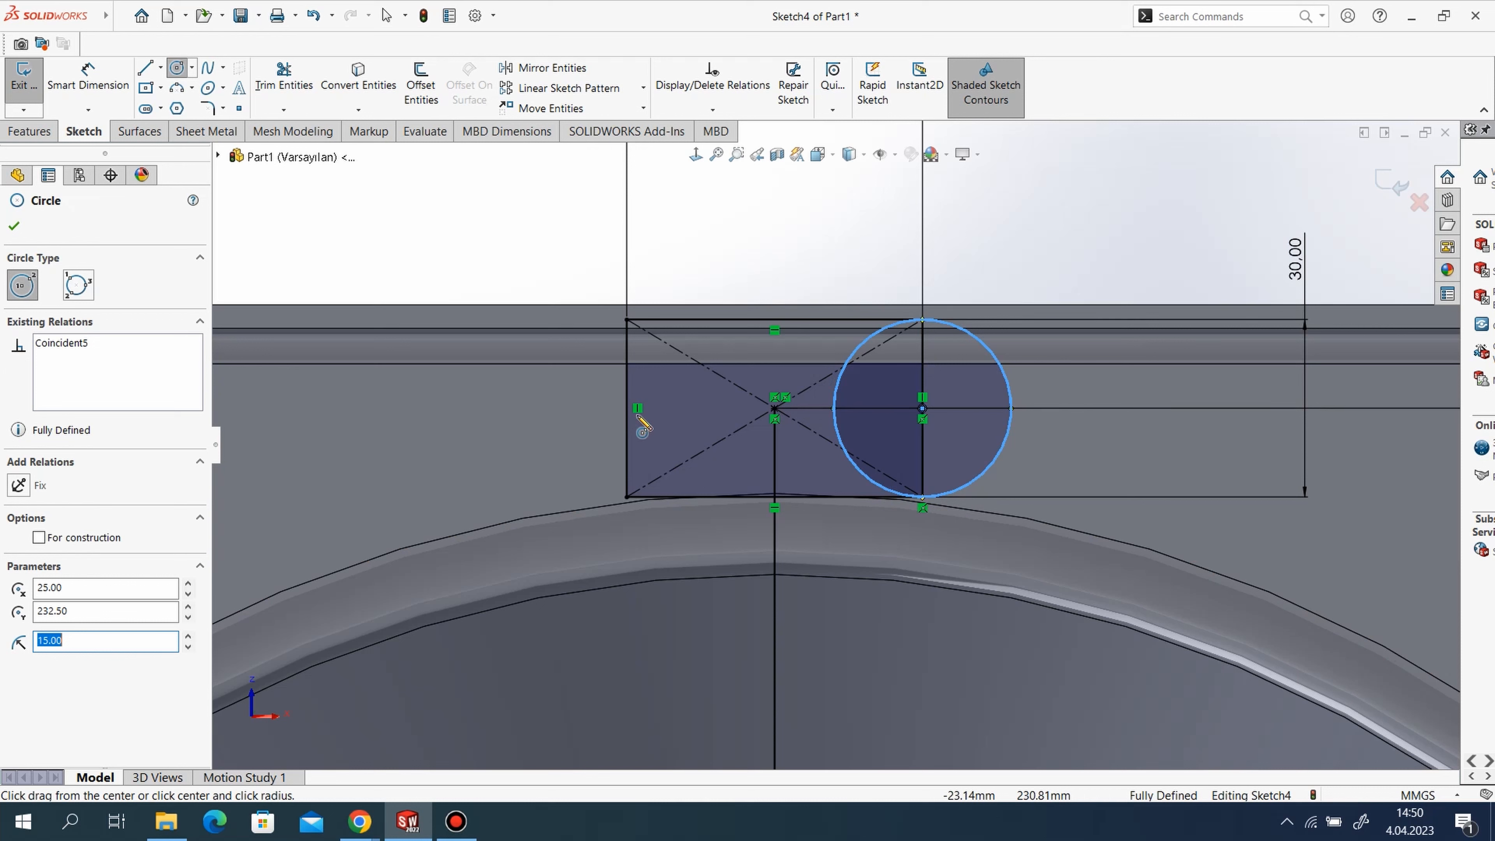
Draw a circle centred on the midpoint of the rectangle's left side, reaching its lower-left corner.
{"action": "mouse_move", "coordinate": [627, 407]}
{"action": "left_mouse_down"}
{"action": "mouse_move", "coordinate": [642, 484]}
{"action": "mouse_move", "coordinate": [628, 498]}
{"action": "left_mouse_up"}
{"action": "right_click", "coordinate": [488, 241]}
{"action": "left_click", "coordinate": [512, 241]}
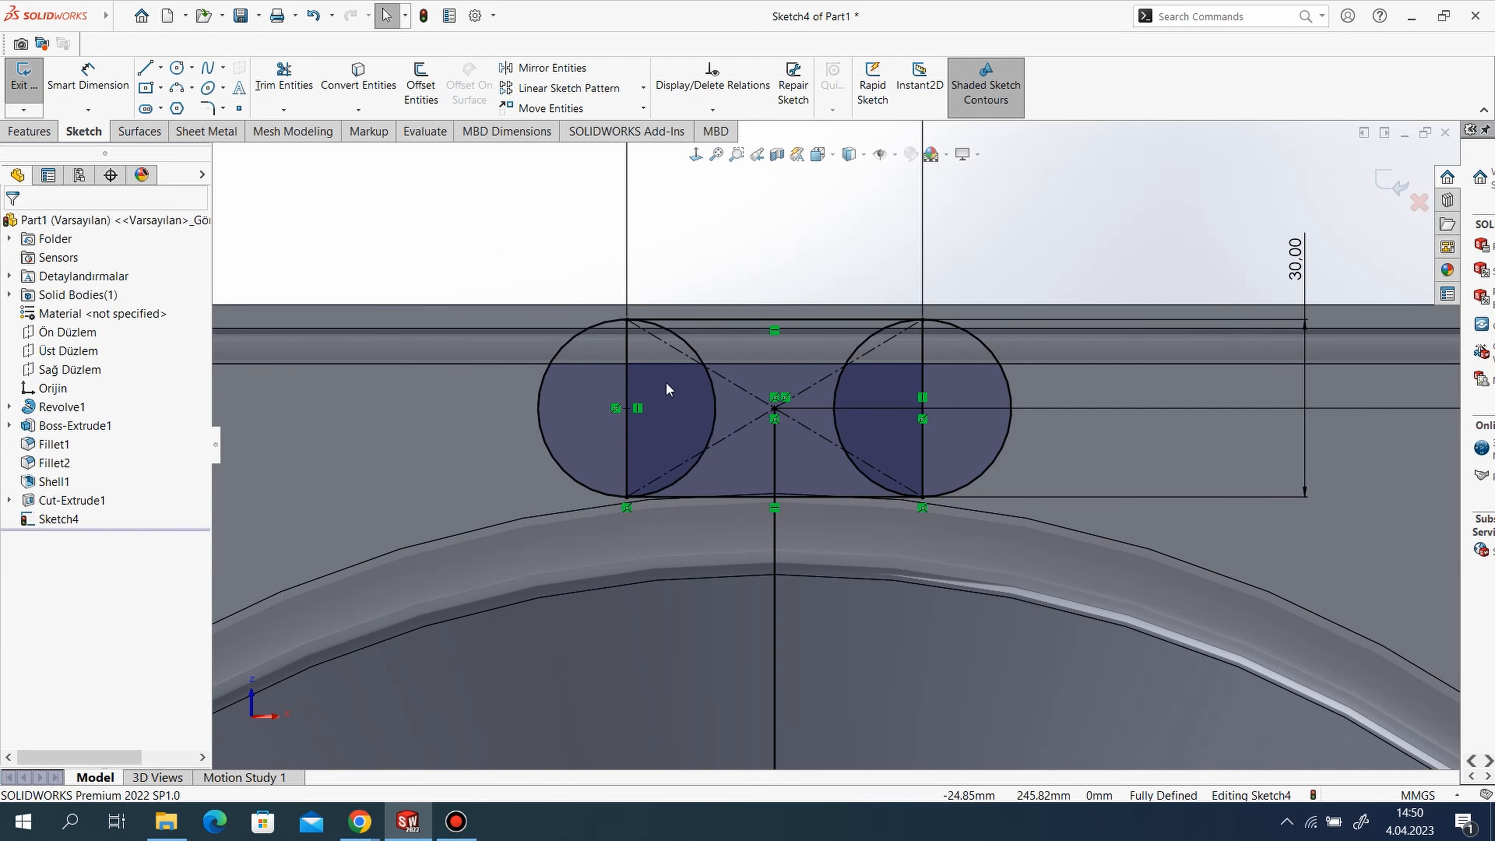
Convert the rectangle's two vertical sides and the vertical line down to the origin into construction geometry.
{"action": "left_click", "coordinate": [626, 393]}
{"action": "right_click", "coordinate": [626, 389]}
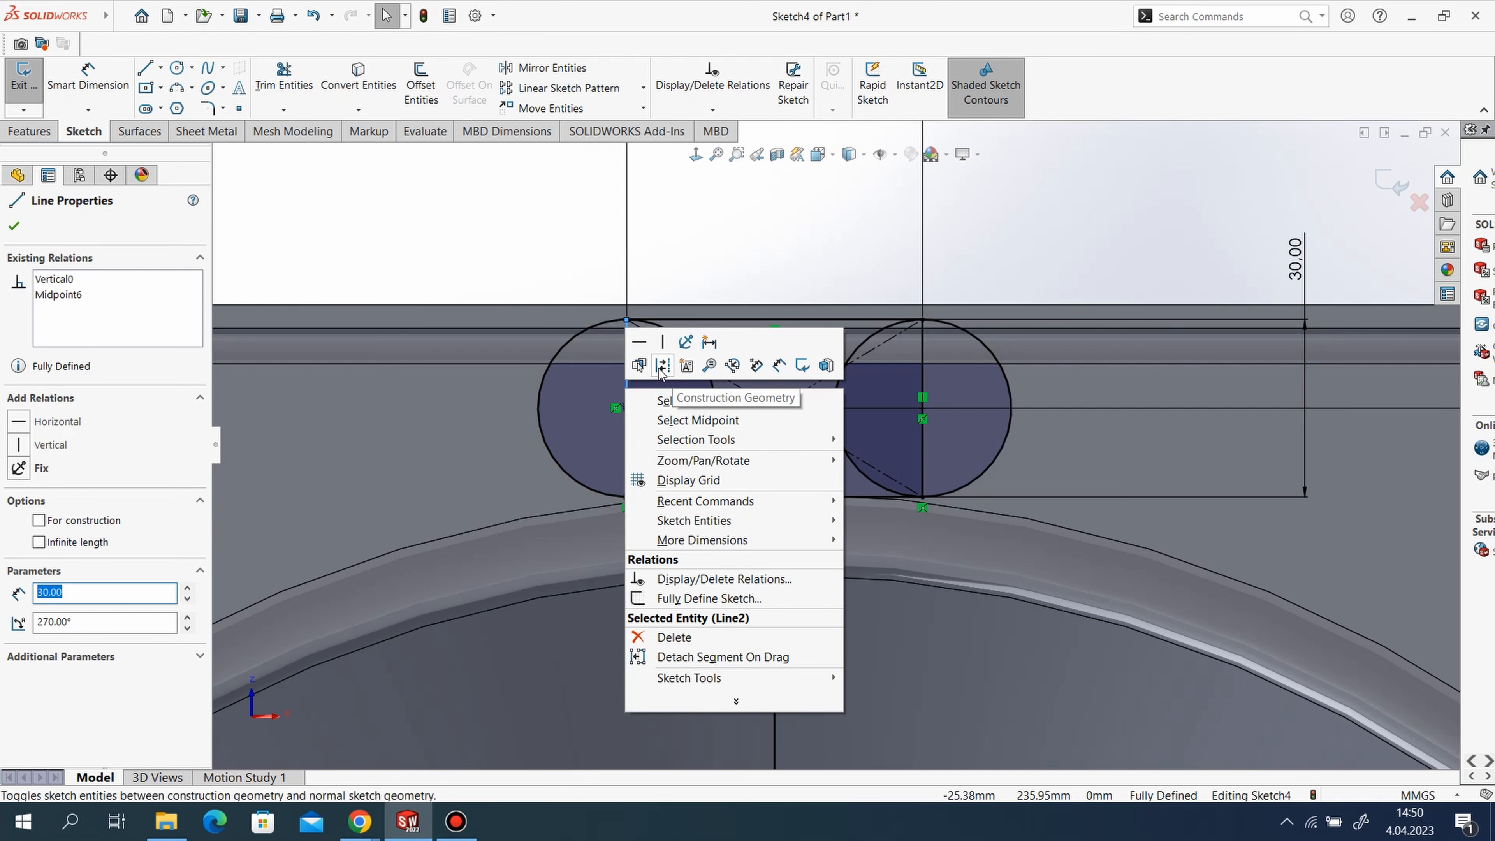
{"action": "key", "text": "Escape"}
{"action": "left_click", "coordinate": [924, 381]}
{"action": "right_click", "coordinate": [947, 384]}
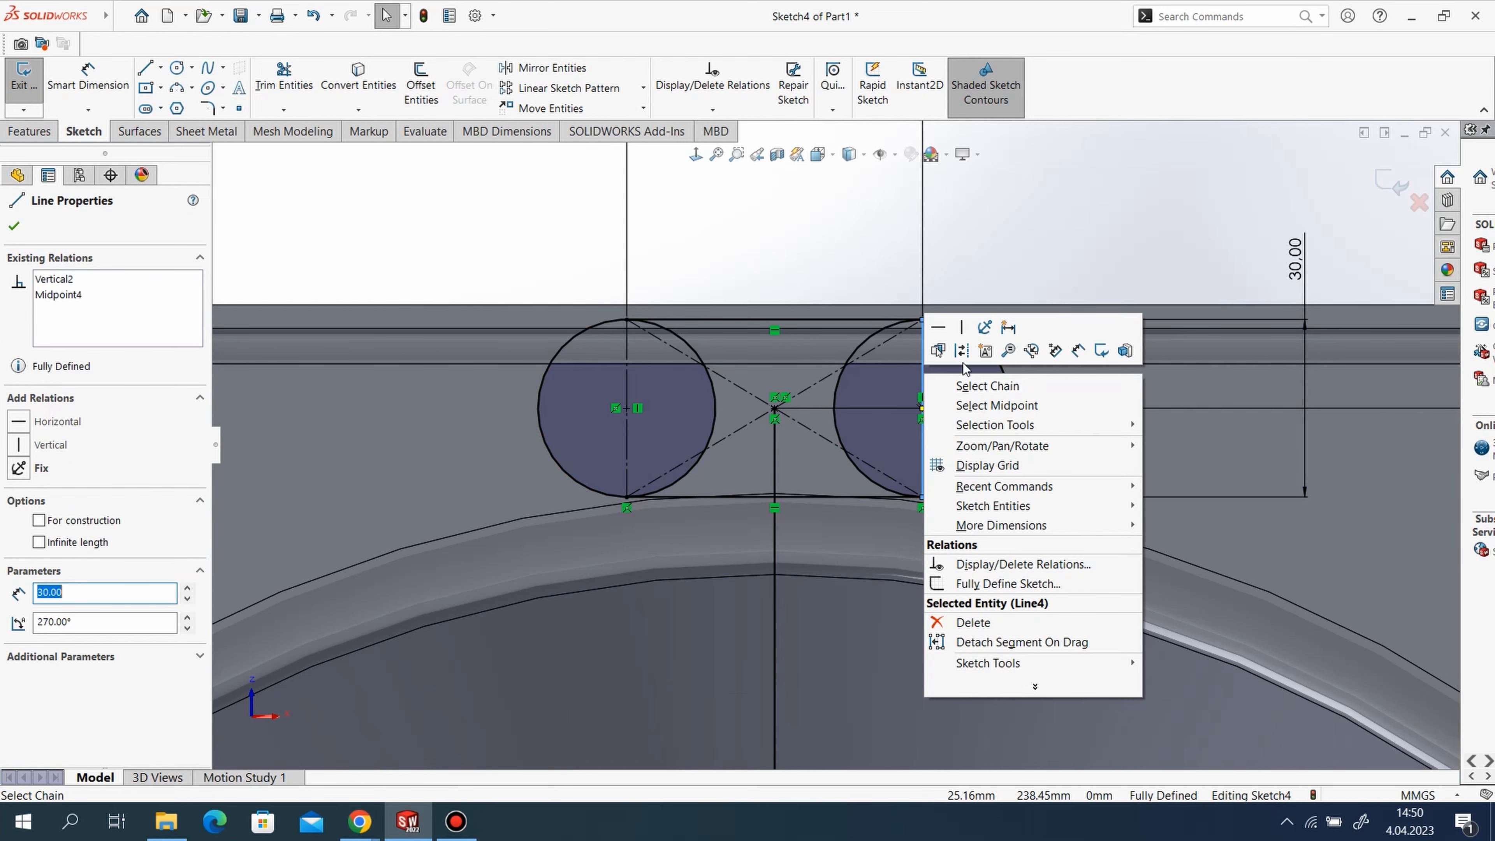
{"action": "left_click", "coordinate": [963, 351]}
{"action": "left_click", "coordinate": [775, 444]}
{"action": "right_click", "coordinate": [775, 434]}
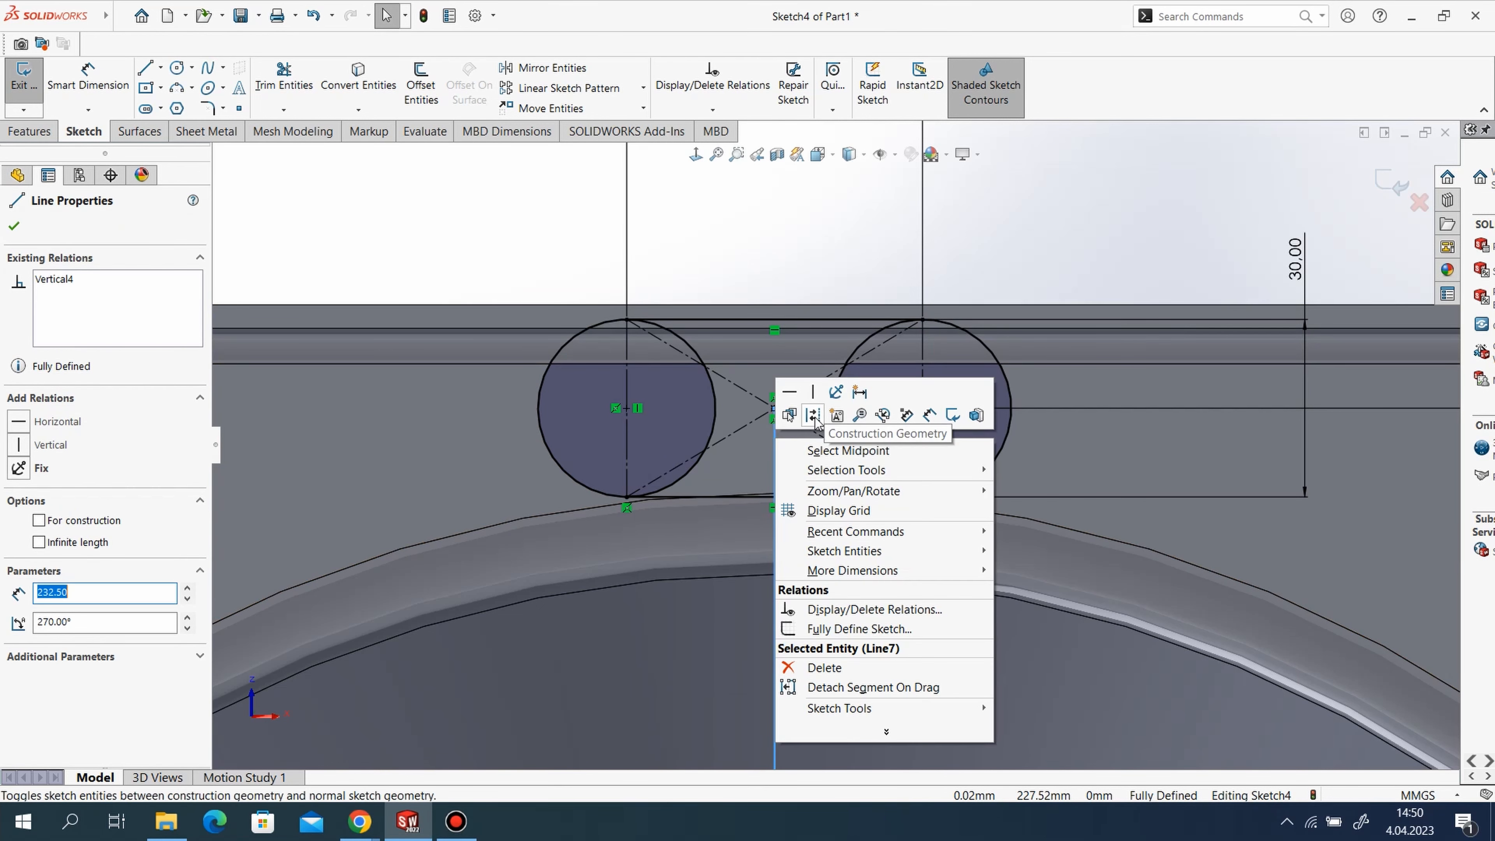
{"action": "left_click", "coordinate": [810, 417]}
Trim the inner halves of both circles so that only a rounded slot outline remains.
{"action": "left_click", "coordinate": [284, 79]}
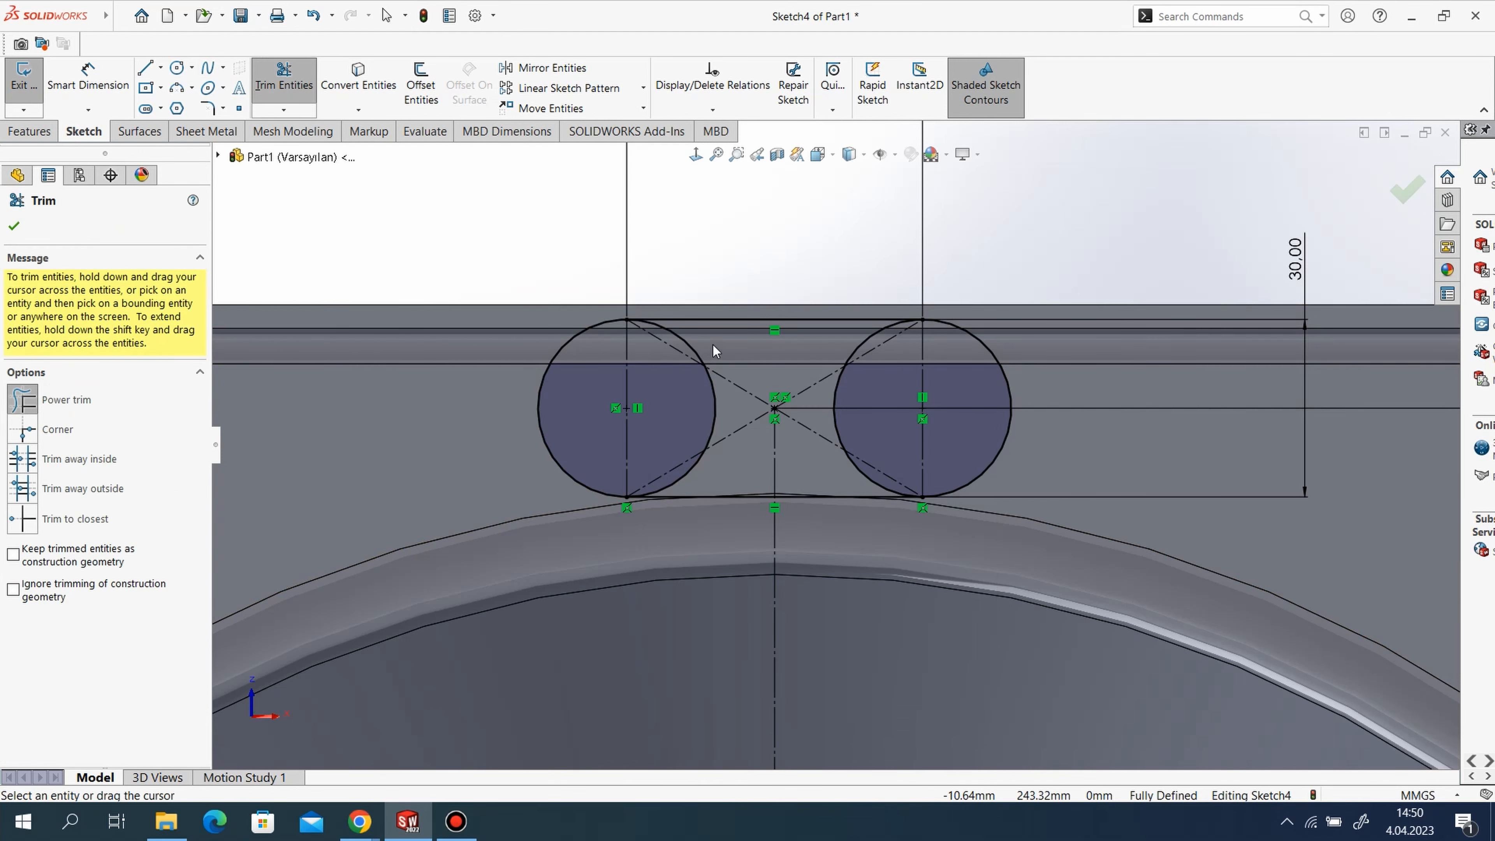
{"action": "left_click_drag", "start_coordinate": [685, 347], "coordinate": [680, 342]}
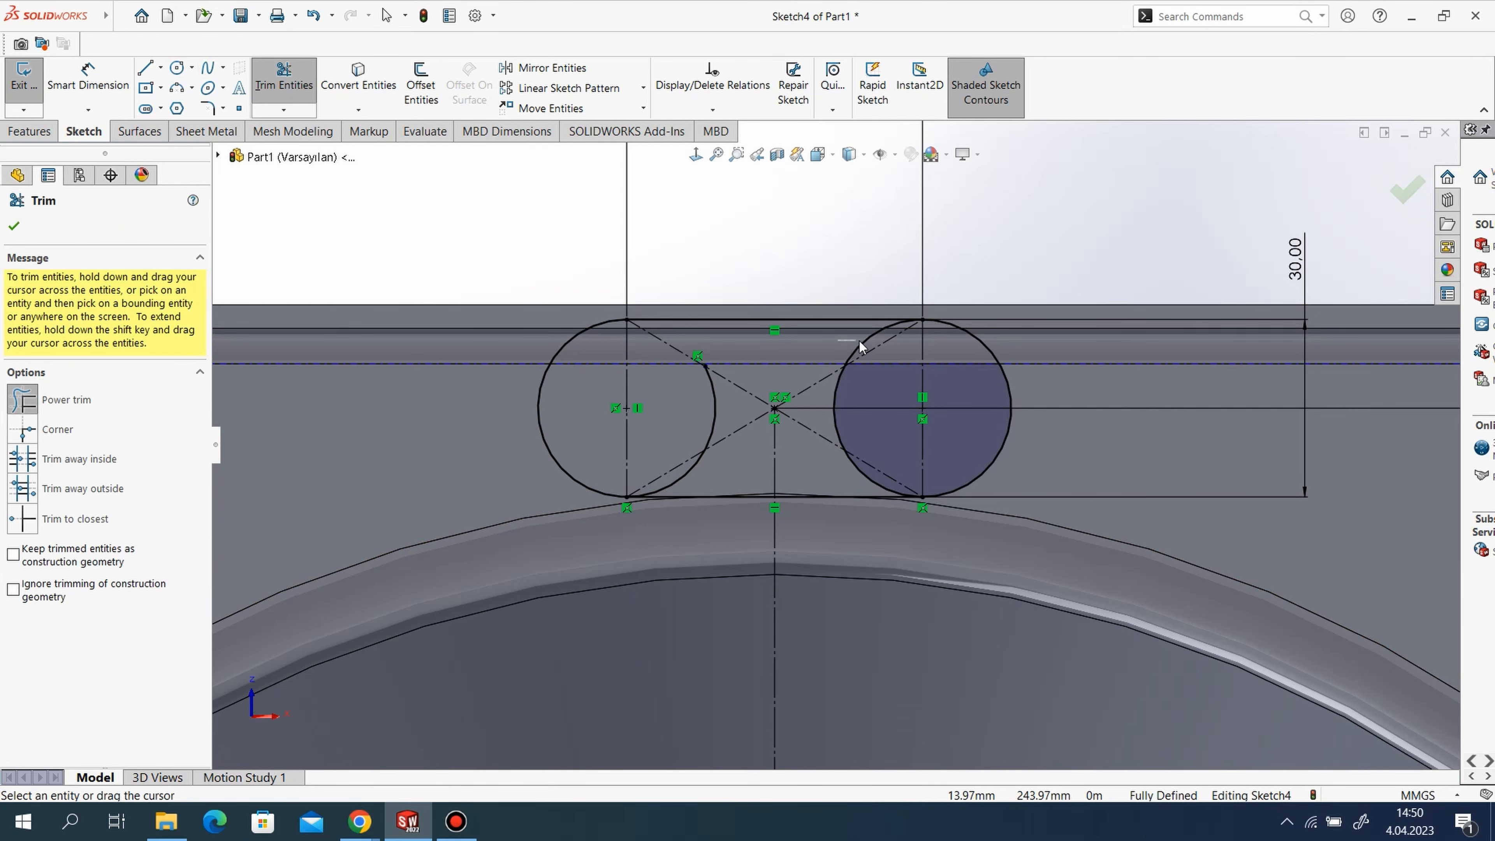
{"action": "left_click_drag", "start_coordinate": [859, 342], "coordinate": [867, 342]}
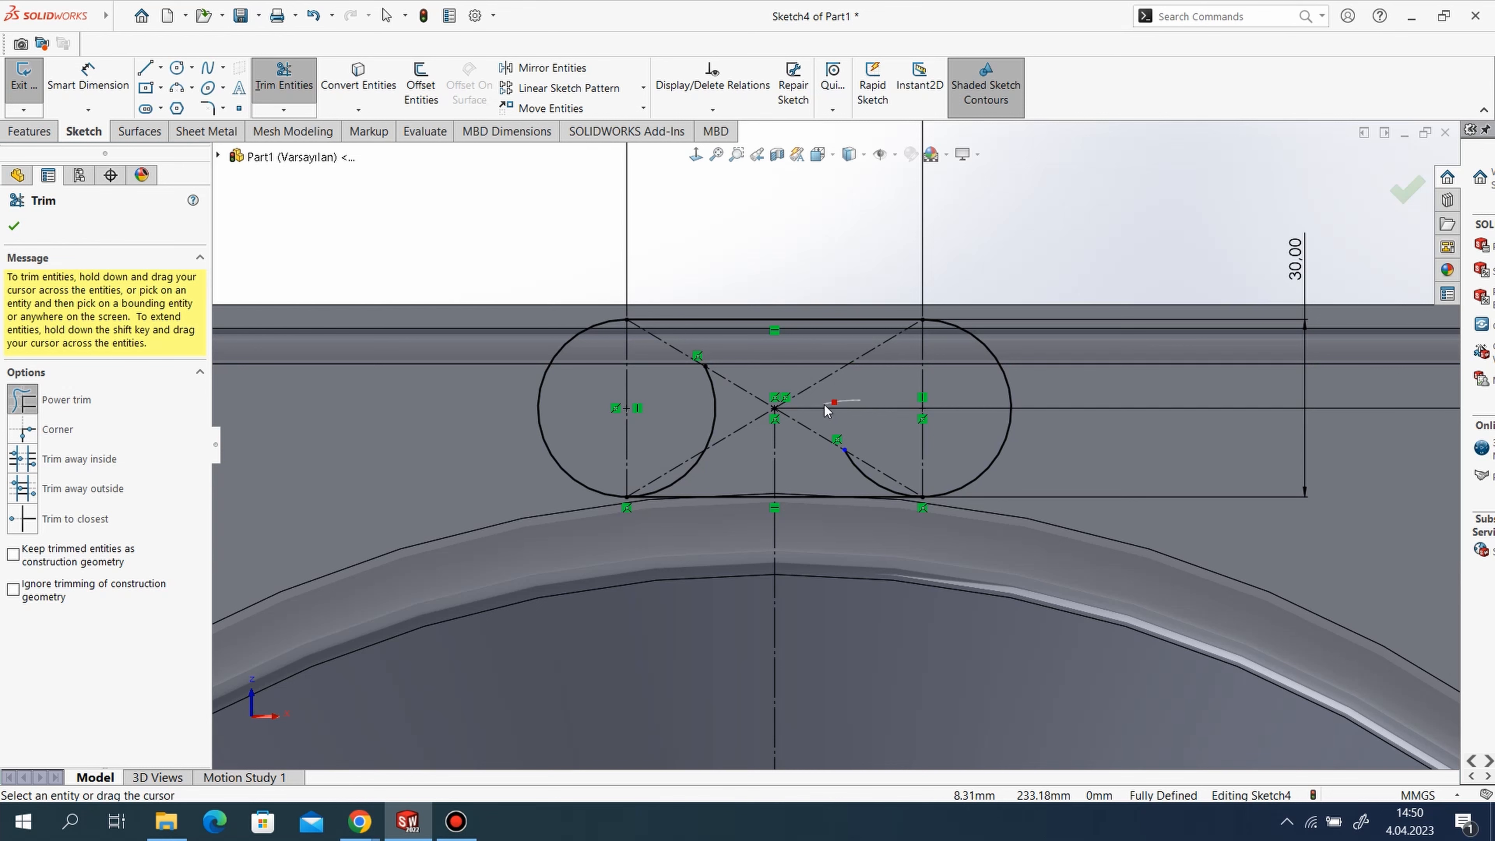
{"action": "left_click_drag", "start_coordinate": [698, 419], "coordinate": [721, 412]}
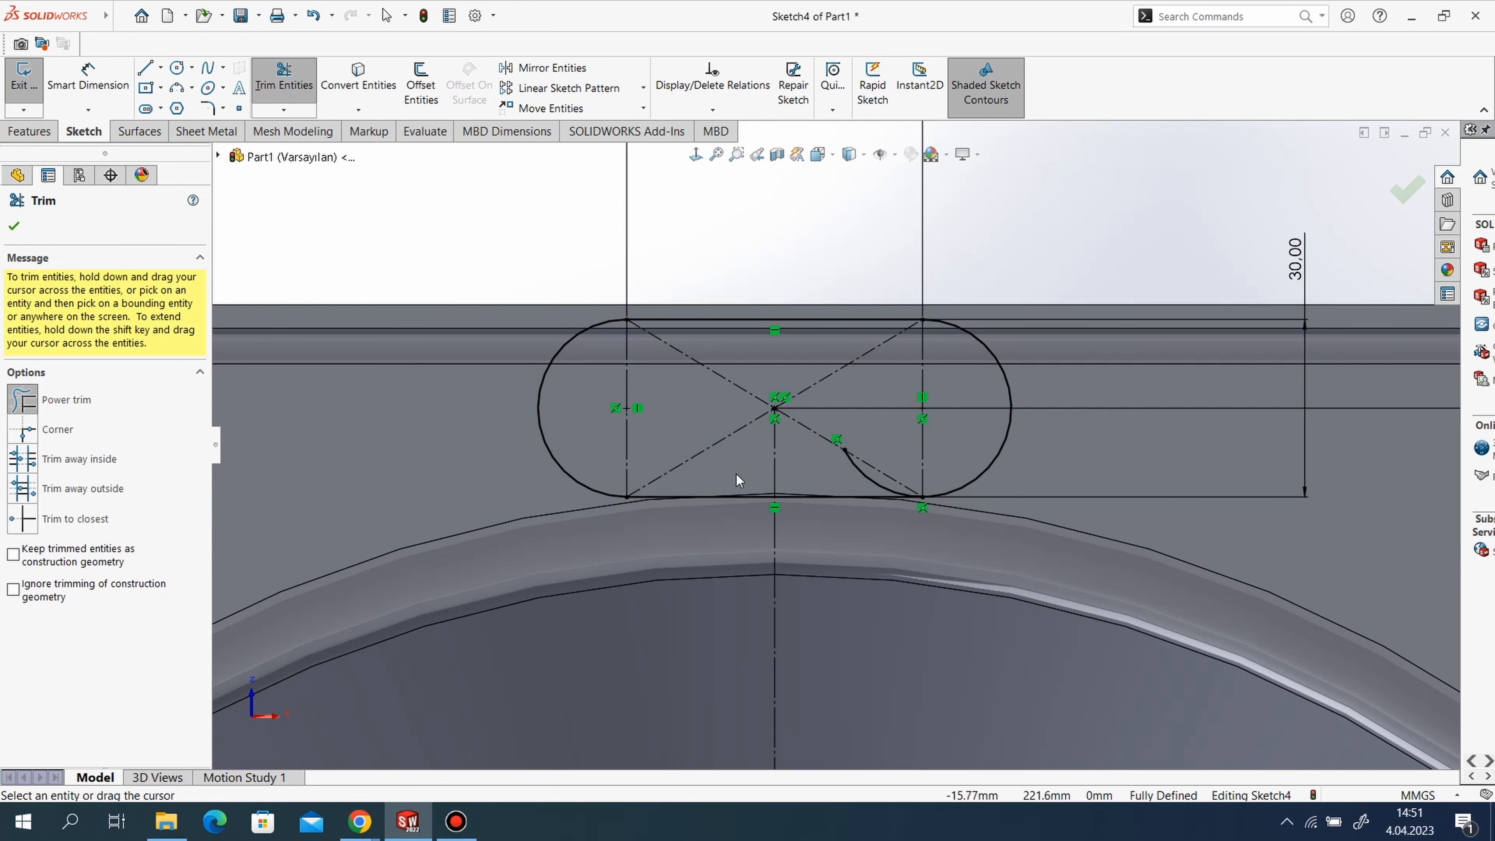
{"action": "left_click_drag", "start_coordinate": [853, 479], "coordinate": [872, 475]}
Draw a line about 254 mm long at 135° from the origin toward the upper-left corner, continued by a short collinear segment.
{"action": "scroll", "coordinate": [1162, 375], "scroll_direction": "up", "scroll_amount": 2}
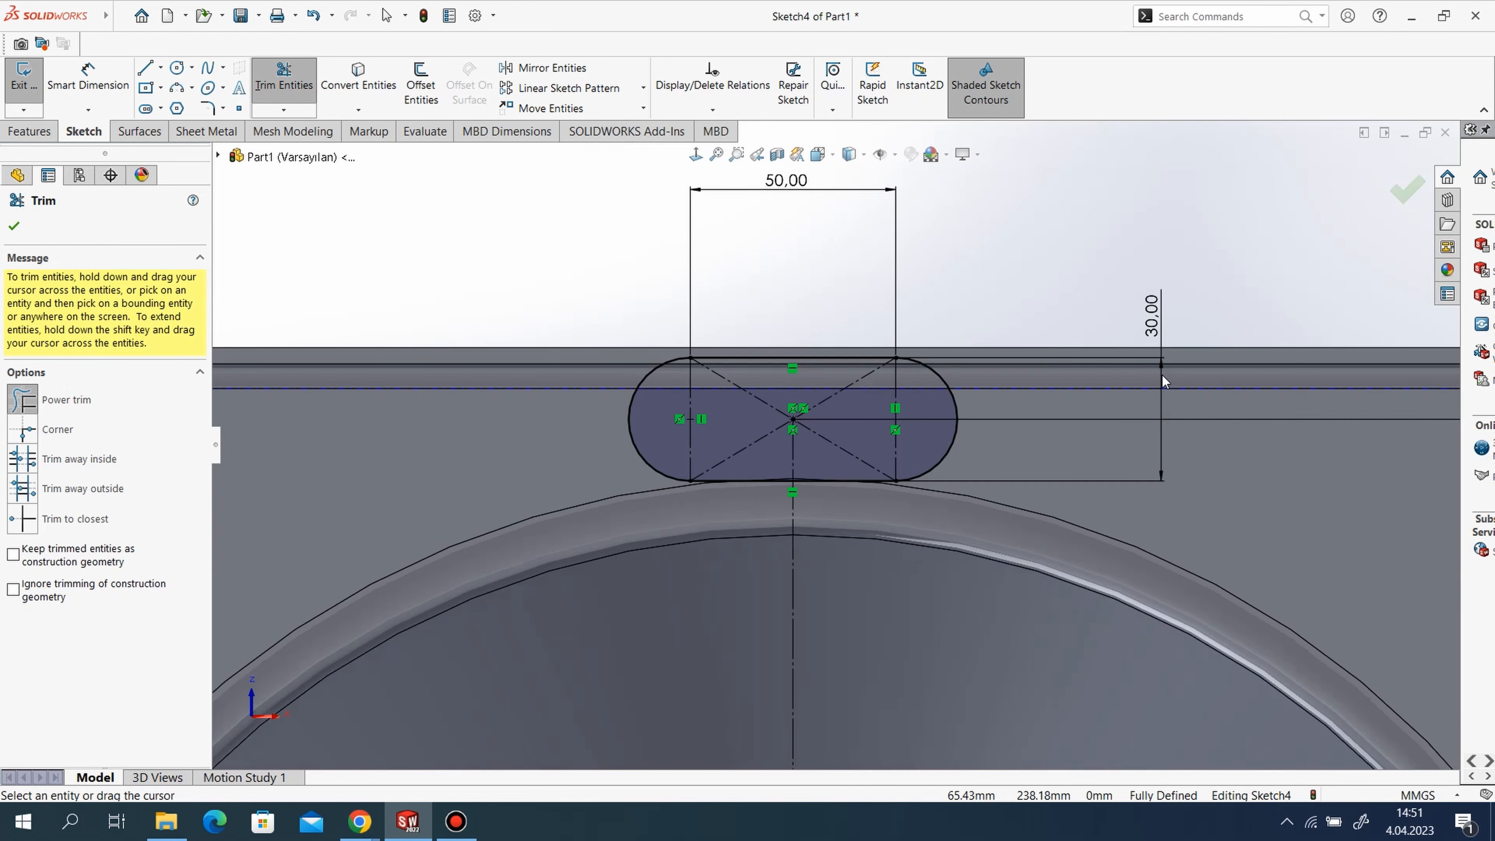
{"action": "scroll", "coordinate": [1113, 336], "scroll_direction": "up", "scroll_amount": 8}
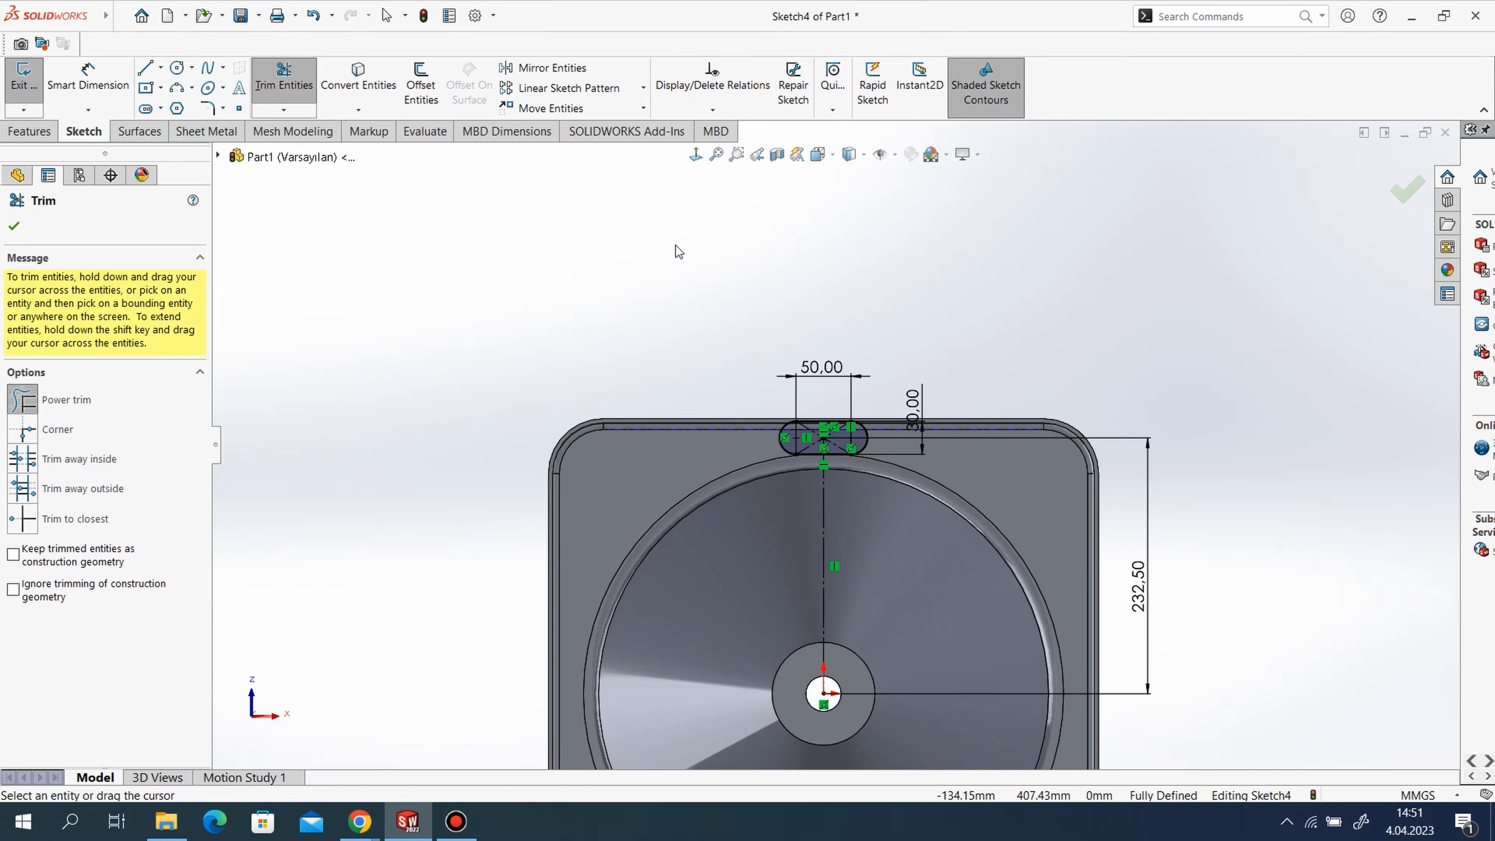
{"action": "scroll", "coordinate": [933, 390], "scroll_direction": "down", "scroll_amount": 2}
{"action": "scroll", "coordinate": [873, 544], "scroll_direction": "up", "scroll_amount": 3}
{"action": "scroll", "coordinate": [852, 613], "scroll_direction": "down", "scroll_amount": 5}
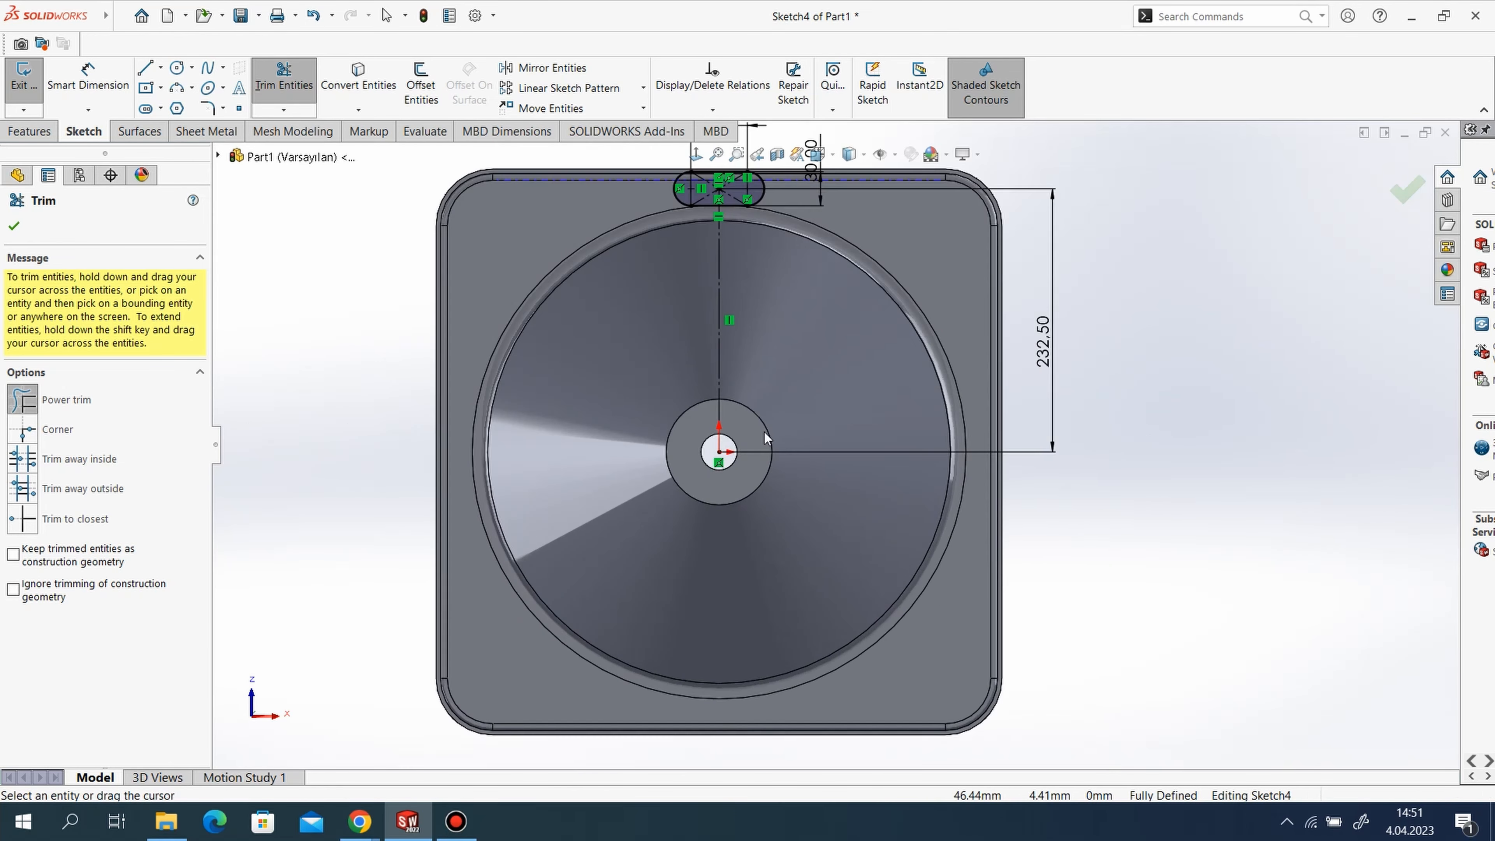
{"action": "left_click", "coordinate": [144, 68]}
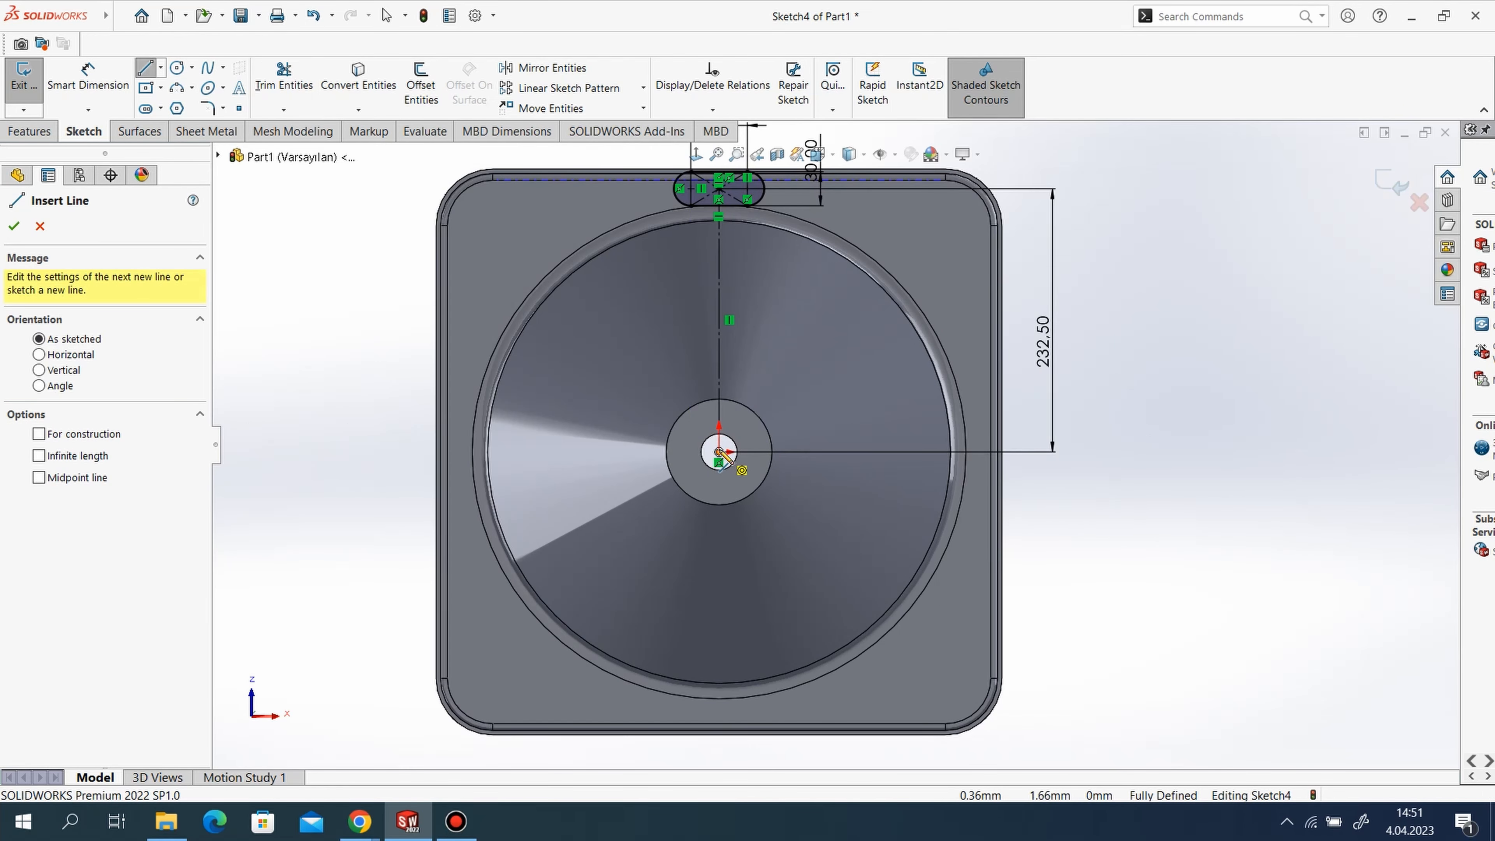
{"action": "left_click", "coordinate": [719, 451]}
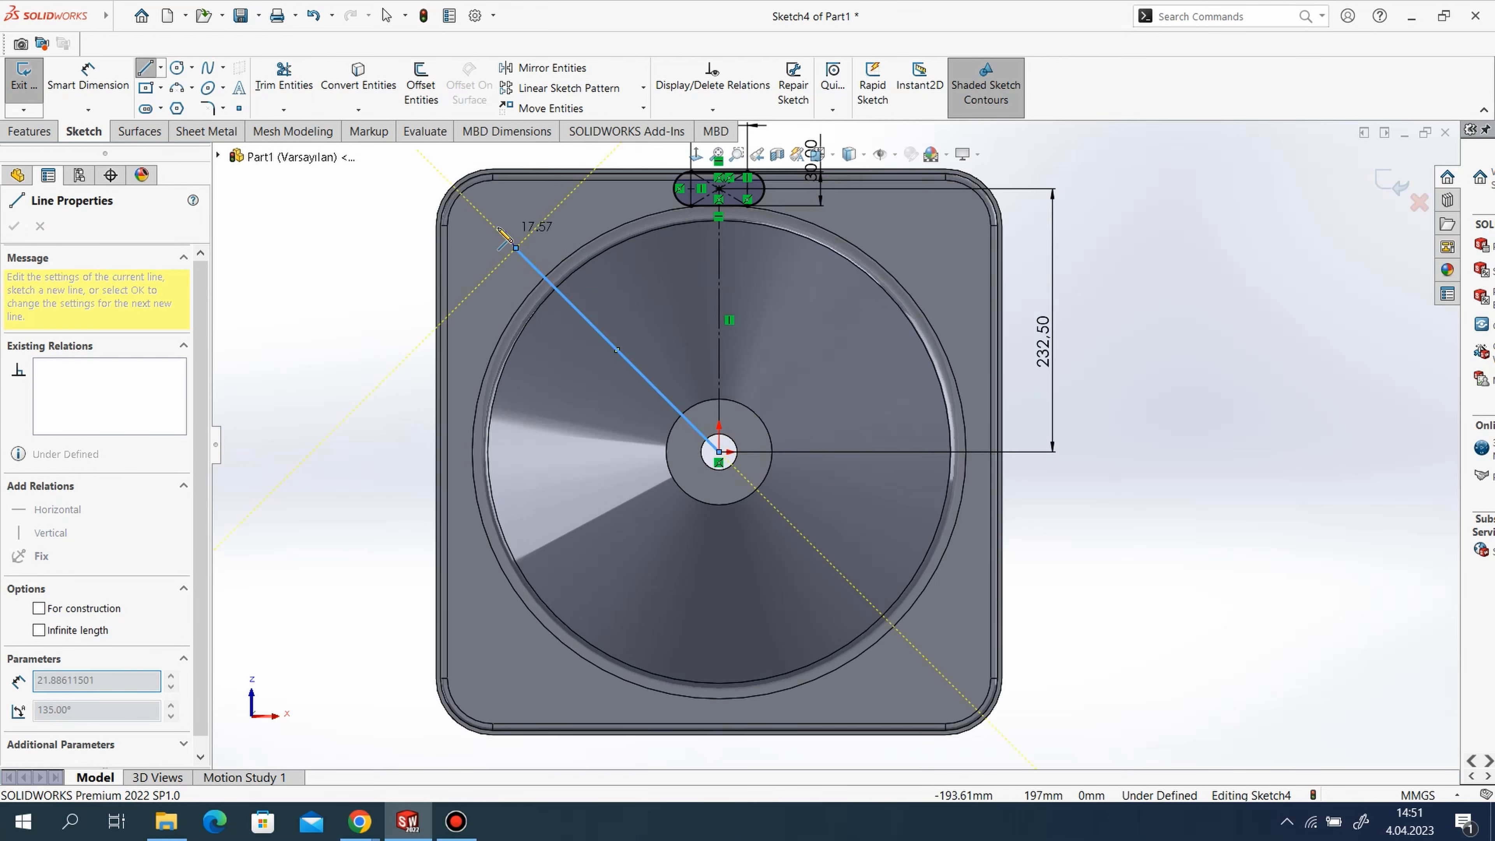
{"action": "left_click", "coordinate": [517, 248]}
{"action": "scroll", "coordinate": [526, 206], "scroll_direction": "up", "scroll_amount": 2}
{"action": "scroll", "coordinate": [521, 194], "scroll_direction": "down", "scroll_amount": 4}
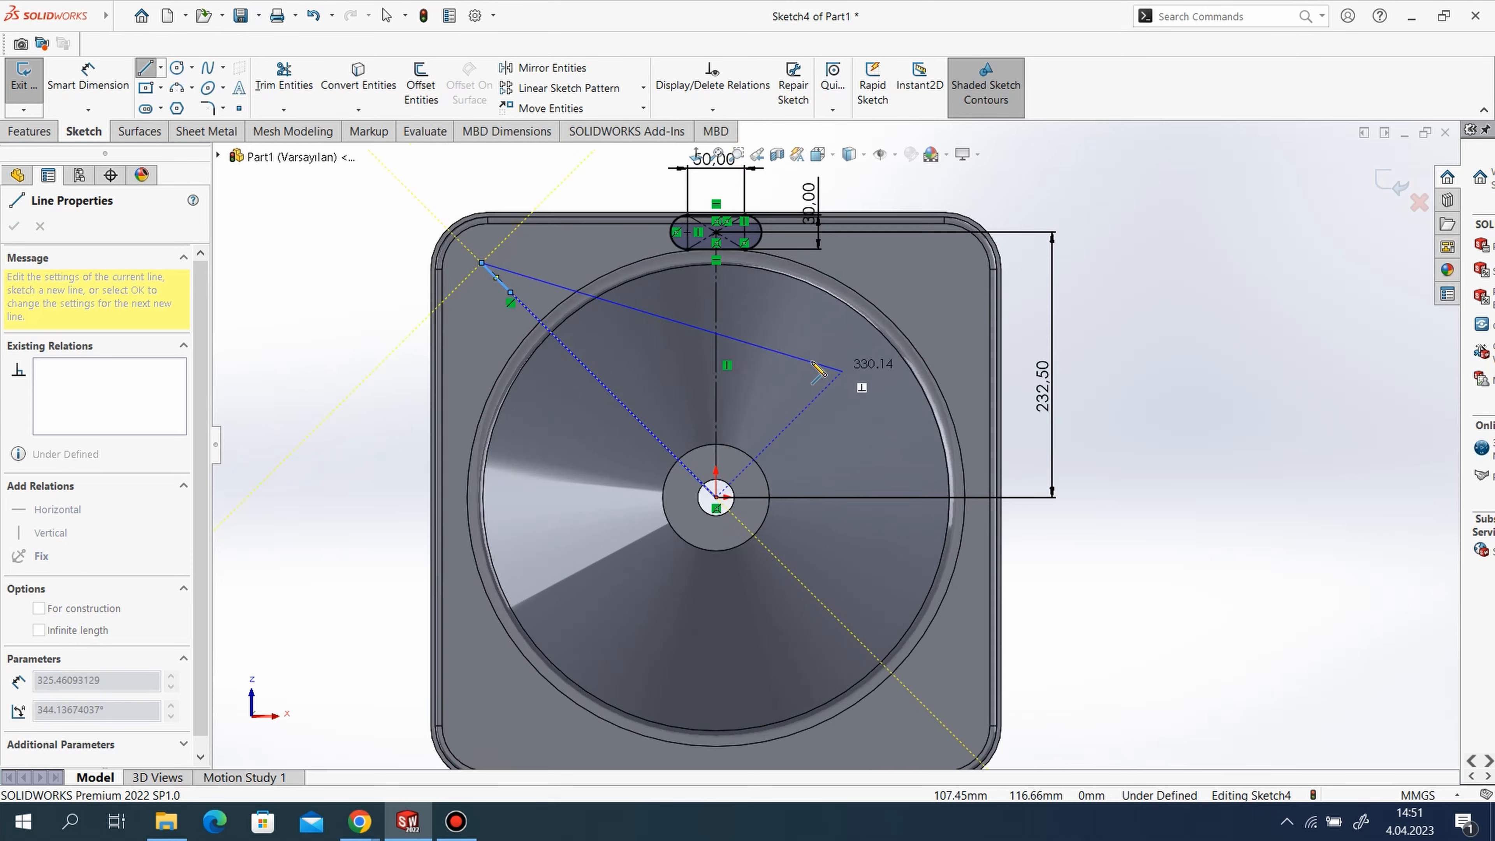
{"action": "scroll", "coordinate": [450, 273], "scroll_direction": "up", "scroll_amount": 1}
{"action": "right_click", "coordinate": [449, 271]}
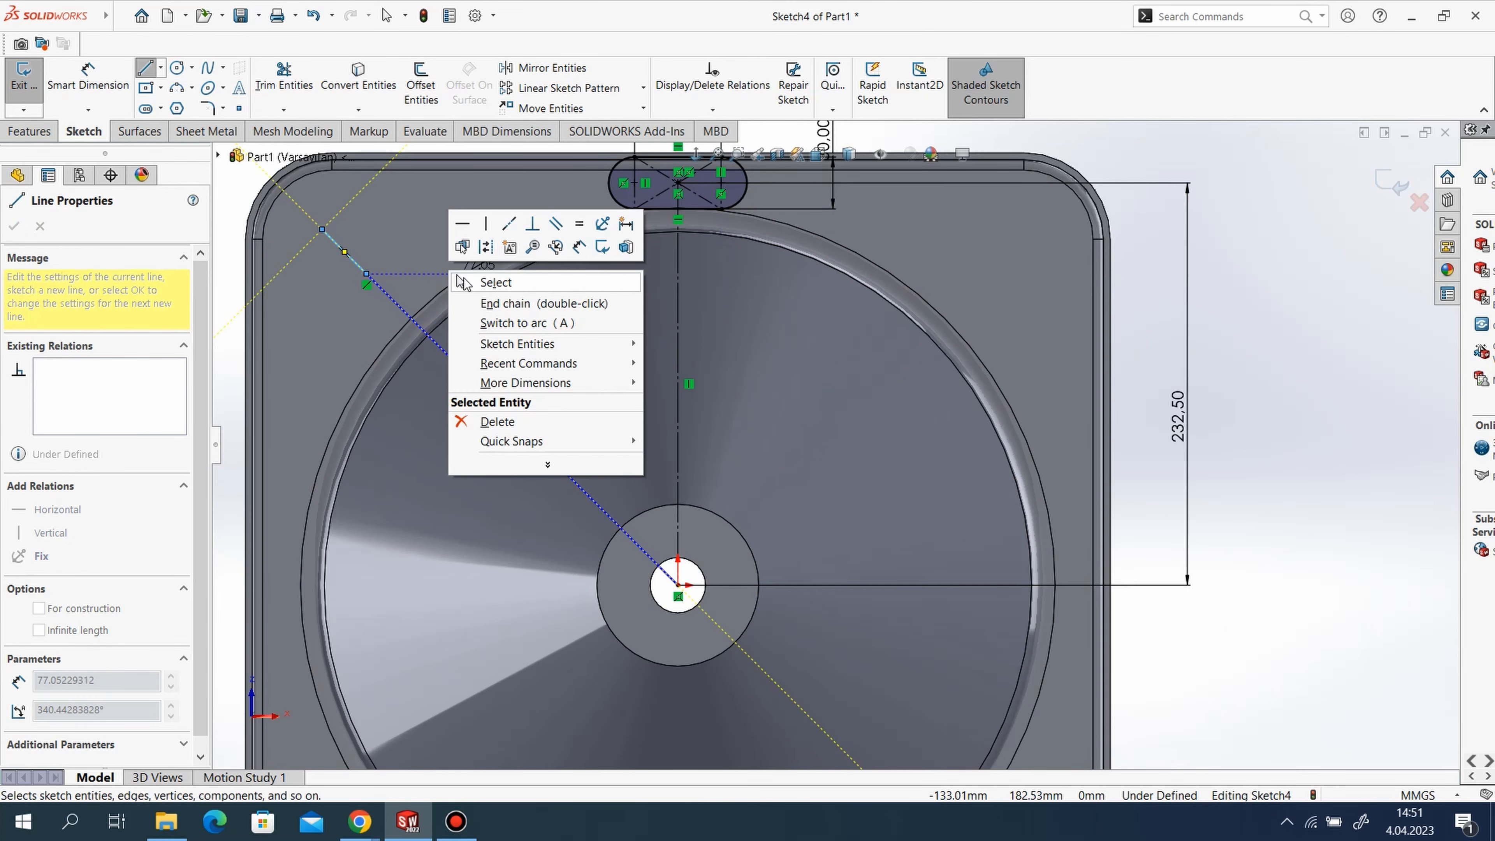
{"action": "left_click", "coordinate": [465, 281]}
Add a 45° angle dimension between the diagonal line and the vertical construction line.
{"action": "left_click", "coordinate": [87, 84]}
{"action": "left_click", "coordinate": [591, 500]}
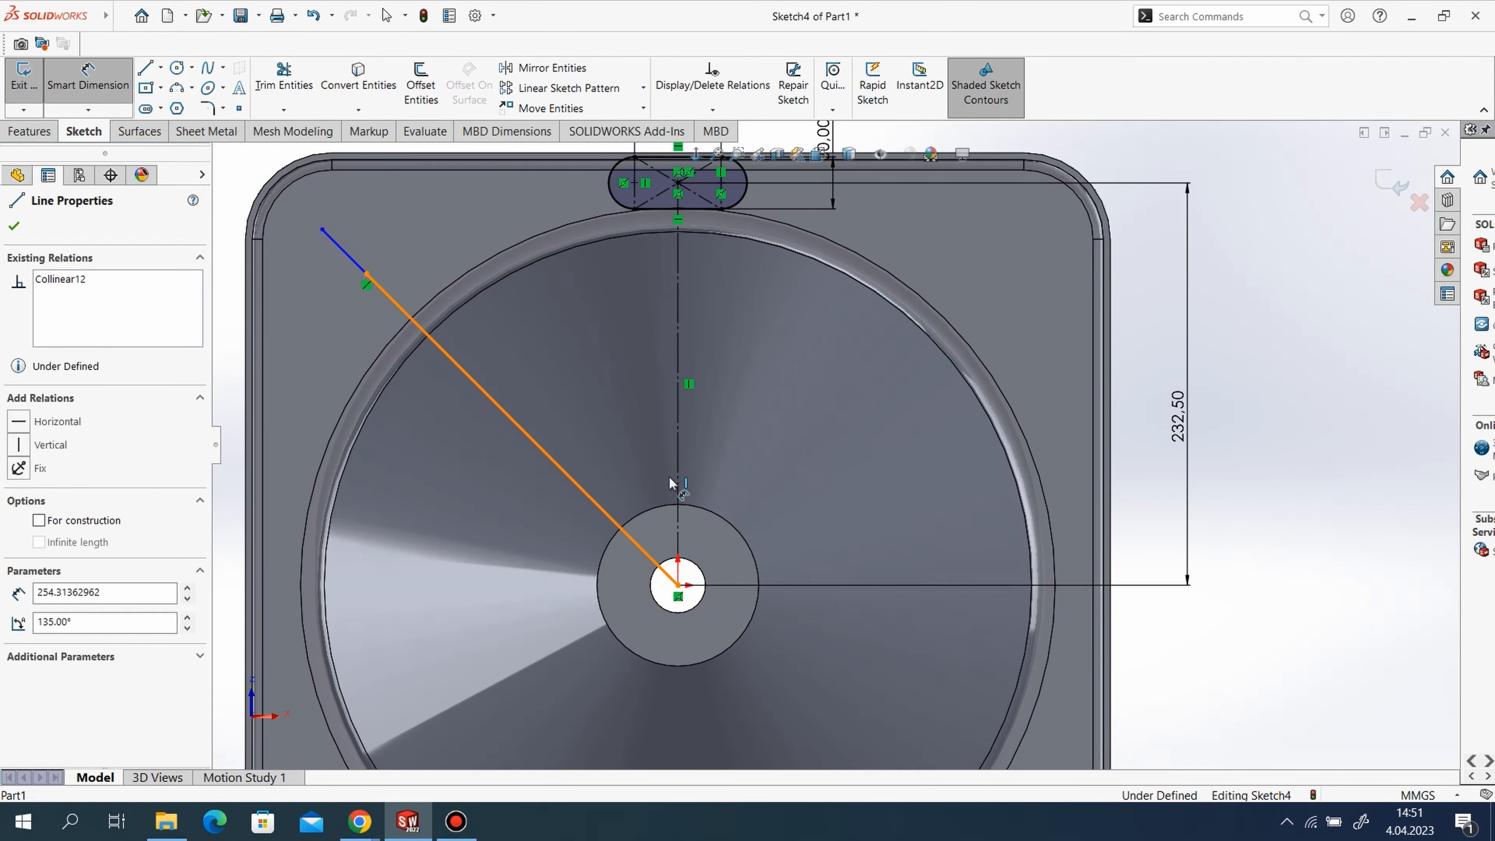
{"action": "left_click", "coordinate": [675, 476]}
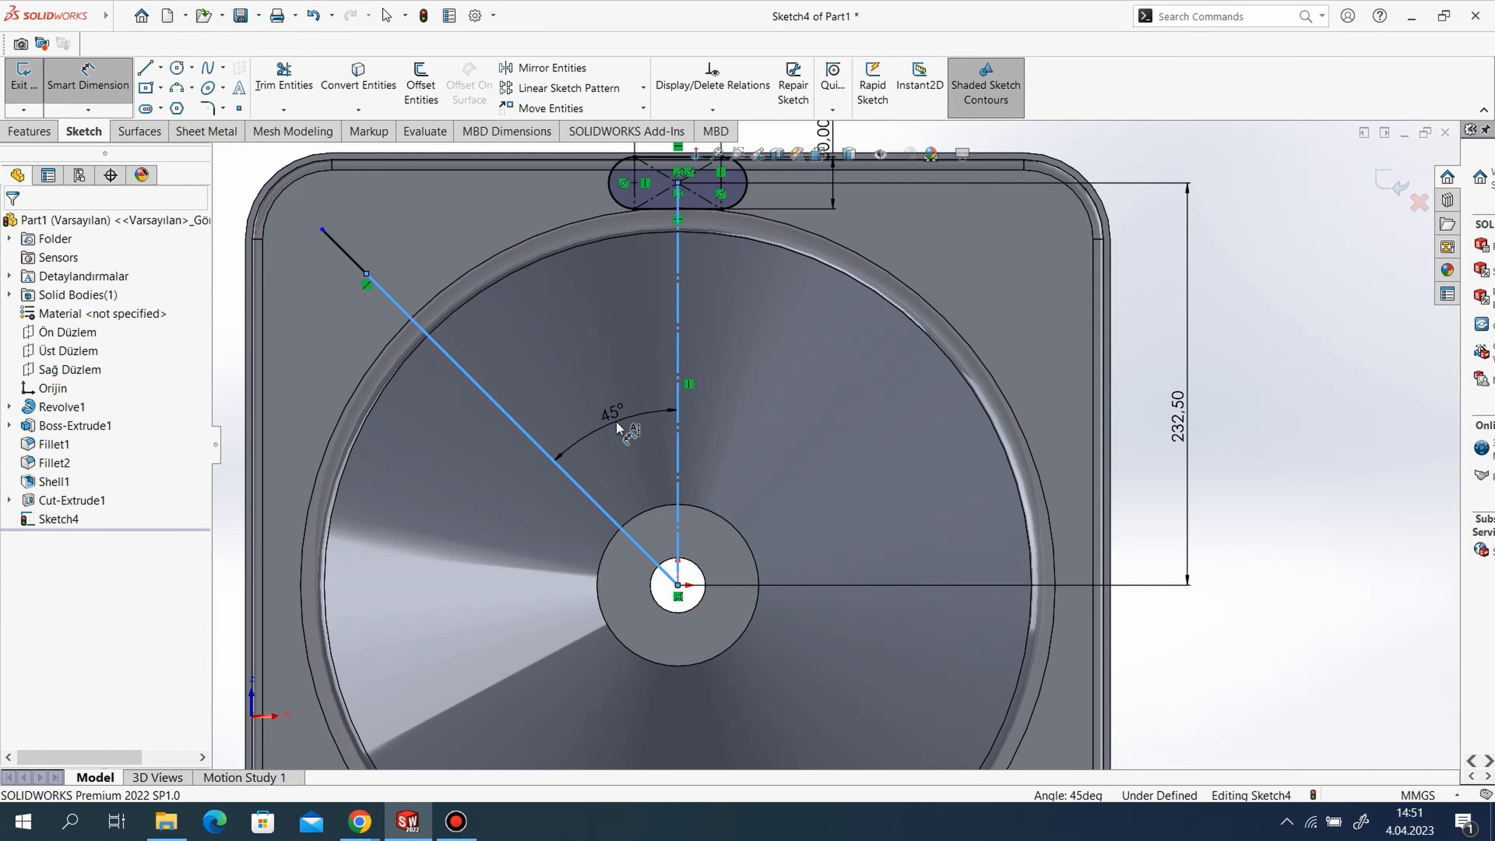
{"action": "left_click", "coordinate": [617, 427]}
{"action": "key", "text": "Return"}
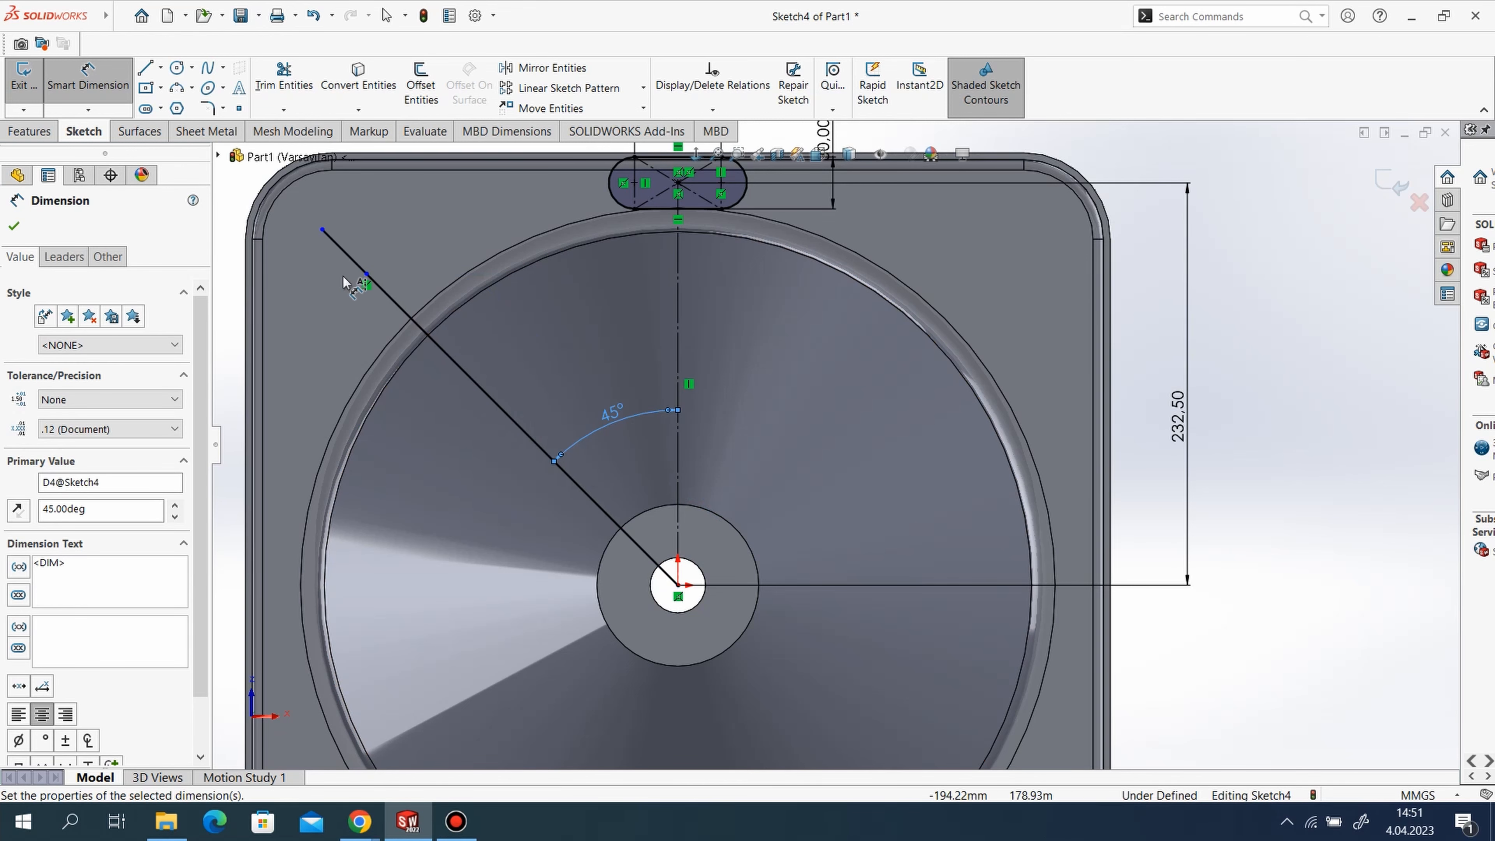
Dimension the distance from the origin to the junction of the two diagonal segments as 272.50 mm.
{"action": "left_click", "coordinate": [365, 275]}
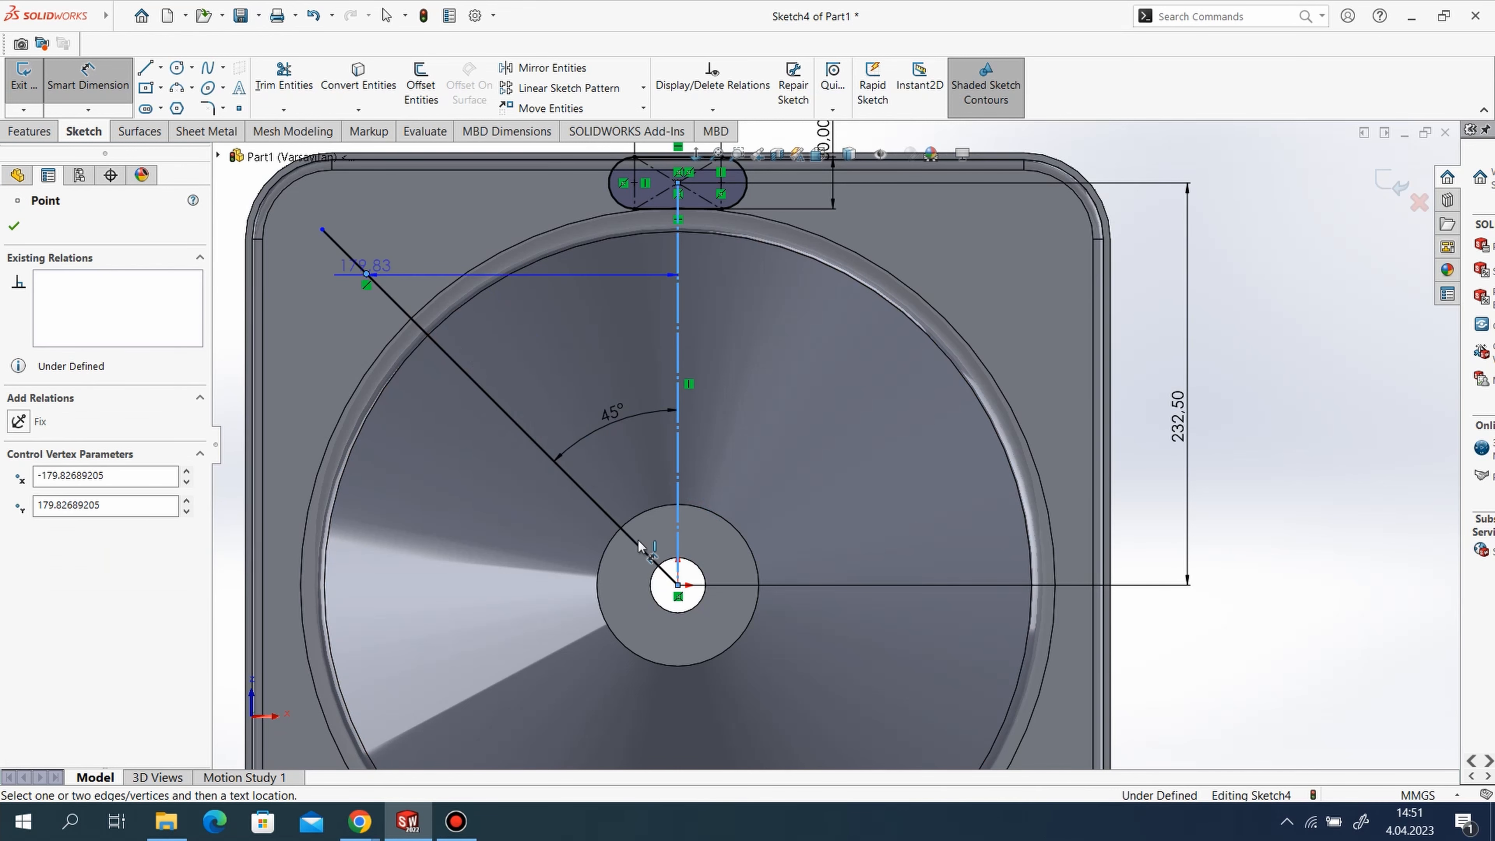
{"action": "left_click", "coordinate": [677, 586]}
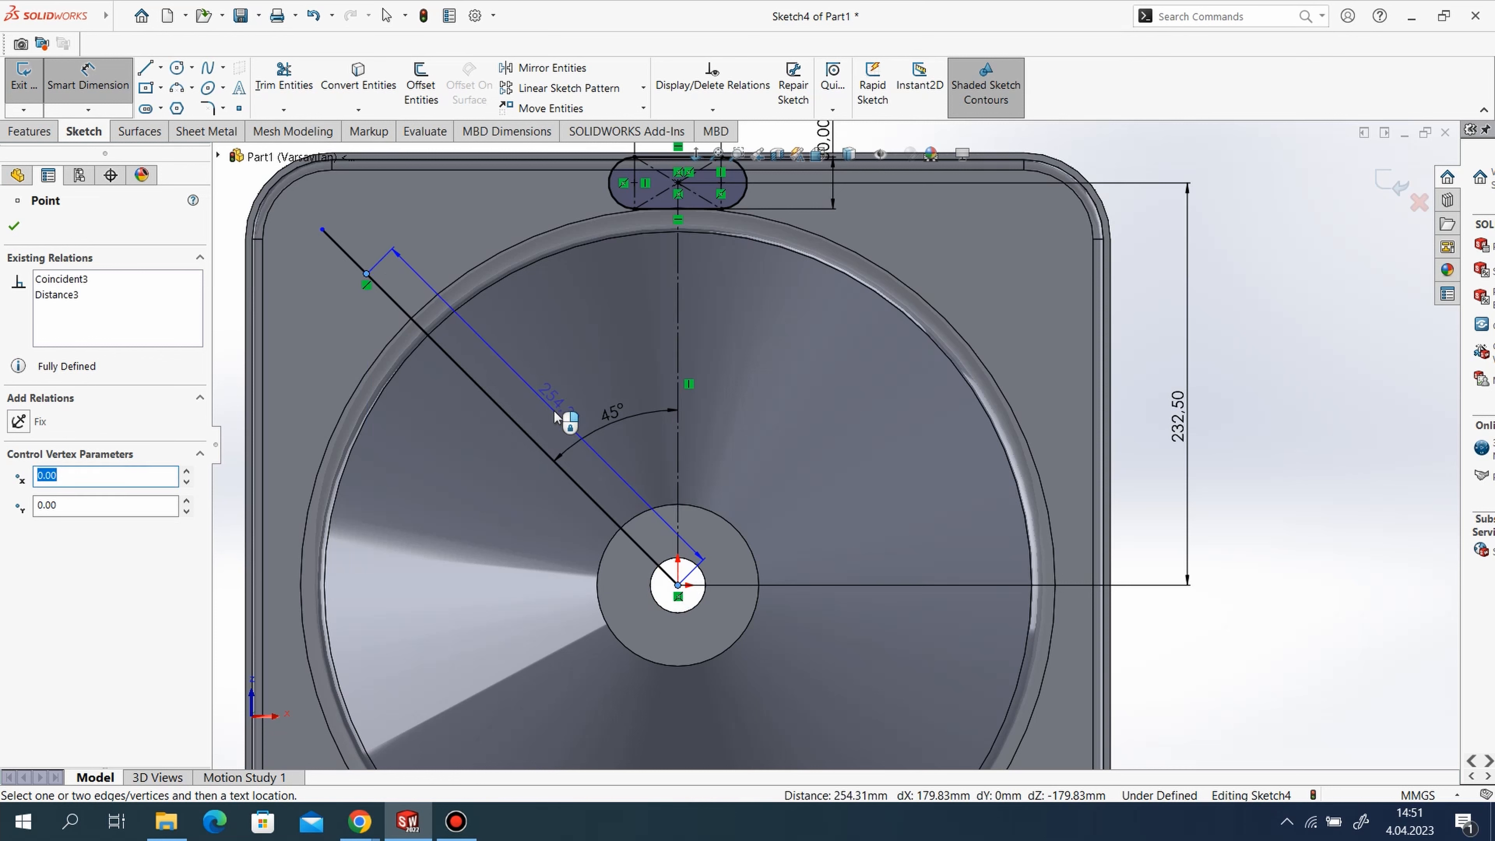
{"action": "left_click", "coordinate": [572, 414]}
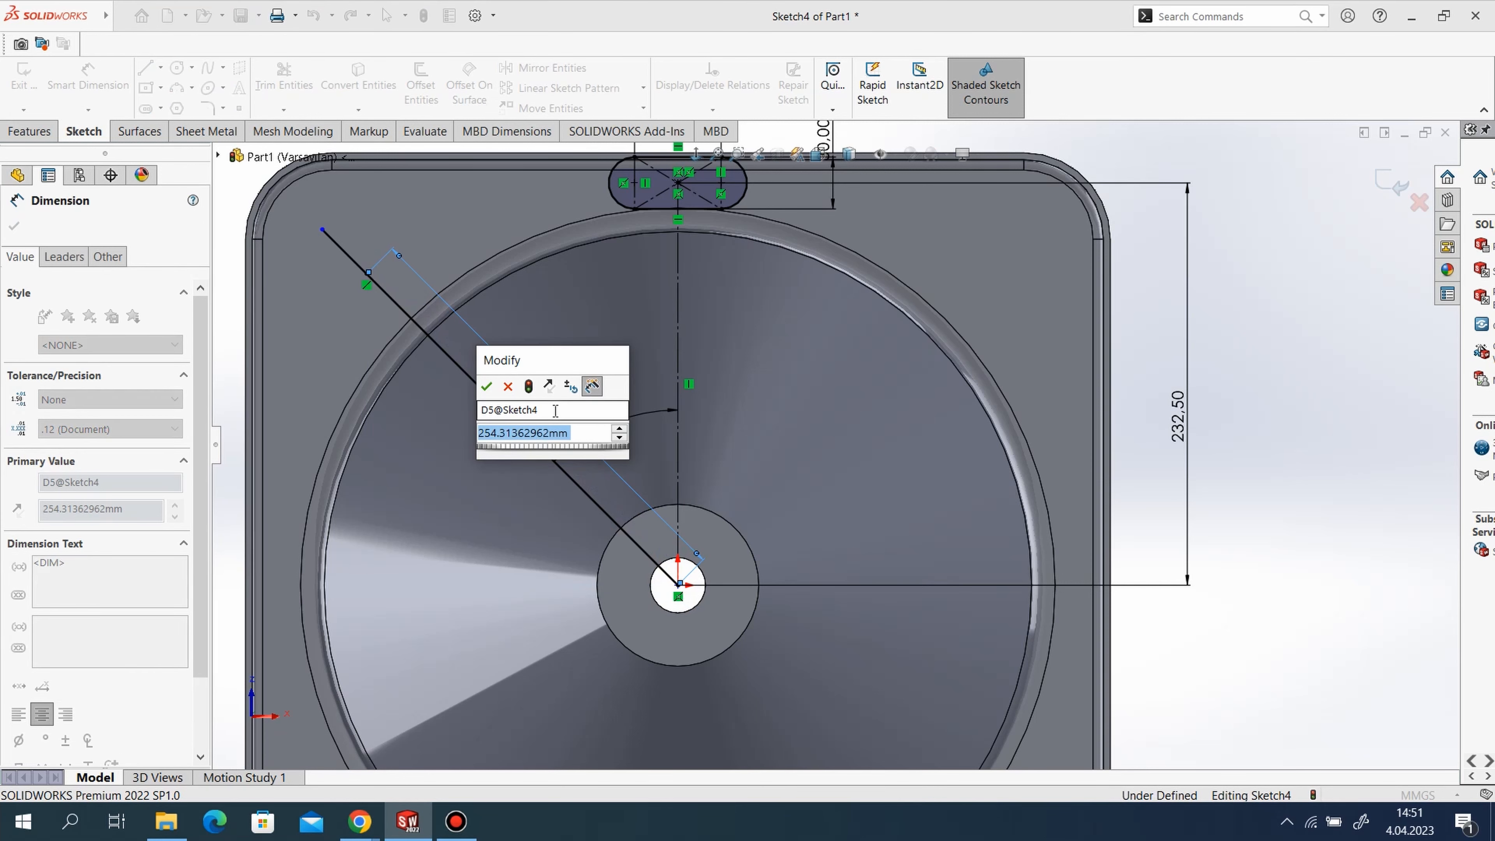
{"action": "type", "text": "272.50"}
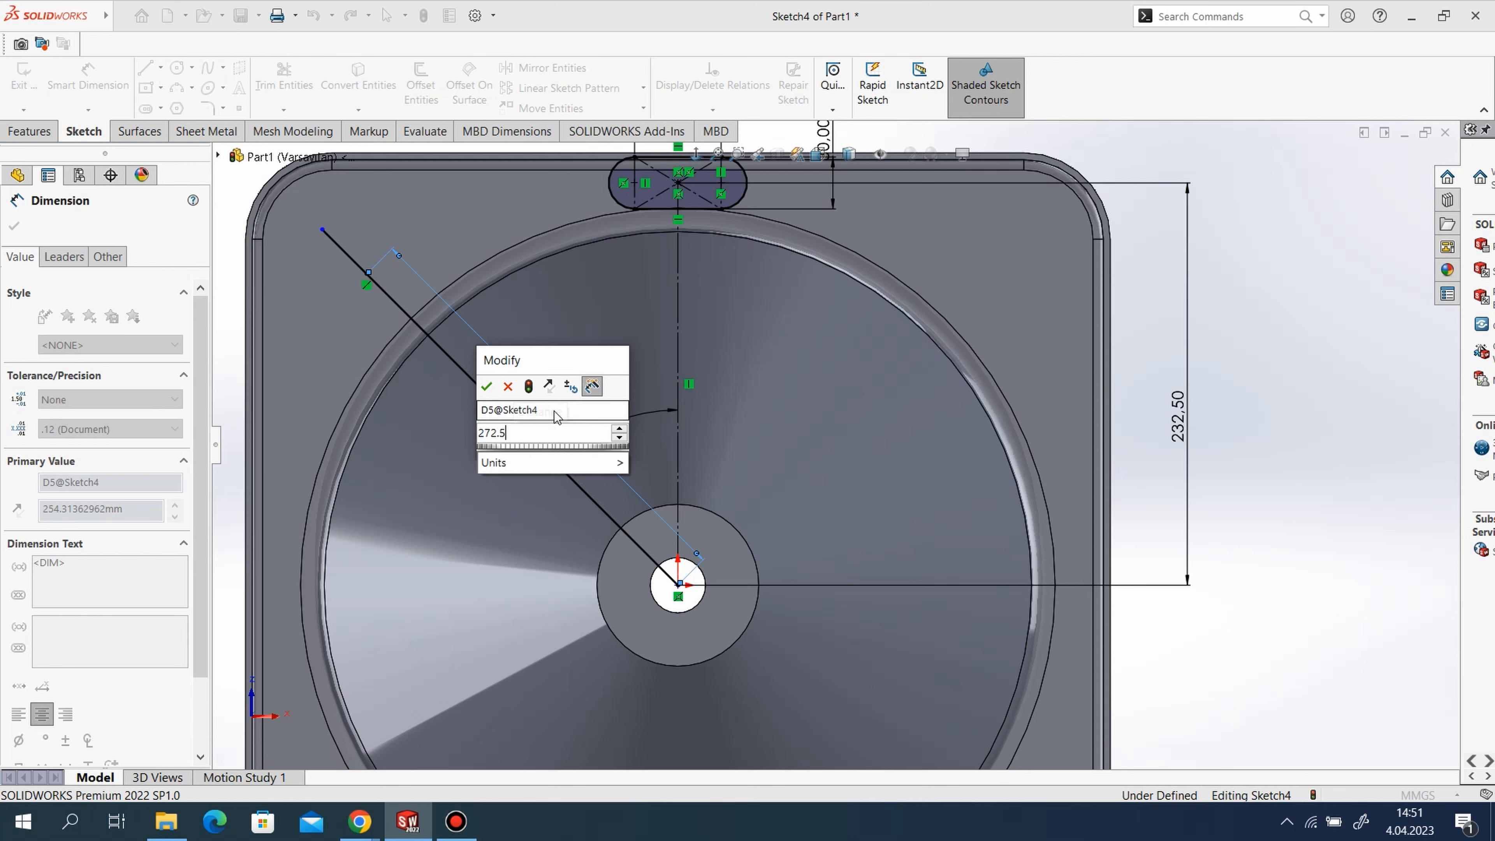
{"action": "key", "text": "Return"}
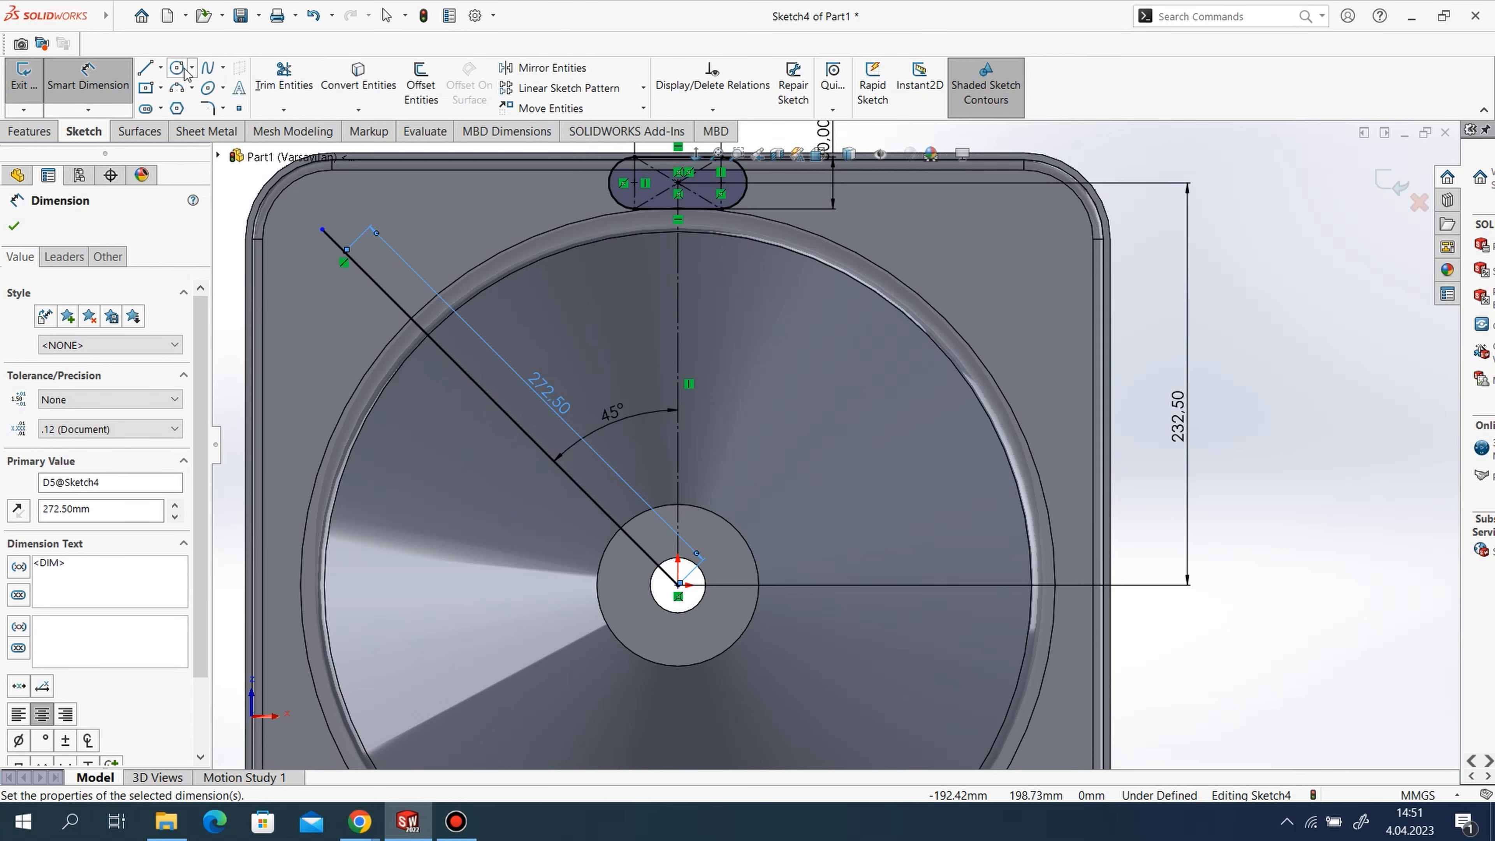
Draw two circles, about 26 mm in diameter at the diagonal segments' junction and about 28 mm at the outer endpoint.
{"action": "left_click", "coordinate": [185, 69]}
{"action": "left_click", "coordinate": [346, 251]}
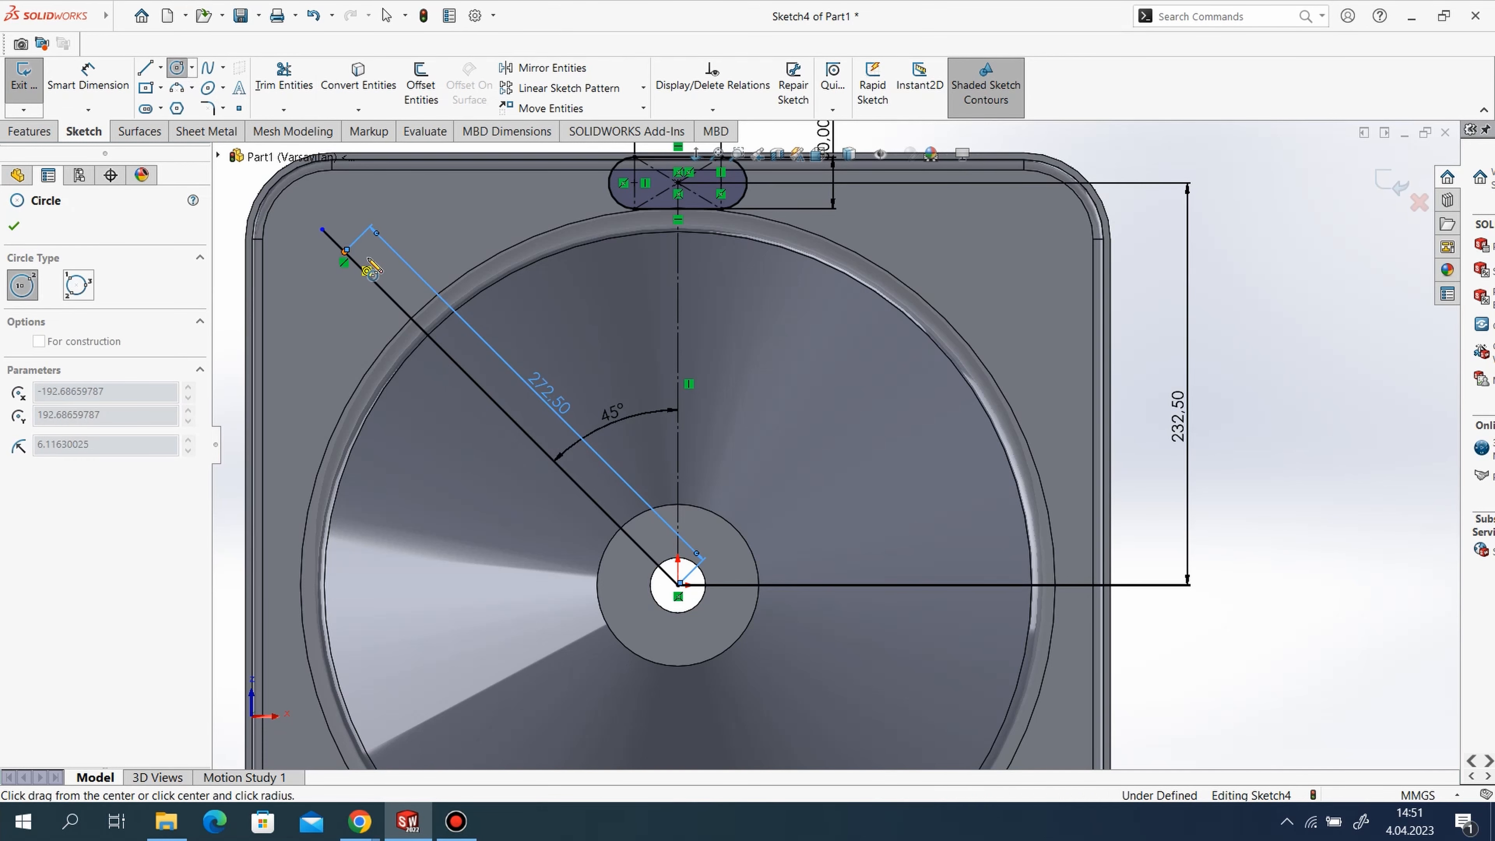
{"action": "left_click", "coordinate": [325, 236]}
{"action": "left_click", "coordinate": [322, 229]}
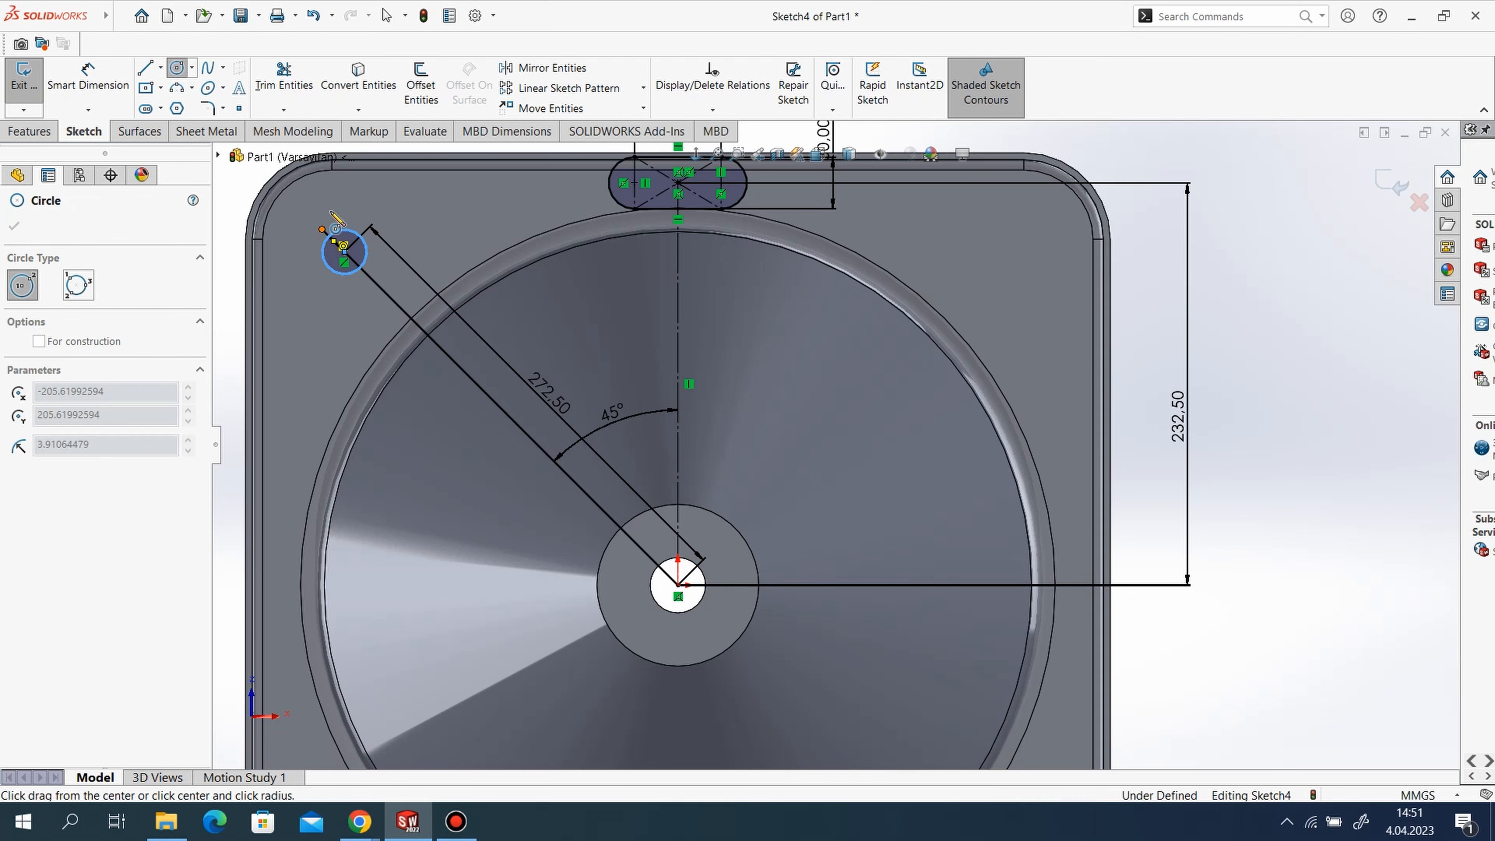
{"action": "left_click", "coordinate": [335, 208]}
Dimension both corner circles with a diameter of 45 mm.
{"action": "left_click", "coordinate": [106, 91]}
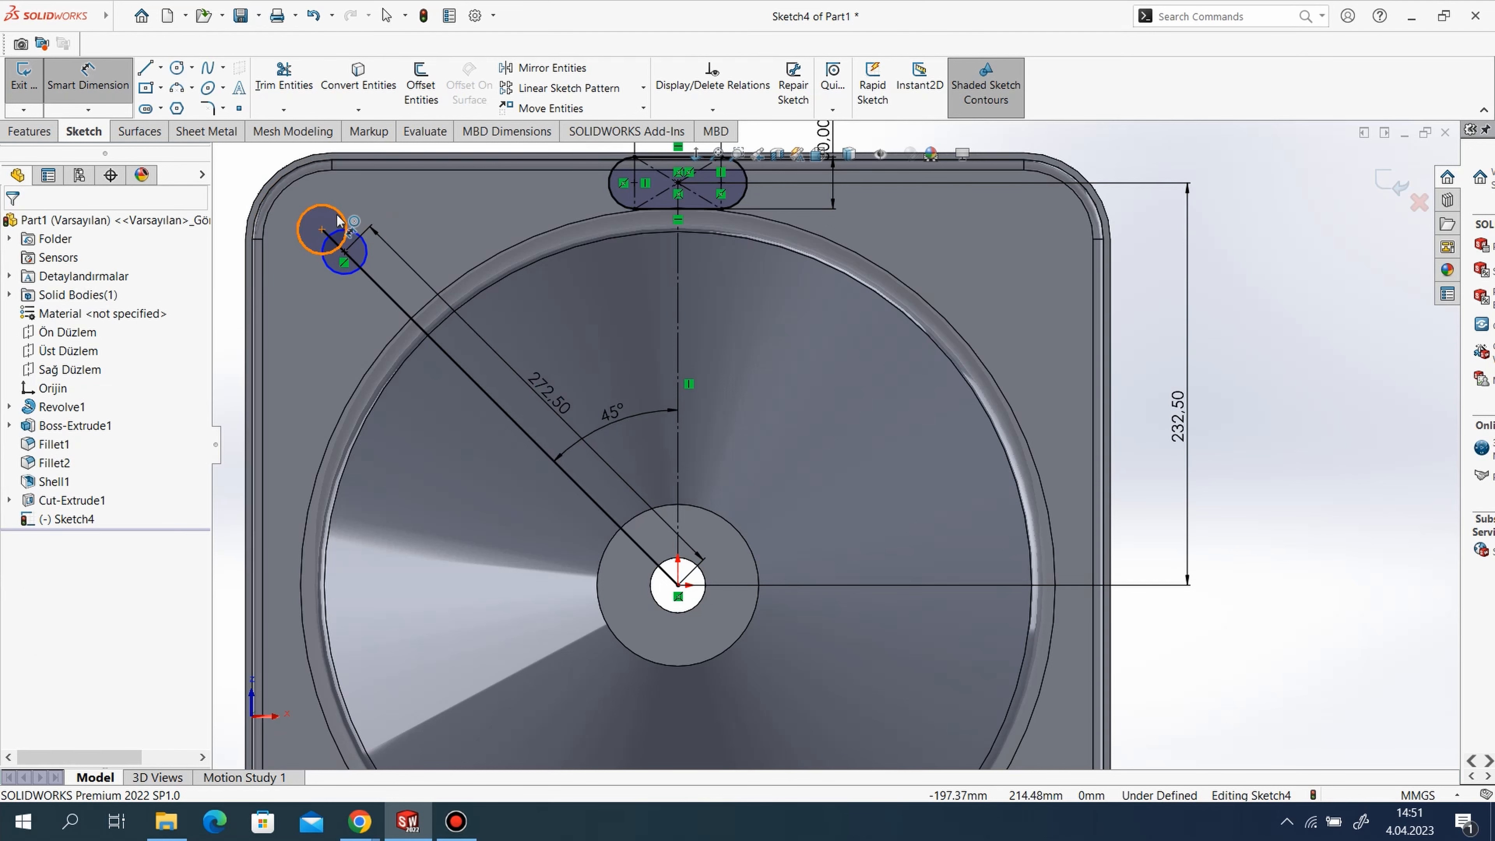
{"action": "left_click", "coordinate": [311, 207]}
{"action": "left_click", "coordinate": [368, 204]}
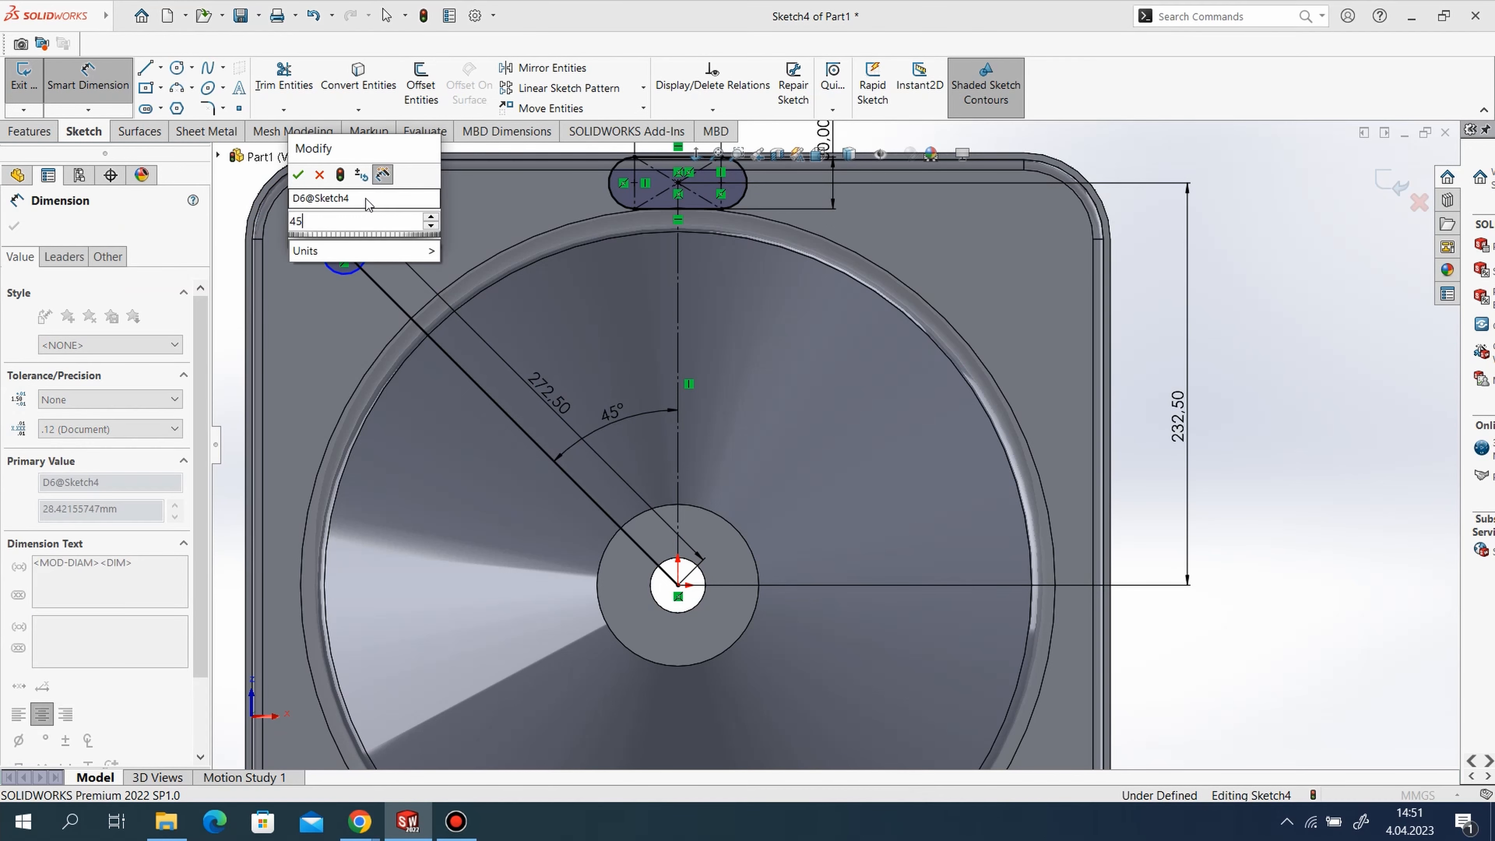
{"action": "type", "text": "45"}
{"action": "key", "text": "Return"}
{"action": "left_click", "coordinate": [364, 264]}
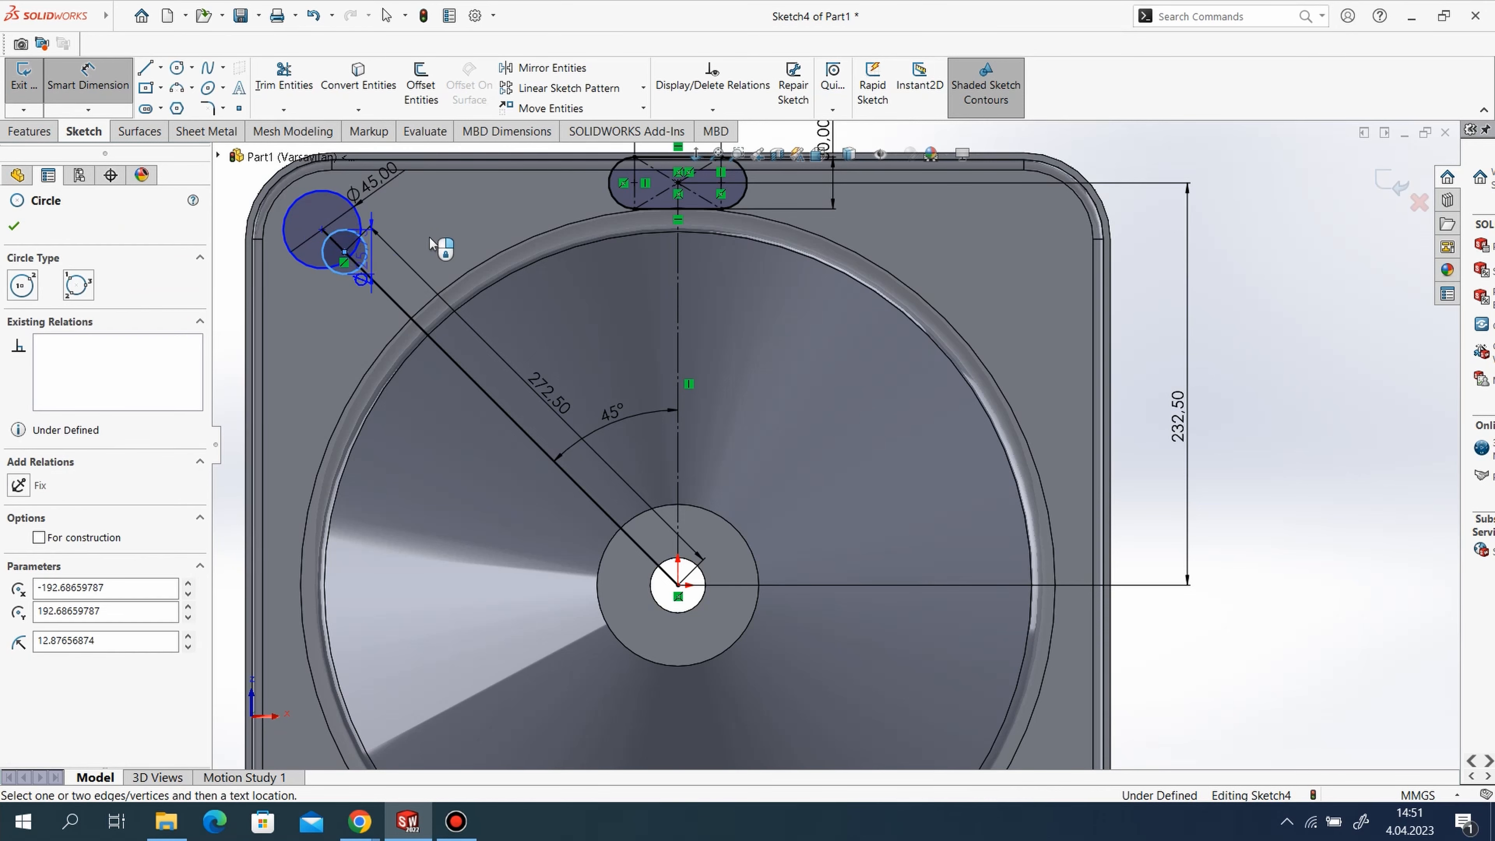
{"action": "left_click", "coordinate": [439, 236]}
{"action": "type", "text": "45"}
{"action": "key", "text": "Return"}
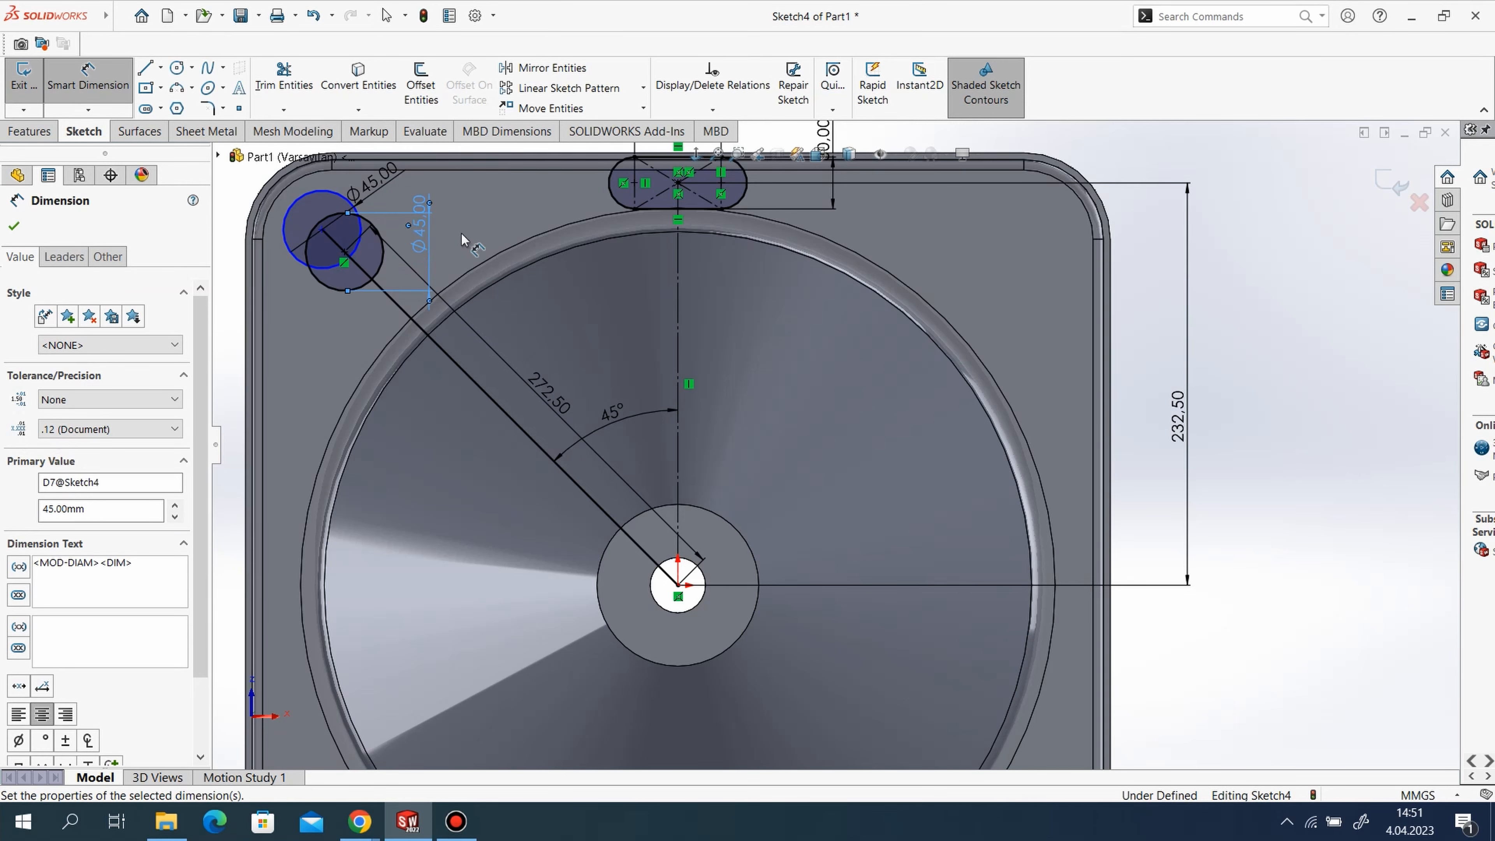
Dimension the distance between the centres of the two corner circles as 35 mm.
{"action": "scroll", "coordinate": [658, 292], "scroll_direction": "down", "scroll_amount": 5}
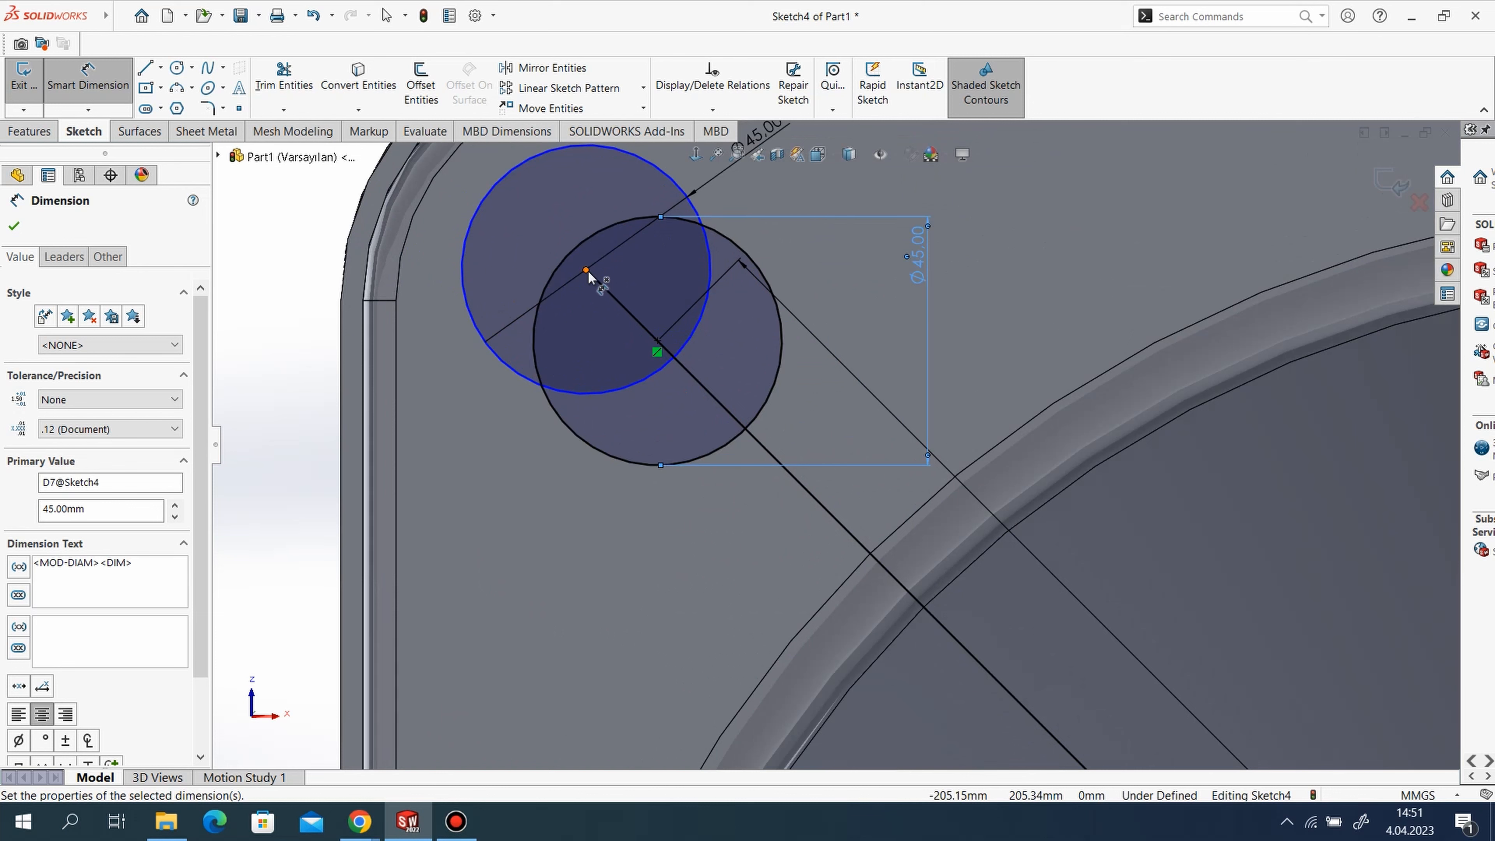
{"action": "left_click", "coordinate": [585, 271]}
{"action": "left_click", "coordinate": [658, 342]}
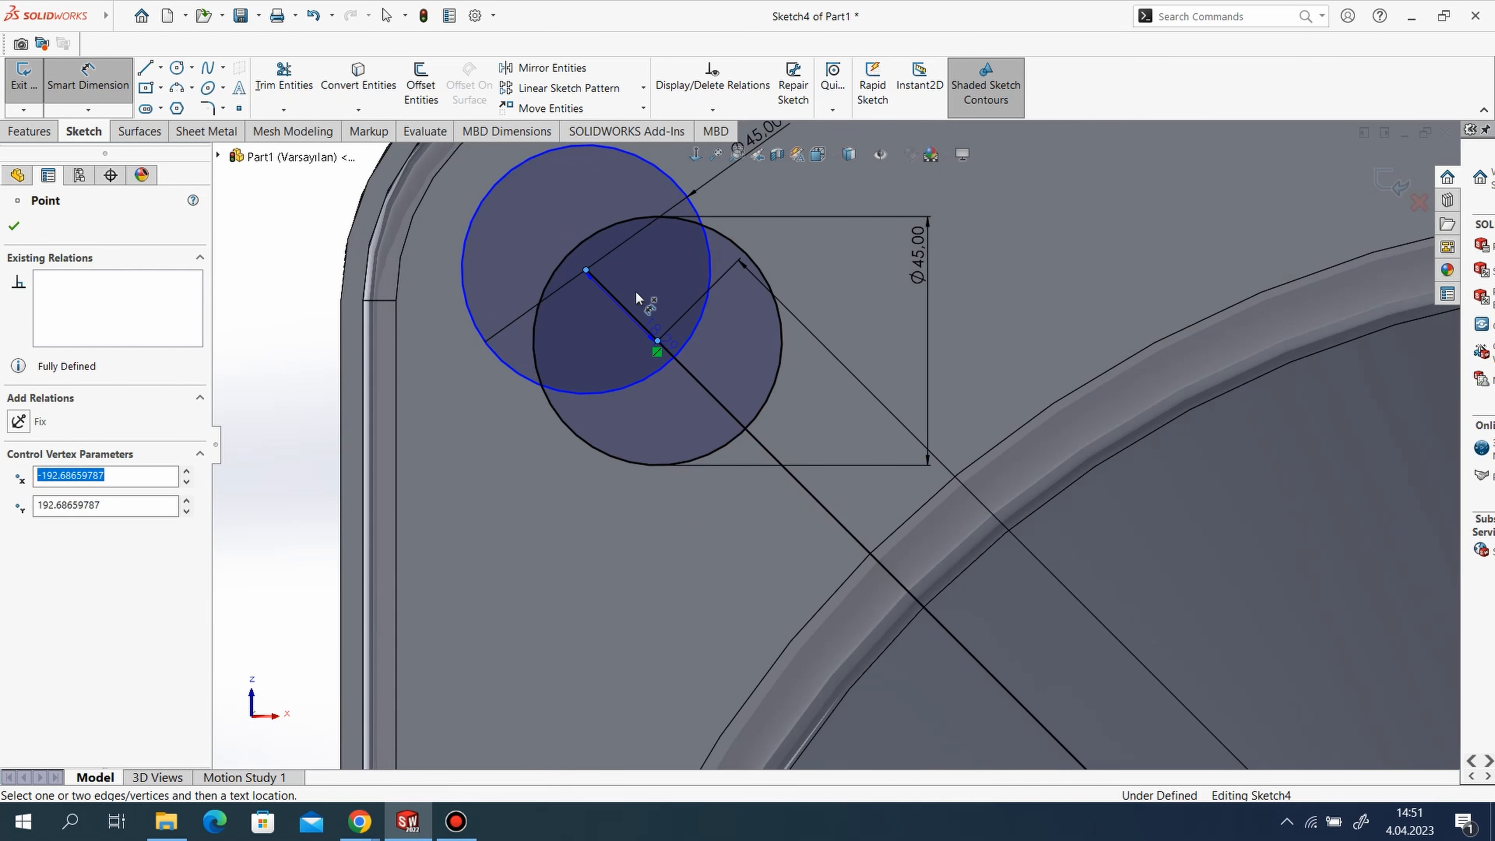
{"action": "left_click", "coordinate": [647, 295]}
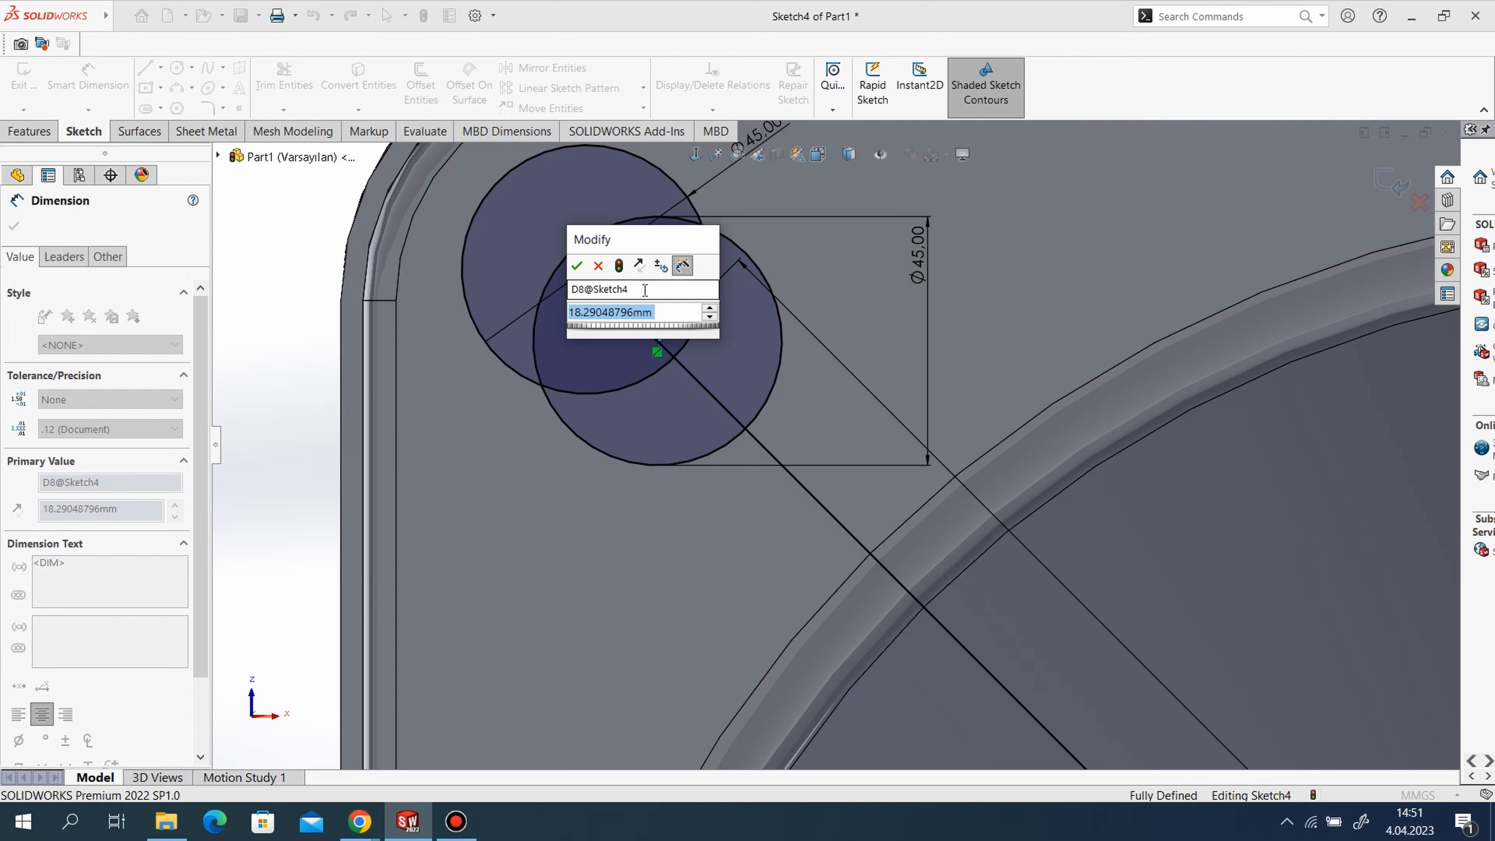
{"action": "type", "text": "35"}
{"action": "key", "text": "Return"}
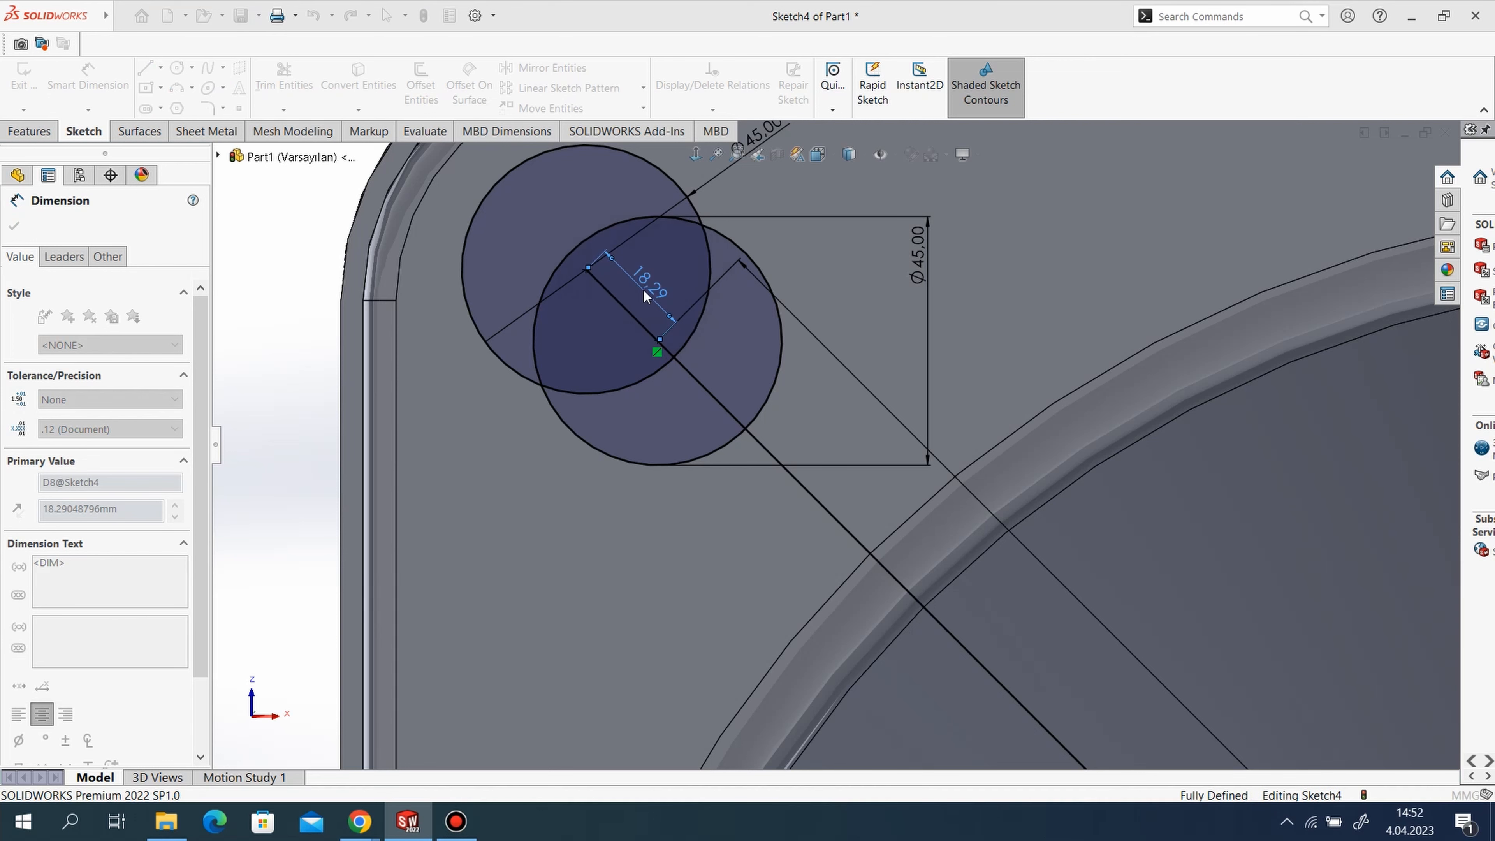
Draw a line about 35 mm long joining the two 45 mm corner circles tangentially along their lower-left side.
{"action": "scroll", "coordinate": [645, 474], "scroll_direction": "up", "scroll_amount": 3}
{"action": "key", "text": "l"}
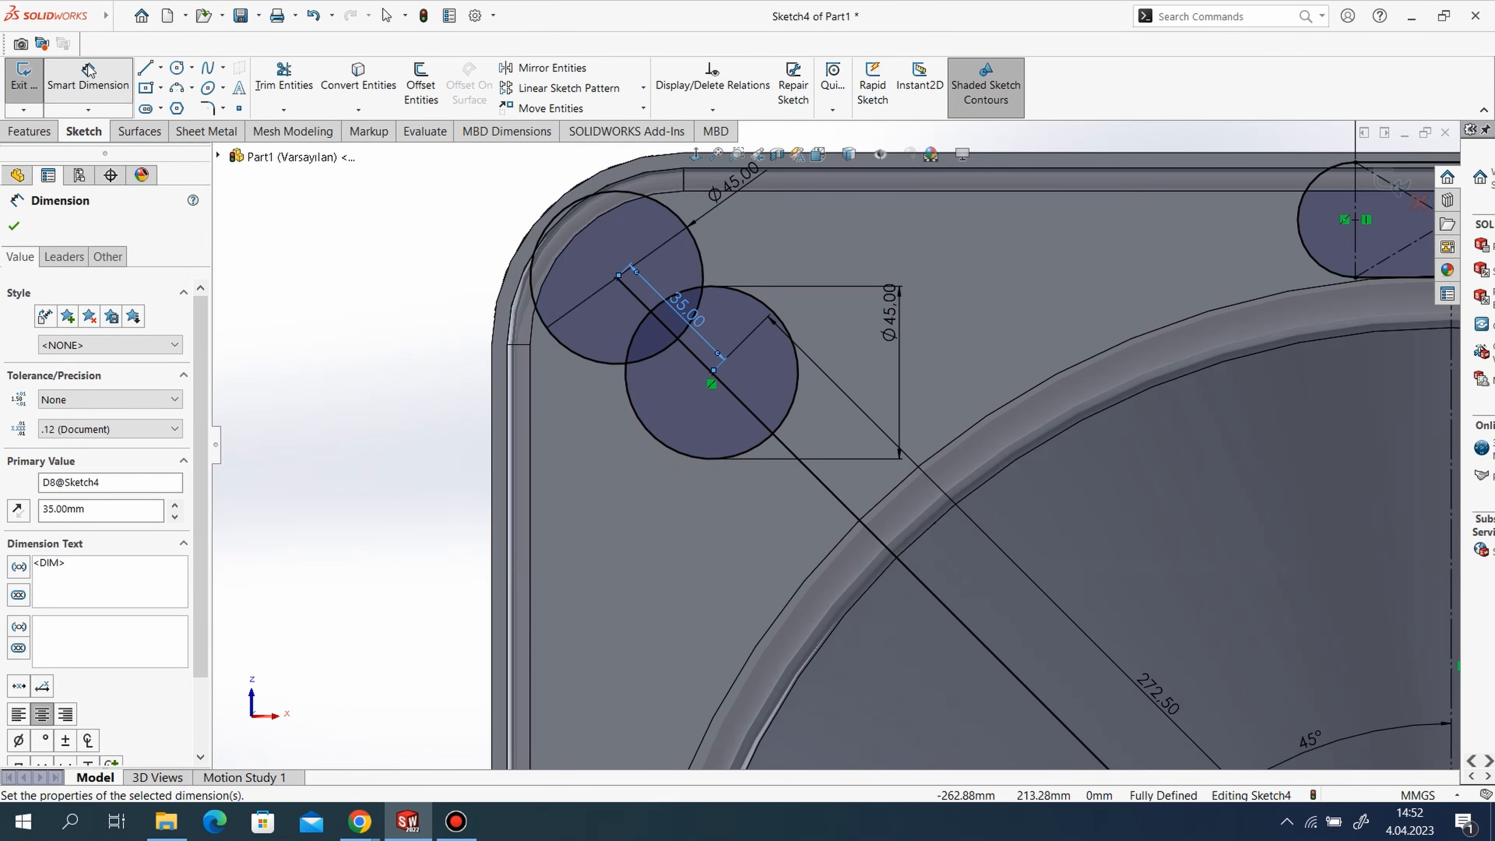
{"action": "left_click", "coordinate": [557, 345]}
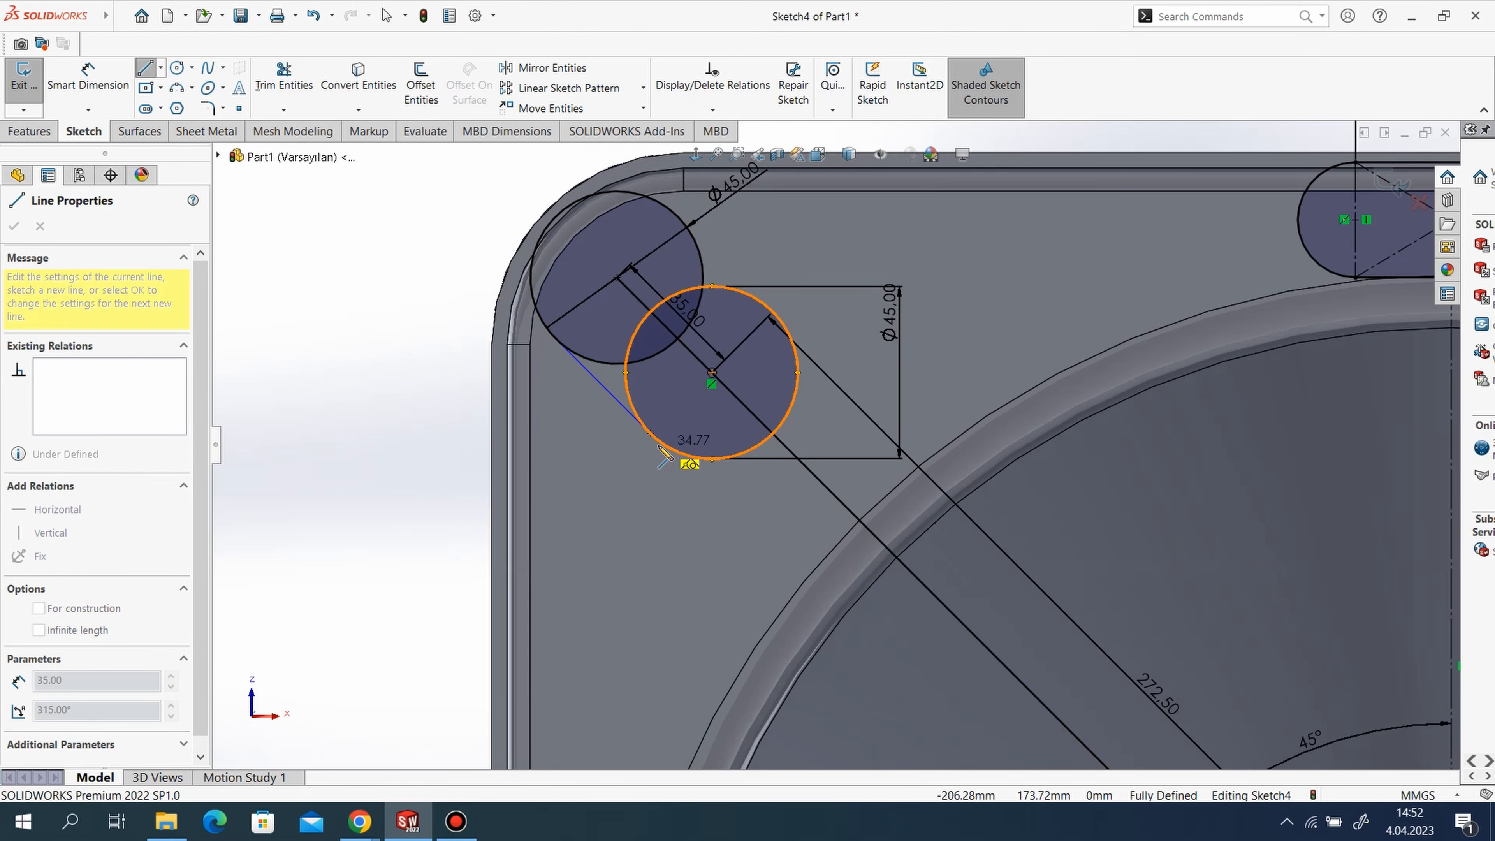
{"action": "left_click", "coordinate": [651, 434]}
{"action": "right_click", "coordinate": [732, 228]}
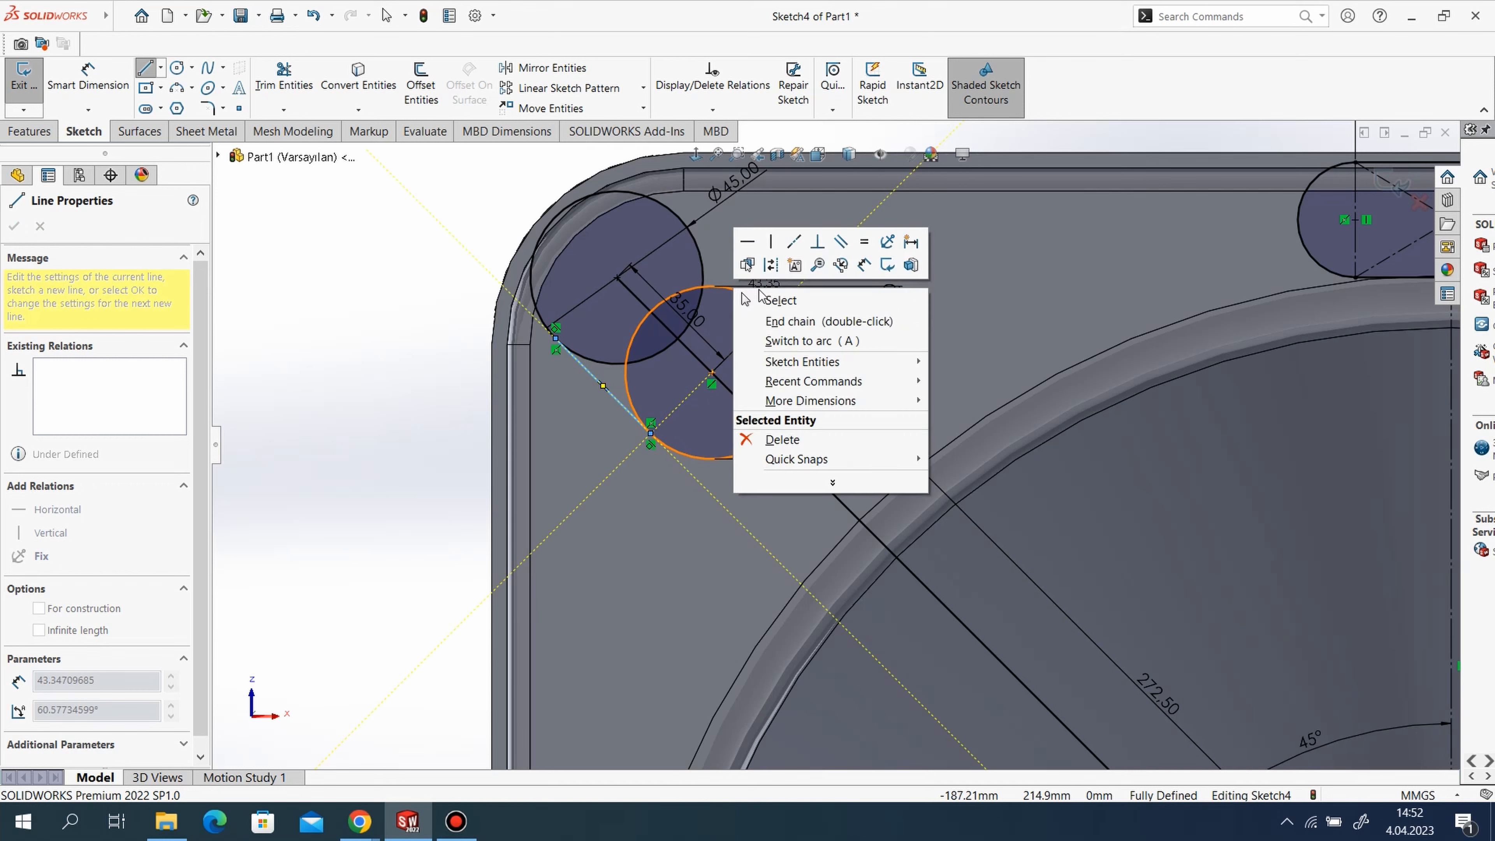
{"action": "left_click", "coordinate": [801, 324]}
{"action": "key", "text": "Escape"}
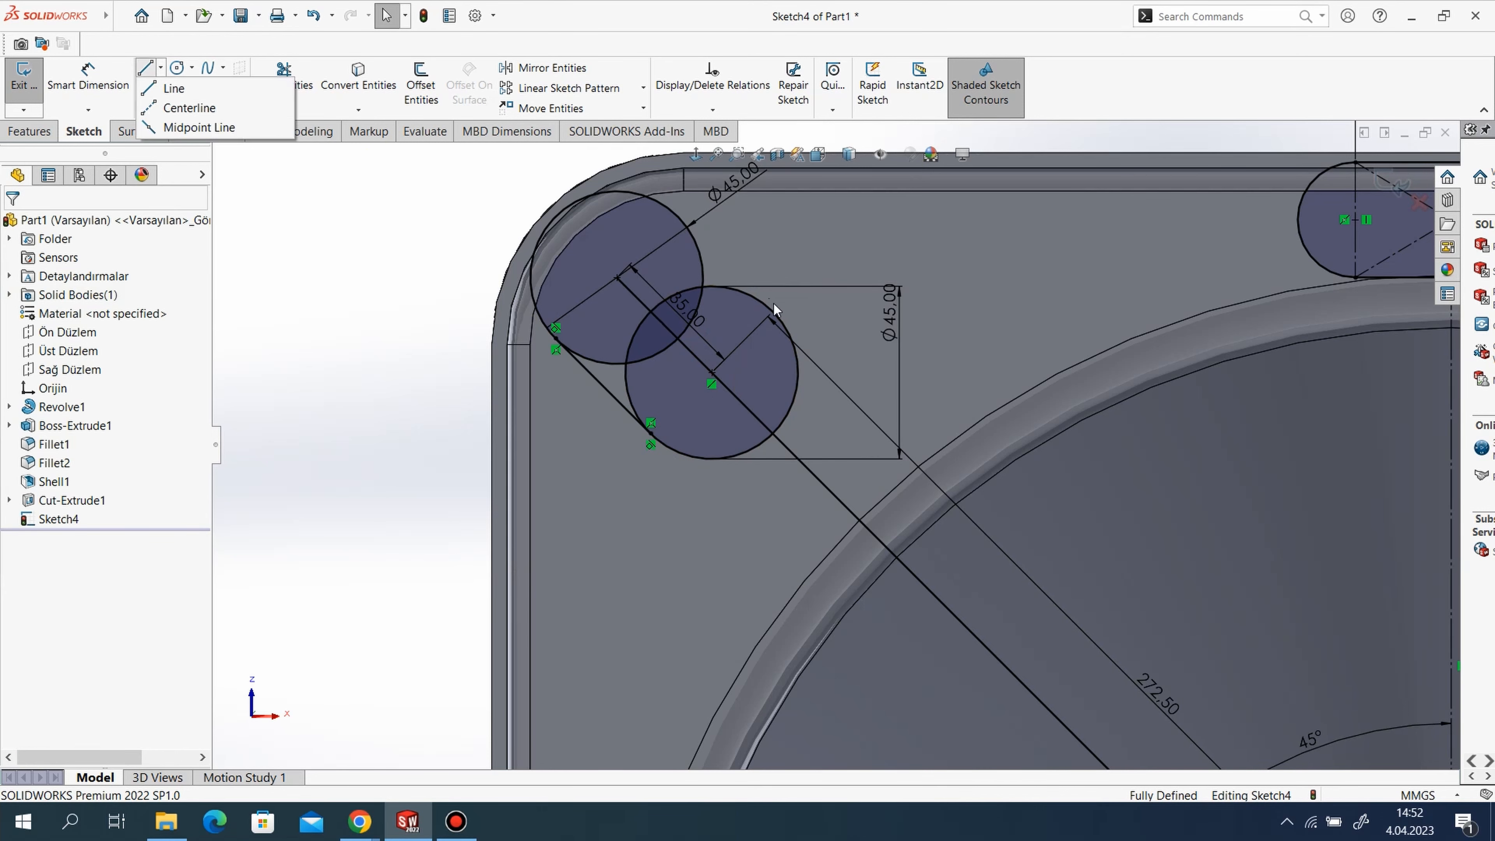
Draw a second line tangent to both corner circles along their upper-right side.
{"action": "left_click", "coordinate": [174, 89]}
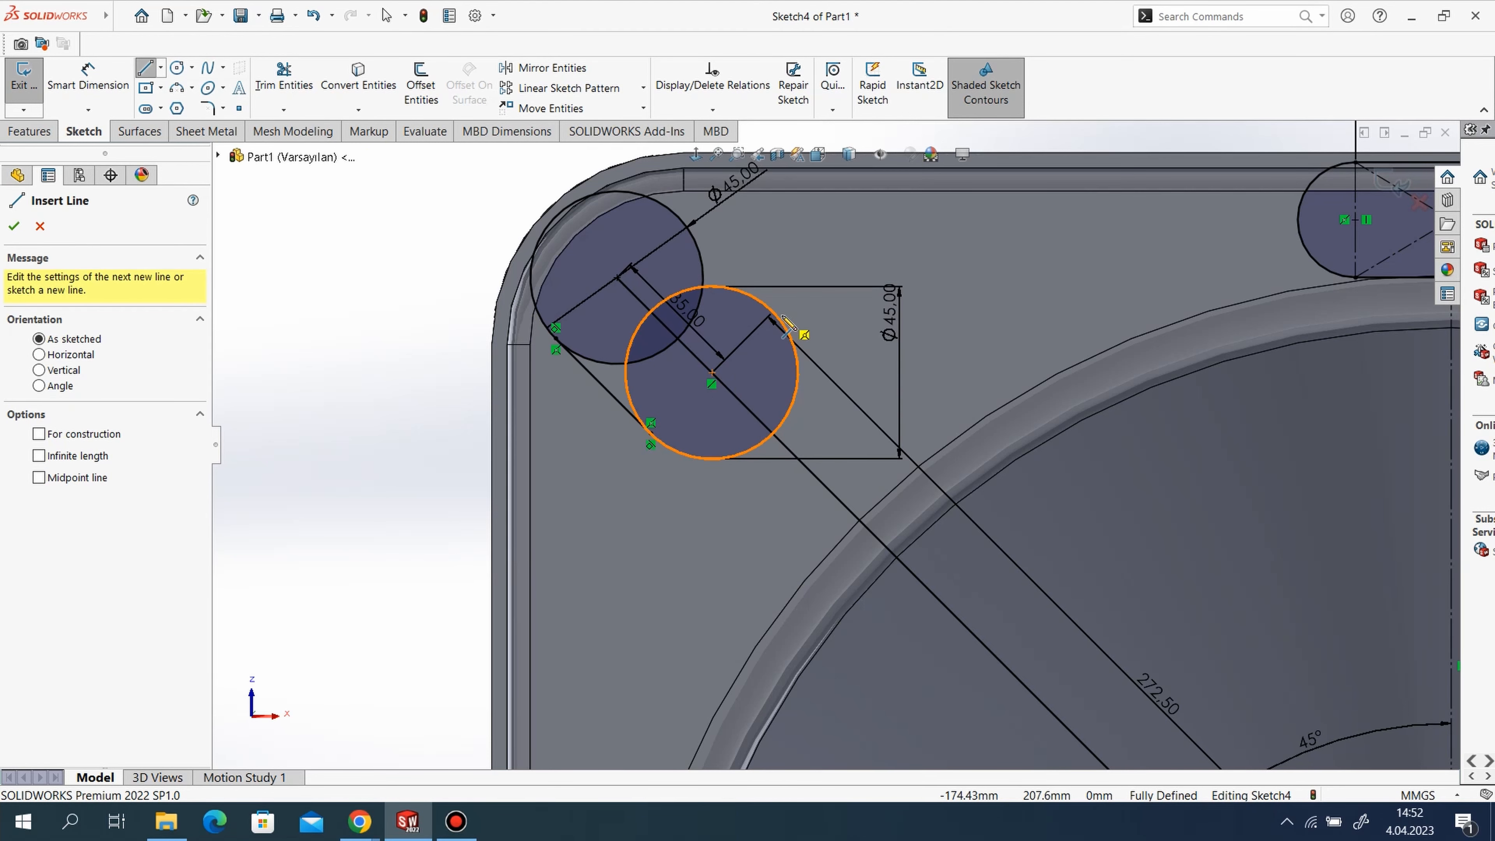
{"action": "left_click", "coordinate": [785, 325]}
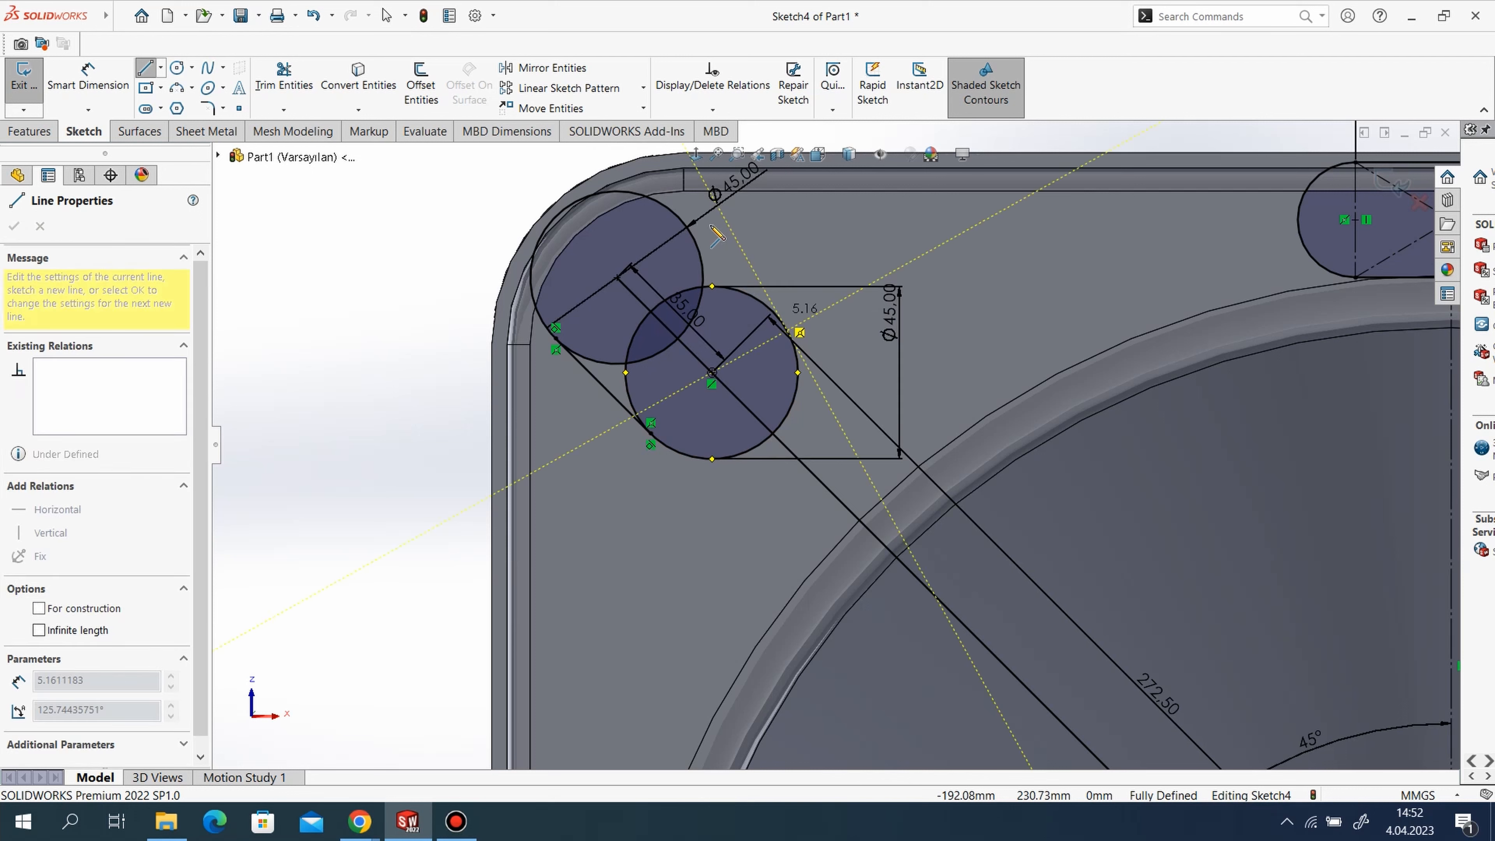
{"action": "left_click", "coordinate": [678, 217]}
{"action": "right_click", "coordinate": [778, 252]}
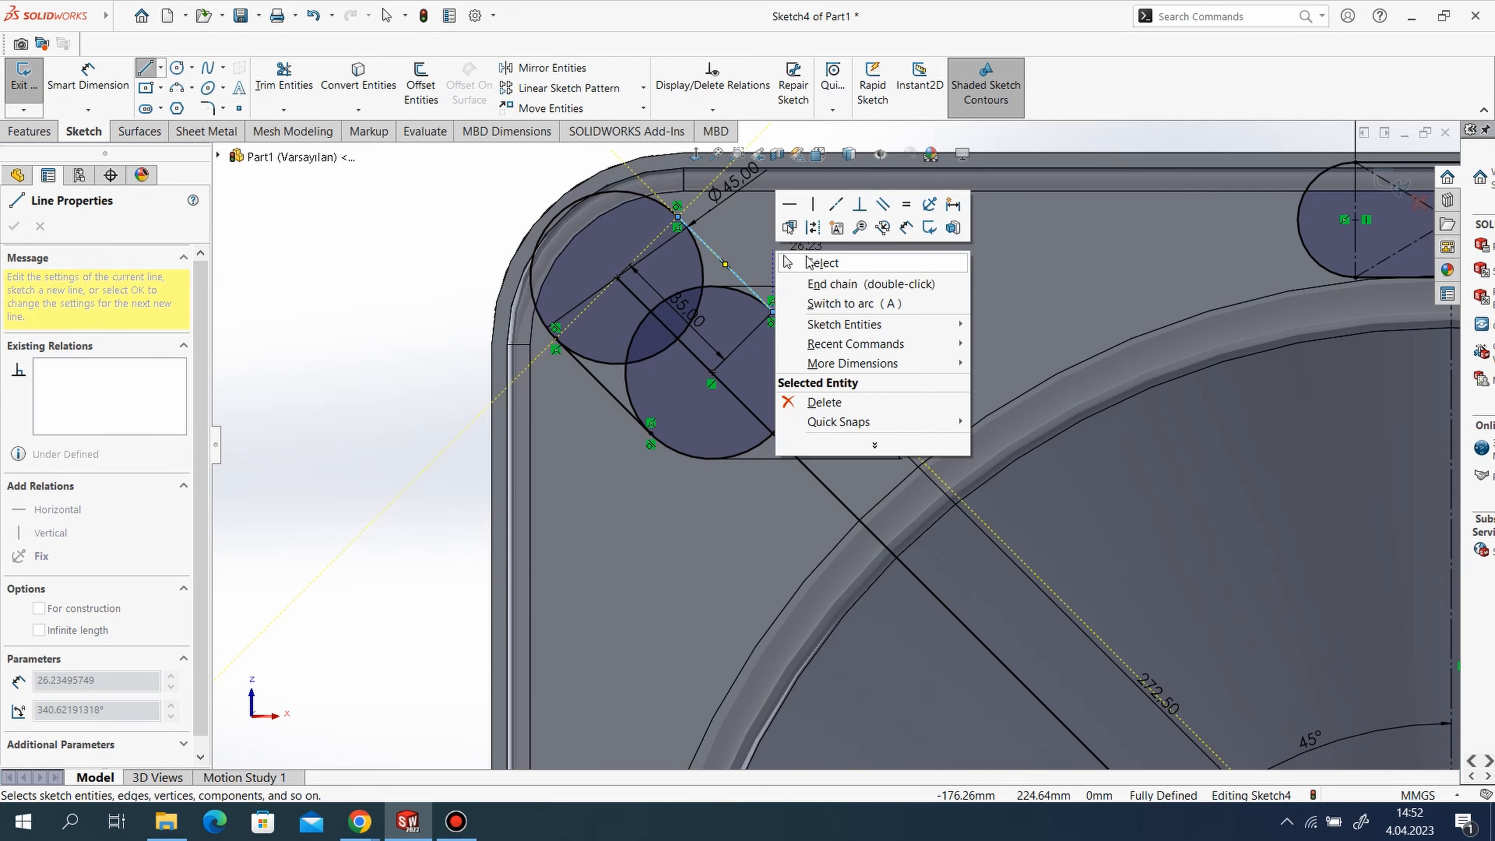
{"action": "left_click", "coordinate": [809, 262]}
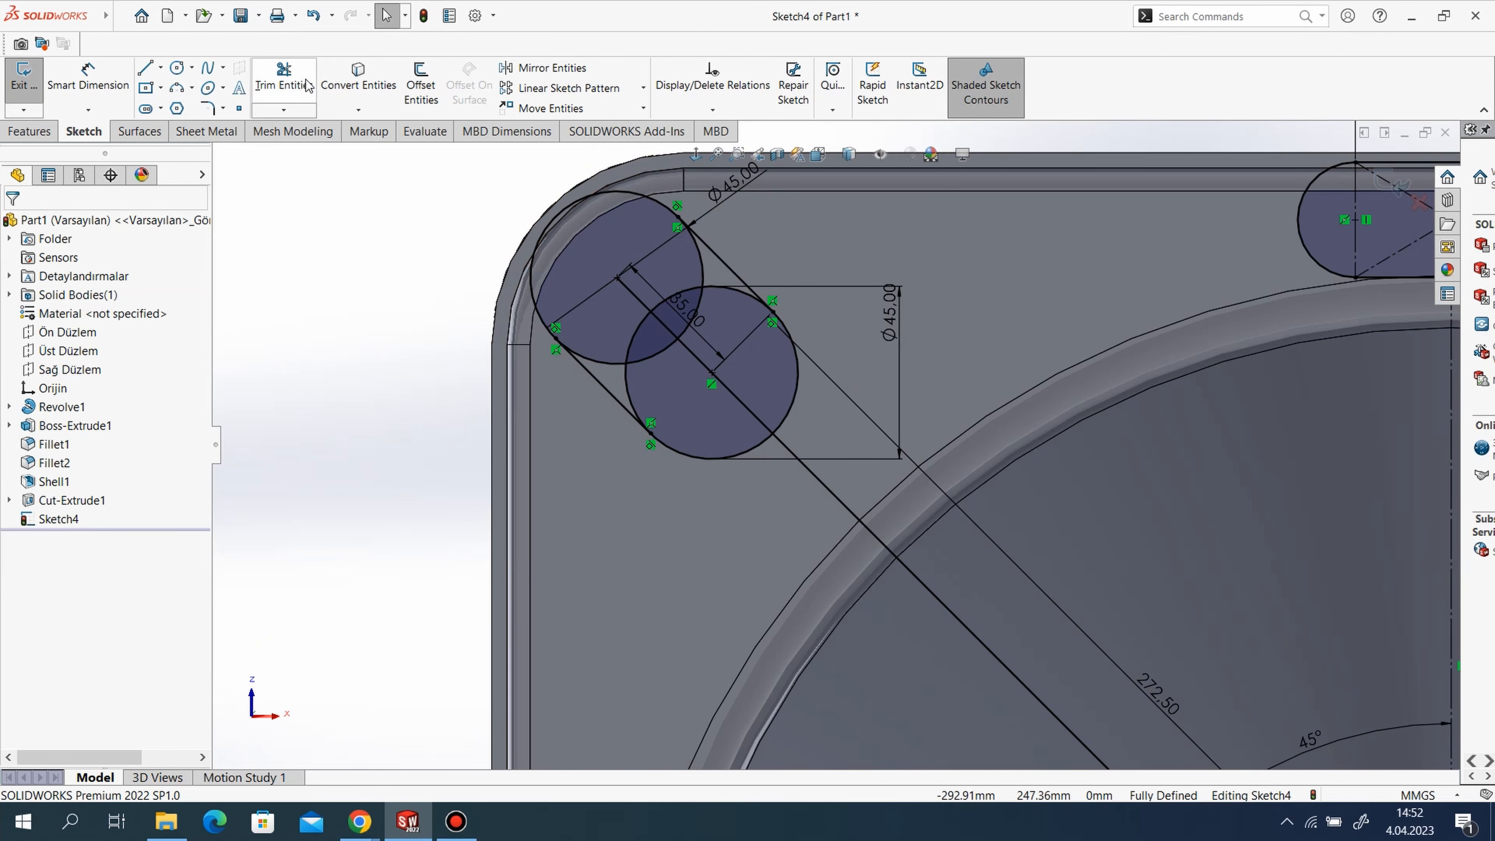
Trim the overlapping inner arcs of the two corner circles, leaving a closed diagonal slot outline.
{"action": "left_click", "coordinate": [285, 82]}
{"action": "left_click_drag", "start_coordinate": [714, 315], "coordinate": [690, 289]}
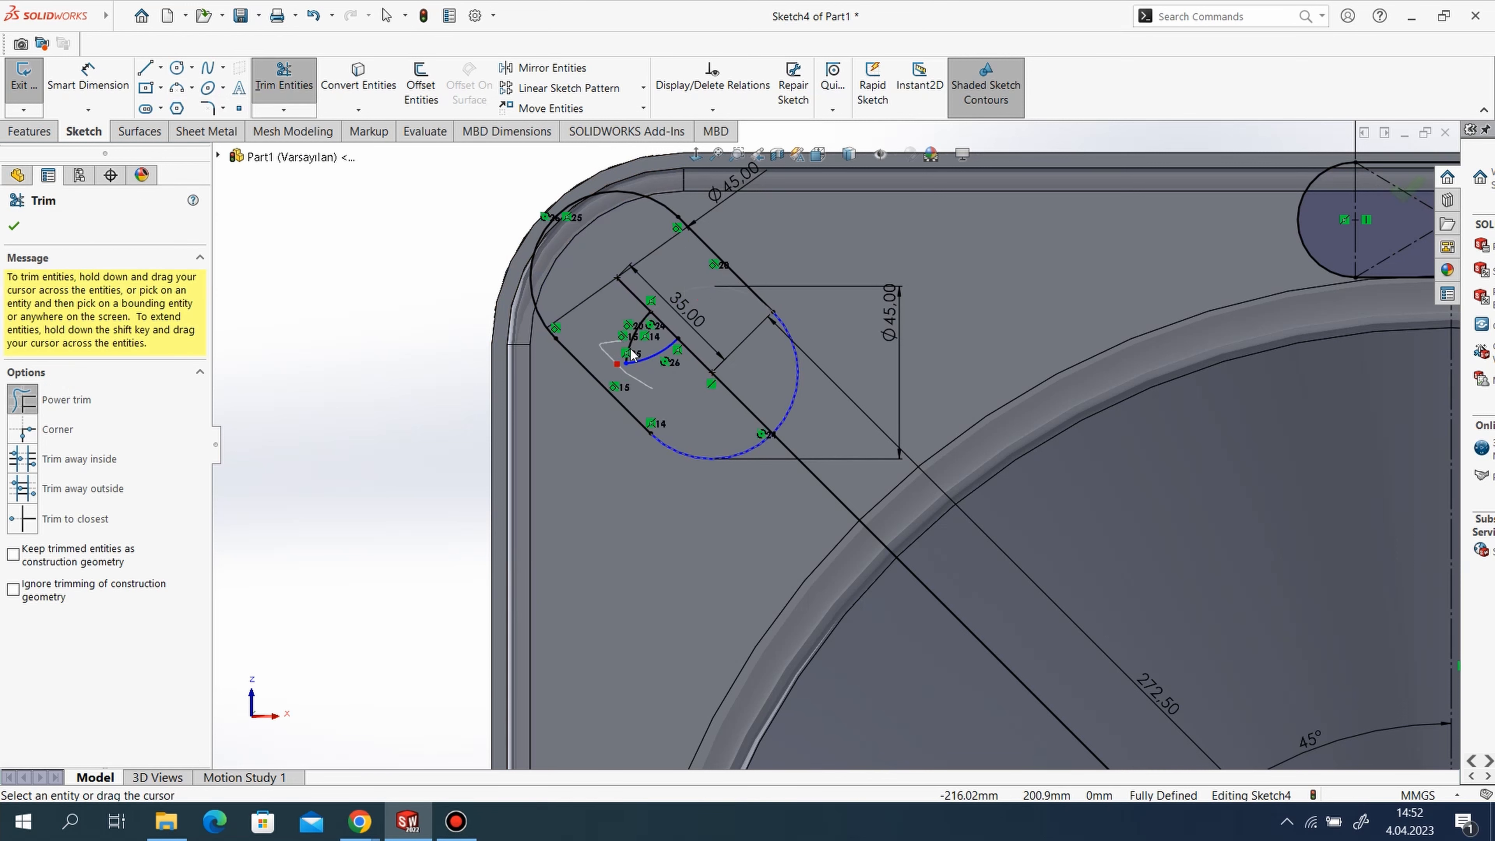
{"action": "left_click_drag", "start_coordinate": [631, 354], "coordinate": [662, 346]}
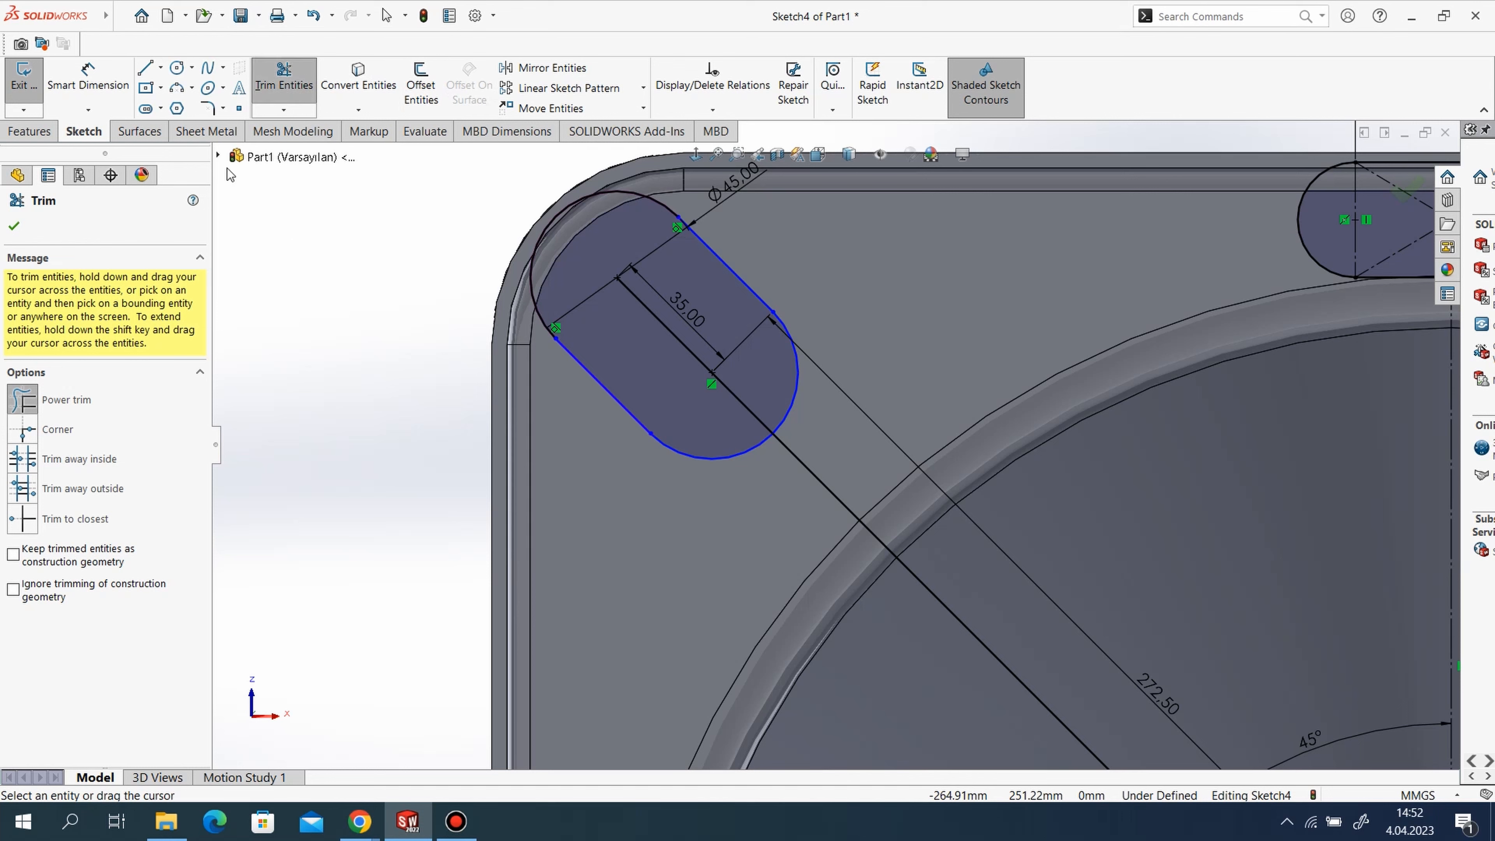
{"action": "right_click", "coordinate": [671, 329]}
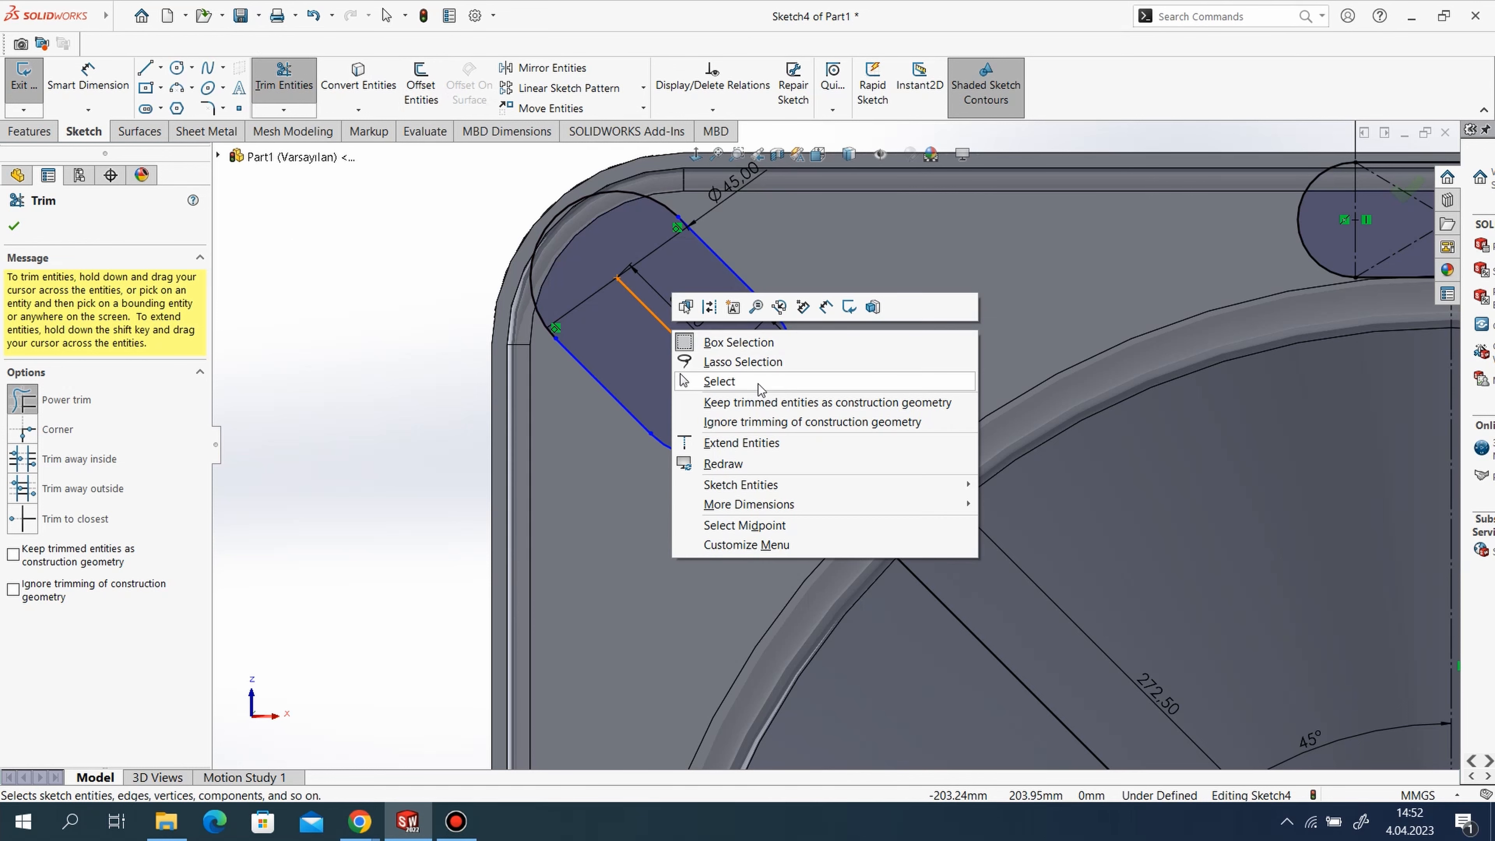
{"action": "left_click", "coordinate": [709, 306]}
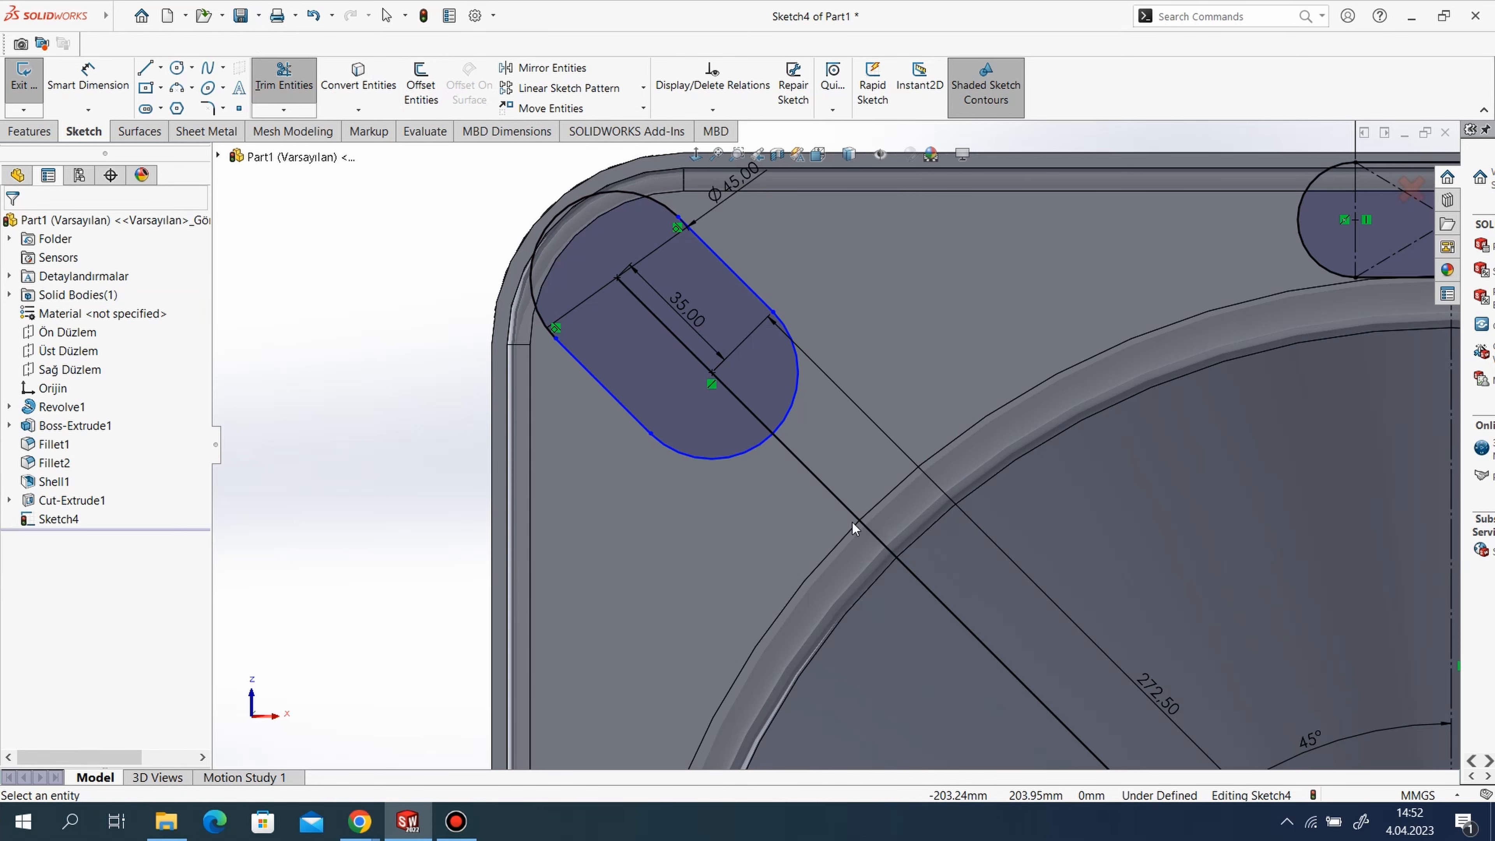
{"action": "right_click", "coordinate": [815, 480]}
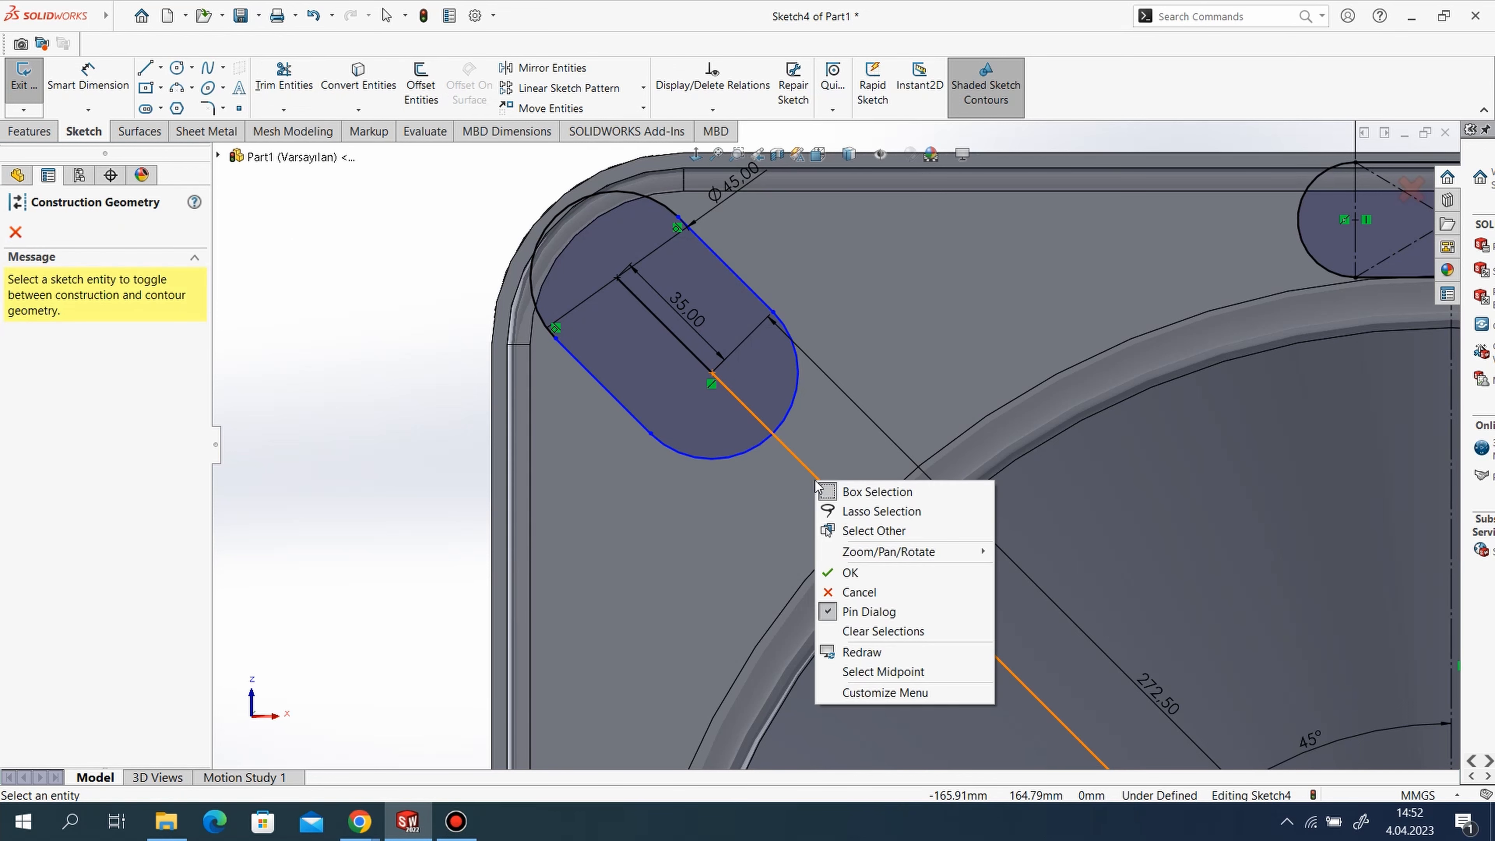
{"action": "left_click", "coordinate": [383, 570]}
{"action": "right_click", "coordinate": [636, 299]}
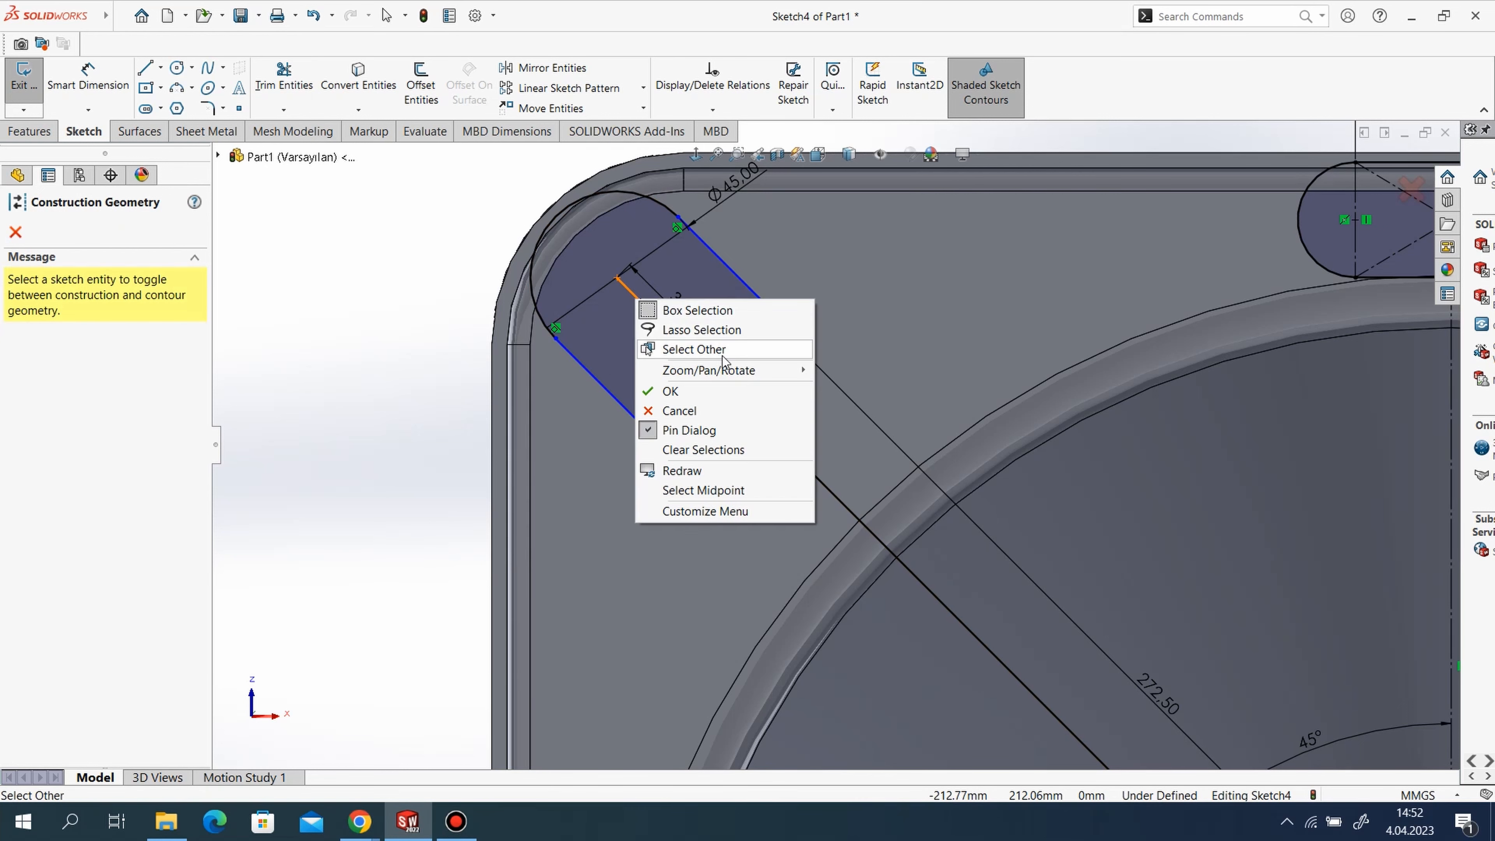
{"action": "key", "text": "Escape"}
{"action": "key", "text": "Escape"}
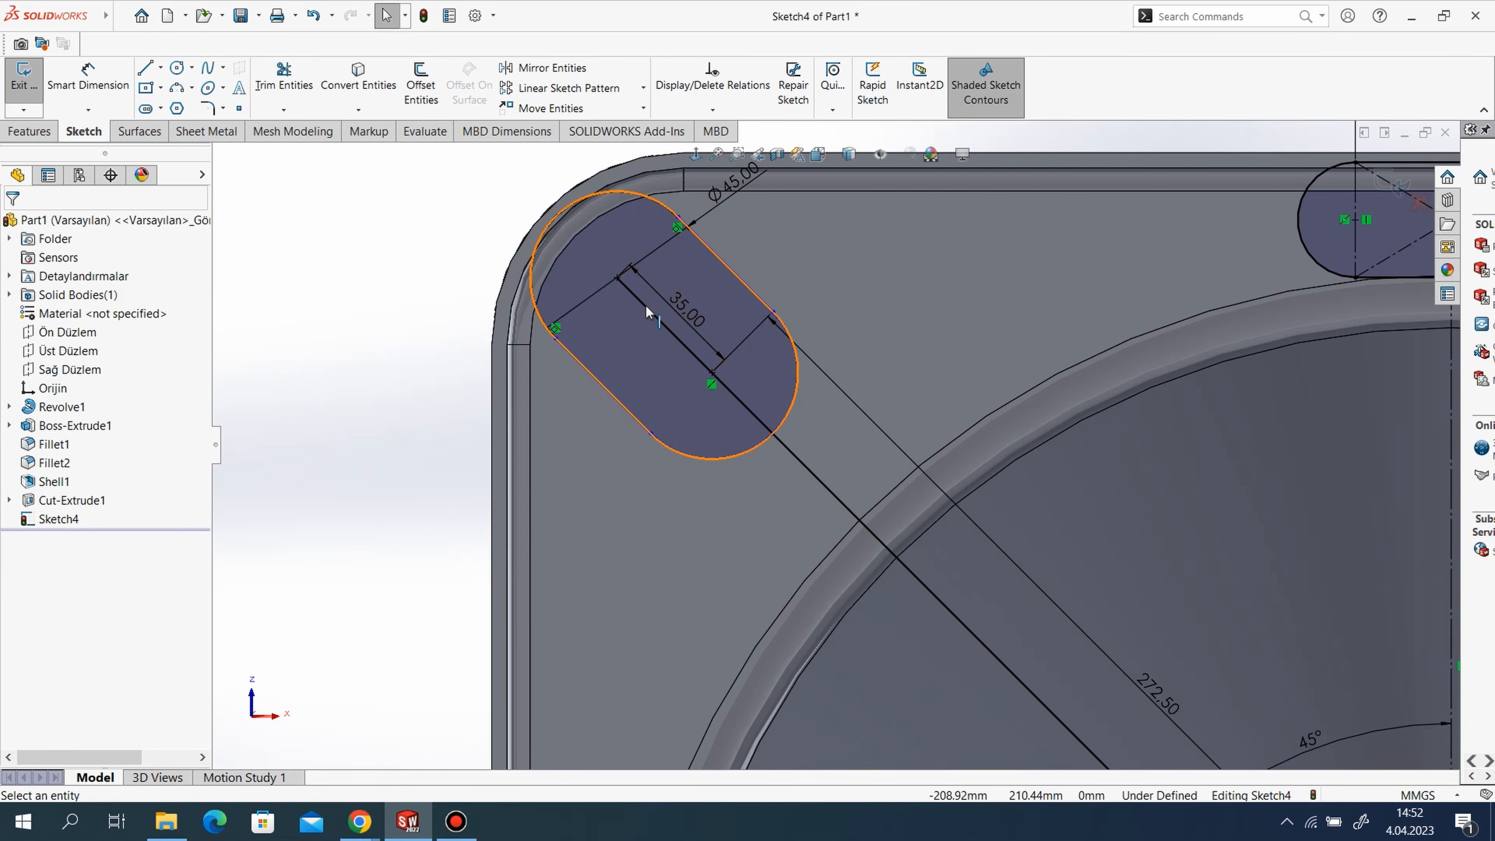
Convert both diagonal segments, inside the corner slot and from the origin to its inner centre, to construction geometry.
{"action": "left_click", "coordinate": [663, 323]}
{"action": "right_click", "coordinate": [673, 307]}
{"action": "left_click", "coordinate": [681, 288]}
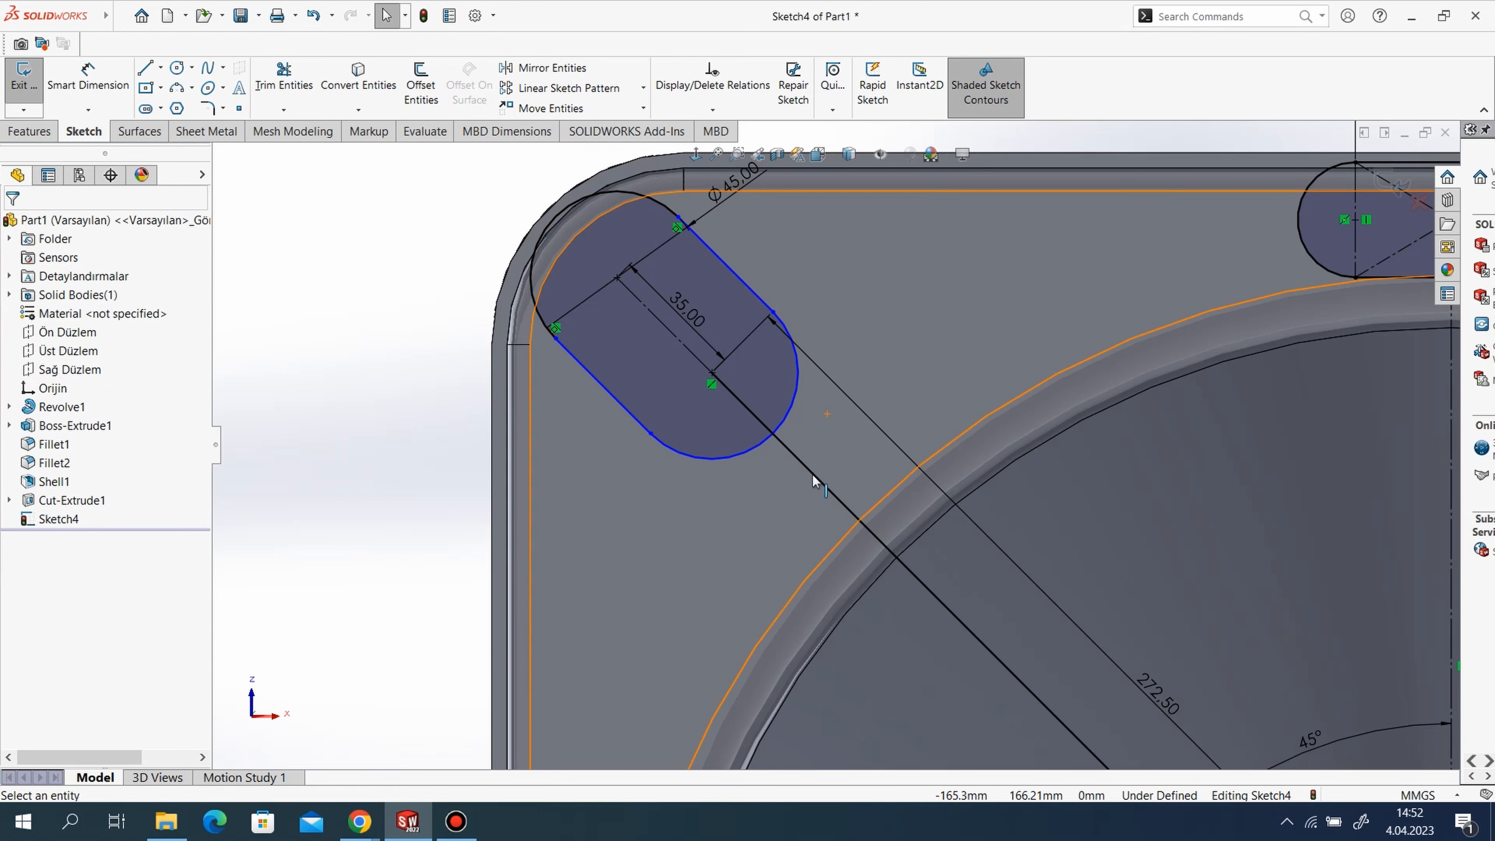
{"action": "right_click", "coordinate": [794, 465]}
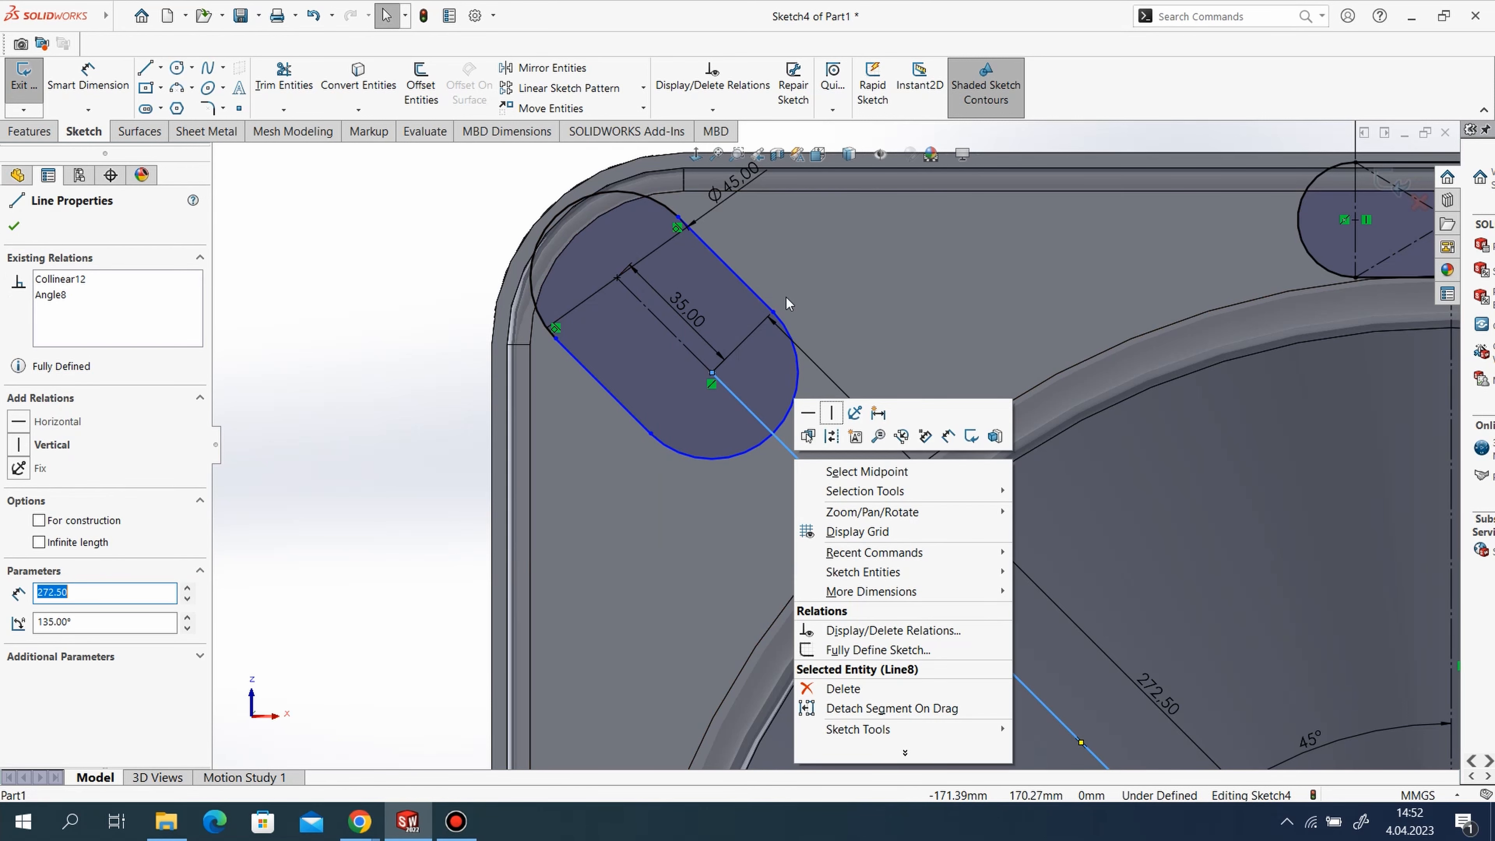
{"action": "left_click", "coordinate": [830, 434]}
Extrude the two slot profiles as a blind boss 20 mm deep with merged result.
{"action": "key", "text": "z"}
{"action": "left_click", "coordinate": [23, 132]}
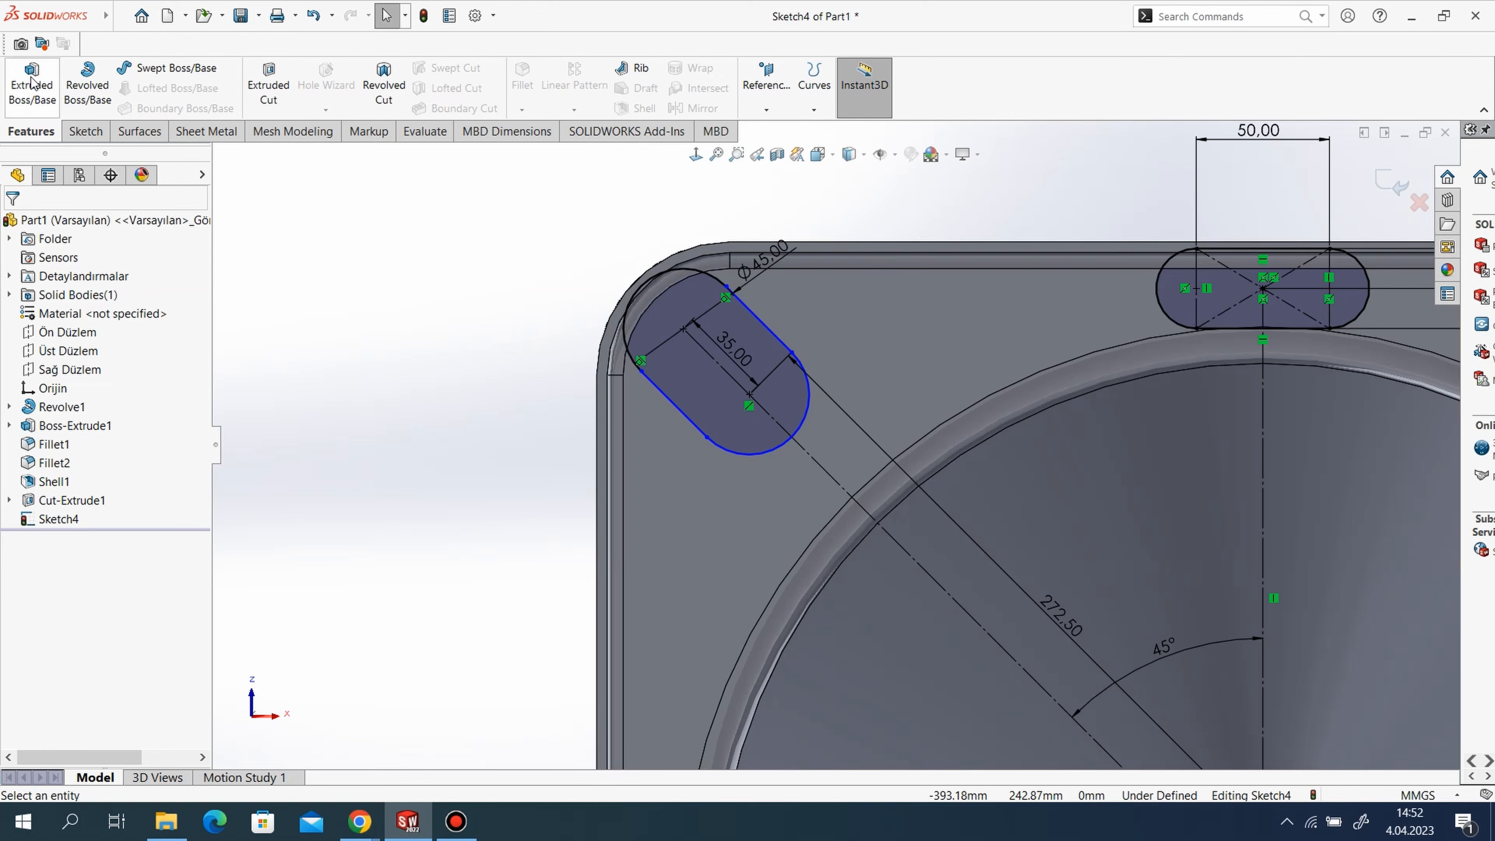
{"action": "key", "text": "f"}
{"action": "left_click", "coordinate": [31, 77]}
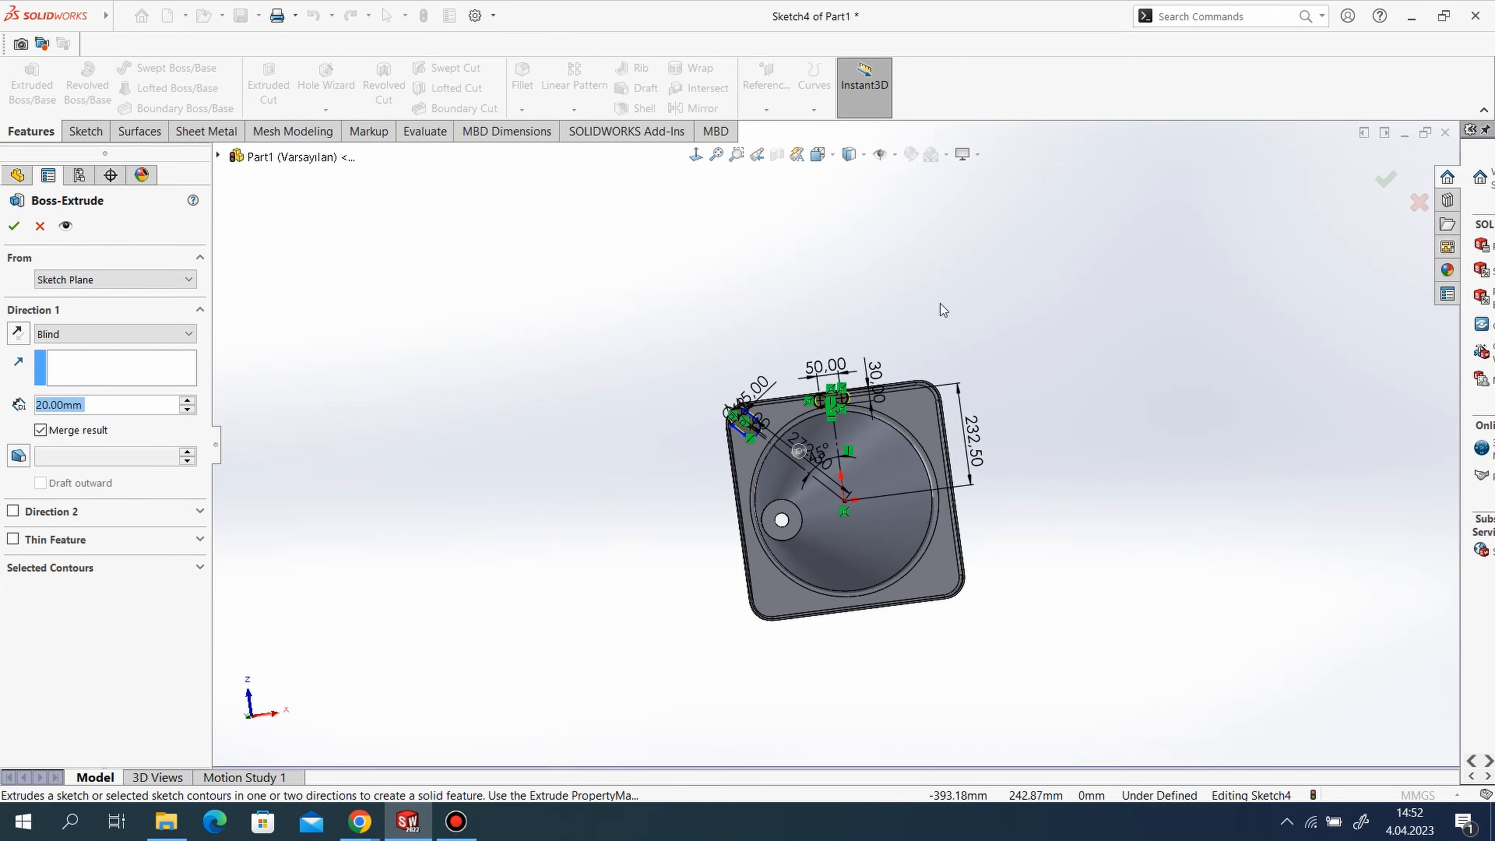
{"action": "middle_click_drag", "start_coordinate": [1035, 496], "coordinate": [811, 634]}
{"action": "left_click", "coordinate": [14, 225]}
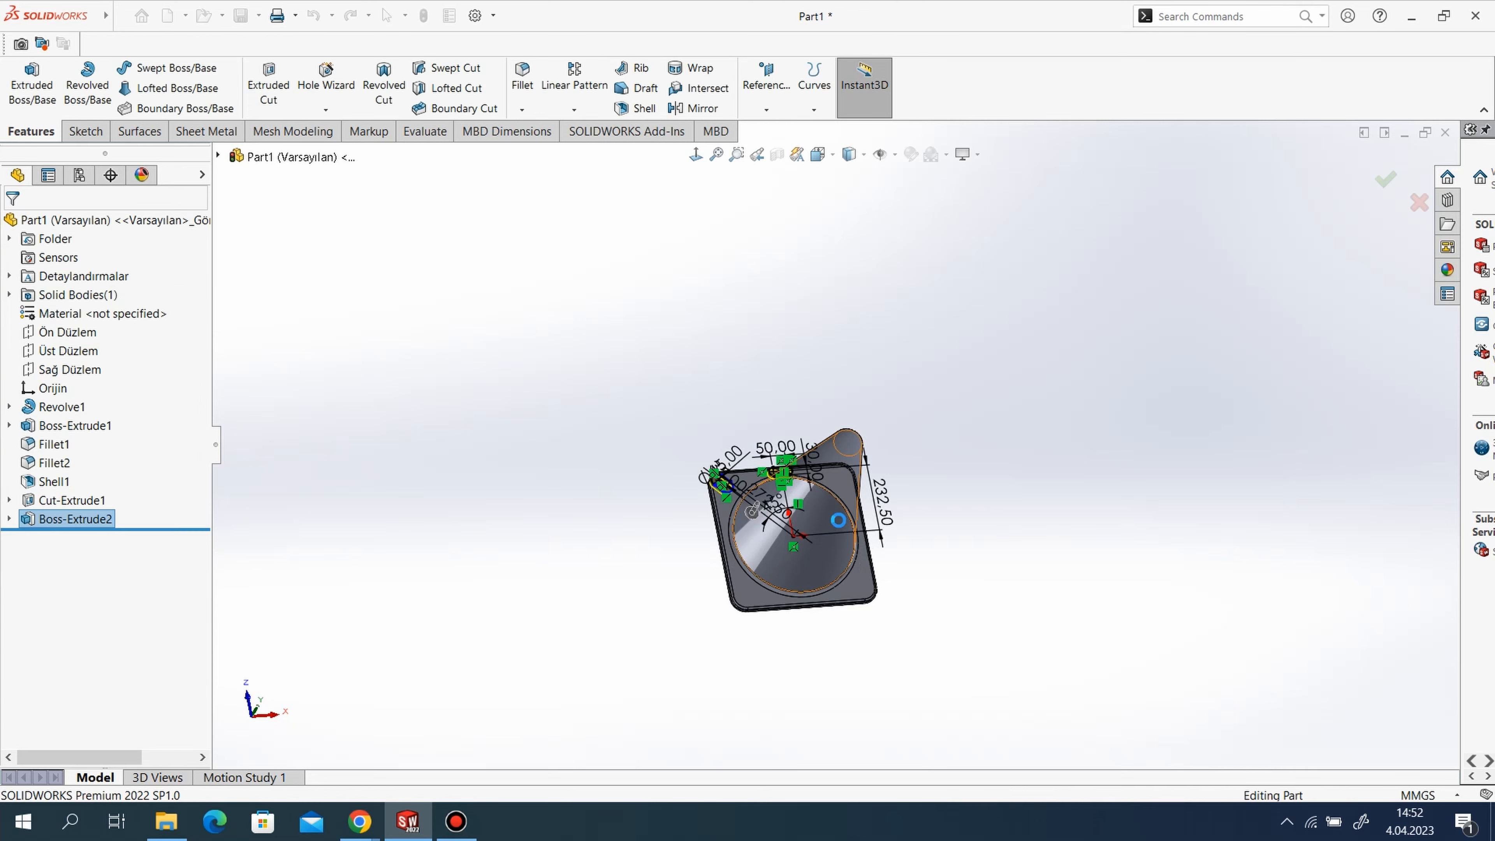
Start a new sketch on the flat end face of the diagonal corner boss.
{"action": "scroll", "coordinate": [799, 564], "scroll_direction": "down", "scroll_amount": 5}
{"action": "left_click", "coordinate": [1024, 498]}
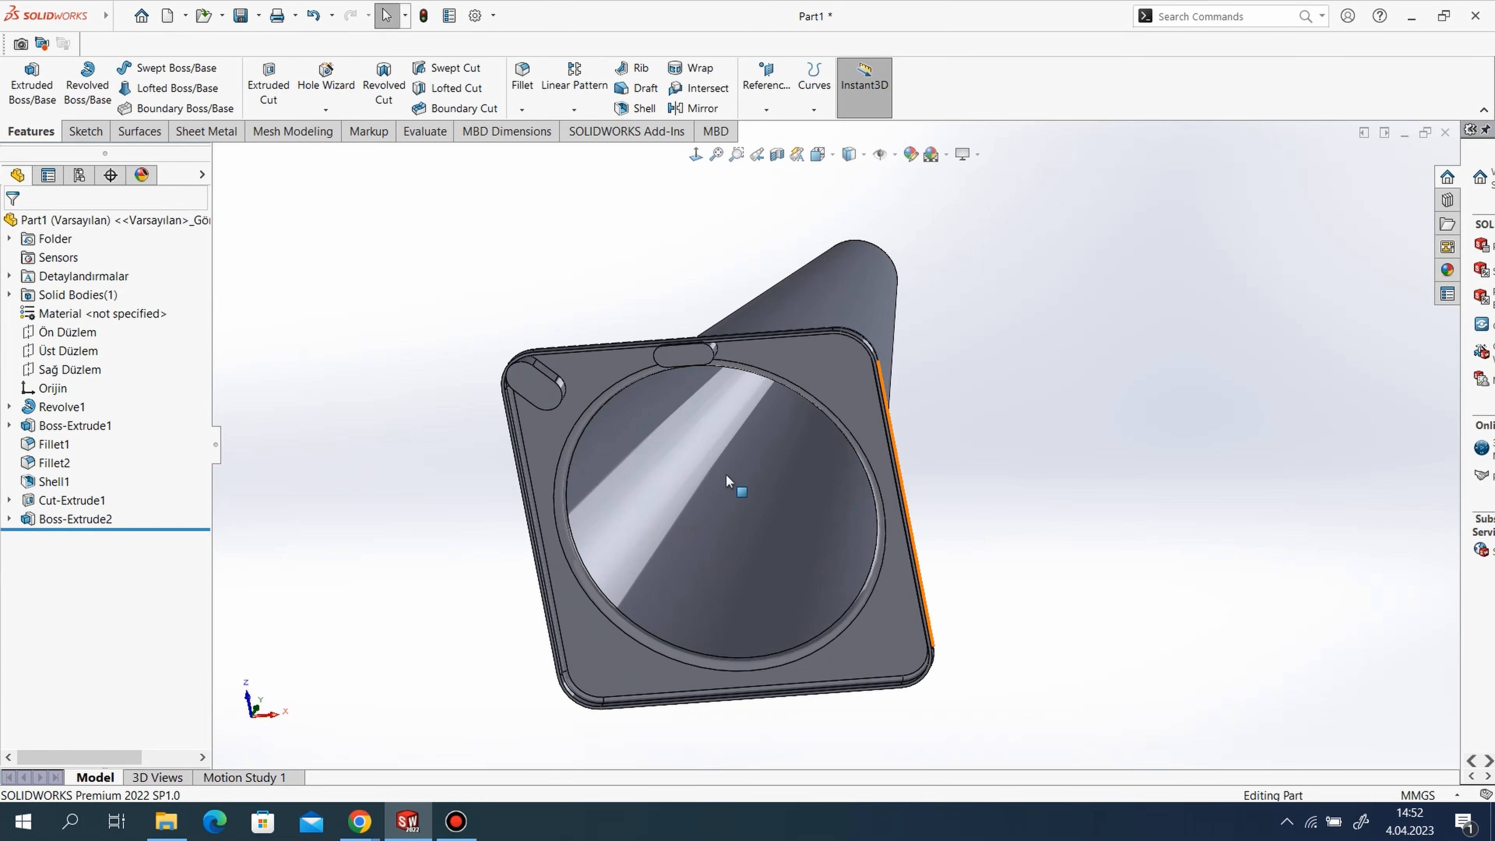
{"action": "middle_click_drag", "start_coordinate": [726, 474], "coordinate": [697, 386]}
{"action": "scroll", "coordinate": [697, 386], "scroll_direction": "down", "scroll_amount": 3}
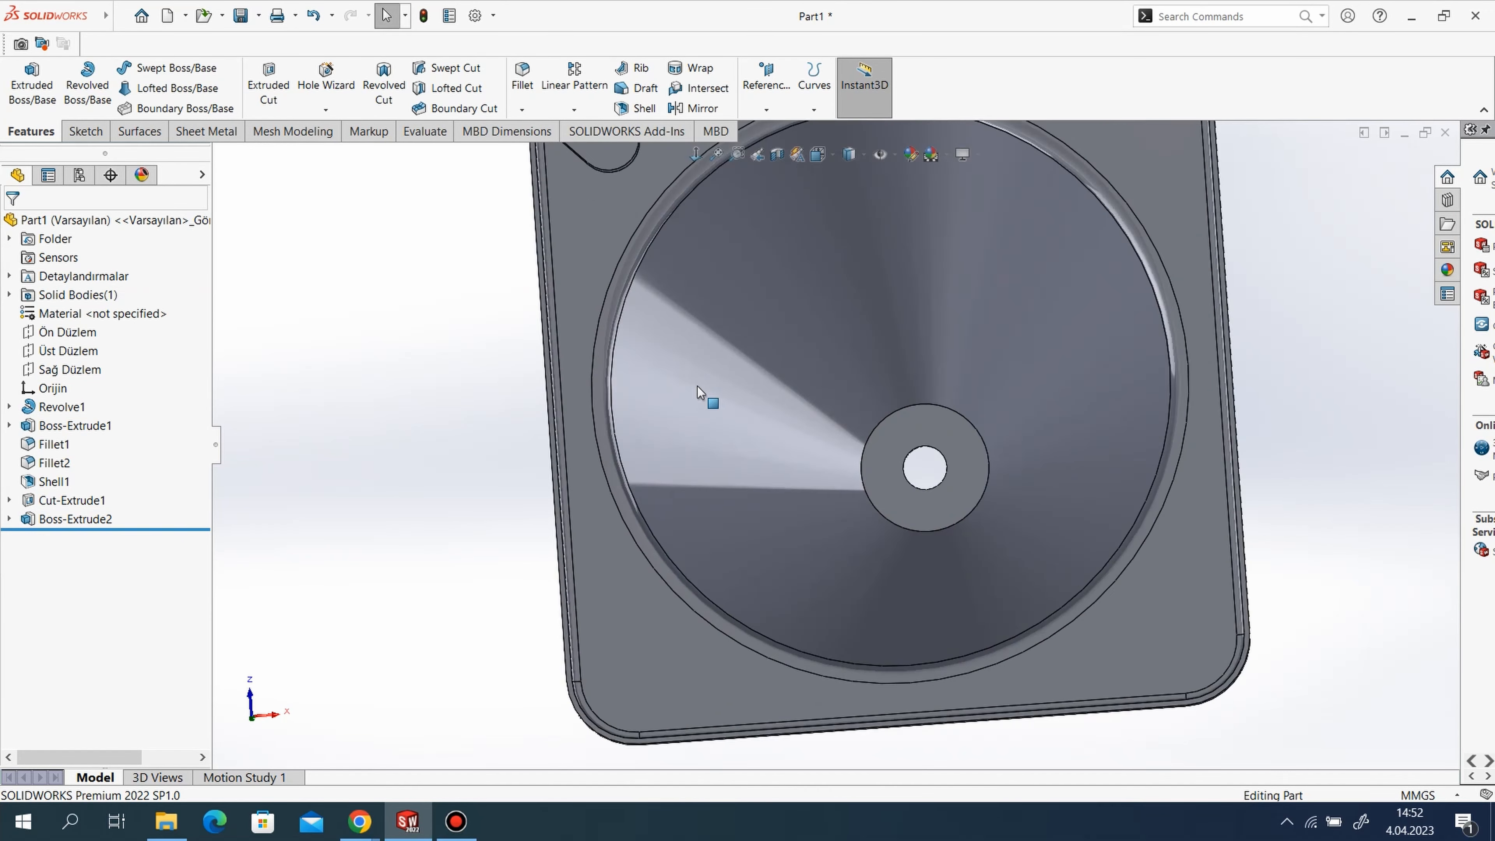
{"action": "scroll", "coordinate": [697, 386], "scroll_direction": "up", "scroll_amount": 5}
{"action": "scroll", "coordinate": [984, 528], "scroll_direction": "down", "scroll_amount": 4}
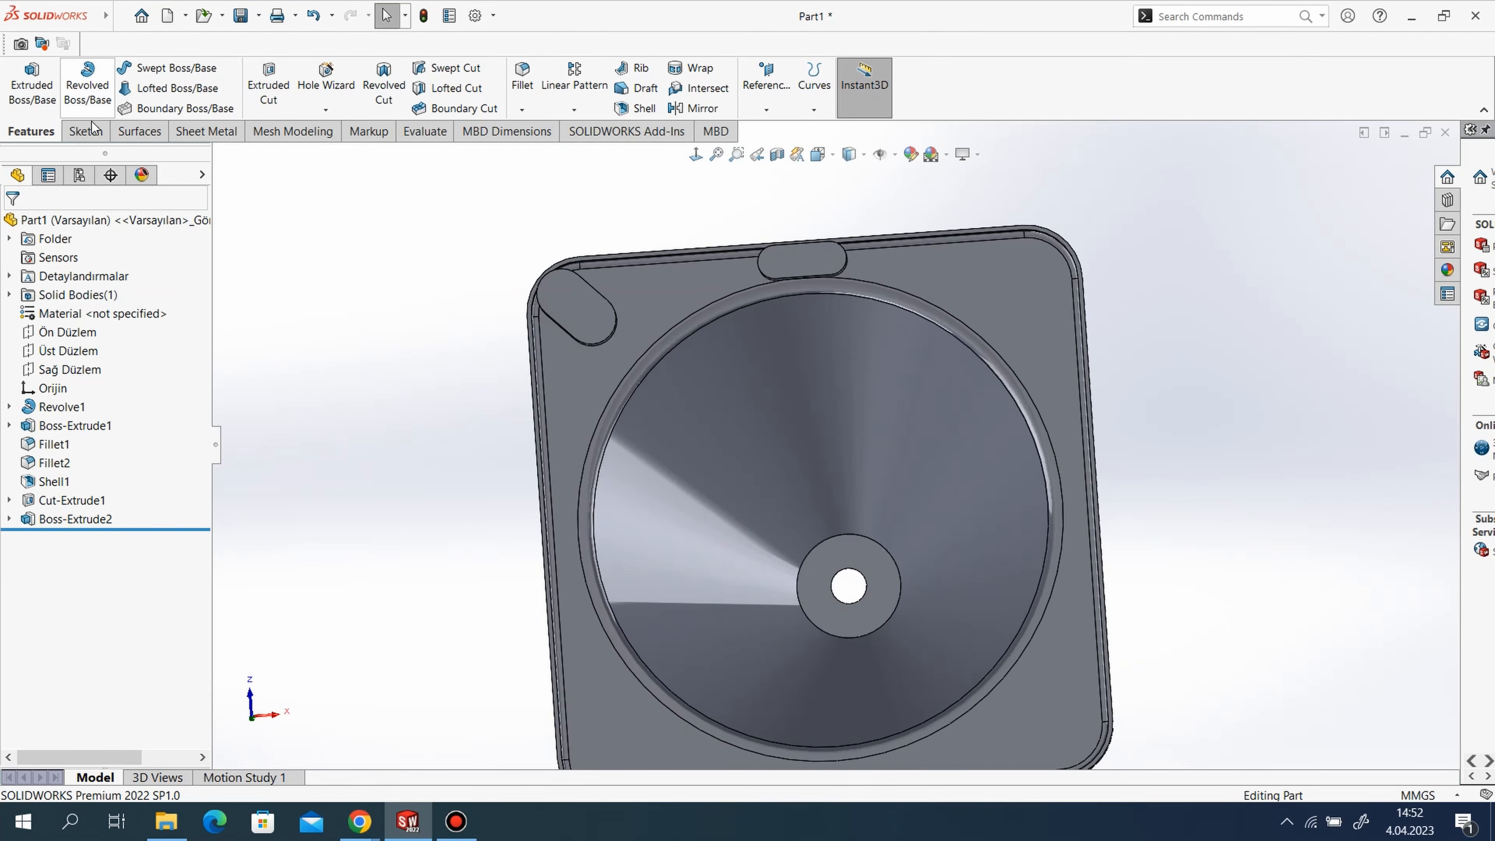
{"action": "left_click", "coordinate": [88, 131]}
{"action": "left_click", "coordinate": [17, 73]}
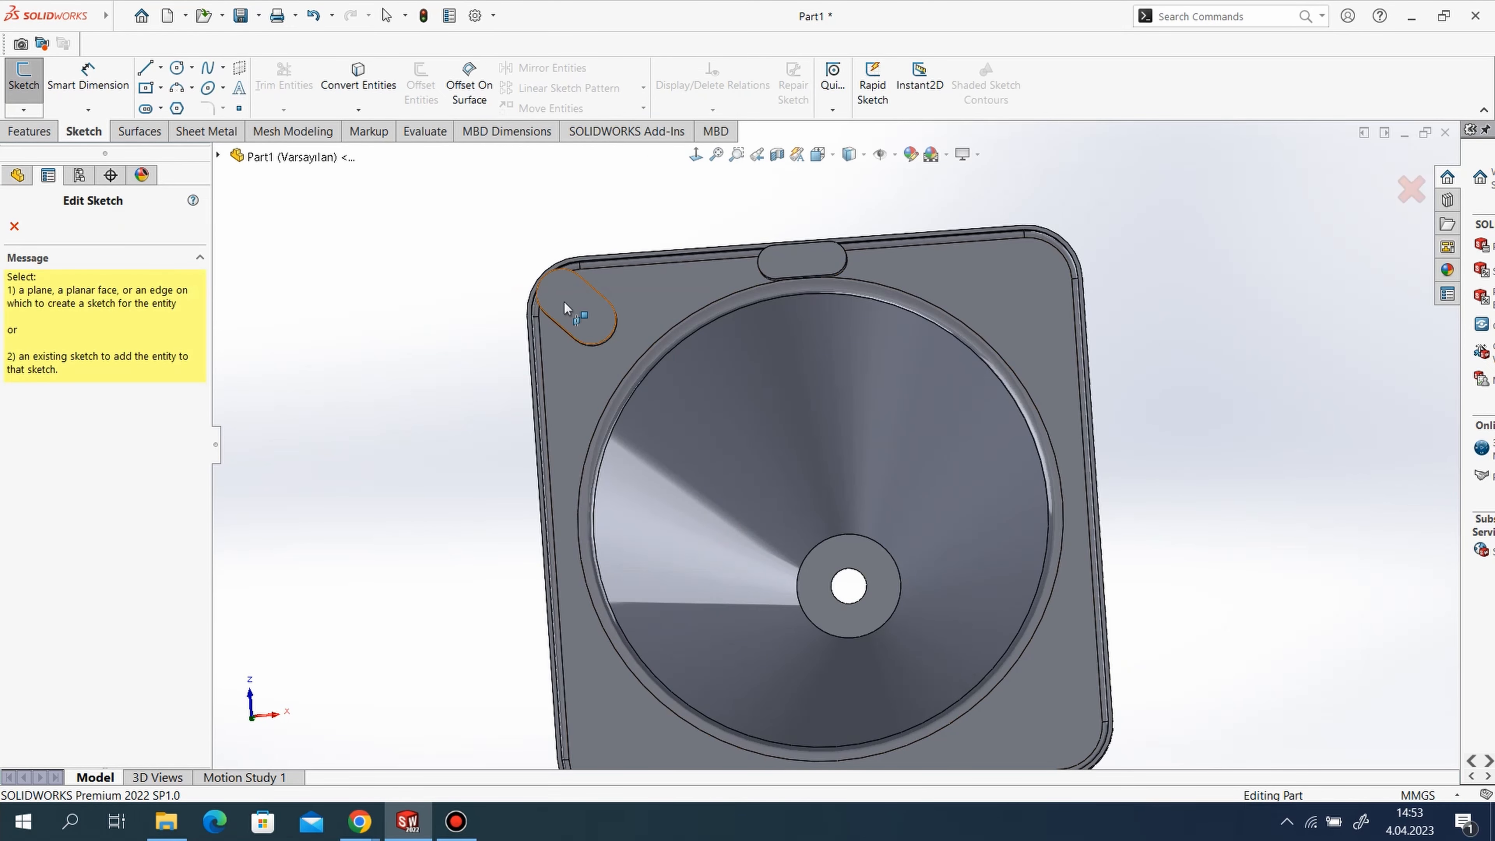
{"action": "left_click", "coordinate": [583, 318]}
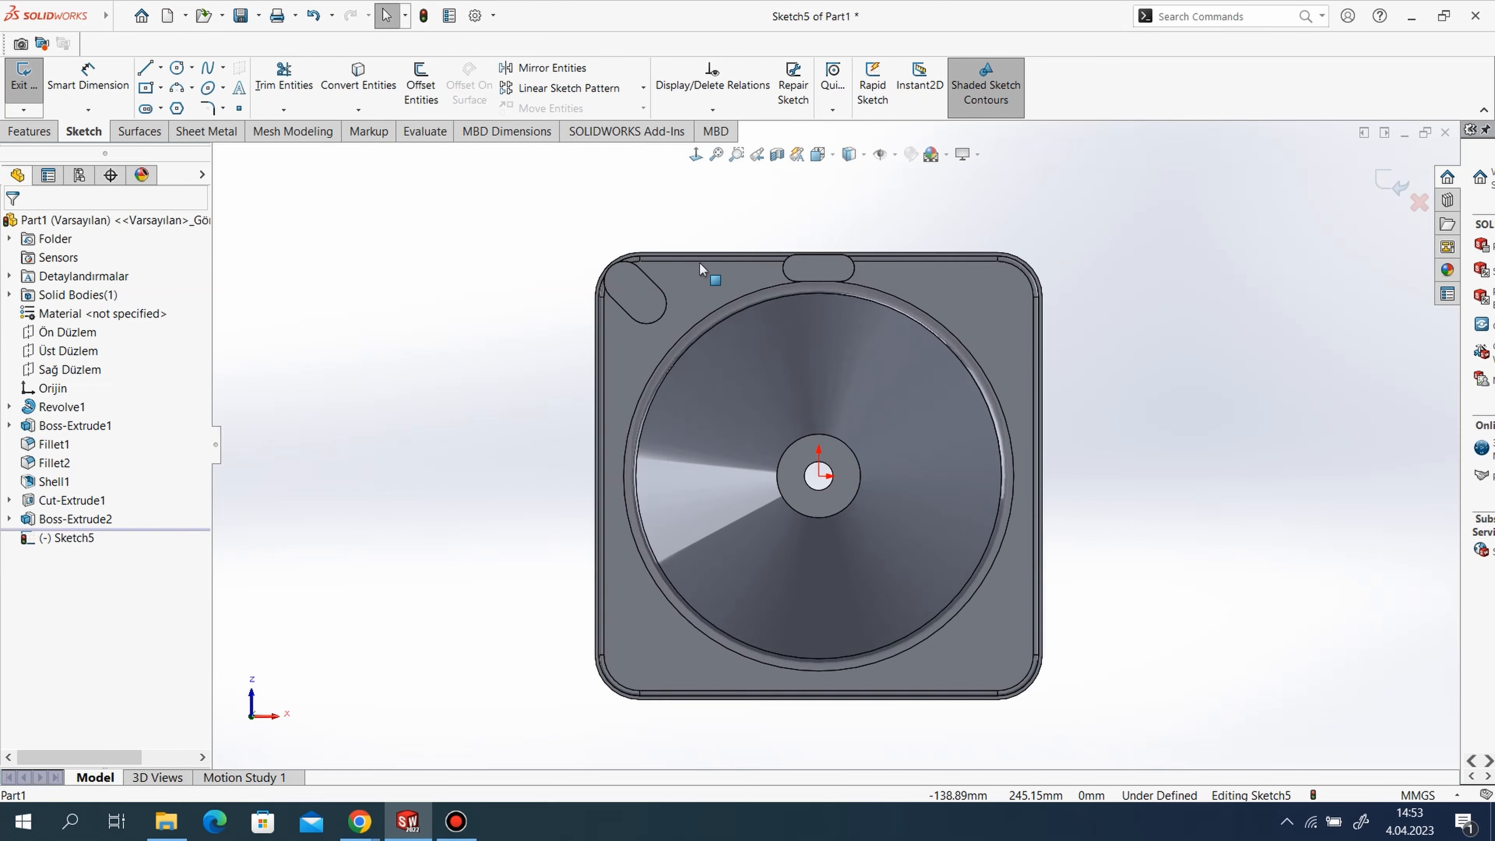
{"action": "scroll", "coordinate": [715, 282], "scroll_direction": "down", "scroll_amount": 5}
{"action": "left_click", "coordinate": [419, 88]}
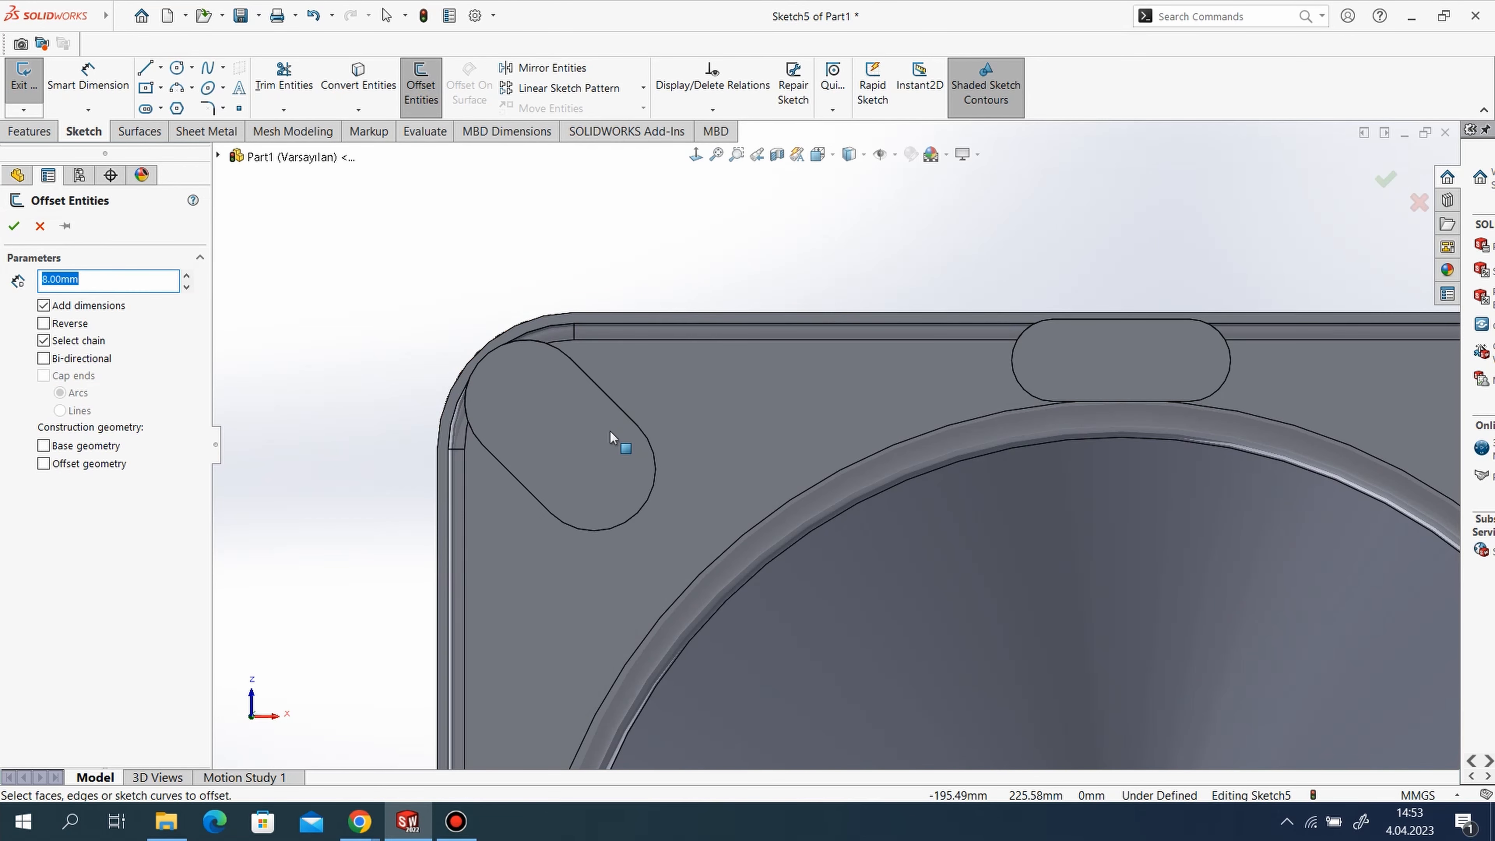
{"action": "left_click", "coordinate": [494, 357]}
{"action": "left_click", "coordinate": [610, 403]}
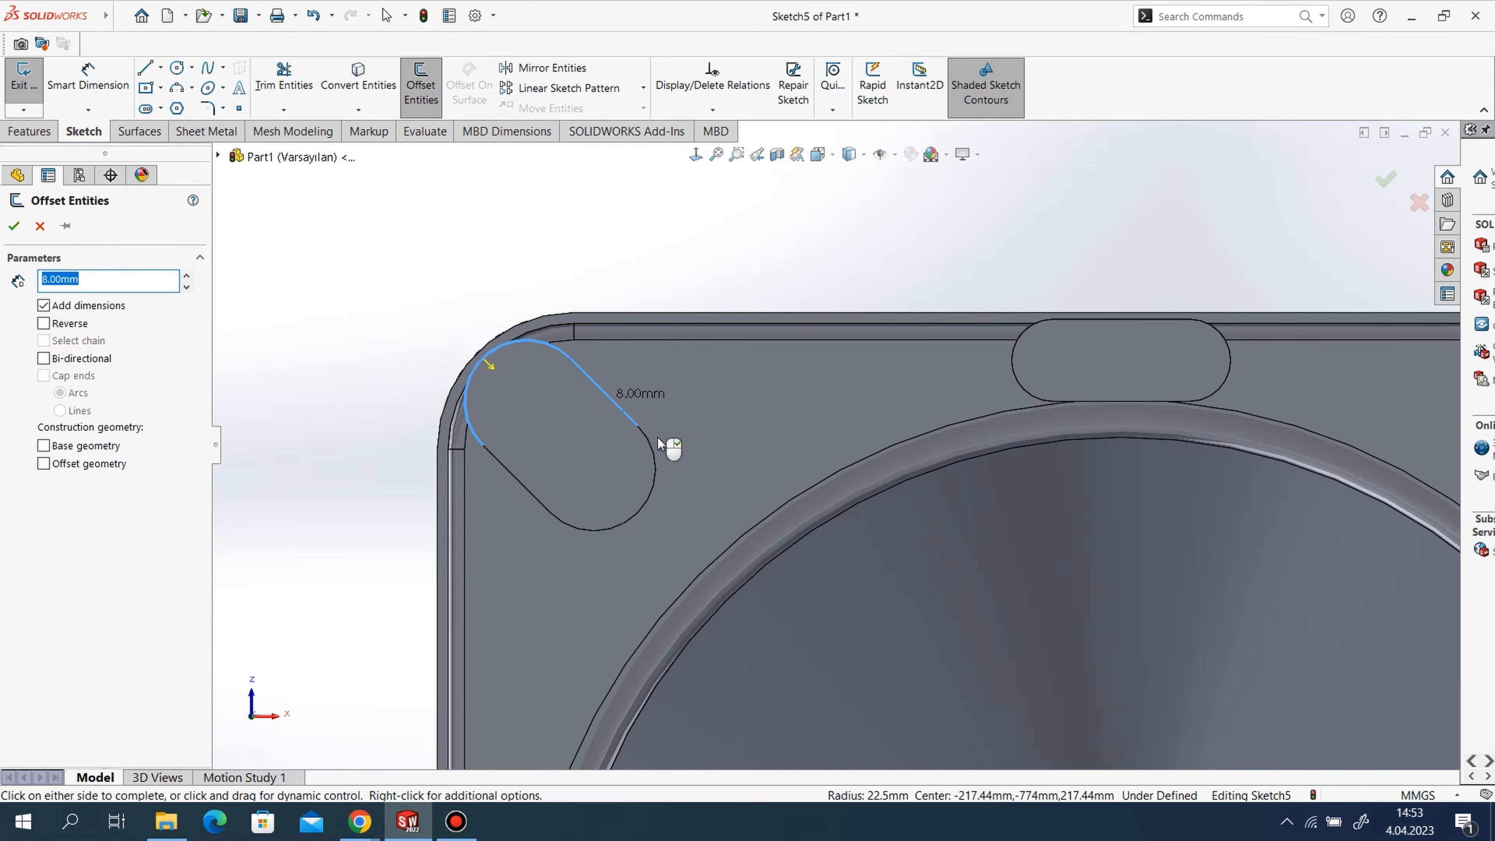
{"action": "left_click", "coordinate": [653, 471]}
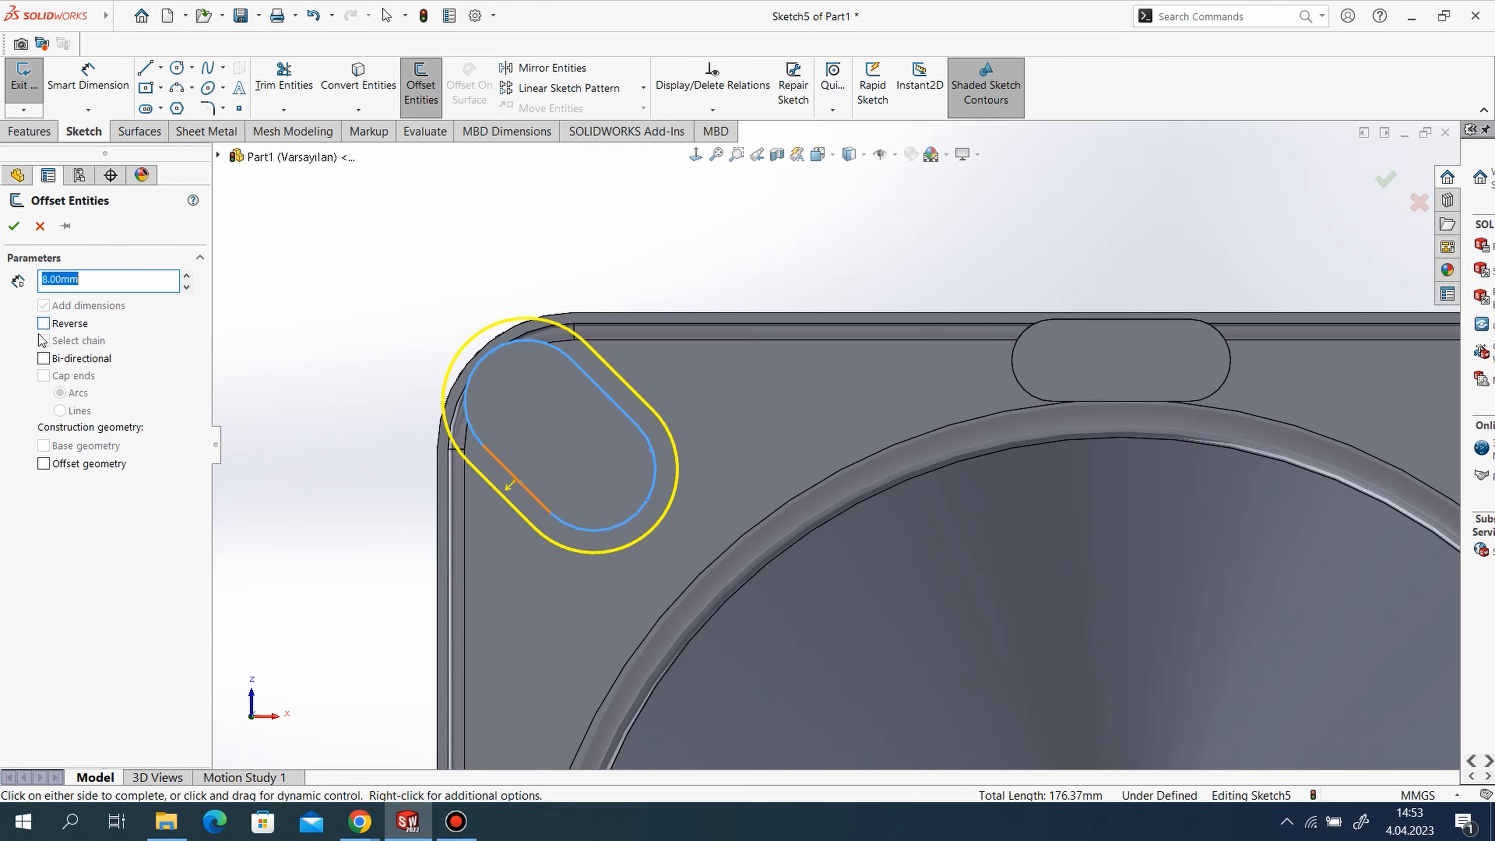
{"action": "left_click", "coordinate": [43, 323]}
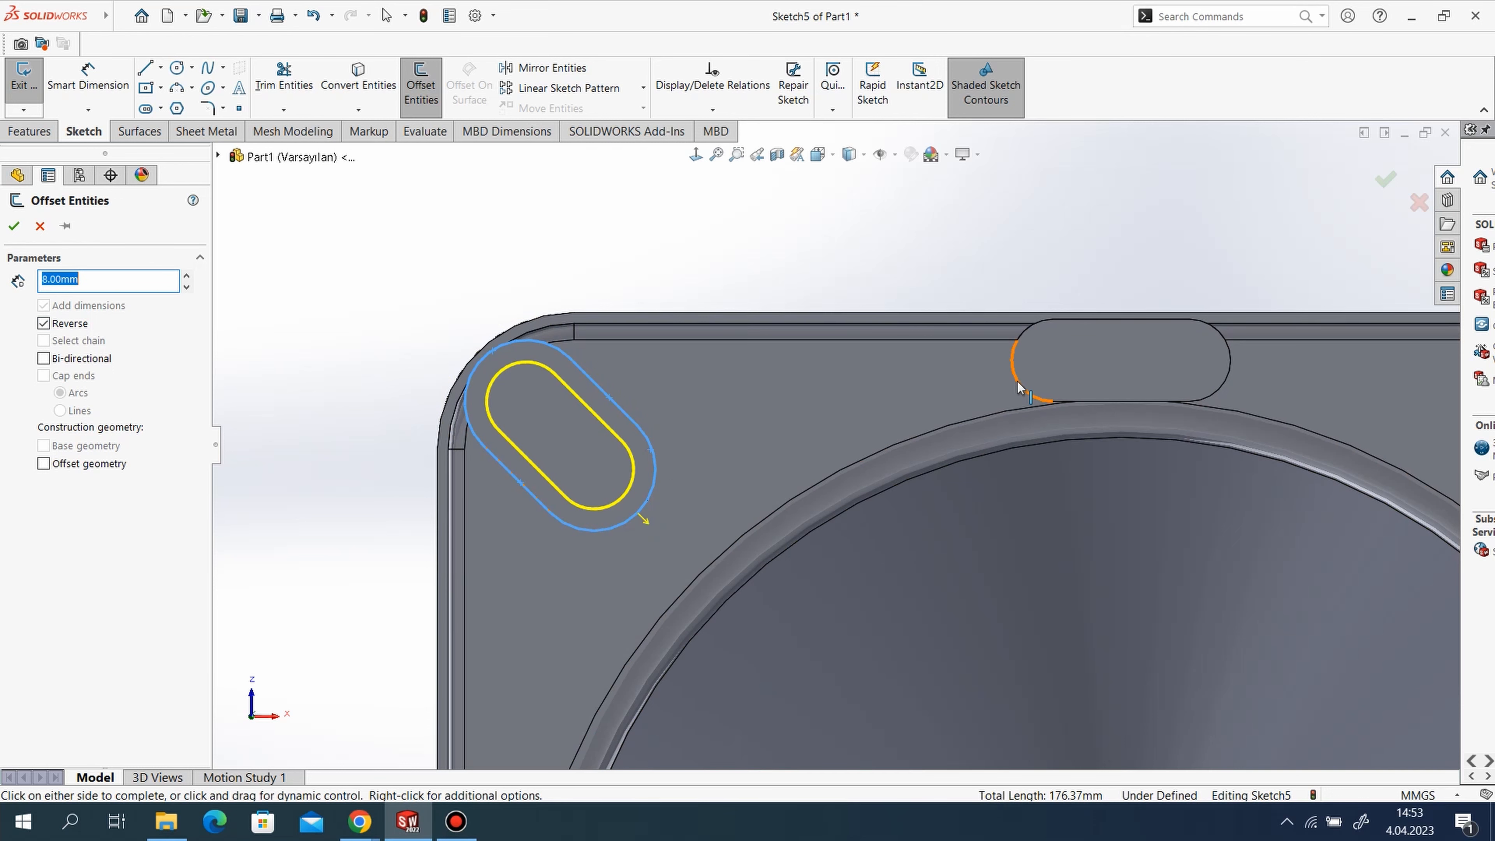
{"action": "scroll", "coordinate": [1289, 417], "scroll_direction": "down", "scroll_amount": 5}
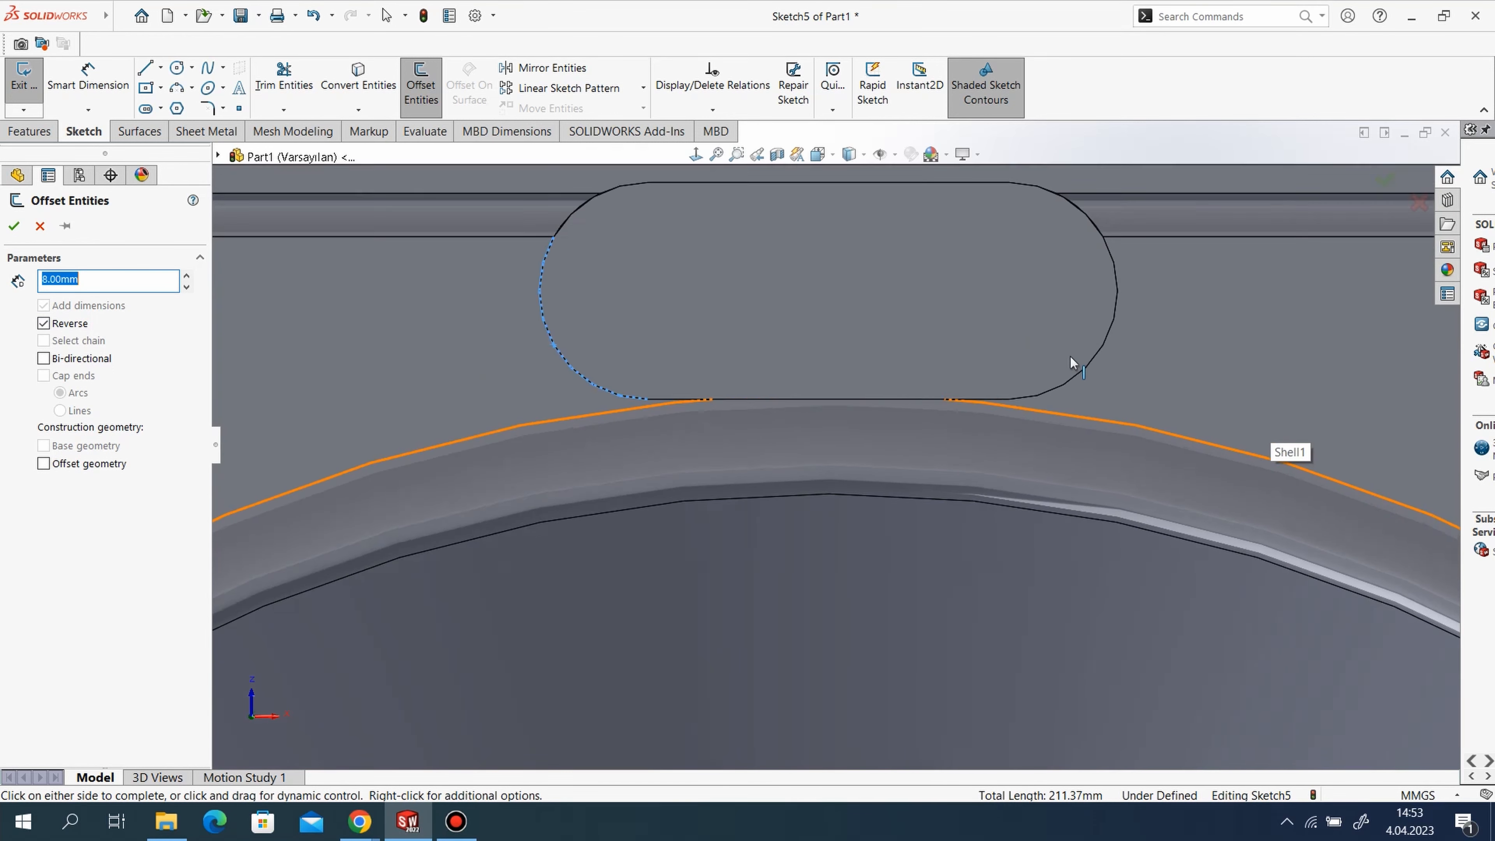
{"action": "left_click", "coordinate": [559, 414]}
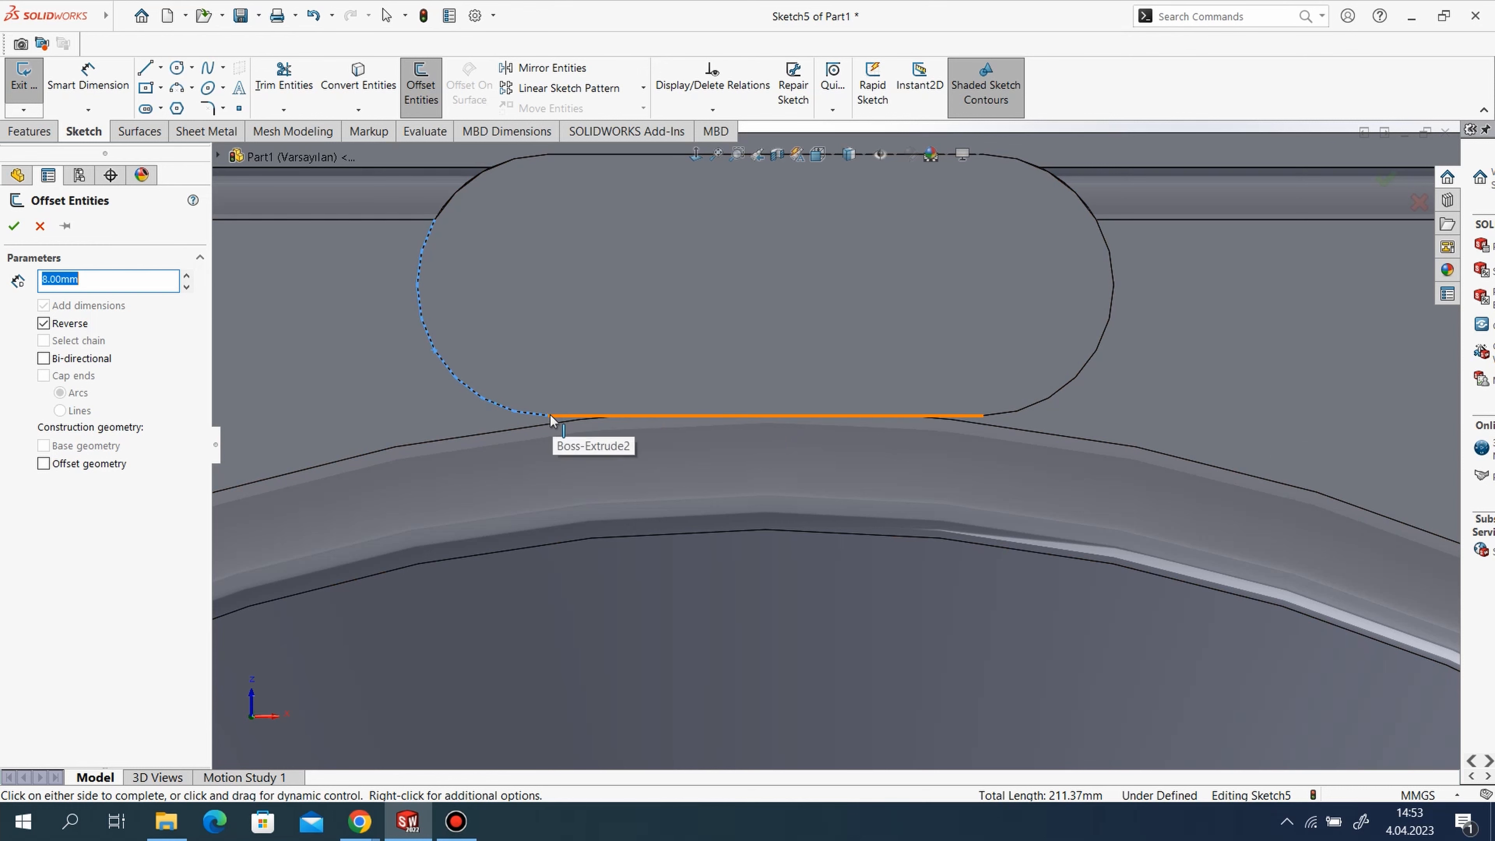
{"action": "left_click", "coordinate": [893, 256]}
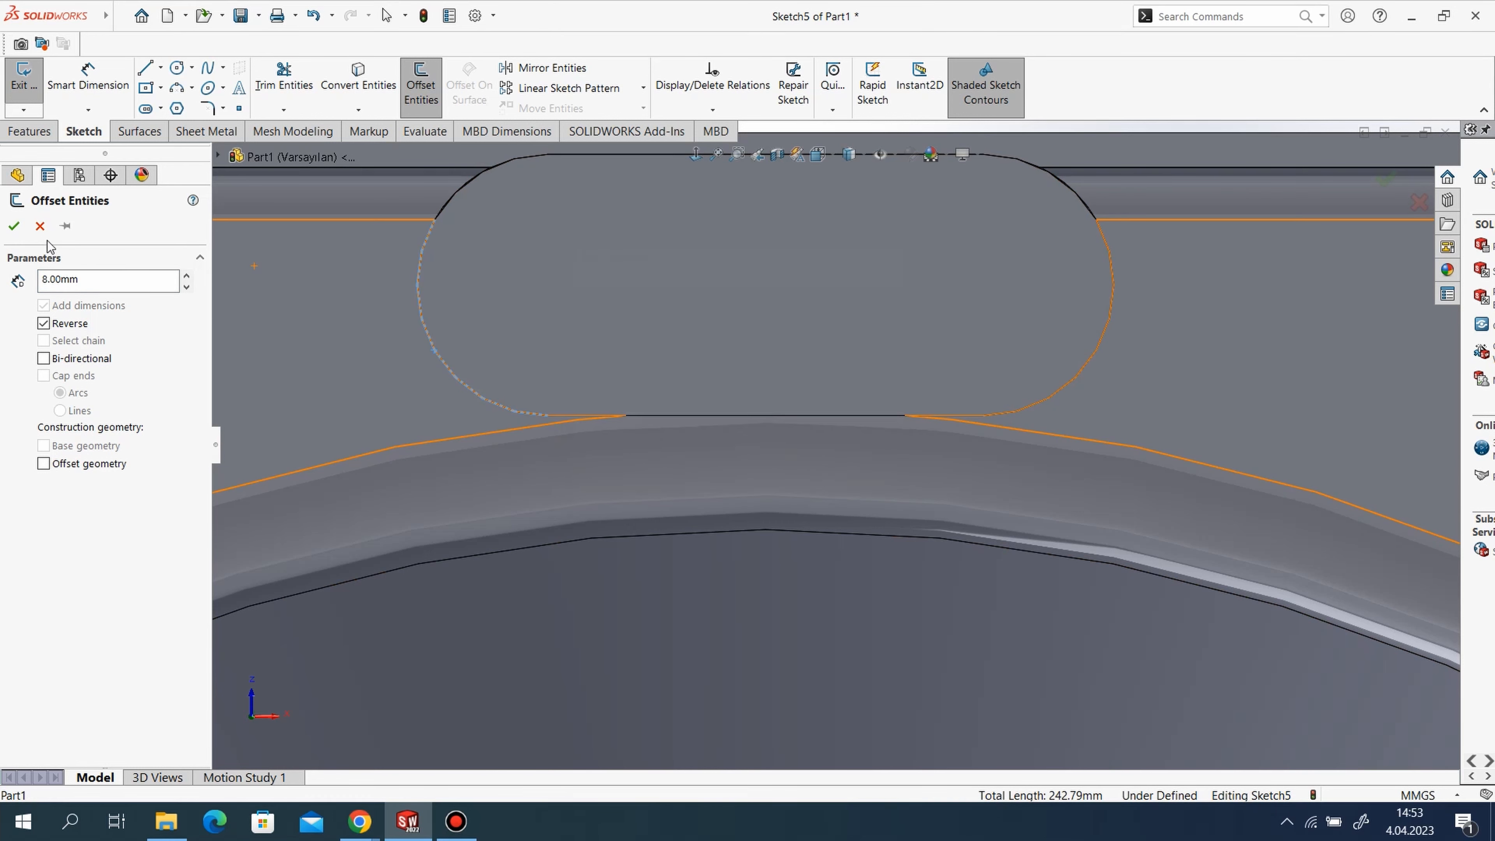
{"action": "scroll", "coordinate": [600, 343], "scroll_direction": "up", "scroll_amount": 2}
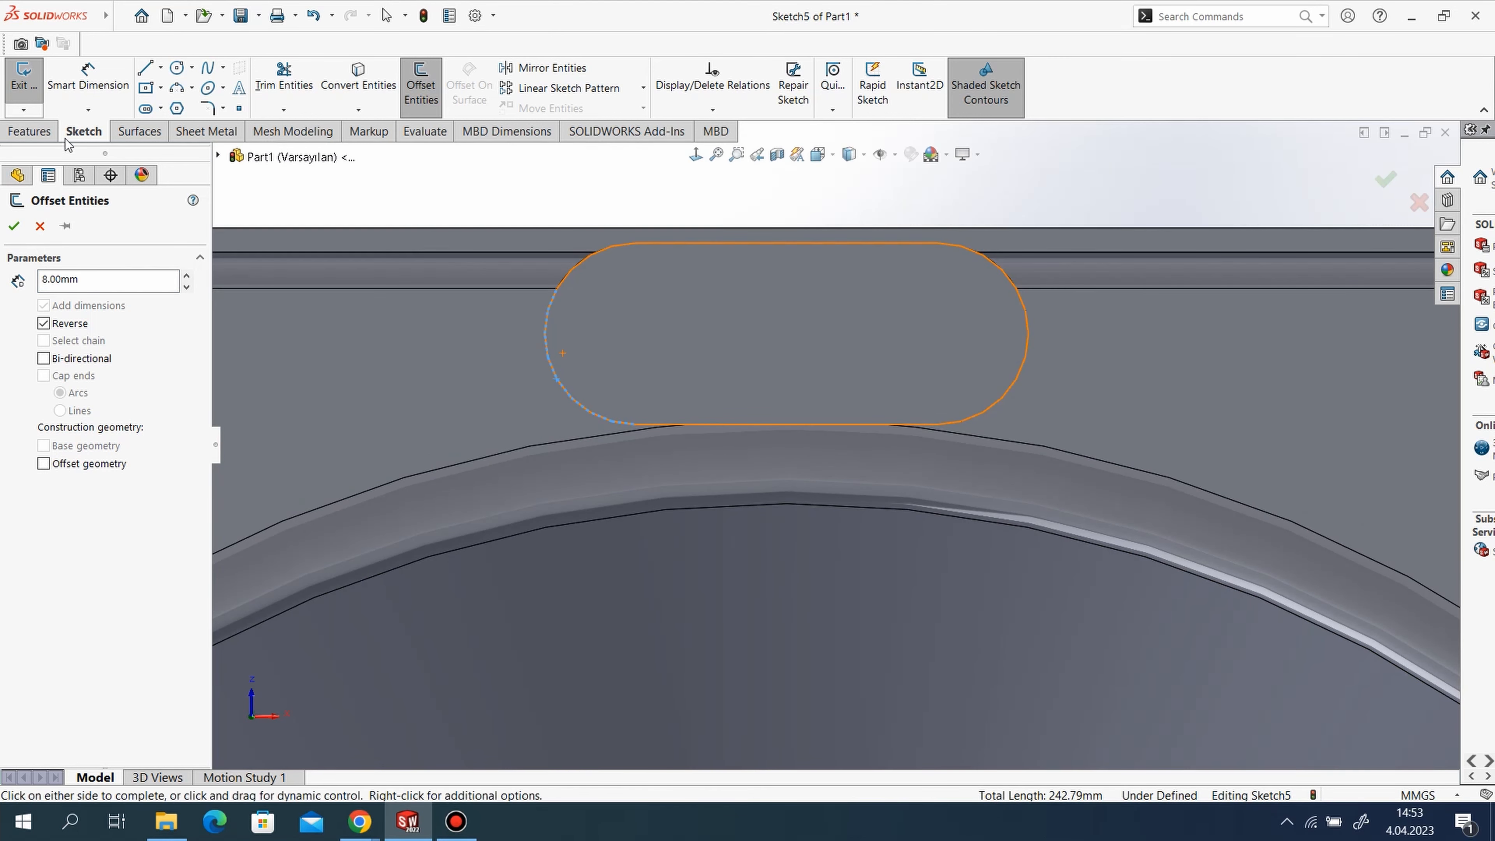
{"action": "left_click", "coordinate": [40, 226]}
Offset the full end-face outline of the diagonal corner boss 8 mm inward.
{"action": "left_click", "coordinate": [436, 87]}
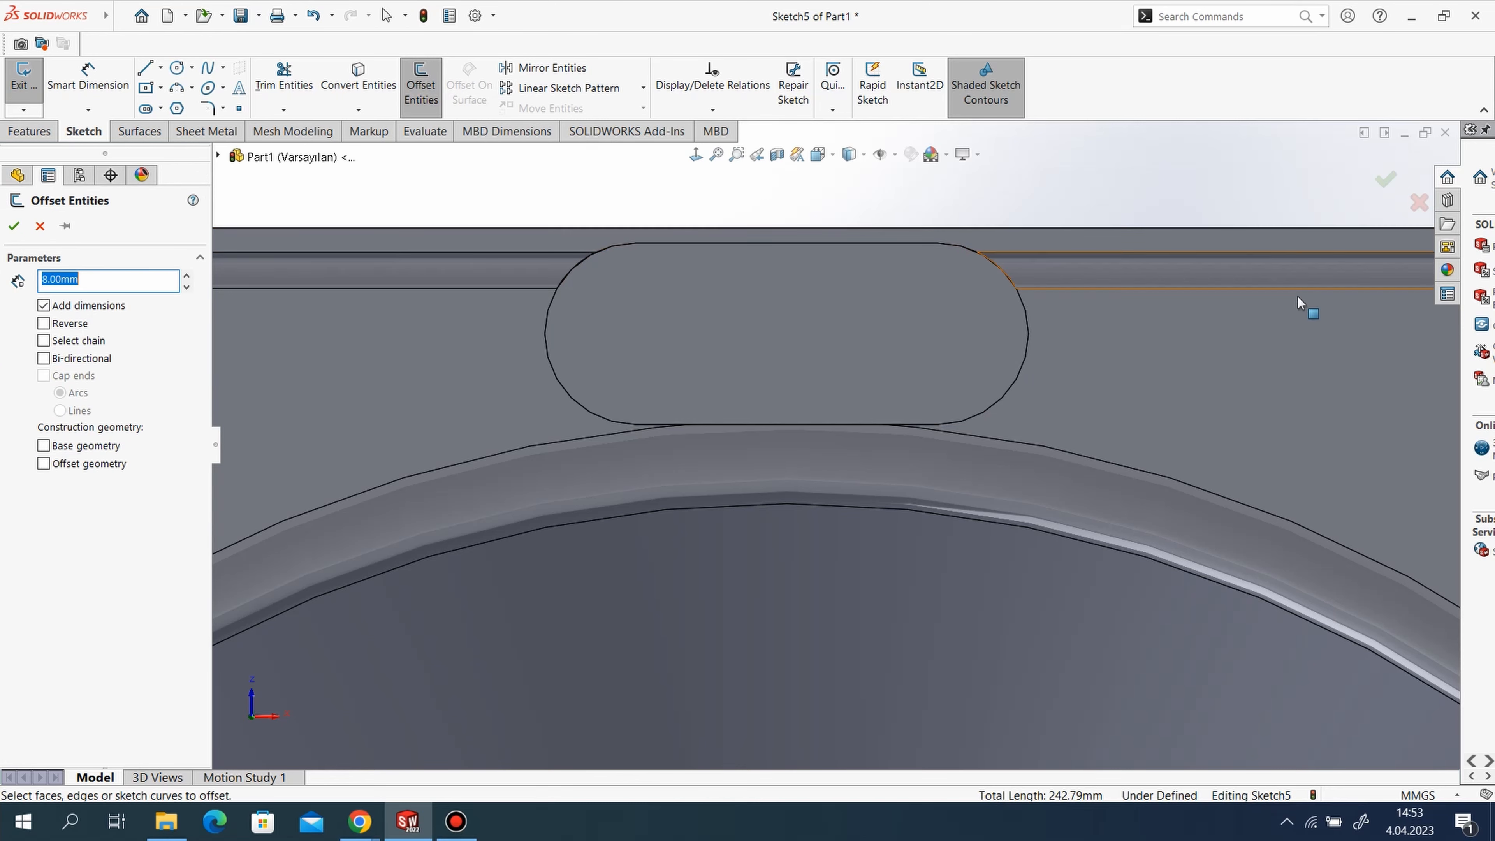
{"action": "scroll", "coordinate": [1298, 297], "scroll_direction": "up", "scroll_amount": 4}
{"action": "scroll", "coordinate": [338, 419], "scroll_direction": "down", "scroll_amount": 5}
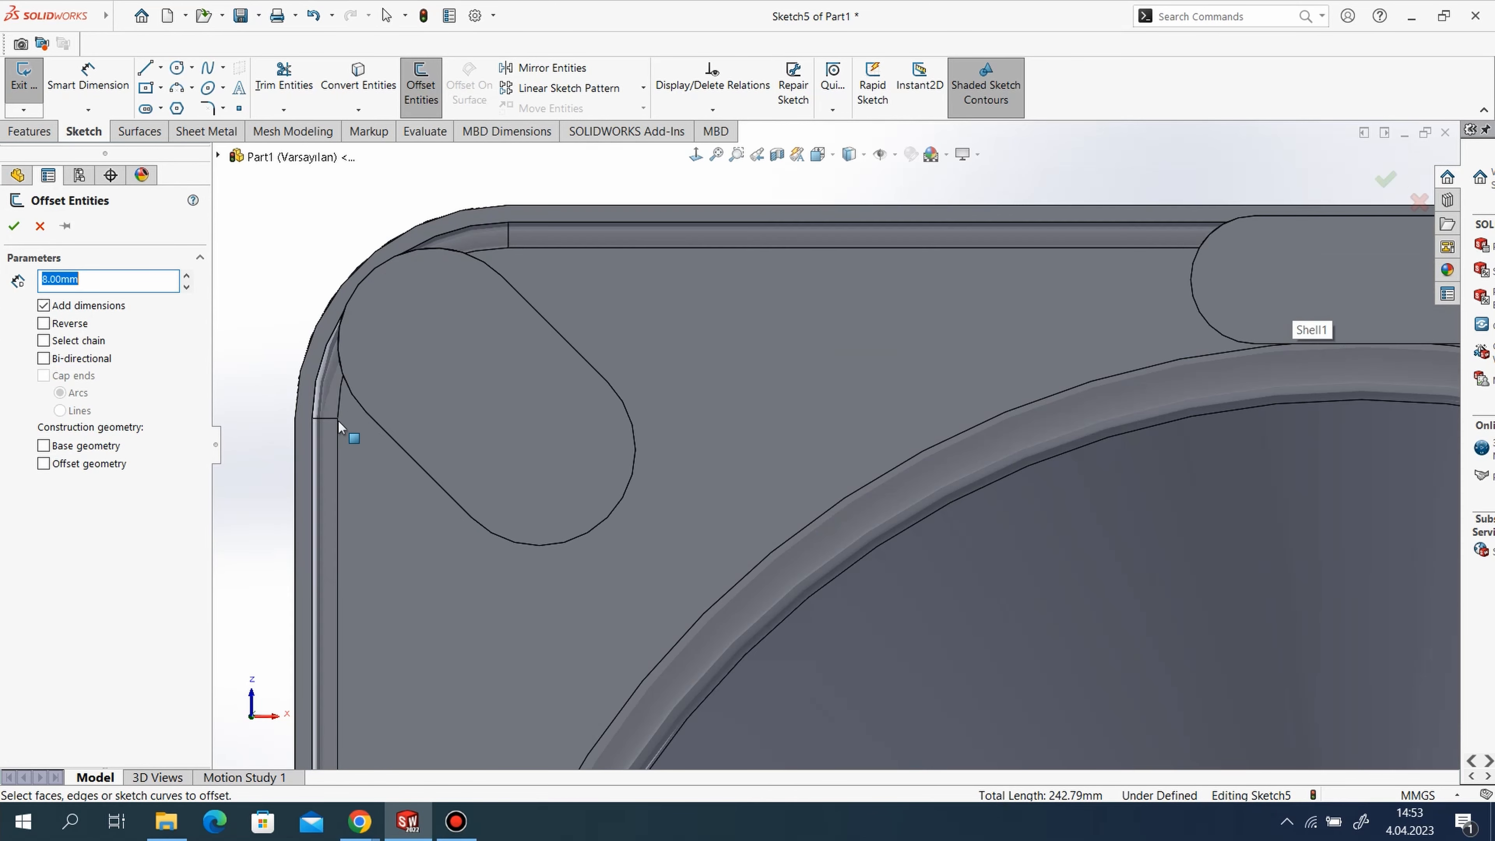
{"action": "left_click", "coordinate": [379, 430]}
{"action": "left_click", "coordinate": [350, 390]}
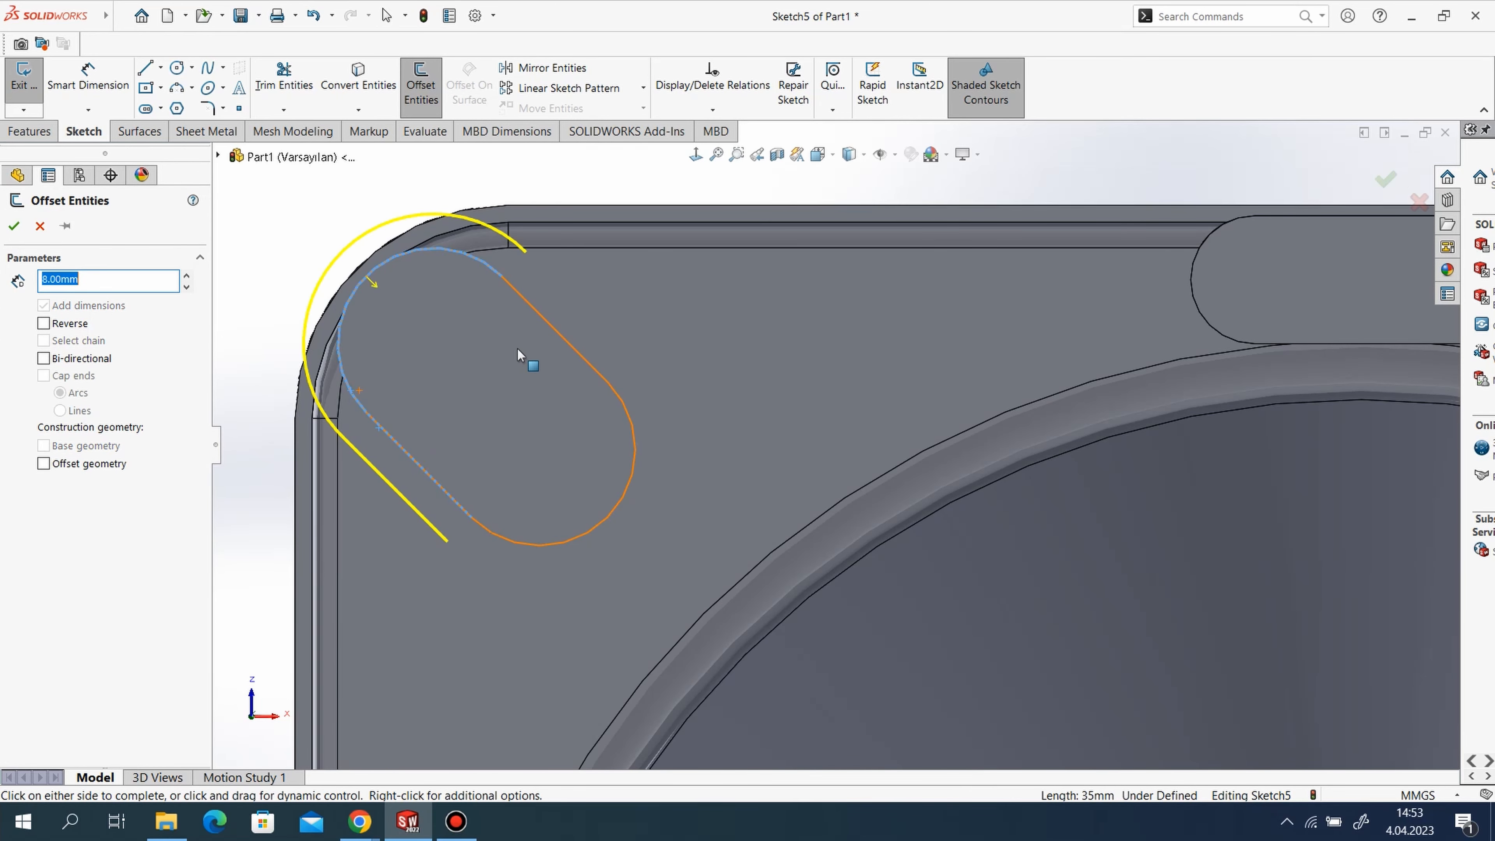
{"action": "left_click", "coordinate": [544, 320]}
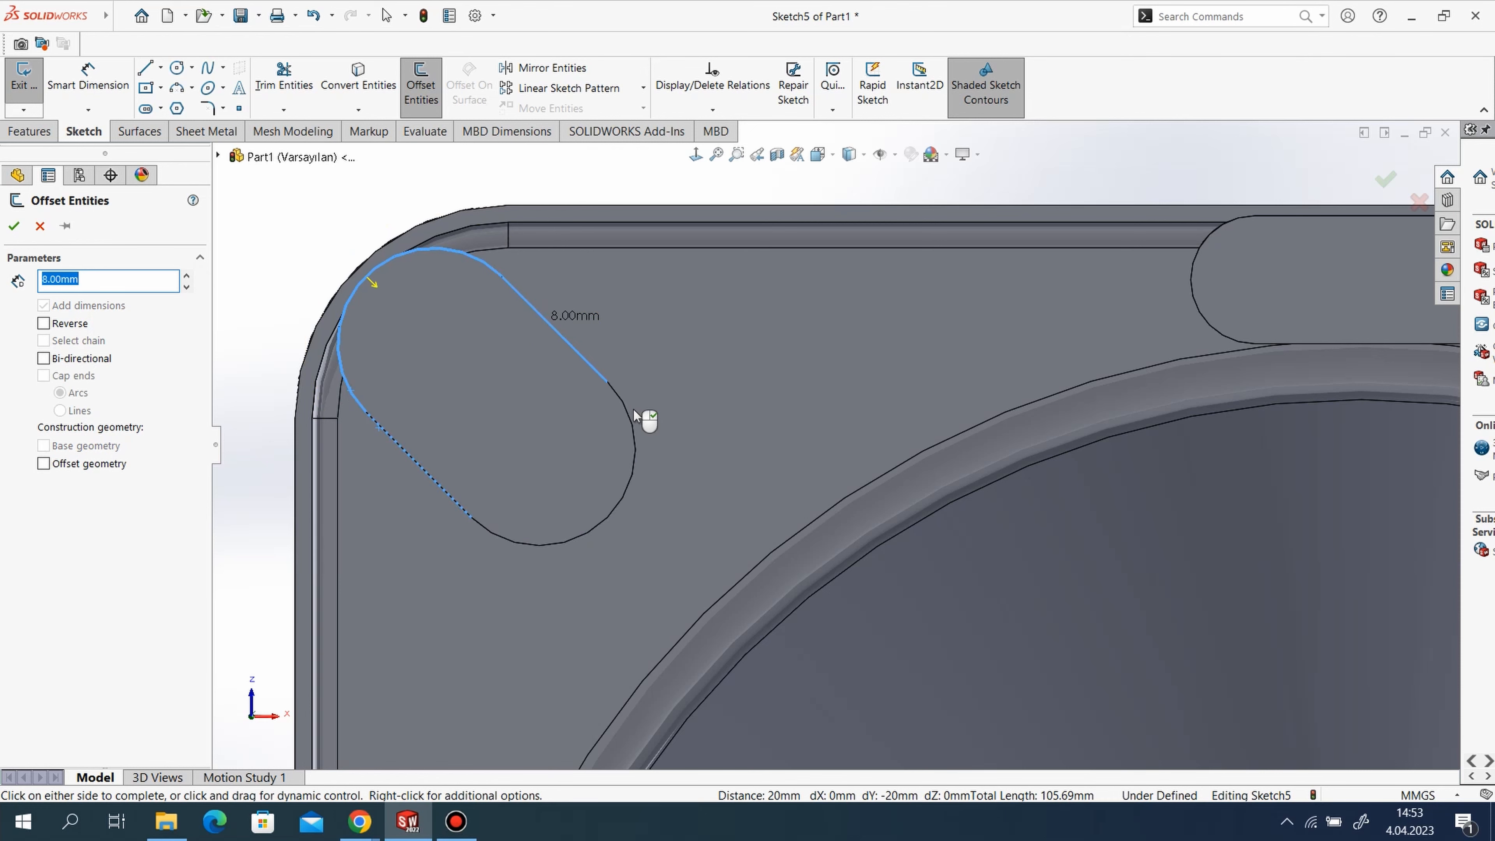
{"action": "left_click", "coordinate": [634, 429]}
{"action": "left_click", "coordinate": [44, 323]}
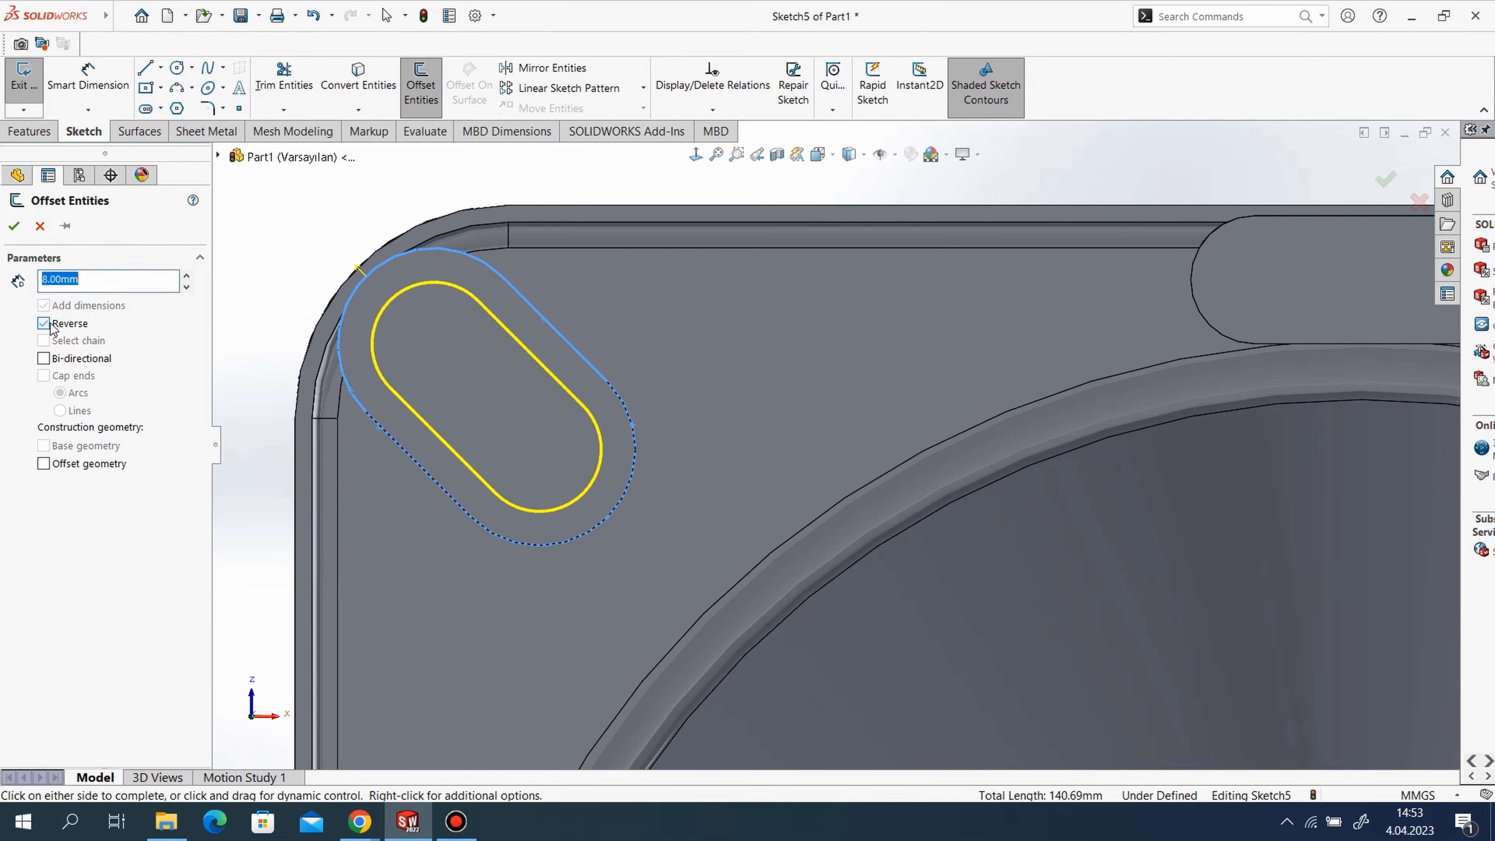
{"action": "left_click", "coordinate": [12, 227]}
Try to offset the two straight edges and one end arc of the top-edge slot boss 8 mm inward.
{"action": "scroll", "coordinate": [608, 339], "scroll_direction": "up", "scroll_amount": 2}
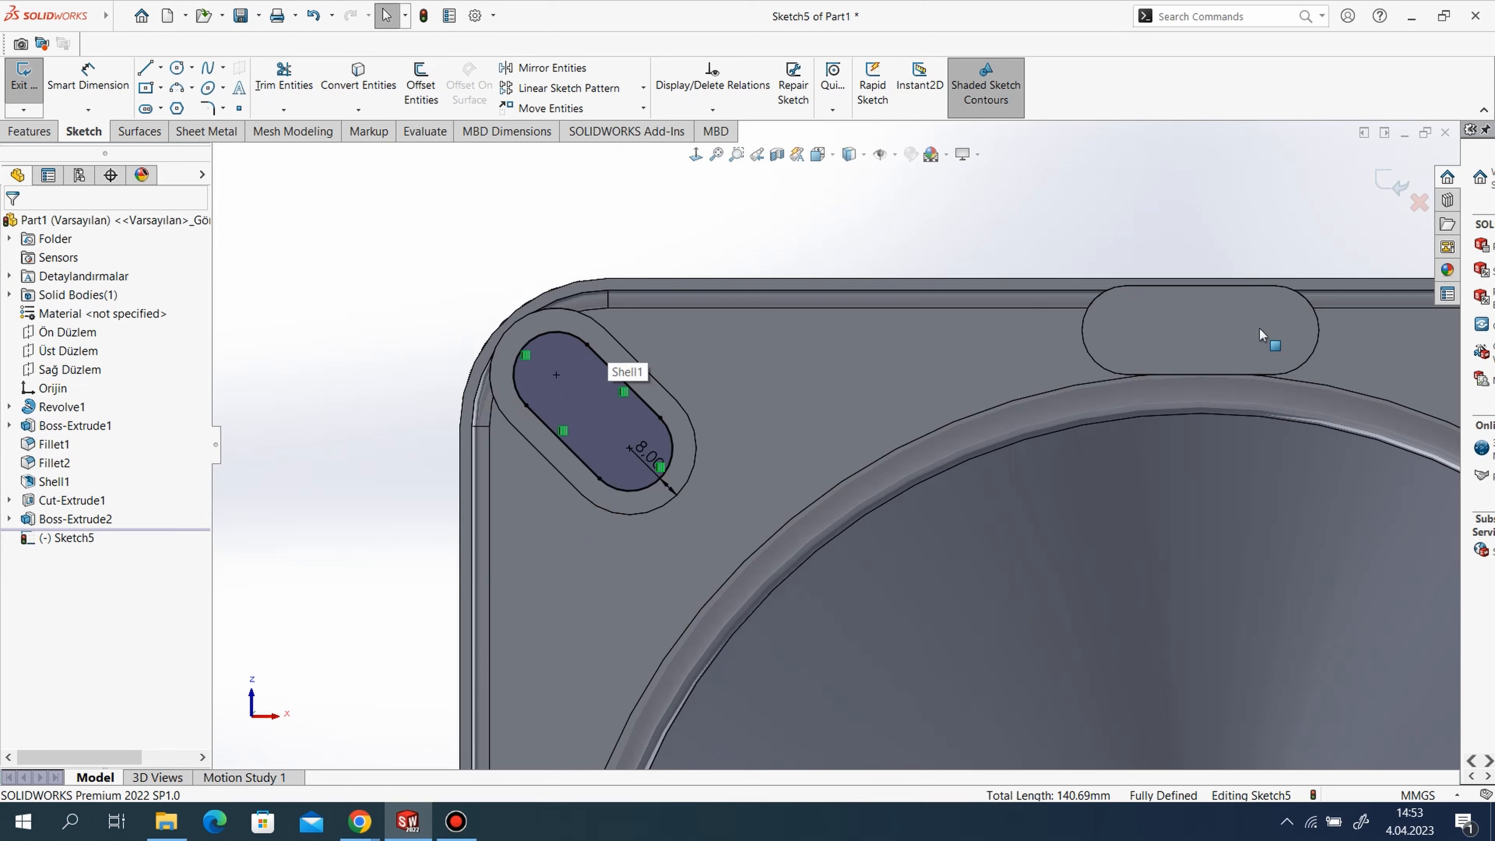
{"action": "scroll", "coordinate": [1259, 329], "scroll_direction": "up", "scroll_amount": 2}
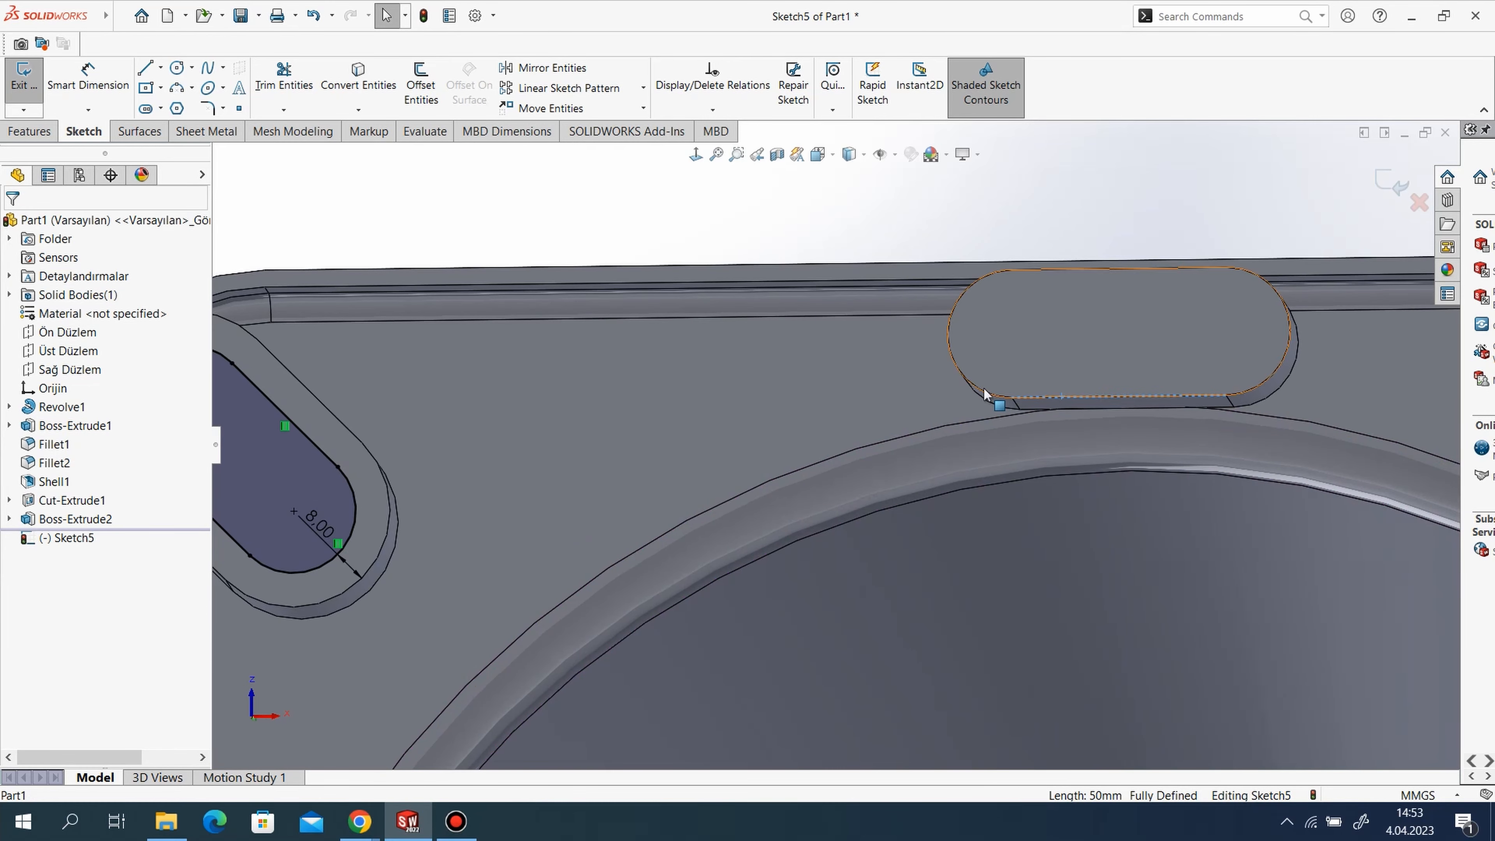
{"action": "left_click", "coordinate": [421, 83]}
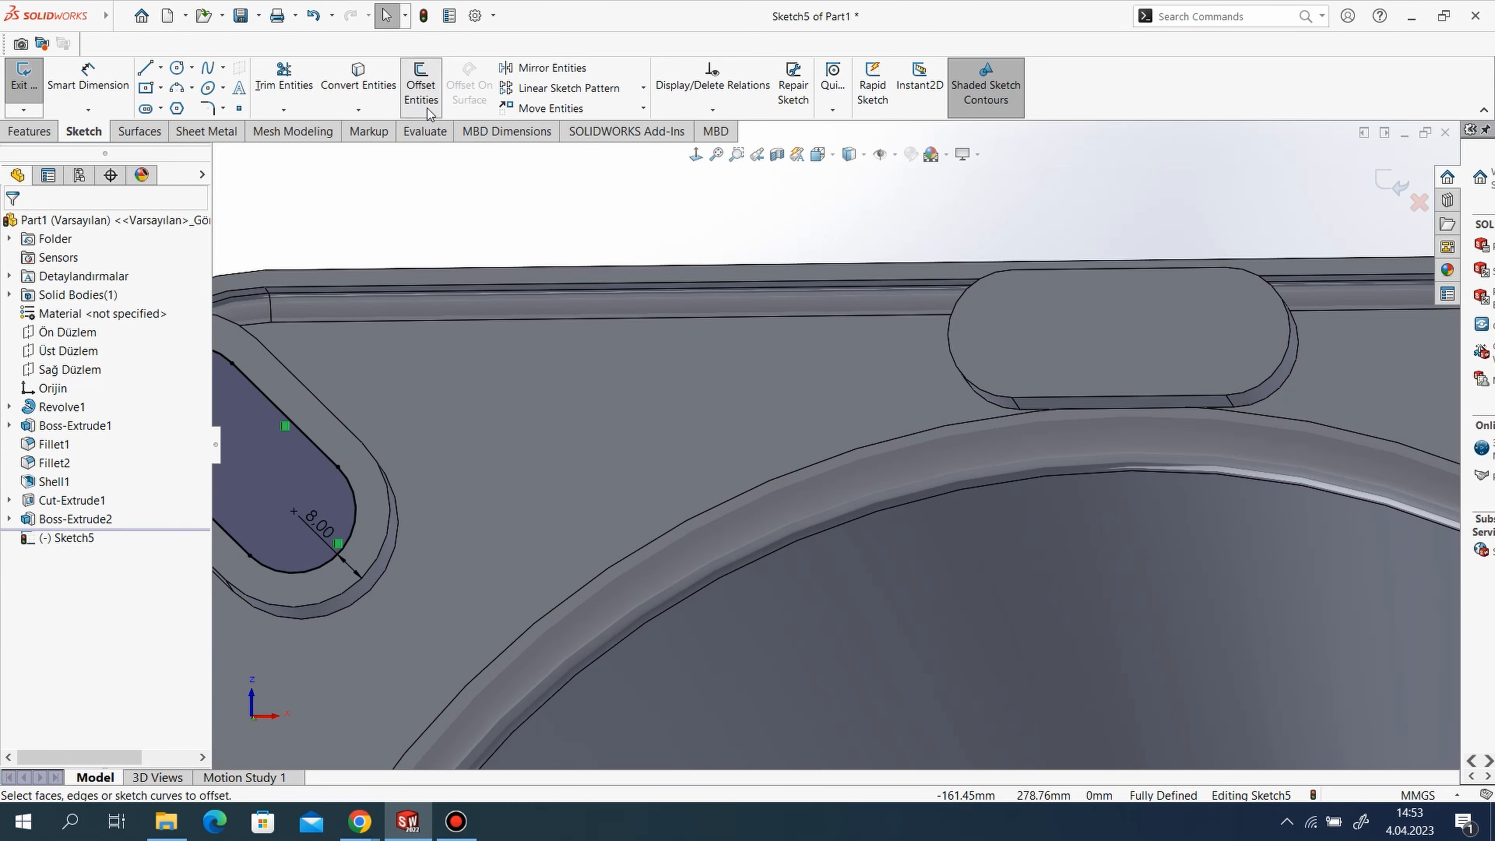
{"action": "left_click", "coordinate": [1041, 399]}
{"action": "left_click", "coordinate": [995, 402]}
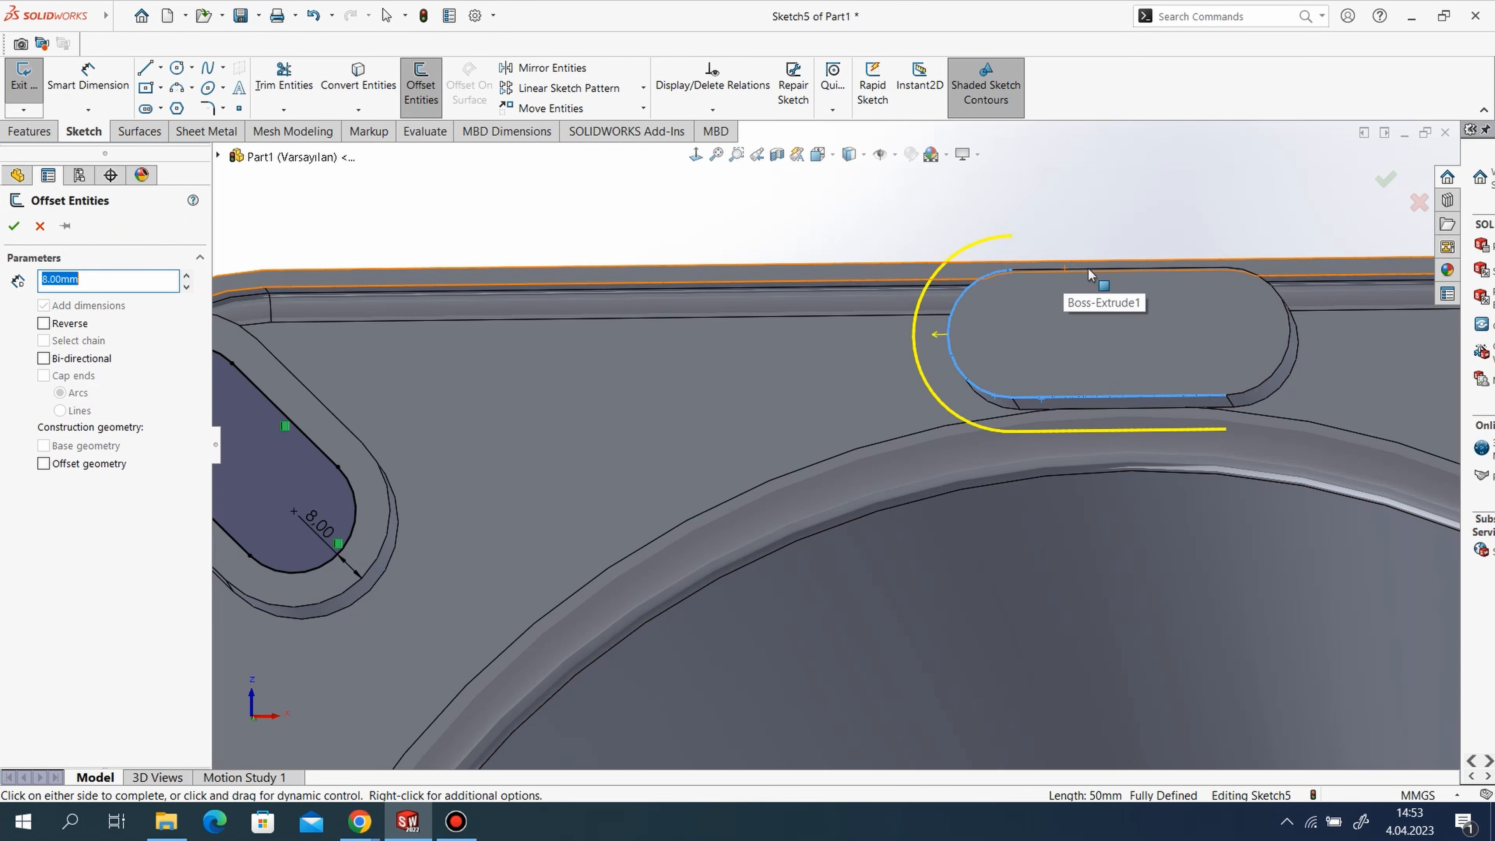
{"action": "left_click", "coordinate": [1101, 271]}
{"action": "left_click", "coordinate": [1288, 341]}
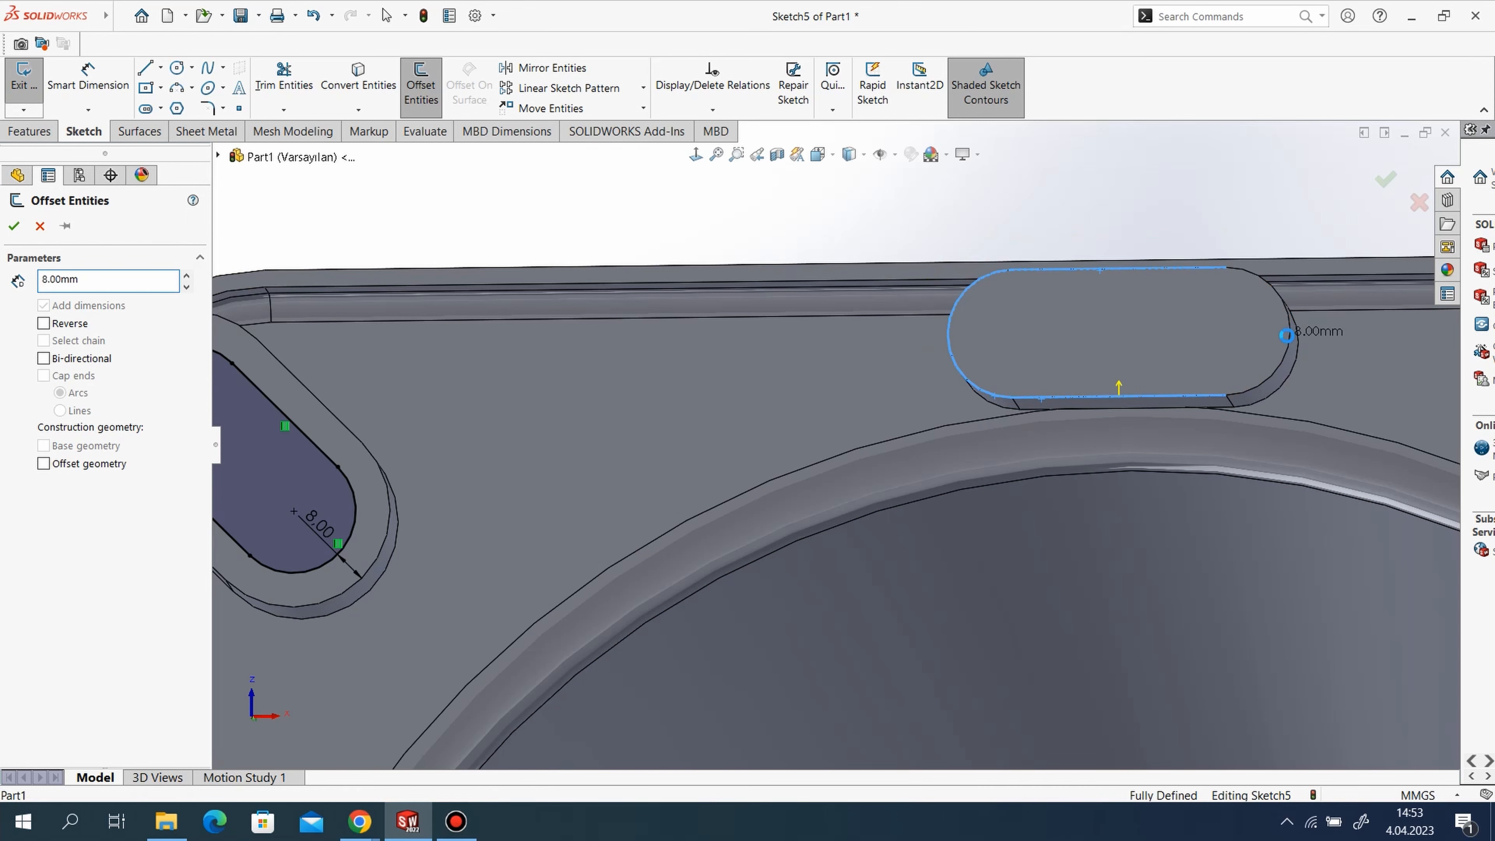
{"action": "right_click", "coordinate": [990, 239]}
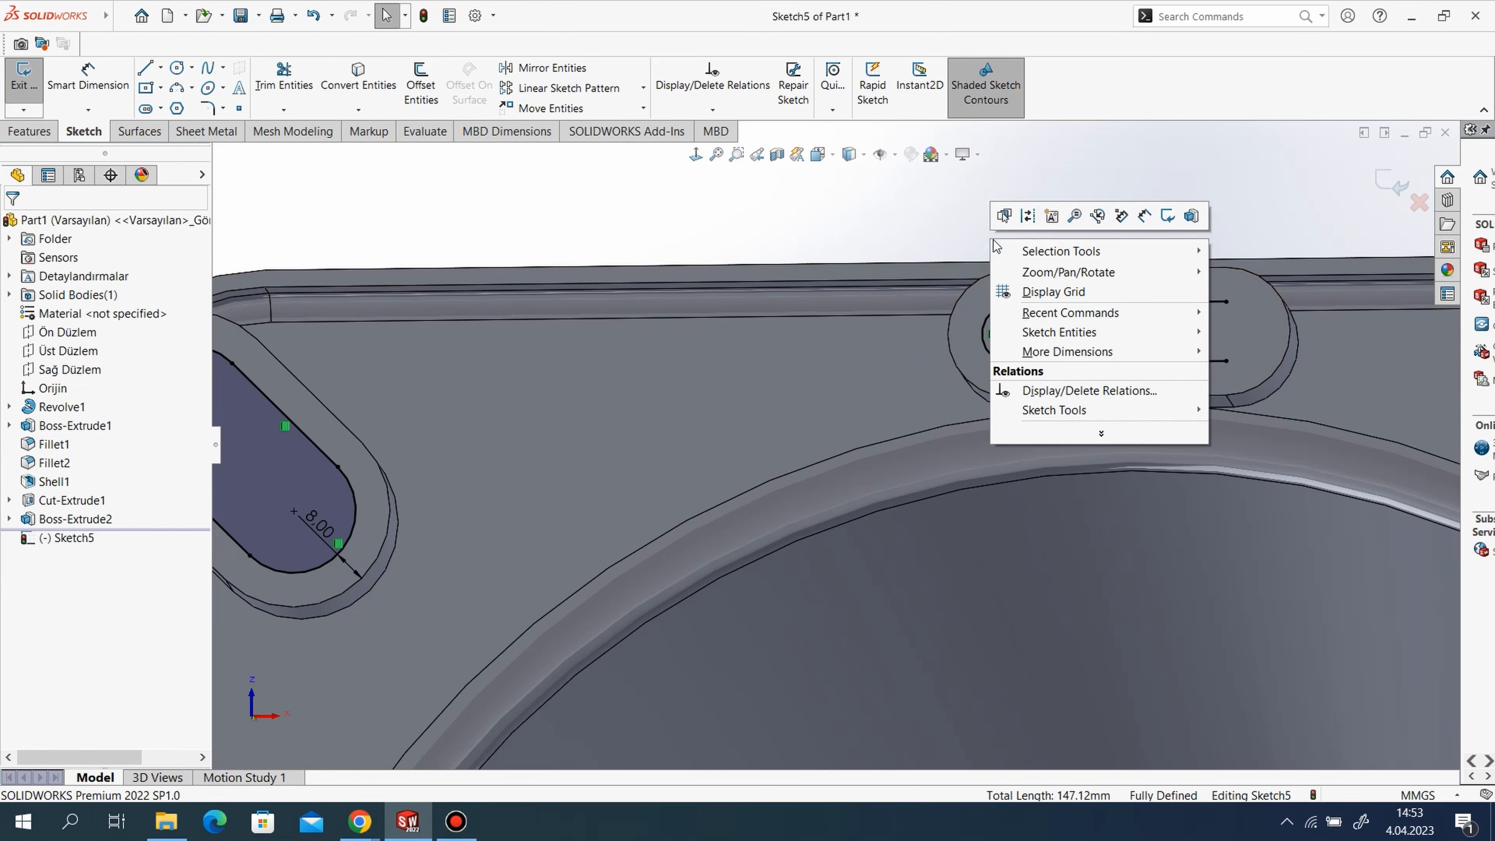
{"action": "left_click", "coordinate": [901, 207]}
Undo the open offset on the top-edge slot boss.
{"action": "double_click", "coordinate": [1110, 324]}
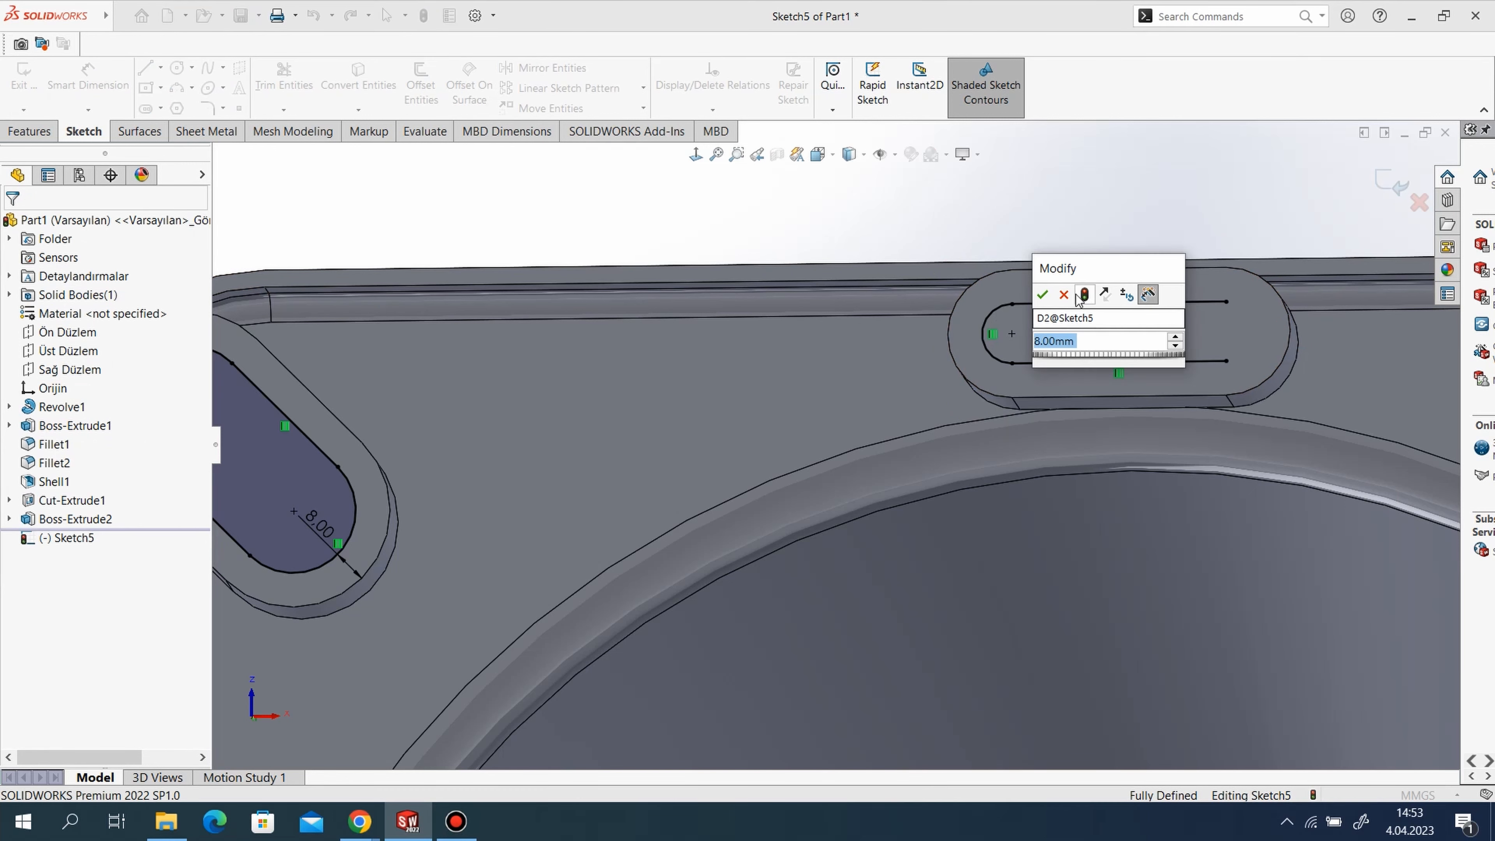
{"action": "left_click", "coordinate": [1063, 294]}
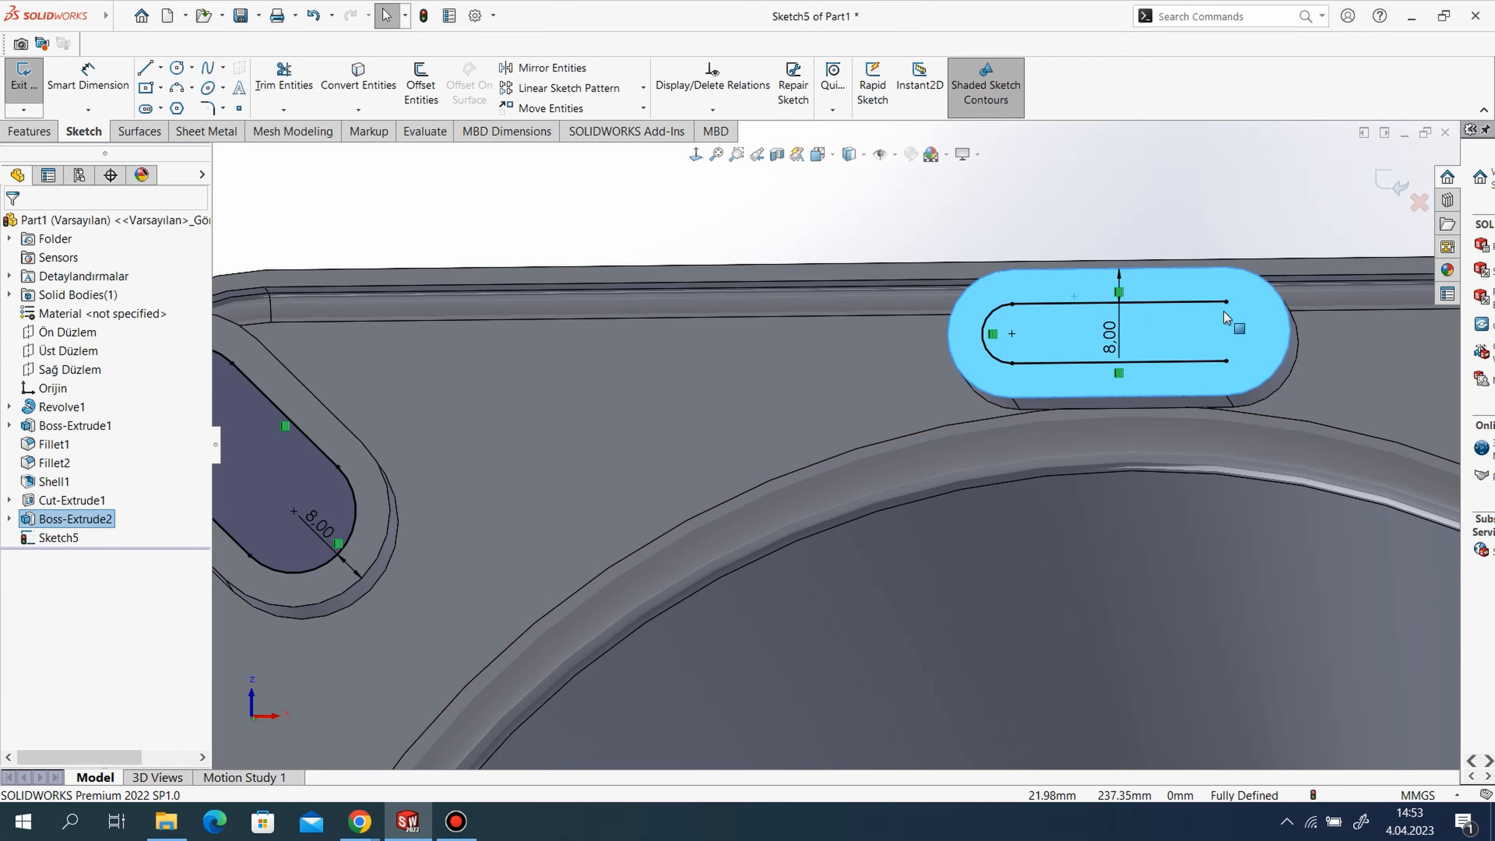
{"action": "left_click", "coordinate": [858, 192]}
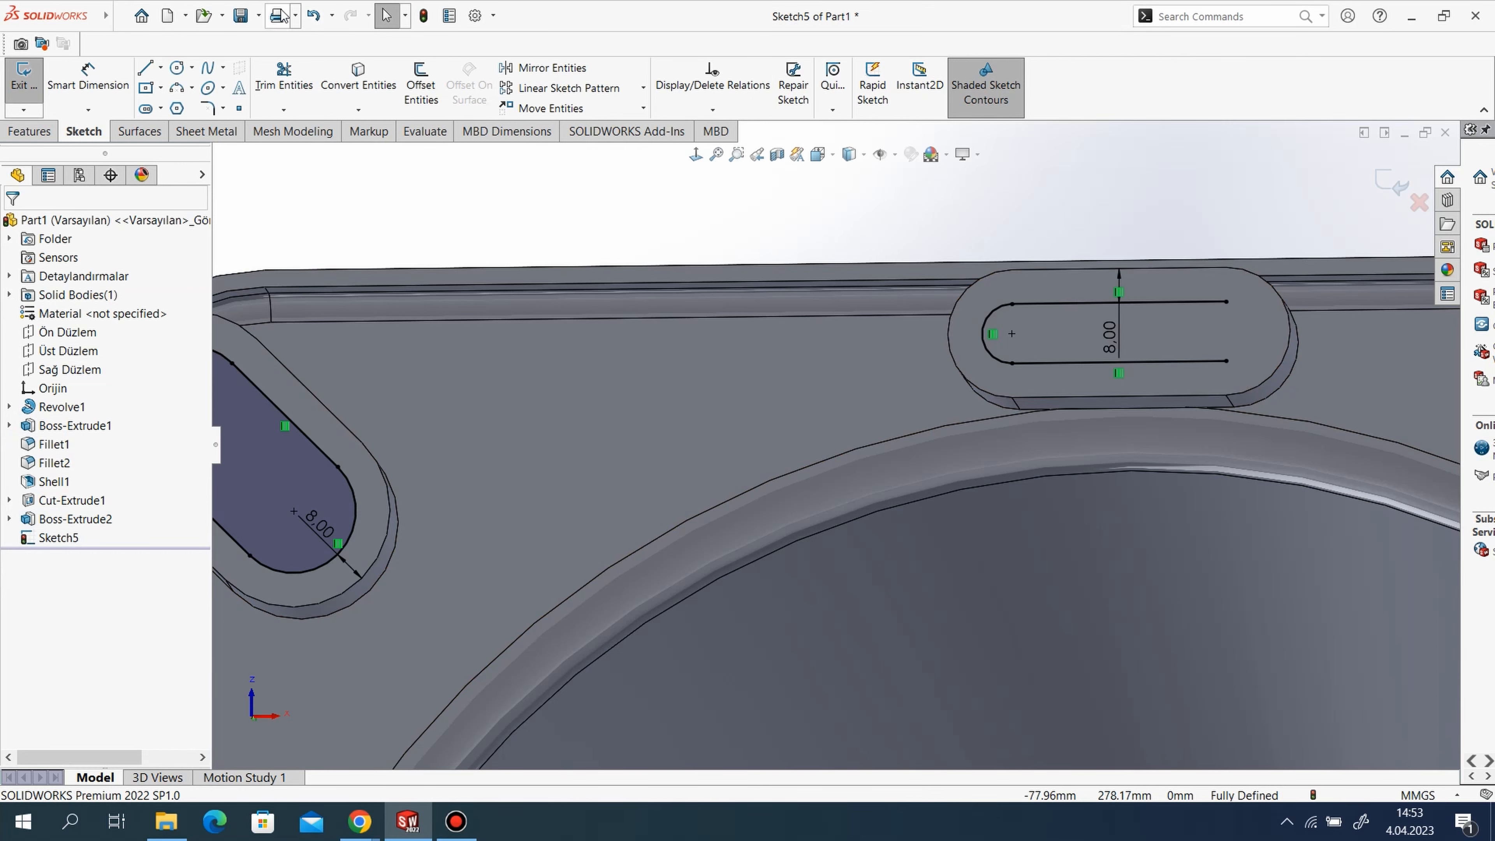
{"action": "left_click", "coordinate": [313, 16]}
Offset the complete outline of the top-edge slot boss, both end arcs included, 8 mm inward.
{"action": "left_click", "coordinate": [420, 85]}
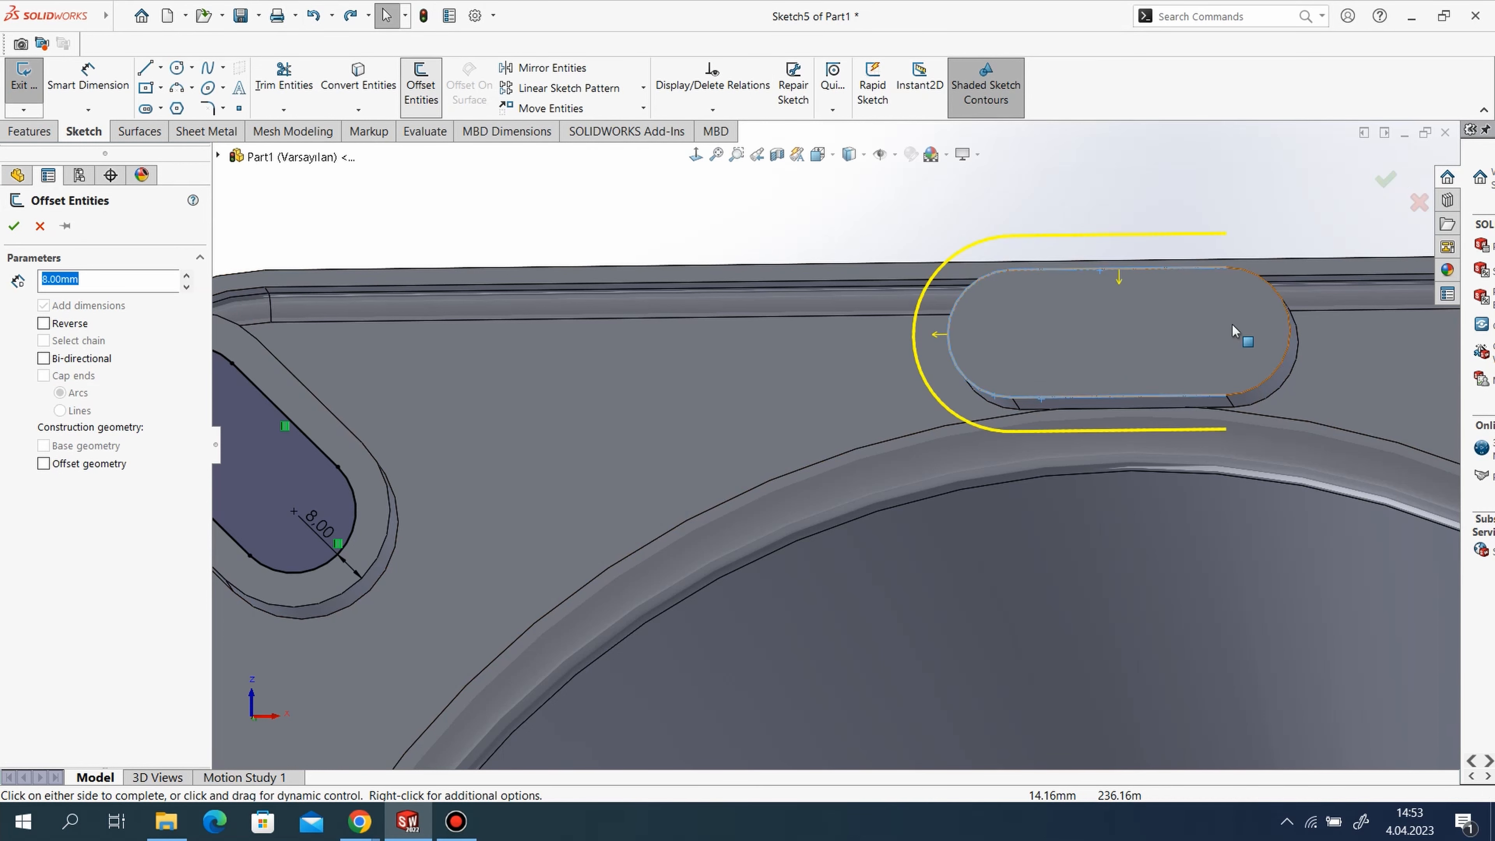
{"action": "left_click", "coordinate": [1278, 294]}
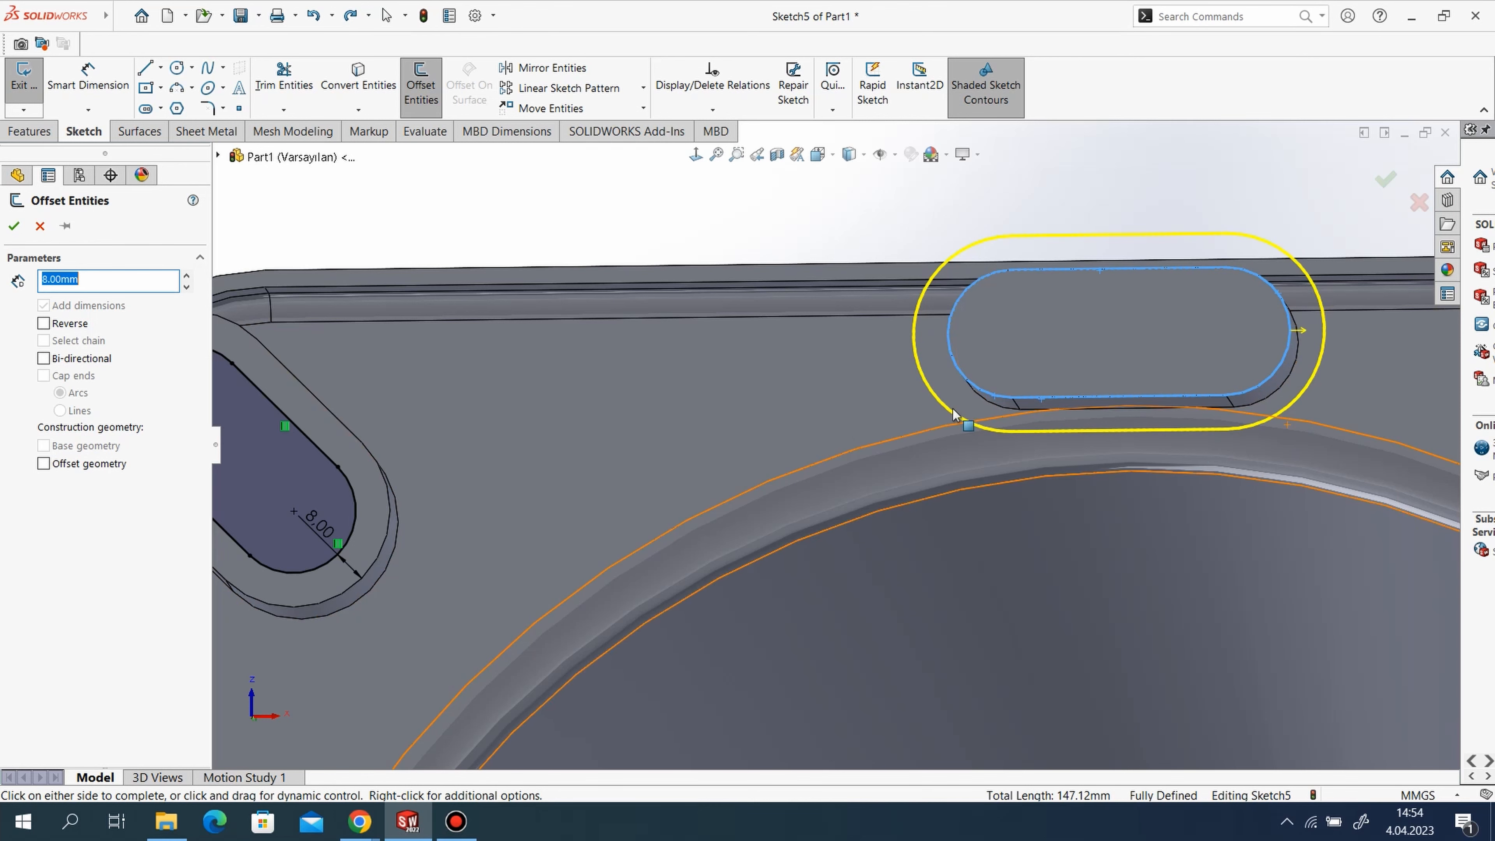
{"action": "left_click", "coordinate": [42, 326]}
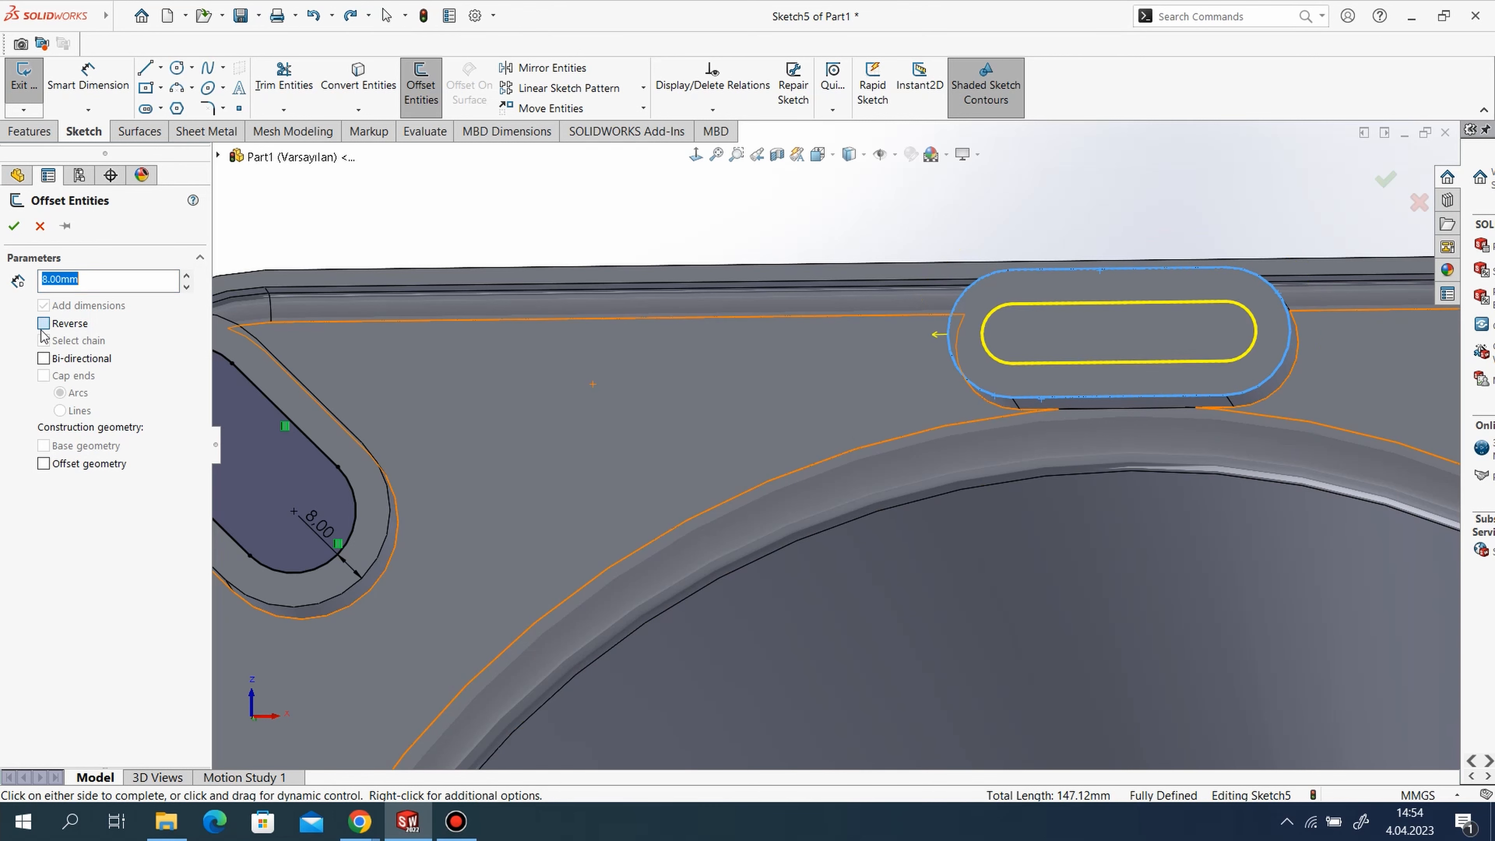
{"action": "left_click", "coordinate": [14, 226]}
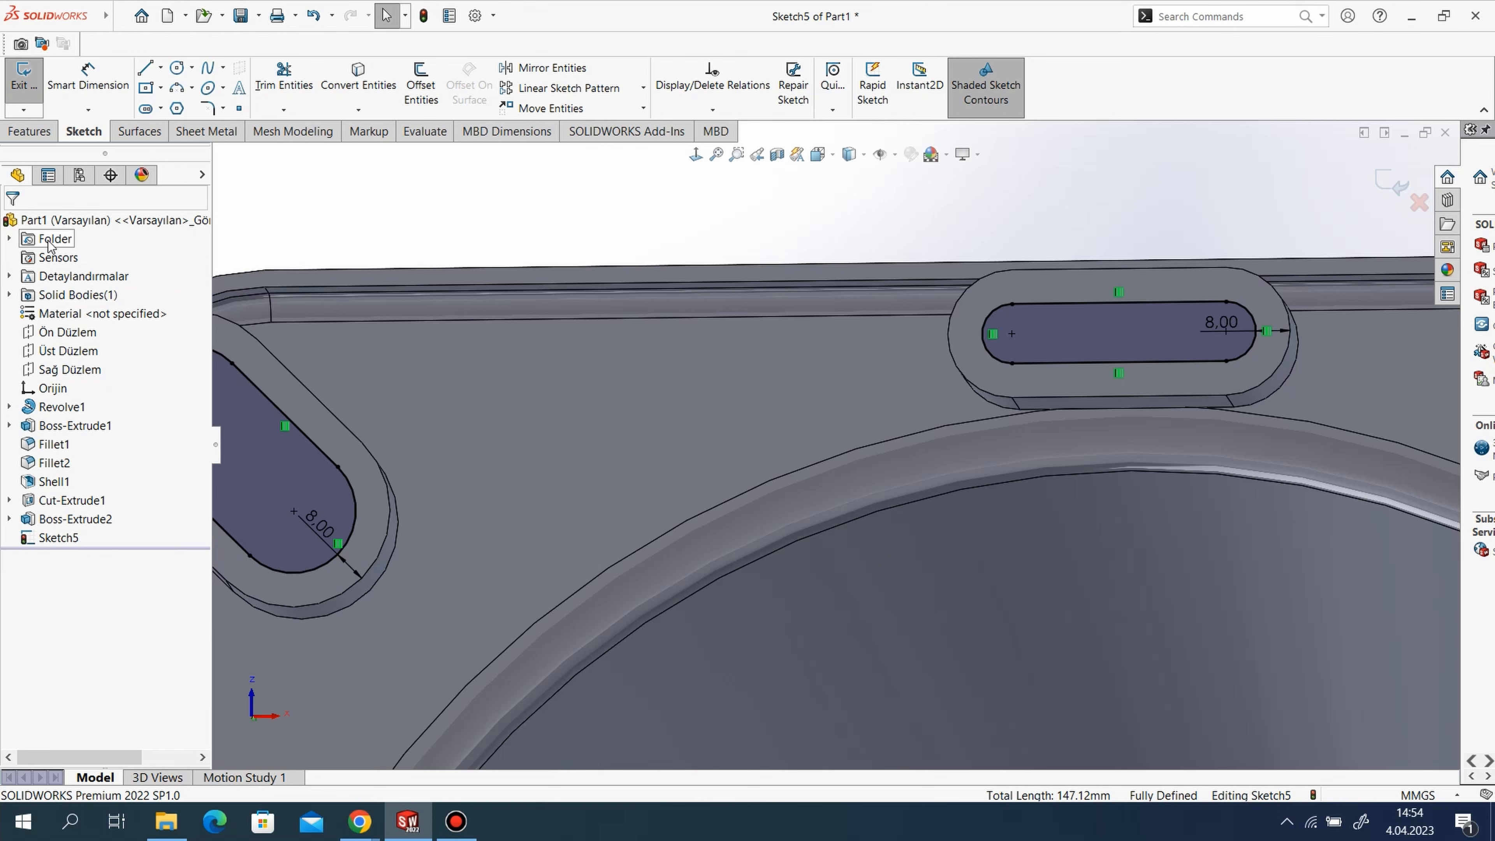
Cut both offset slot outlines into the bosses as a blind extruded cut 5 mm deep.
{"action": "left_click", "coordinate": [28, 131]}
{"action": "left_click", "coordinate": [269, 89]}
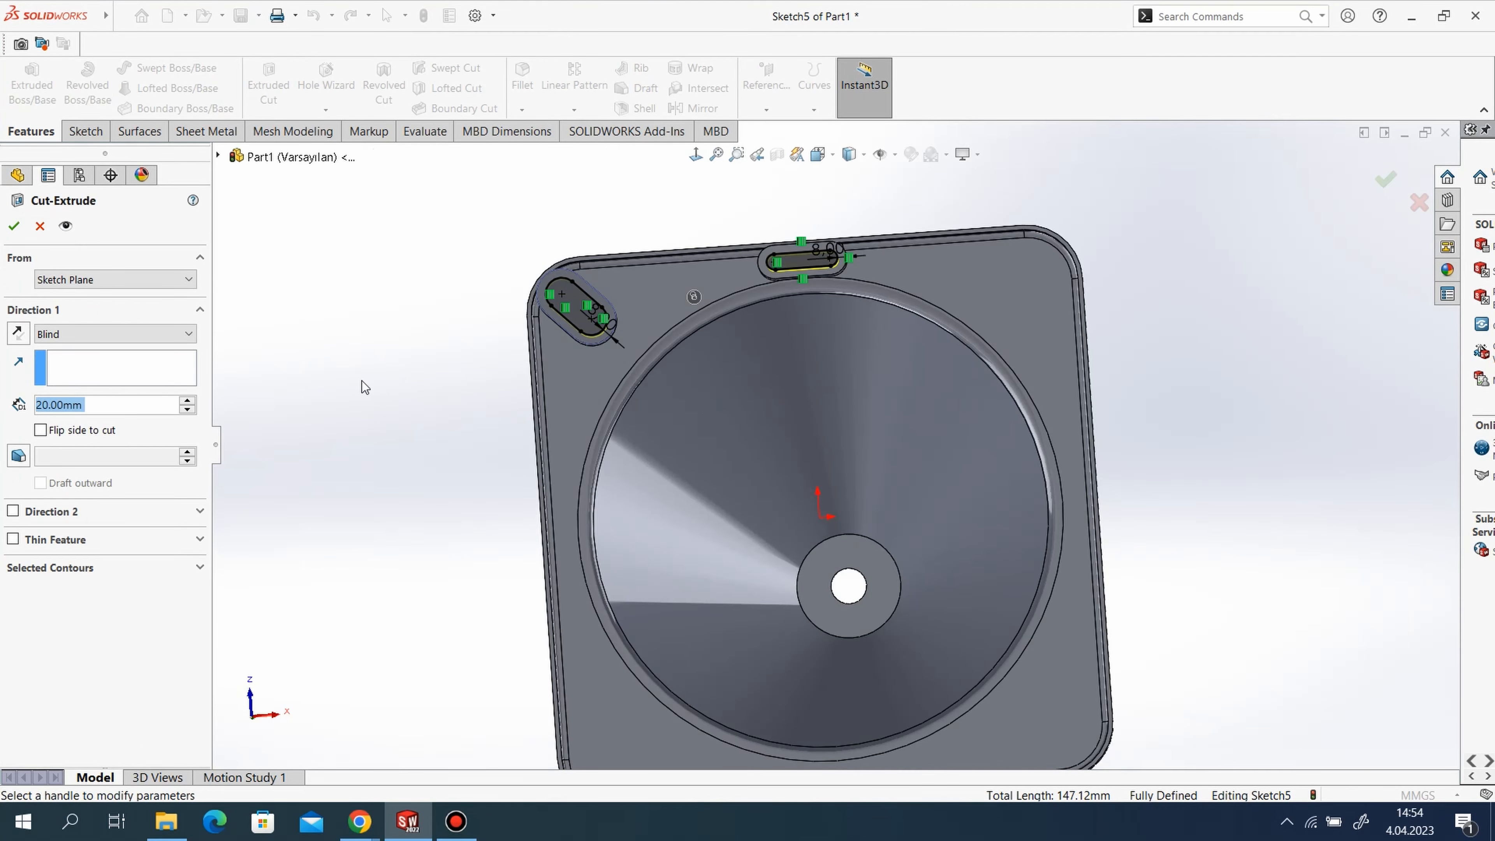
{"action": "type", "text": "5"}
{"action": "key", "text": "Return"}
{"action": "middle_click_drag", "start_coordinate": [878, 503], "coordinate": [877, 481]}
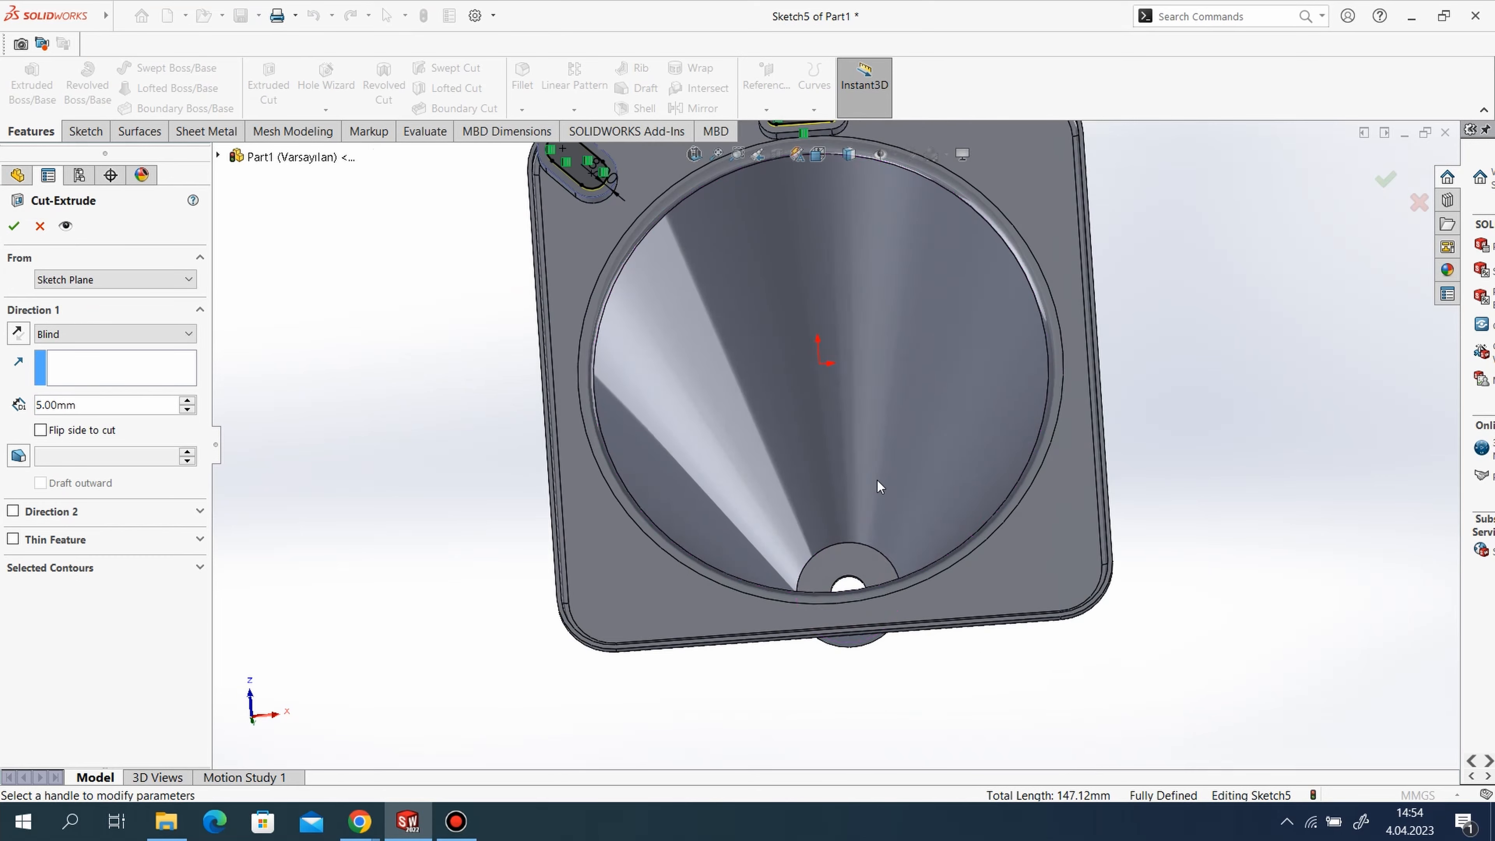
{"action": "scroll", "coordinate": [877, 481], "scroll_direction": "down", "scroll_amount": 1}
{"action": "scroll", "coordinate": [662, 467], "scroll_direction": "up", "scroll_amount": 2}
{"action": "left_click", "coordinate": [20, 226]}
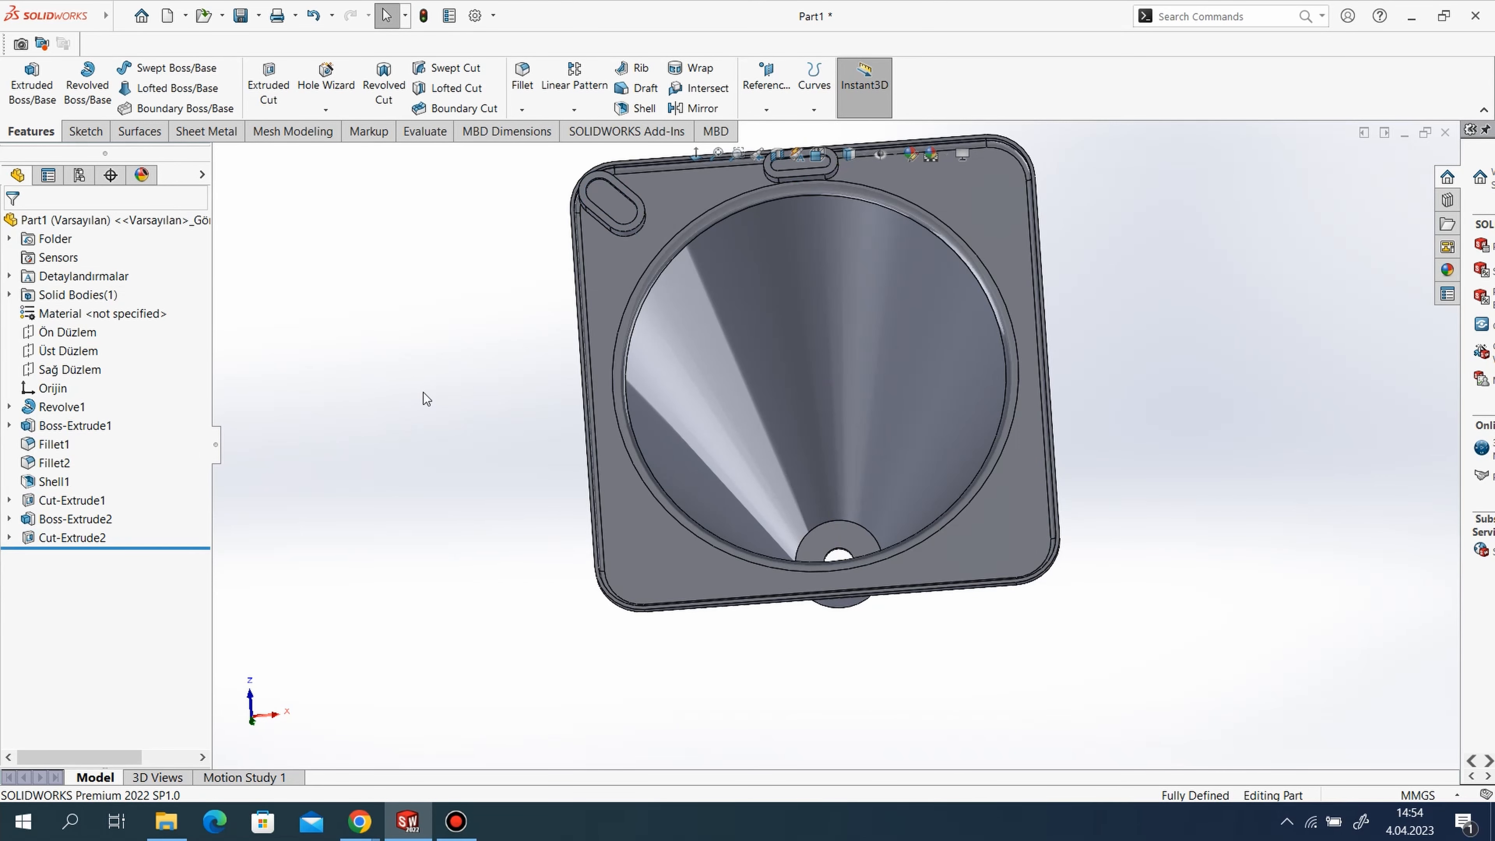
Fillet the base edges of the diagonal corner boss and the top-edge slot boss with a 5 mm radius.
{"action": "left_click", "coordinate": [524, 77]}
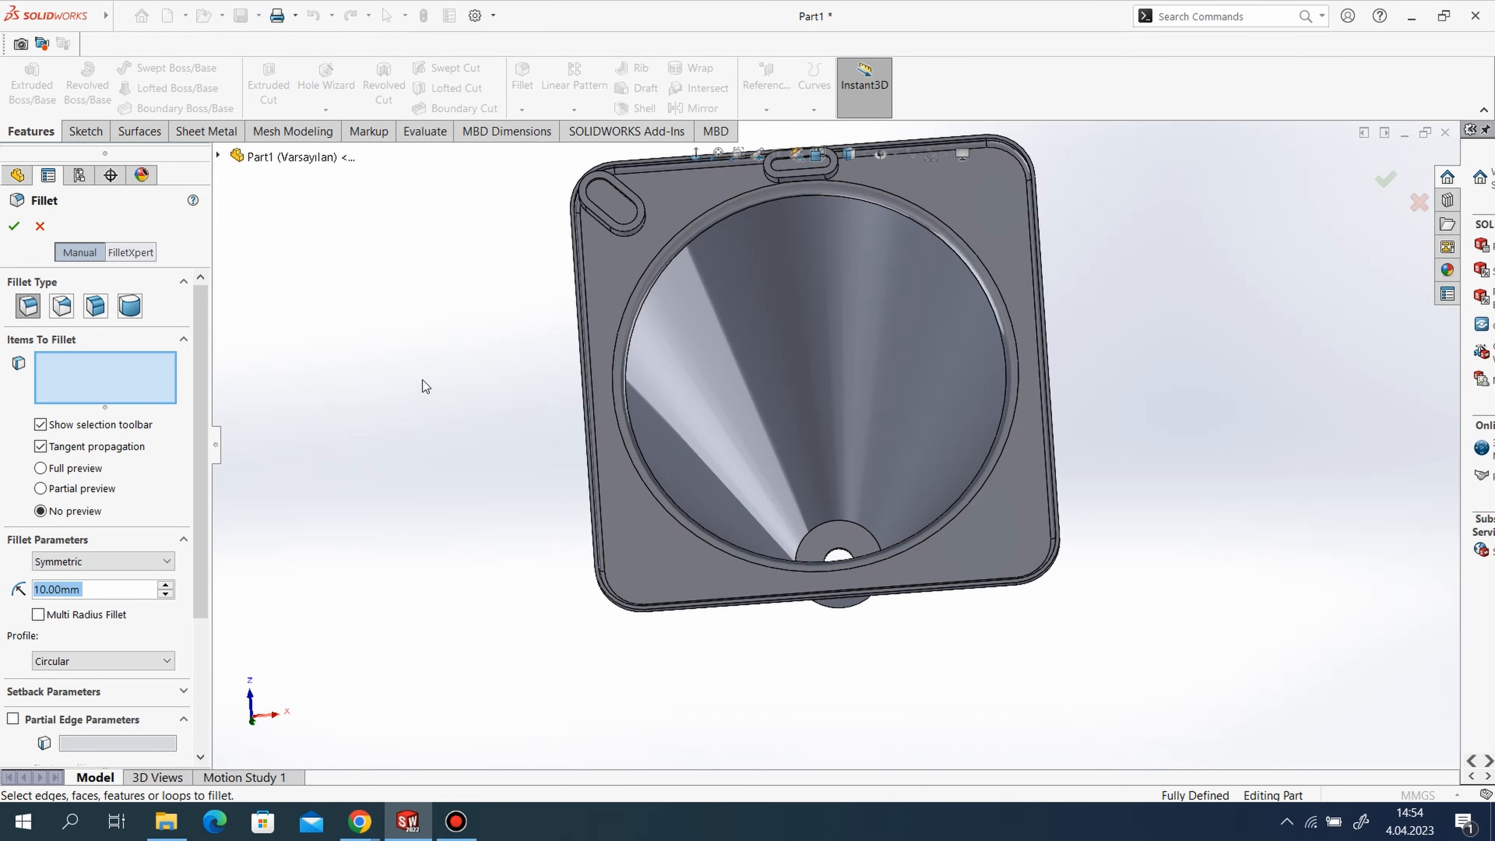
{"action": "type", "text": "5"}
{"action": "middle_click_drag", "start_coordinate": [732, 498], "coordinate": [734, 489]}
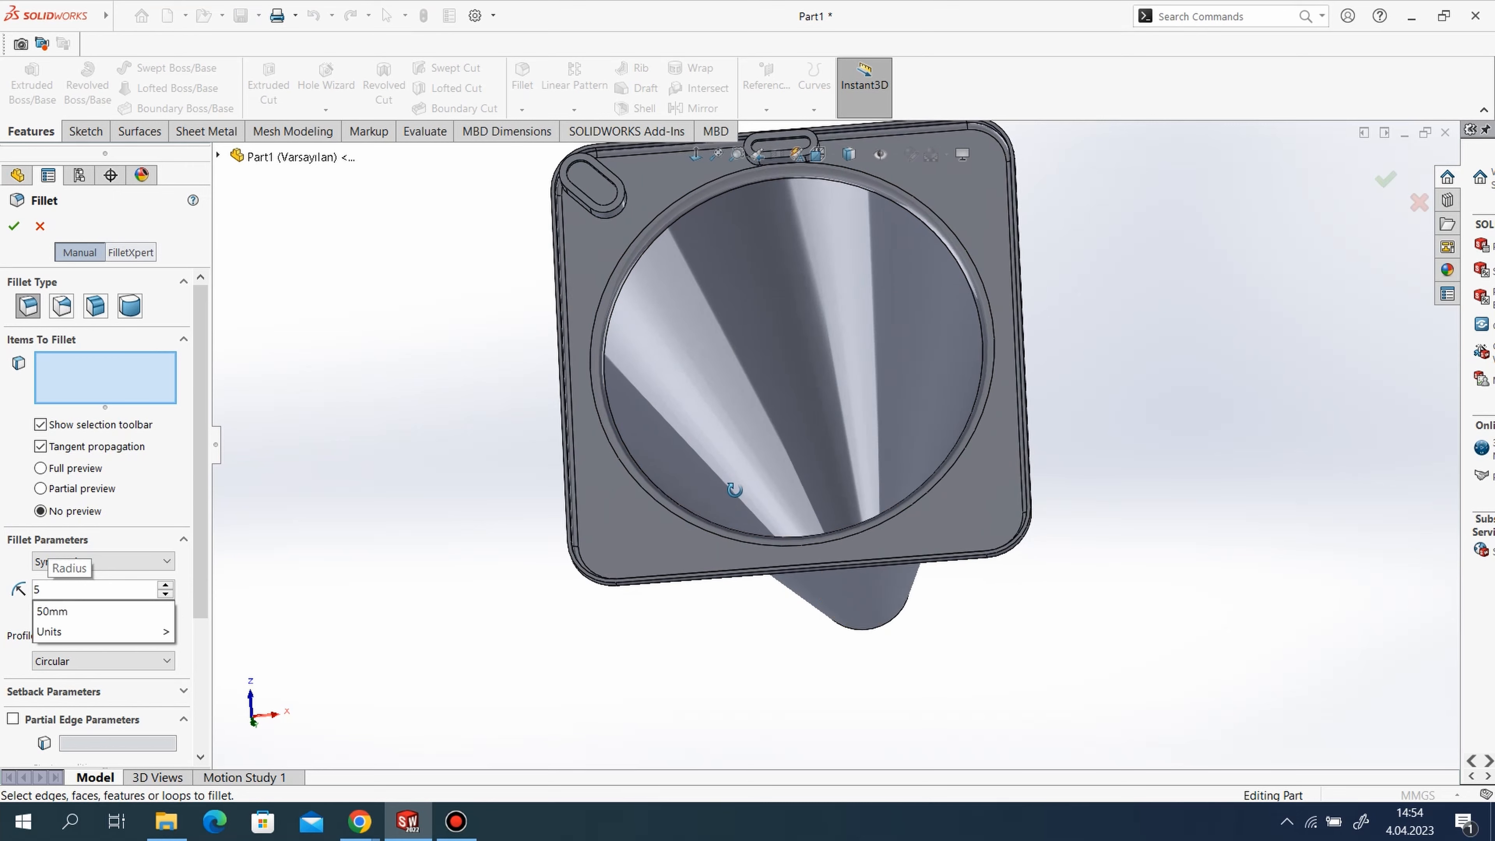
{"action": "scroll", "coordinate": [906, 453], "scroll_direction": "down", "scroll_amount": 2}
{"action": "scroll", "coordinate": [719, 278], "scroll_direction": "up", "scroll_amount": 5}
{"action": "scroll", "coordinate": [839, 512], "scroll_direction": "down", "scroll_amount": 10}
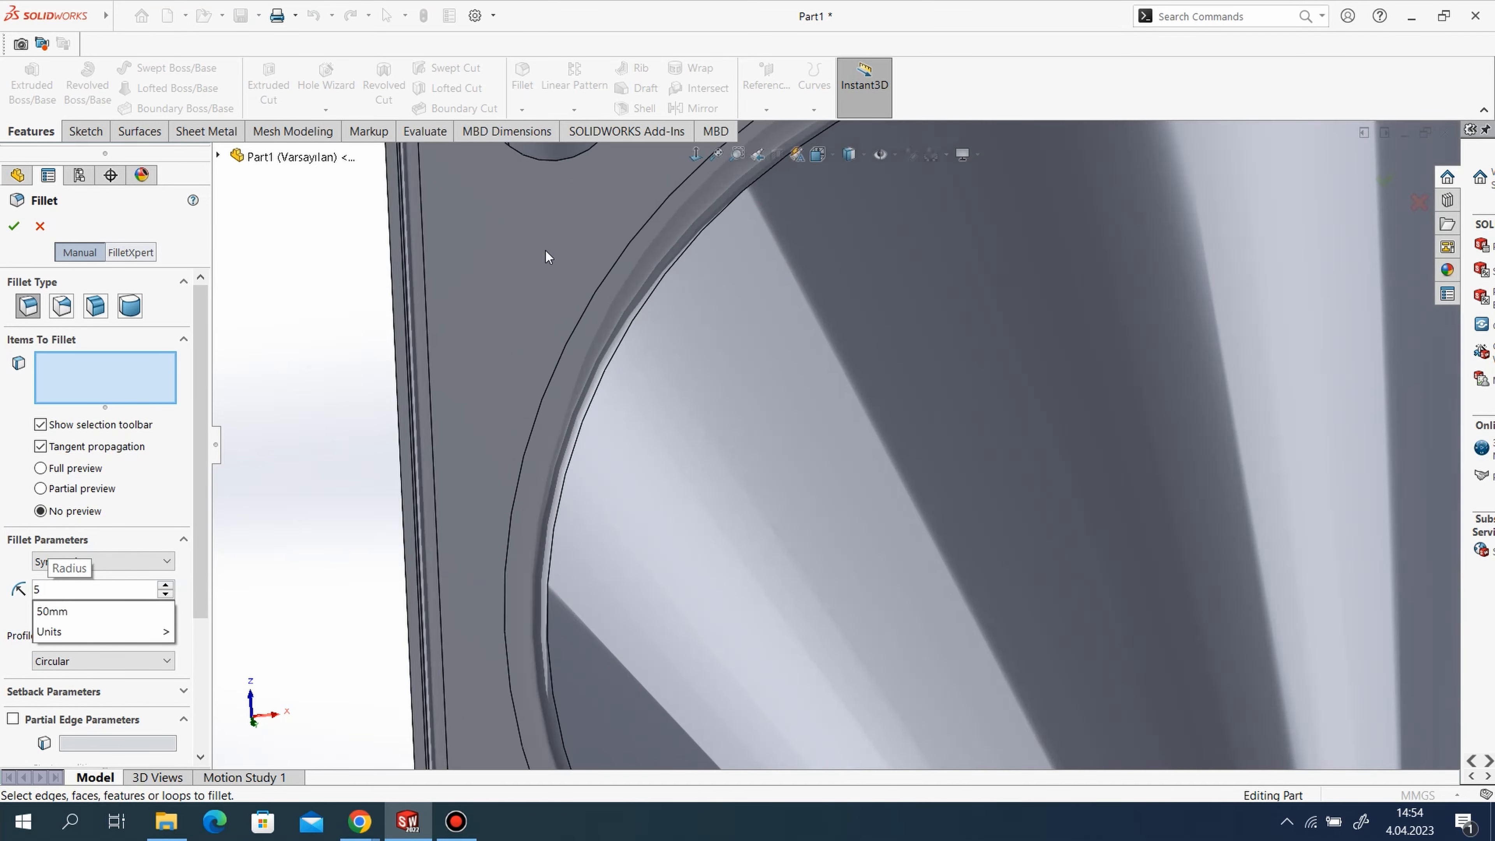
{"action": "scroll", "coordinate": [710, 352], "scroll_direction": "up", "scroll_amount": 5}
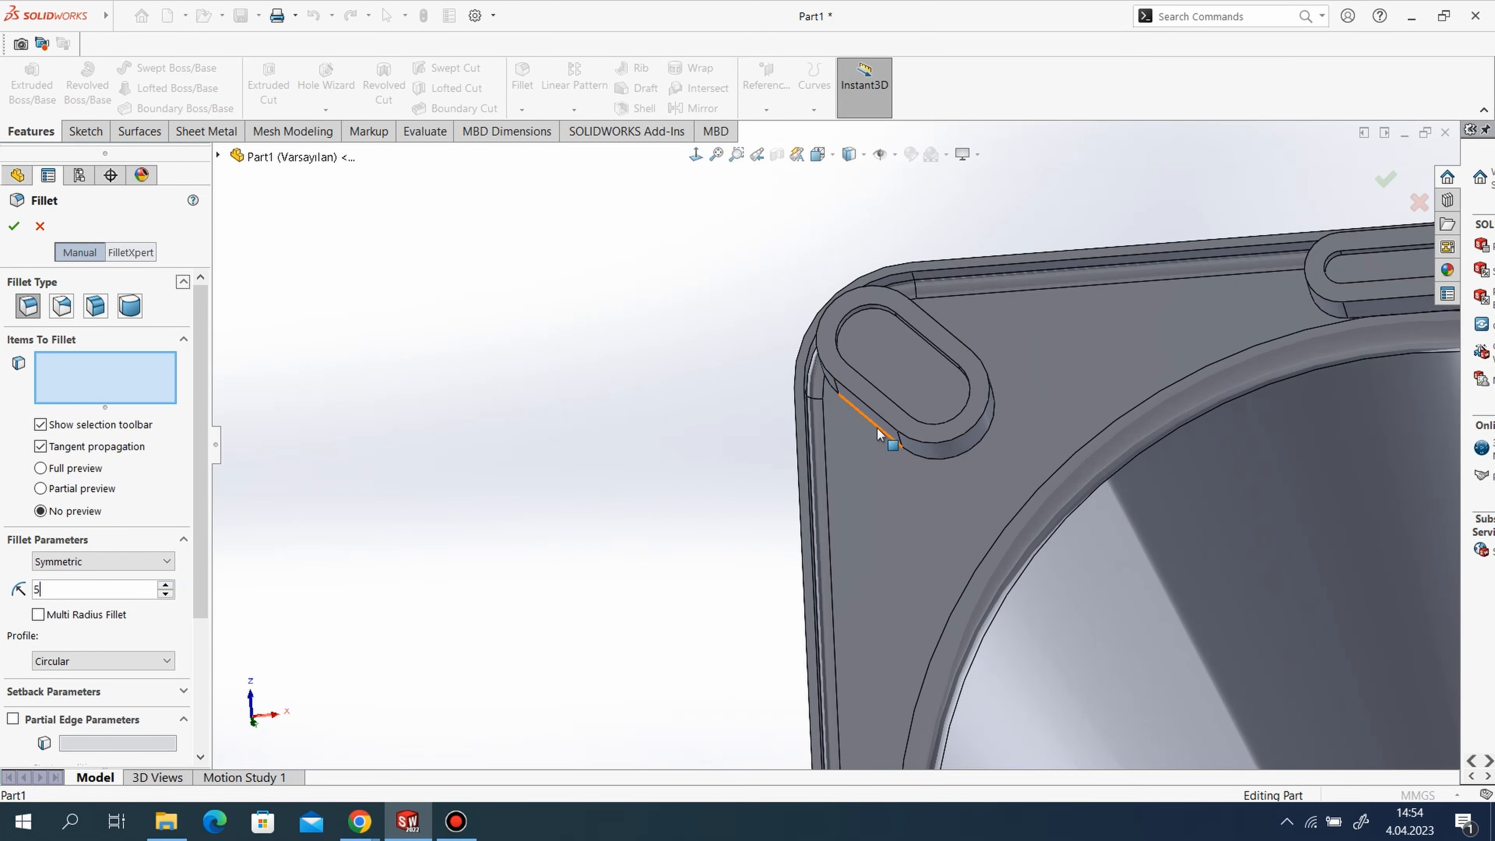
{"action": "left_click", "coordinate": [881, 434]}
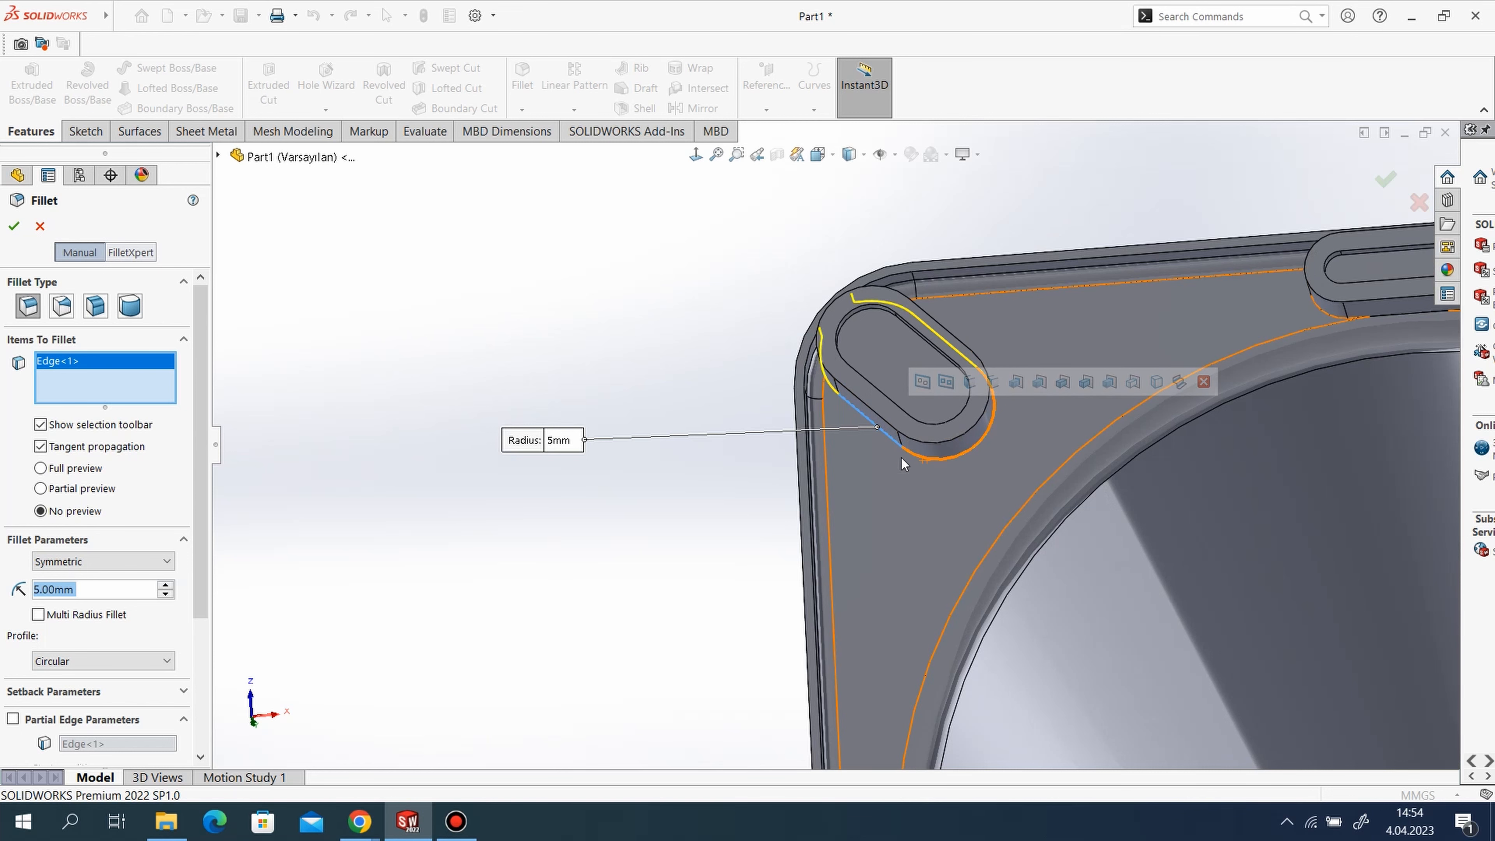
{"action": "scroll", "coordinate": [990, 299], "scroll_direction": "up", "scroll_amount": 5}
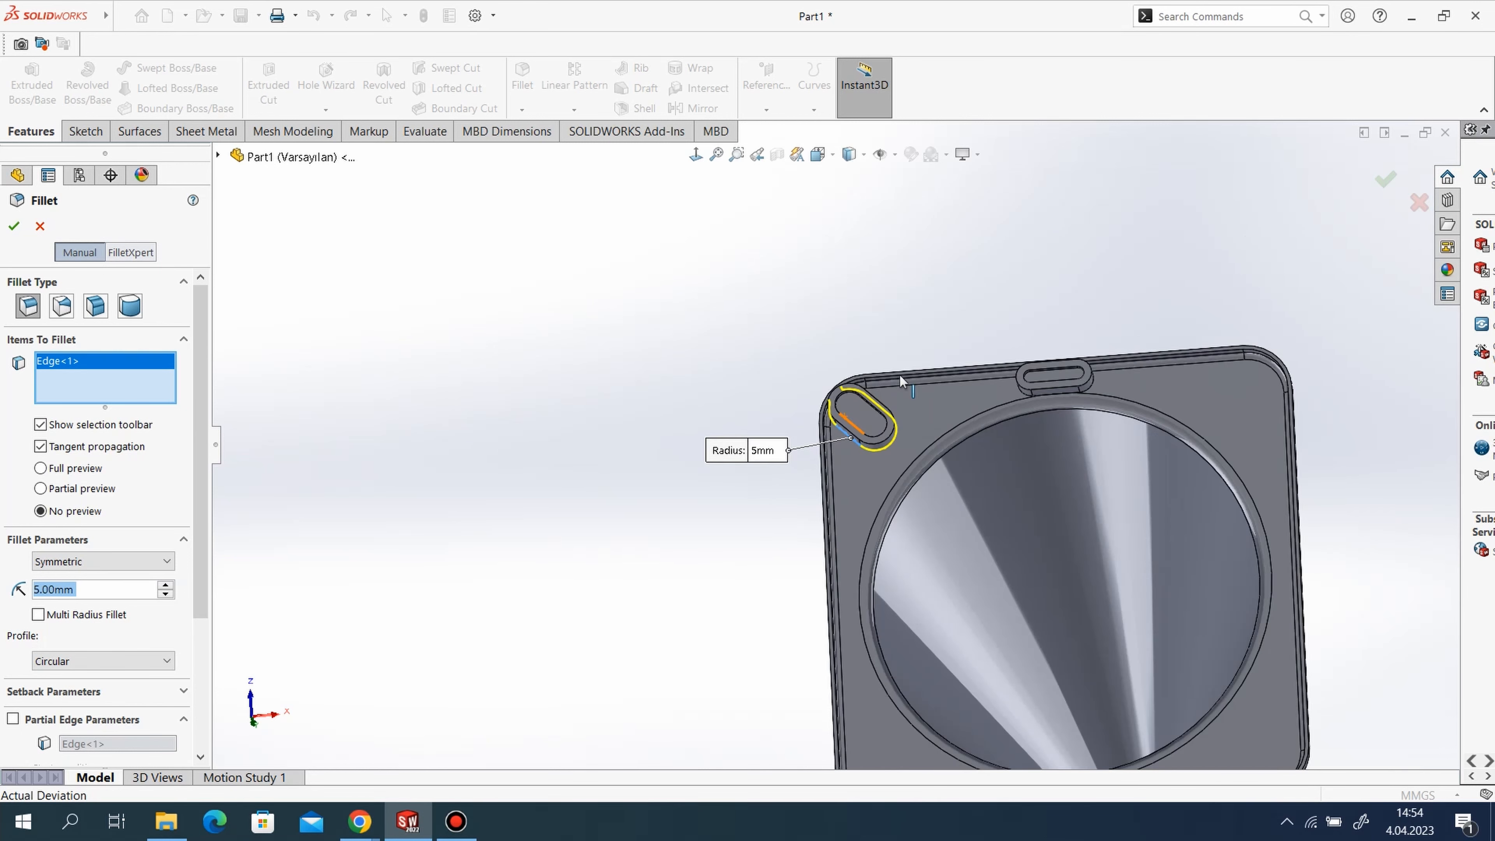
{"action": "scroll", "coordinate": [968, 418], "scroll_direction": "down", "scroll_amount": 8}
{"action": "left_click", "coordinate": [1000, 395]}
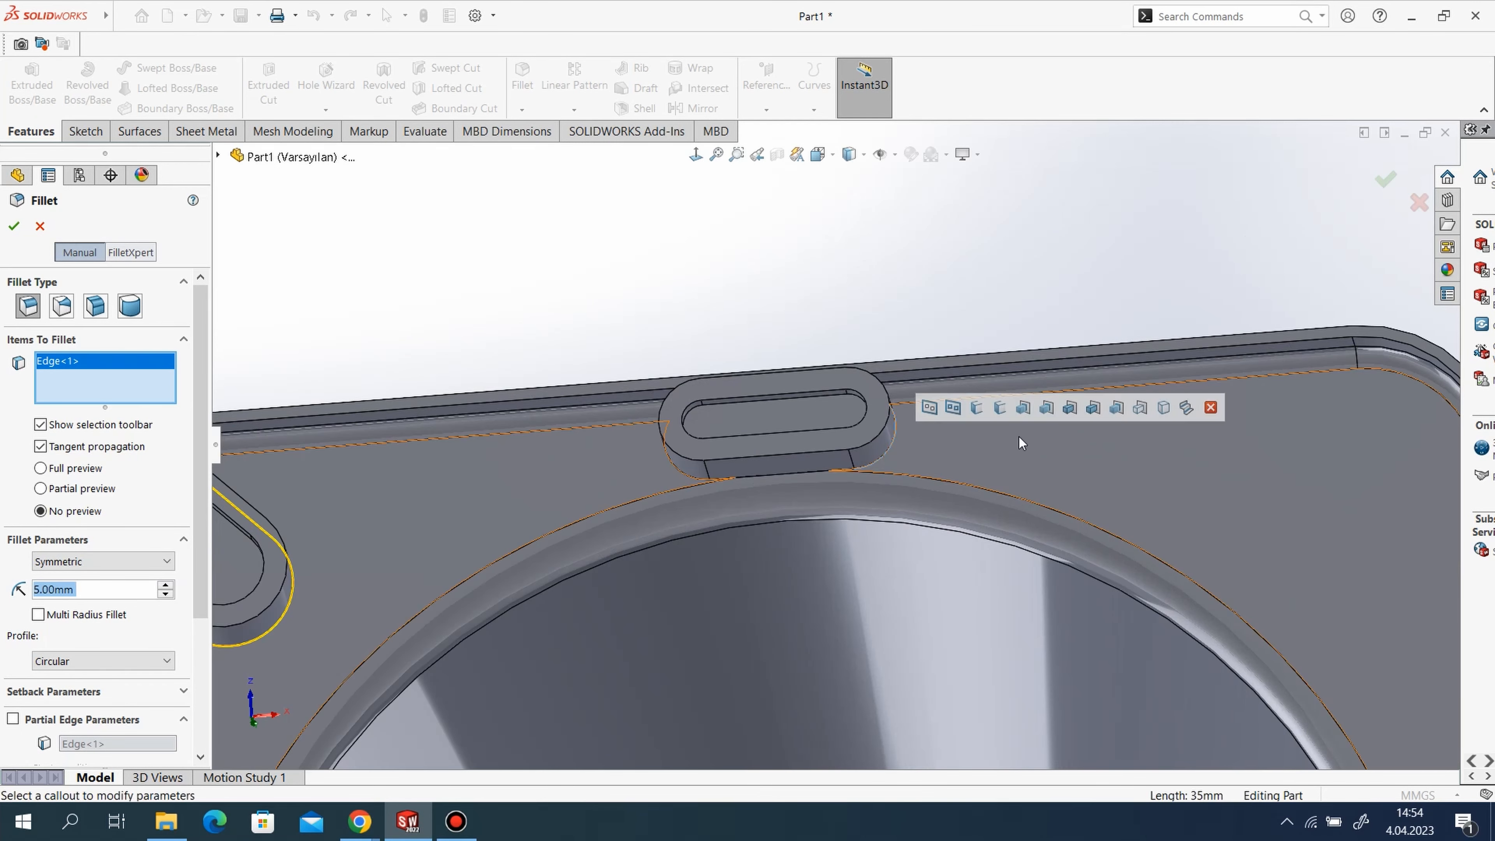
{"action": "left_click", "coordinate": [13, 225]}
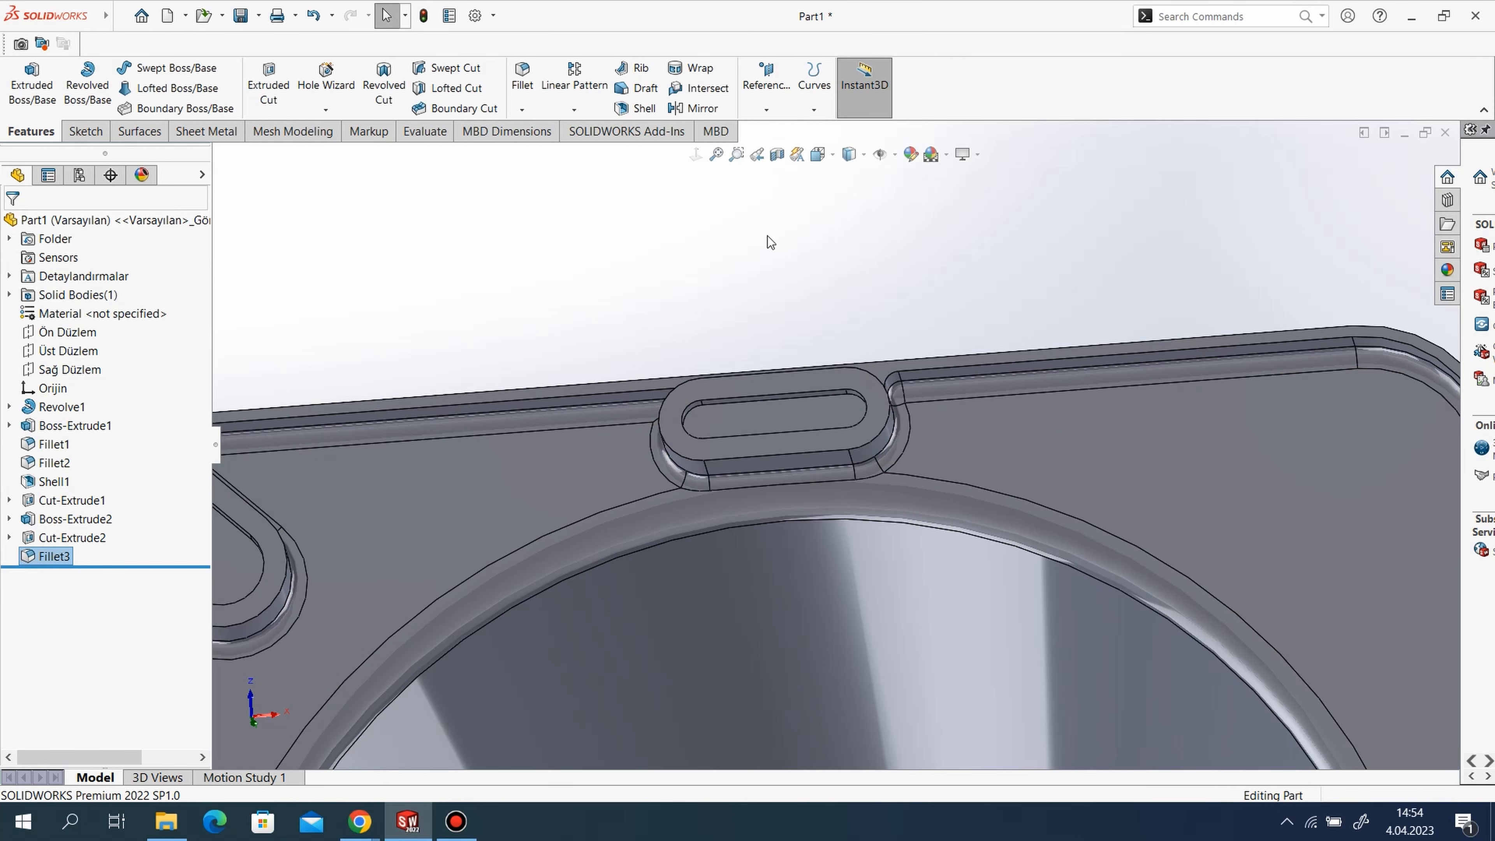
{"action": "middle_click_drag", "start_coordinate": [789, 456], "coordinate": [764, 448]}
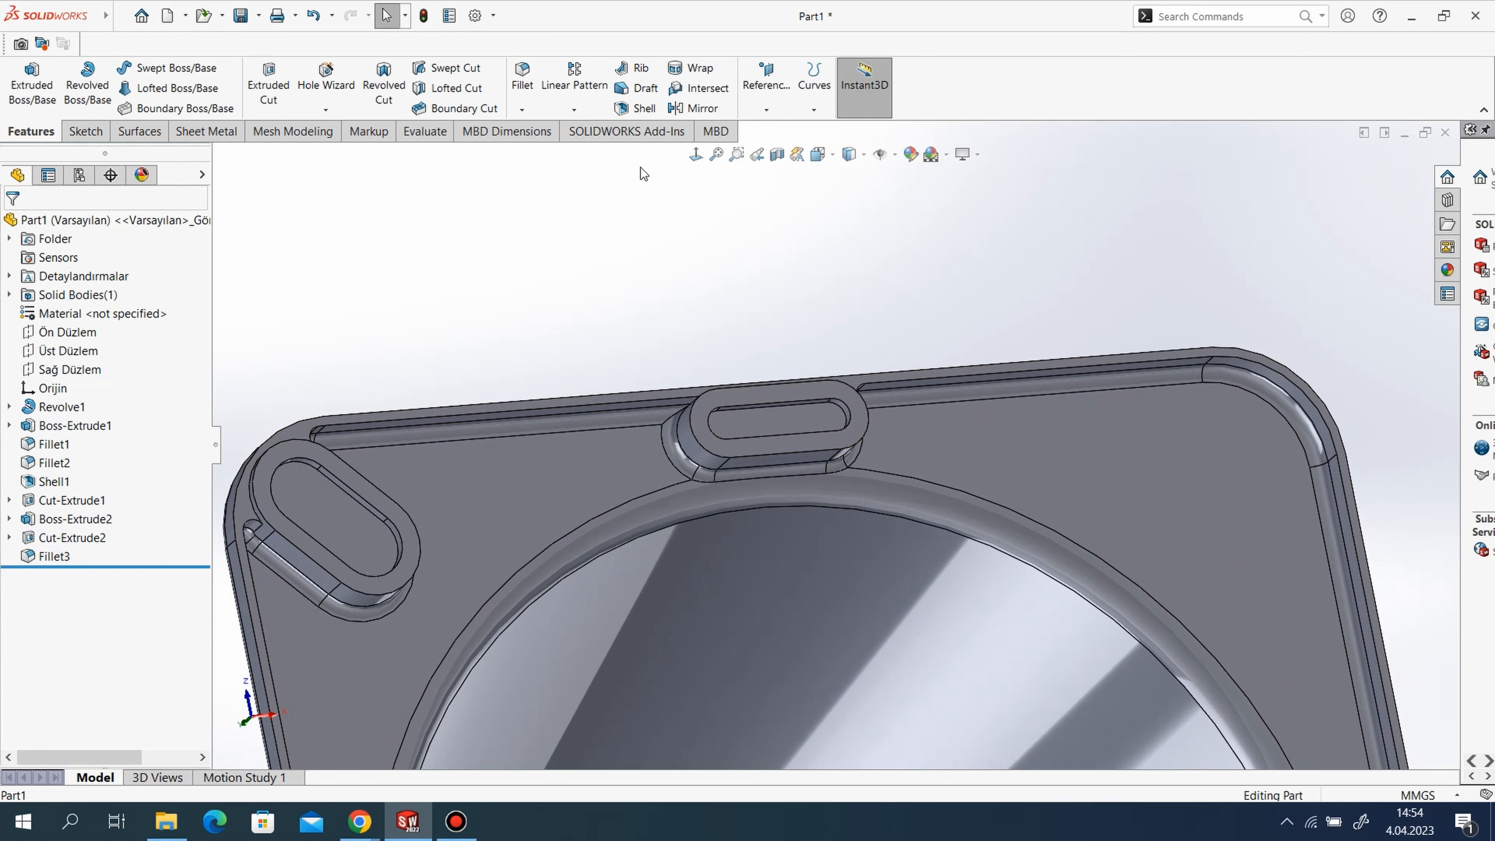
{"action": "scroll", "coordinate": [724, 386], "scroll_direction": "down", "scroll_amount": 10}
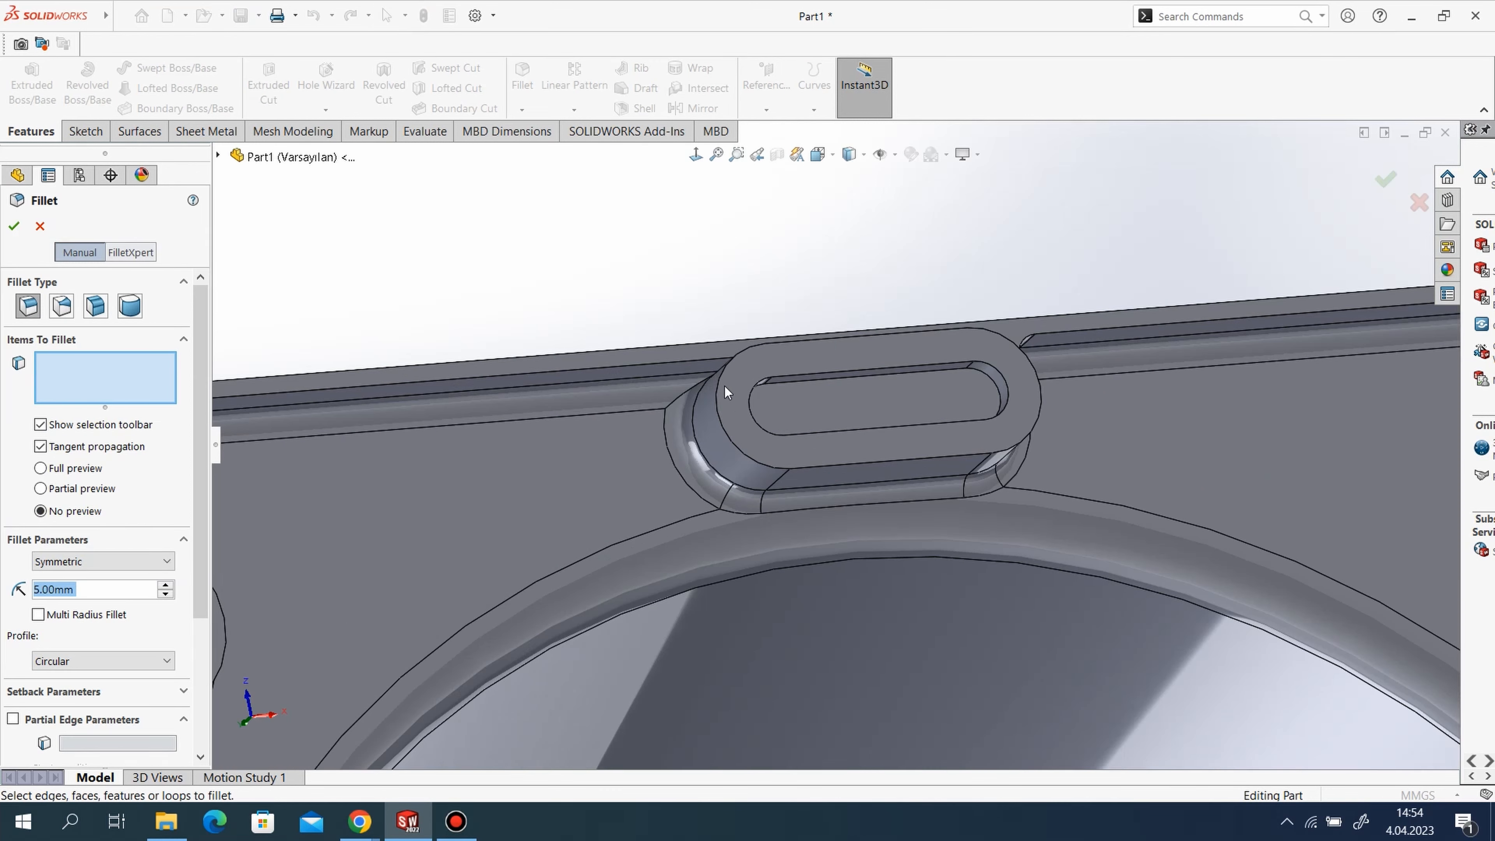
{"action": "left_click", "coordinate": [667, 324]}
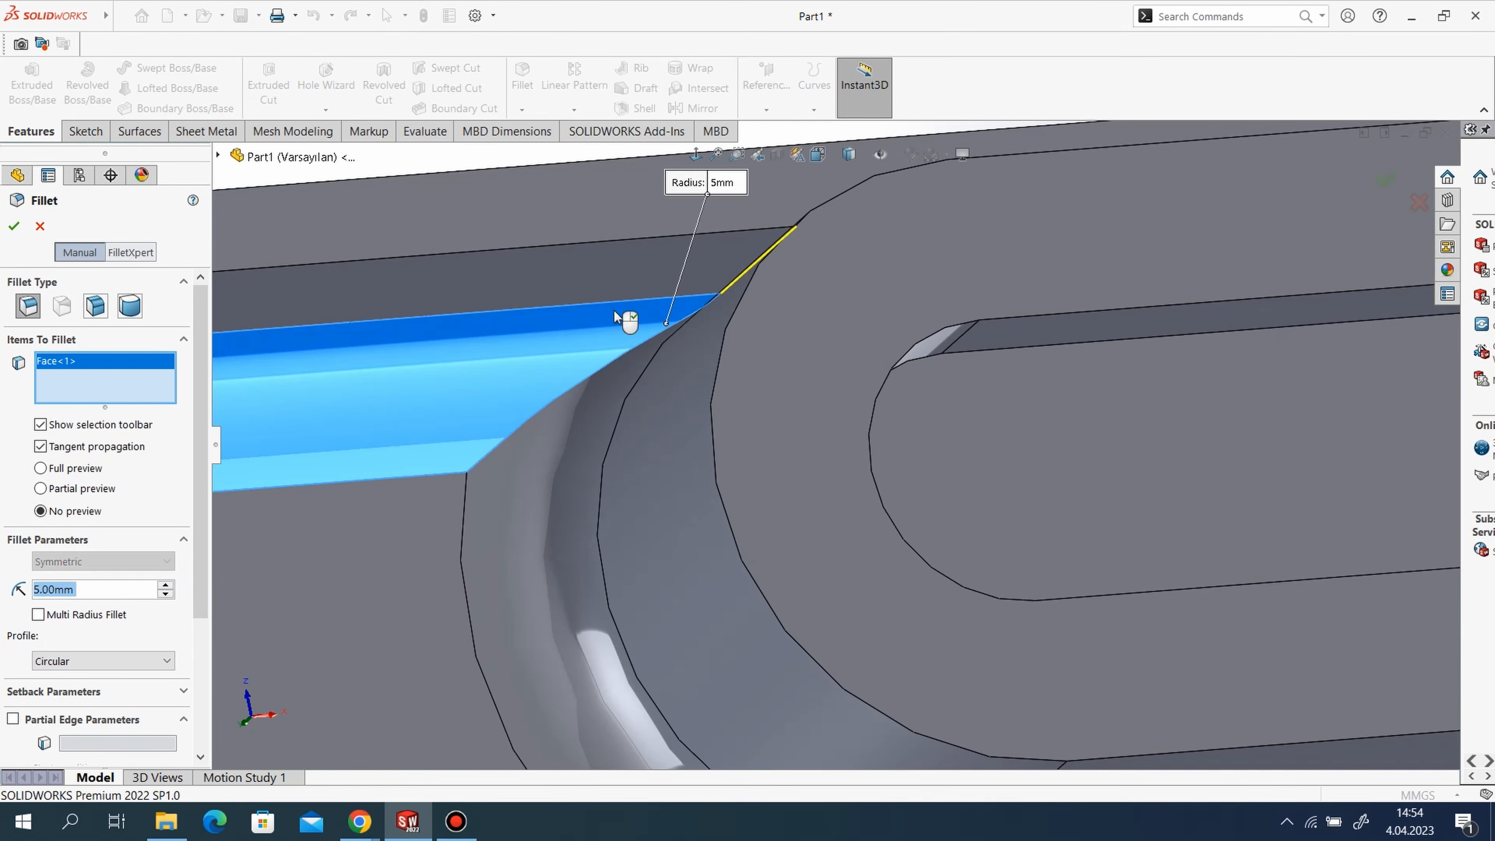
{"action": "key", "text": "Return"}
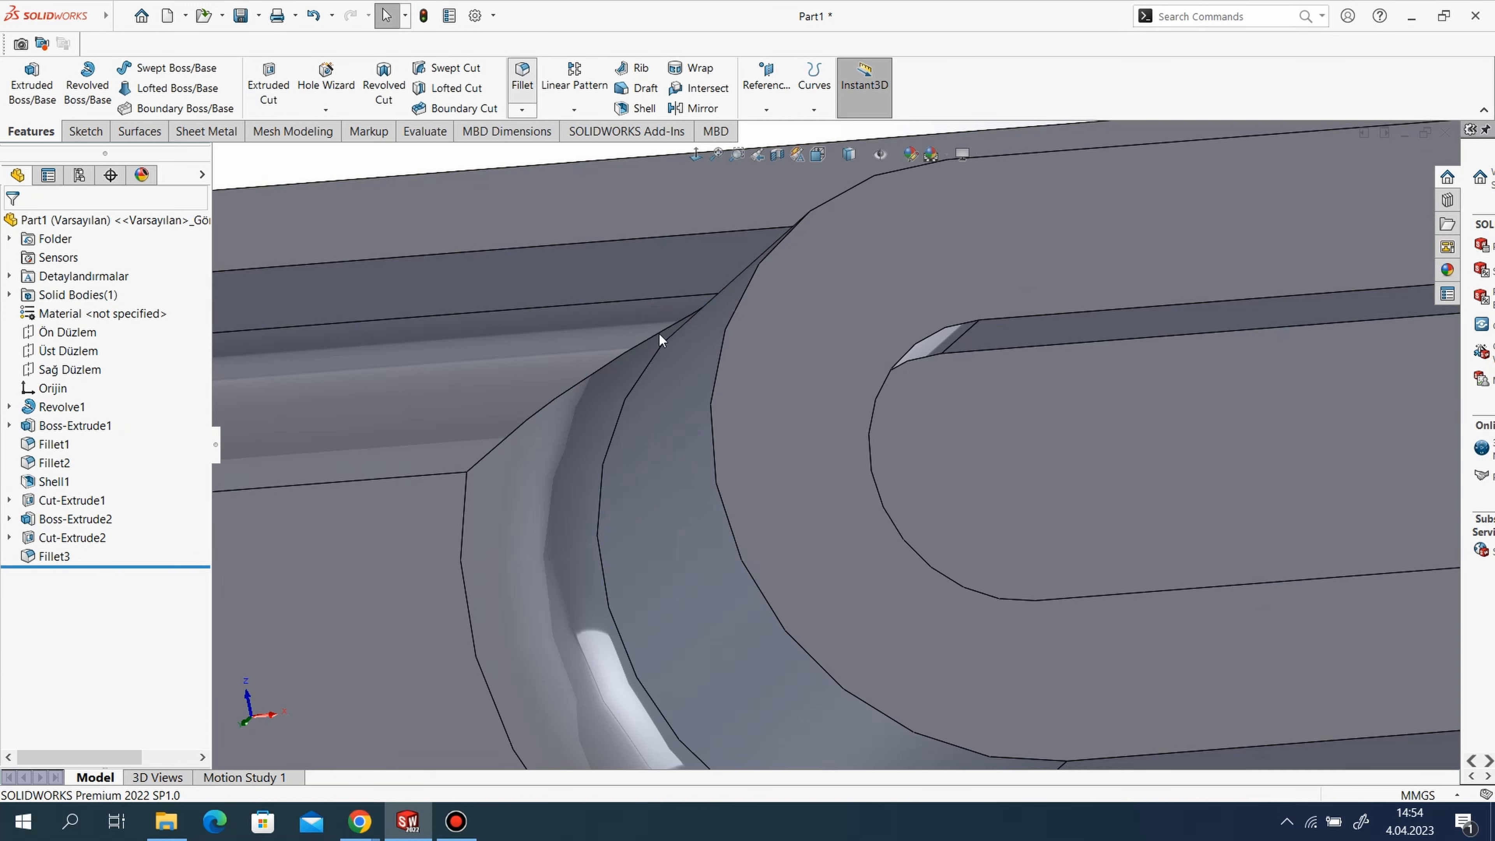
Fillet the short edges where the slot boss's base fillet runs into the rim wall with a 5 mm radius.
{"action": "key", "text": "Return"}
{"action": "left_click", "coordinate": [683, 318]}
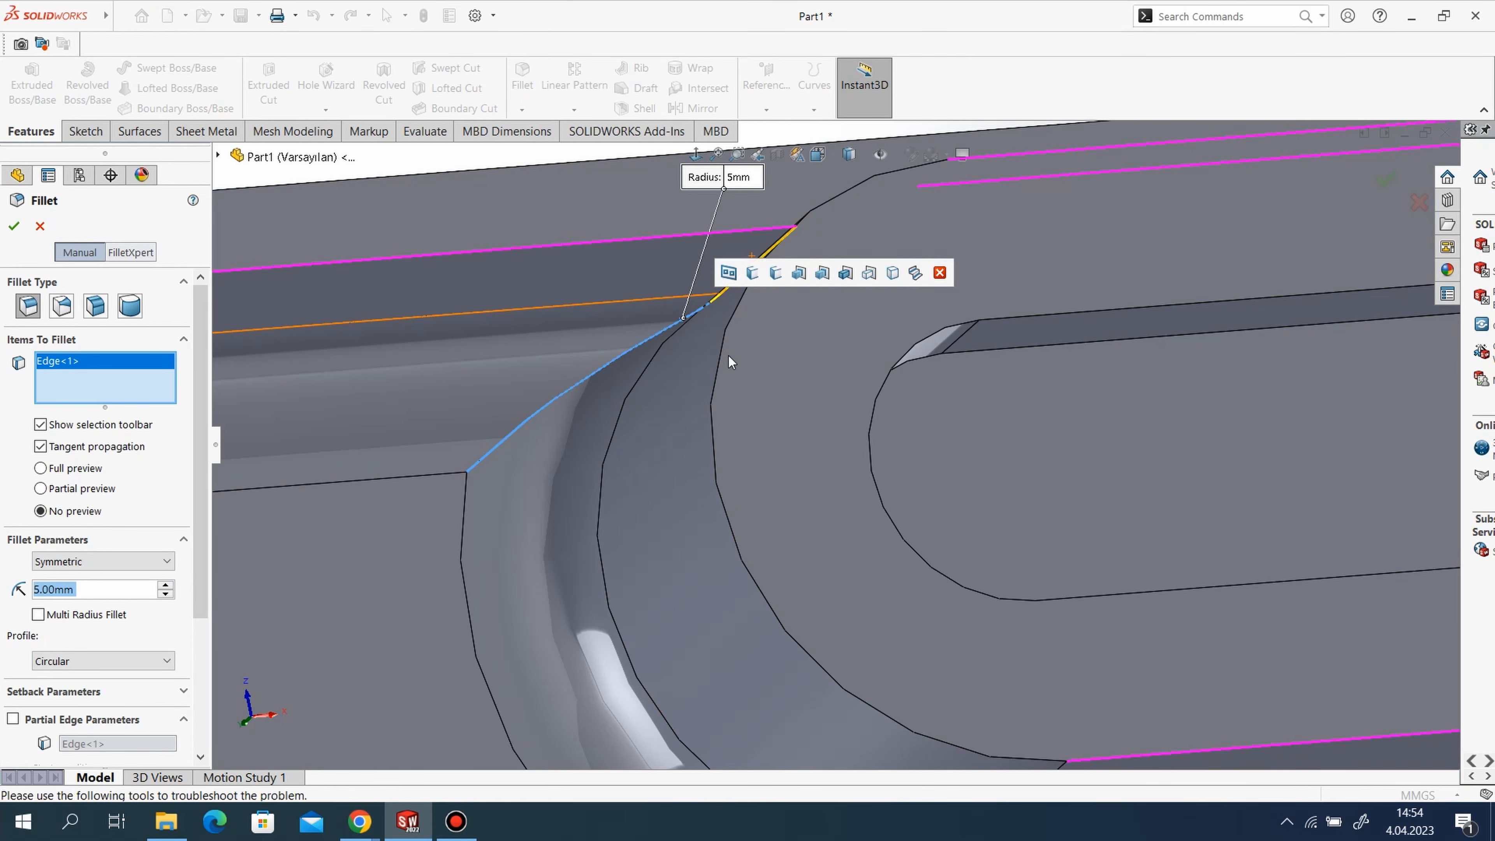
{"action": "scroll", "coordinate": [783, 278], "scroll_direction": "down", "scroll_amount": 5}
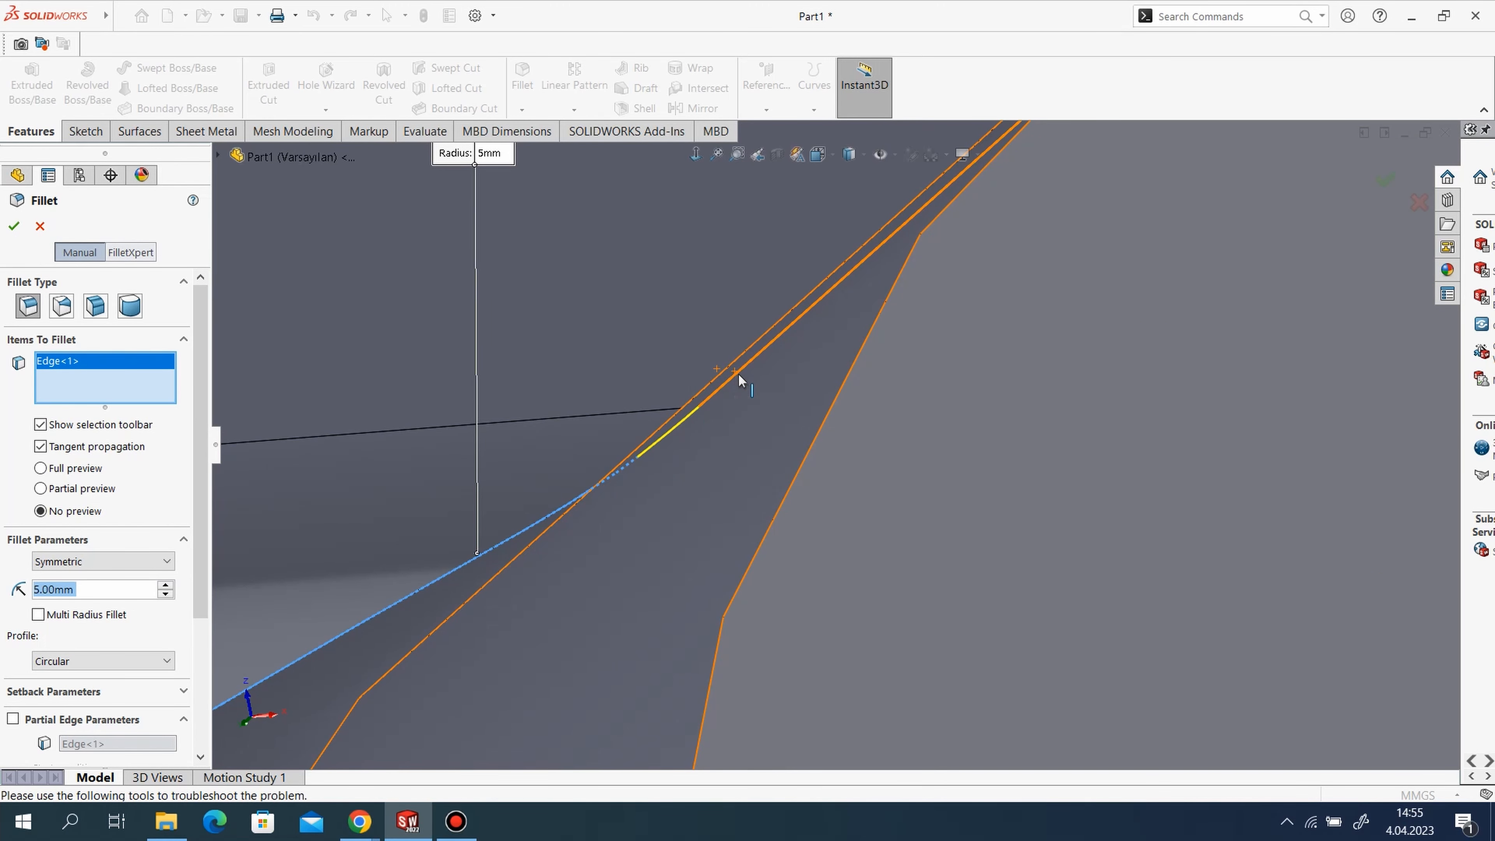
{"action": "left_click", "coordinate": [697, 435]}
{"action": "left_click", "coordinate": [675, 434]}
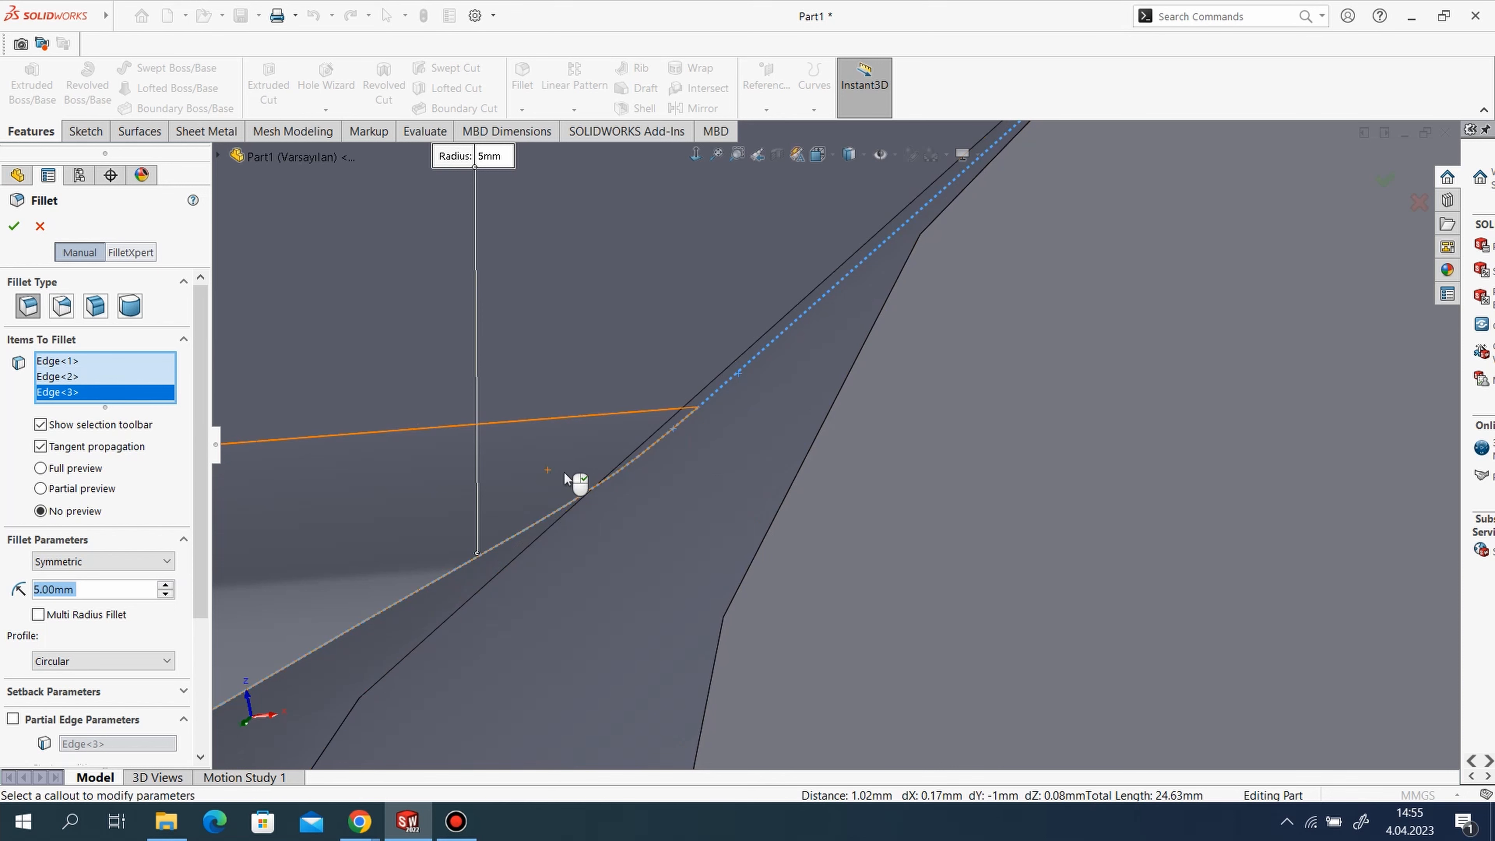
{"action": "left_click", "coordinate": [8, 231]}
{"action": "scroll", "coordinate": [1074, 460], "scroll_direction": "up", "scroll_amount": 10}
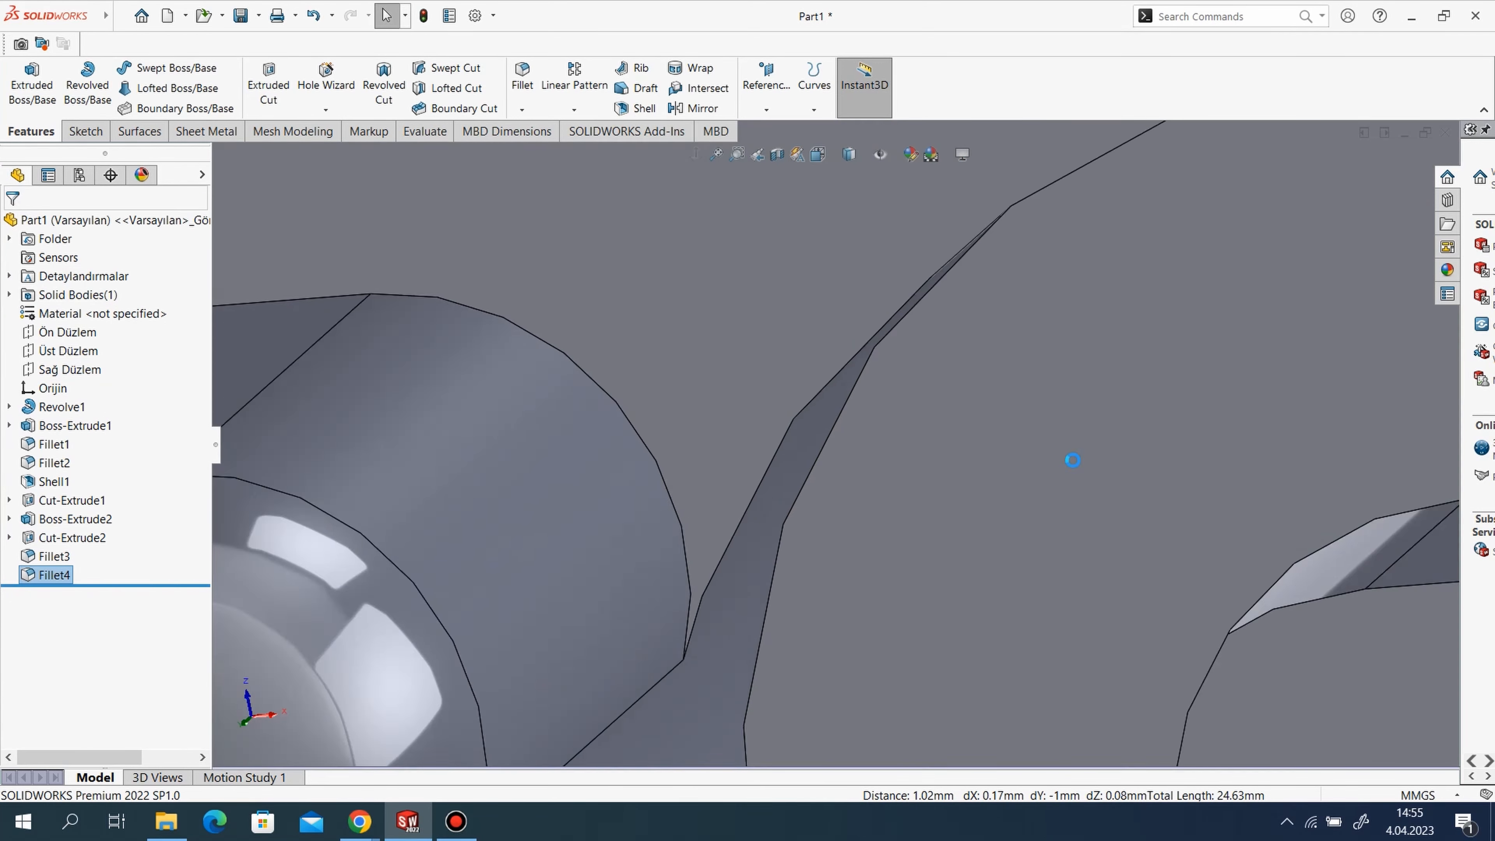
{"action": "scroll", "coordinate": [710, 380], "scroll_direction": "up", "scroll_amount": 5}
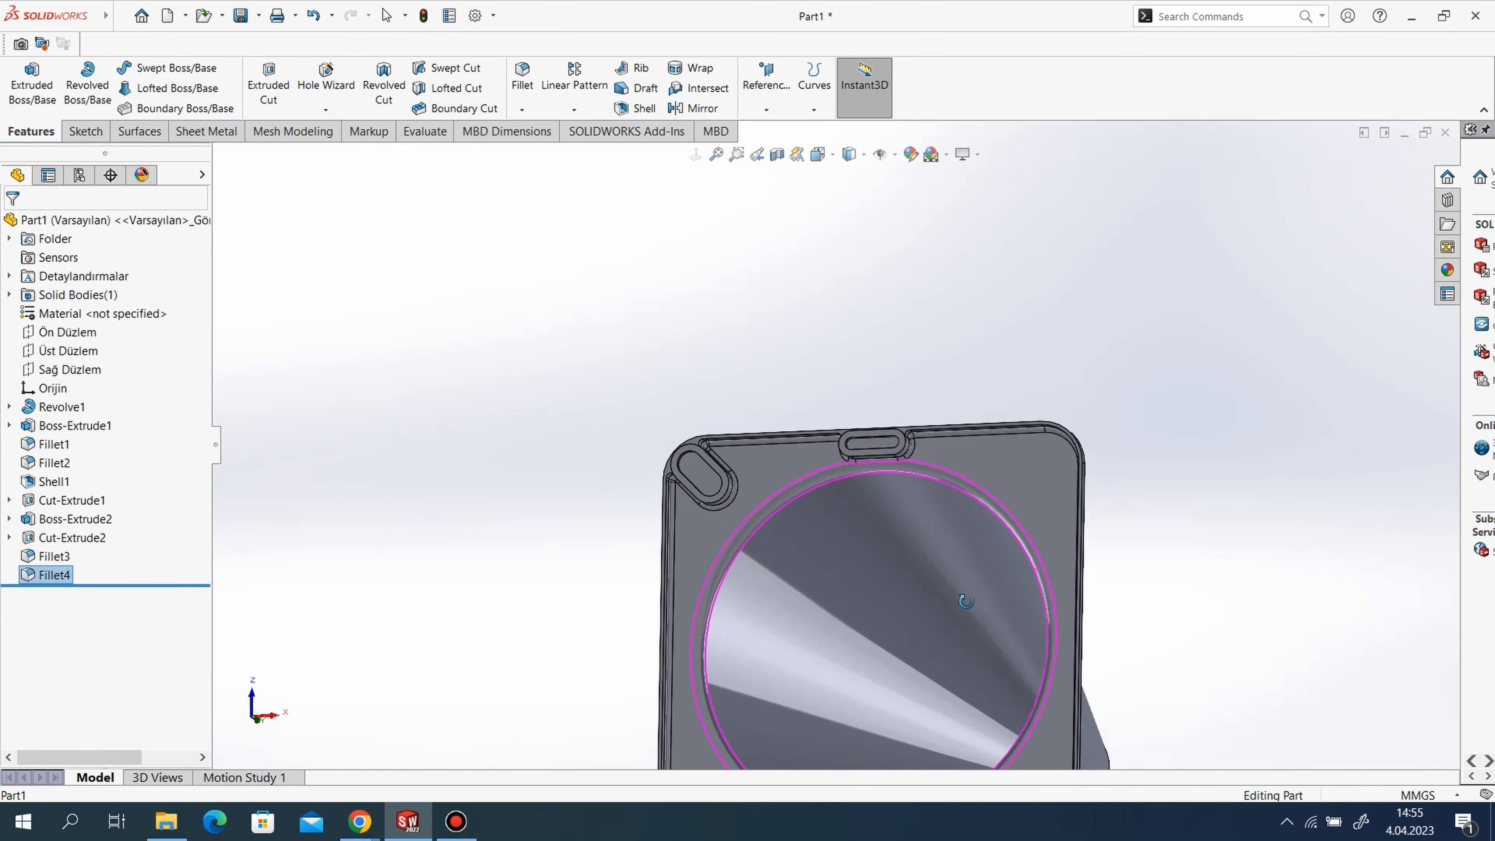
Set up a circular pattern about the small hole's edge and clear the preselected fillet from its features.
{"action": "left_click", "coordinate": [573, 110]}
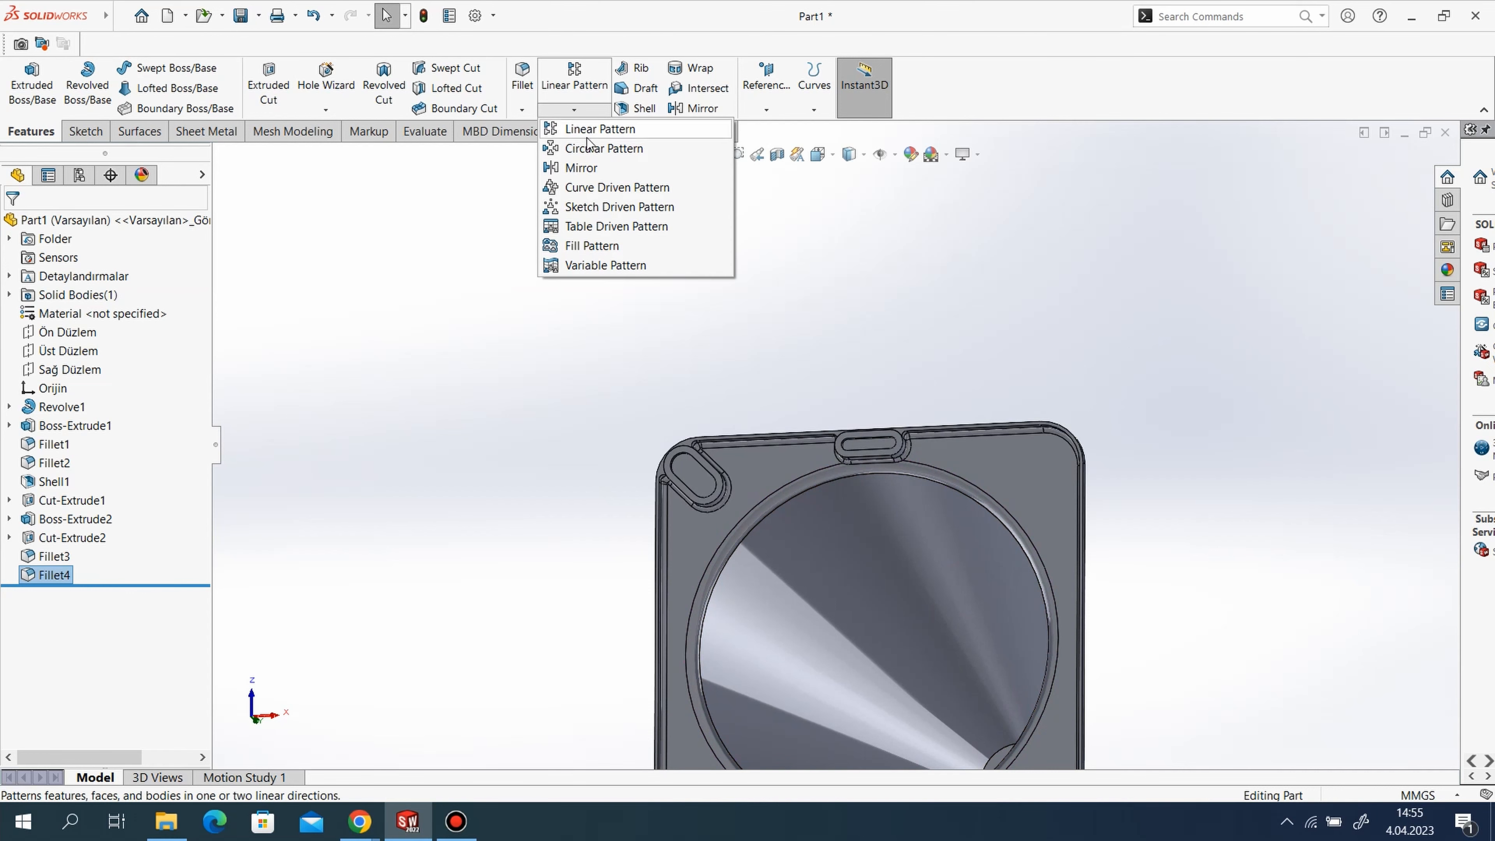
{"action": "left_click", "coordinate": [591, 144]}
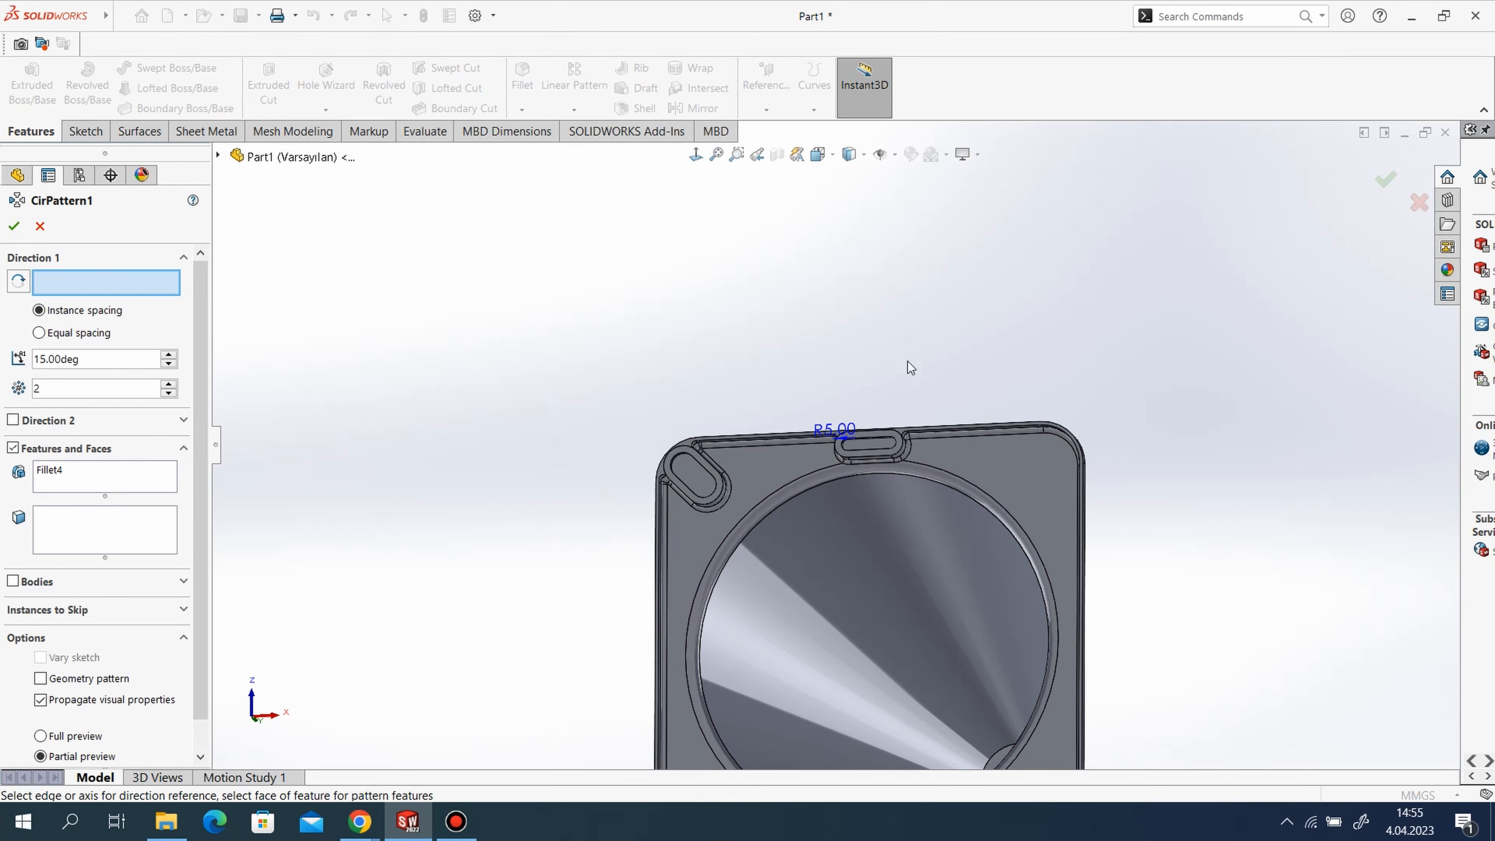
{"action": "scroll", "coordinate": [908, 360], "scroll_direction": "up", "scroll_amount": 5}
{"action": "scroll", "coordinate": [939, 486], "scroll_direction": "down", "scroll_amount": 3}
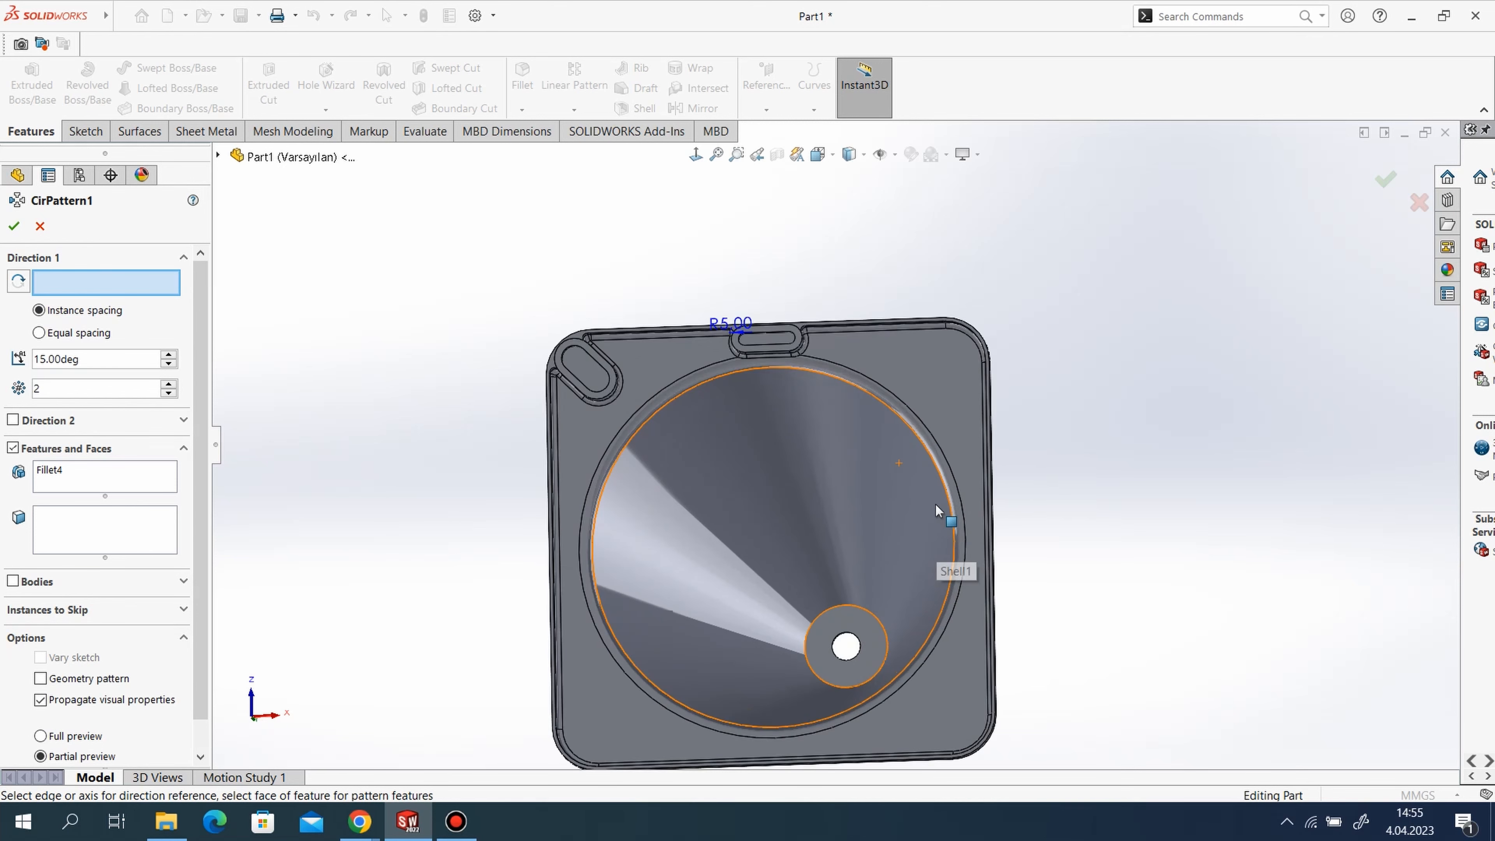
{"action": "left_click", "coordinate": [838, 659]}
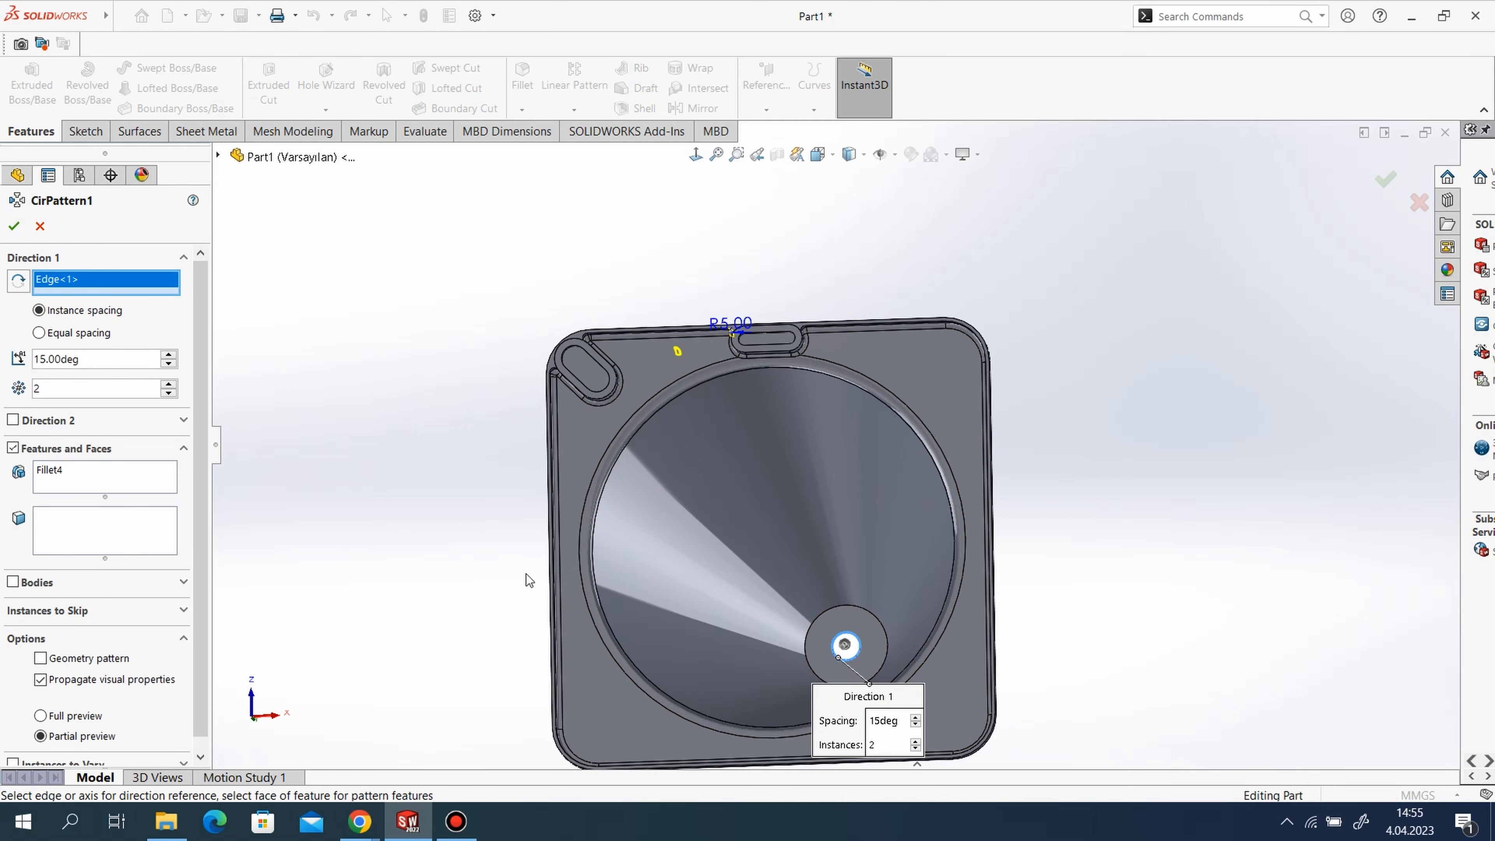
{"action": "right_click", "coordinate": [66, 483]}
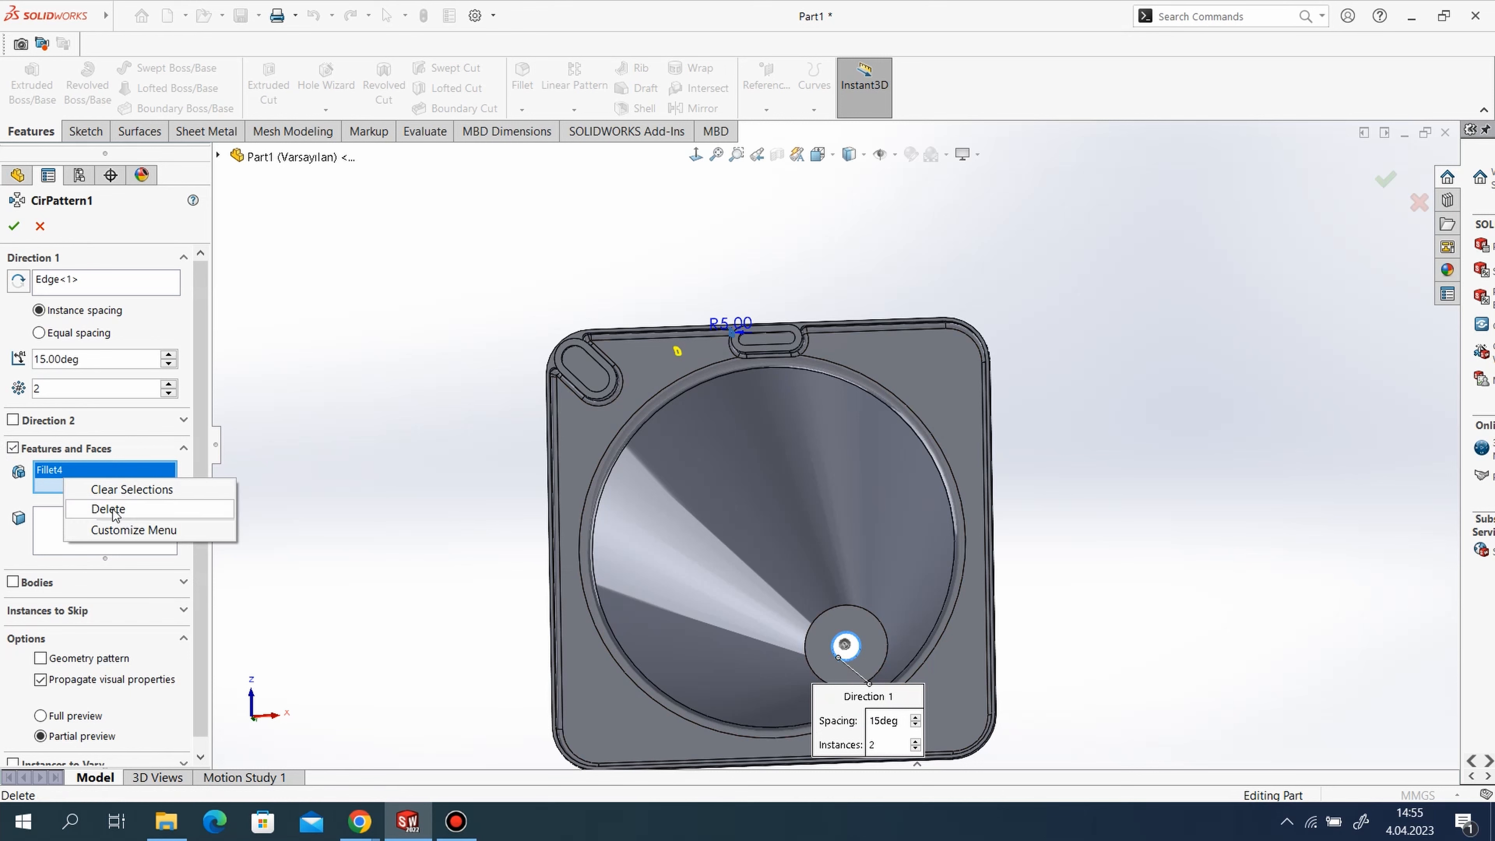
{"action": "left_click", "coordinate": [126, 511]}
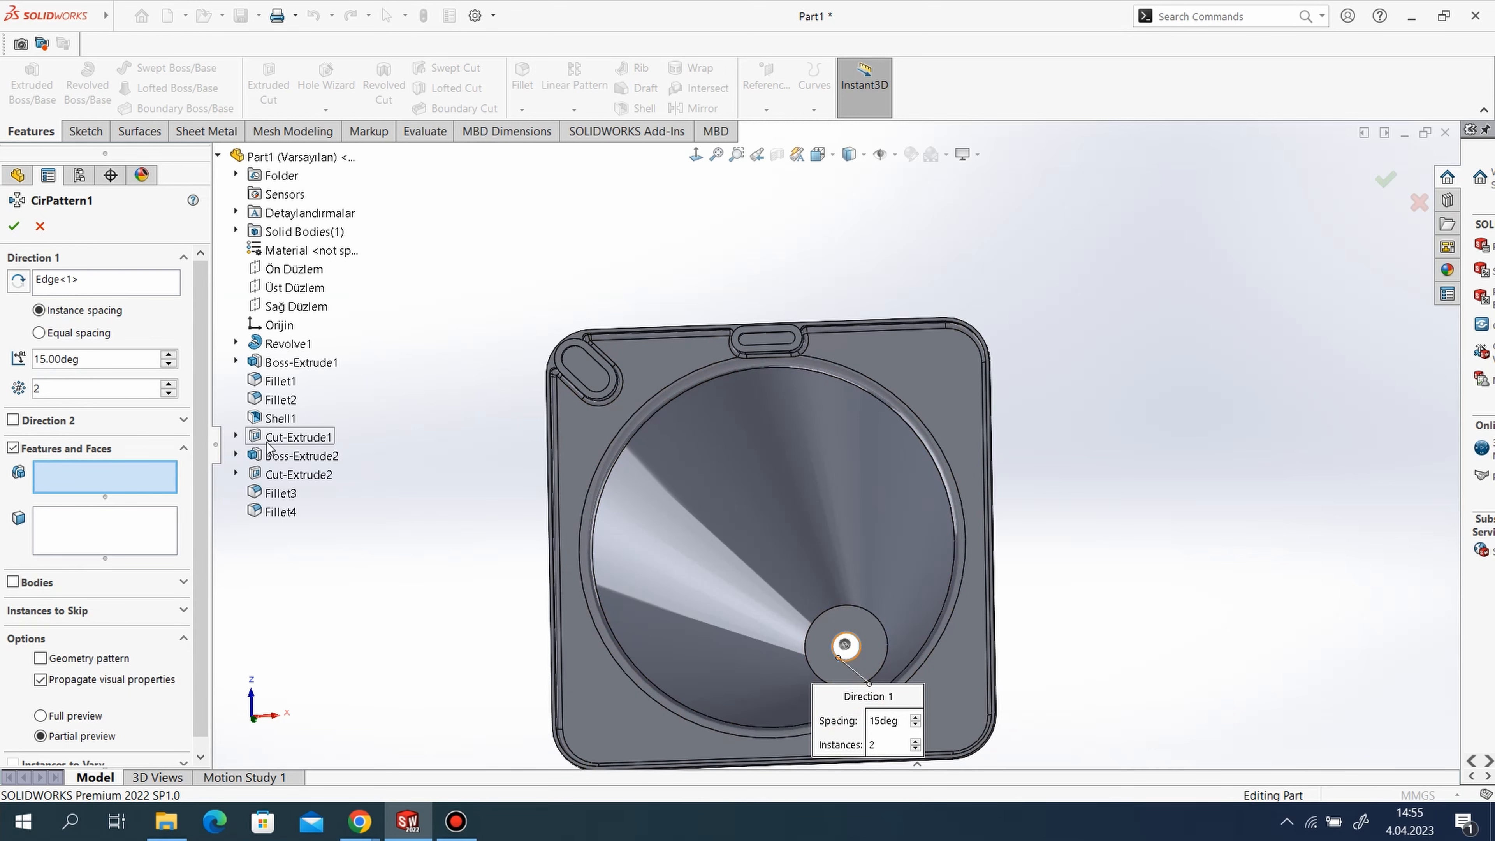
Try to pattern the slot bosses, their recess cut, Fillet3 and Fillet4 as four equally spaced instances over 360°.
{"action": "left_click", "coordinate": [269, 456]}
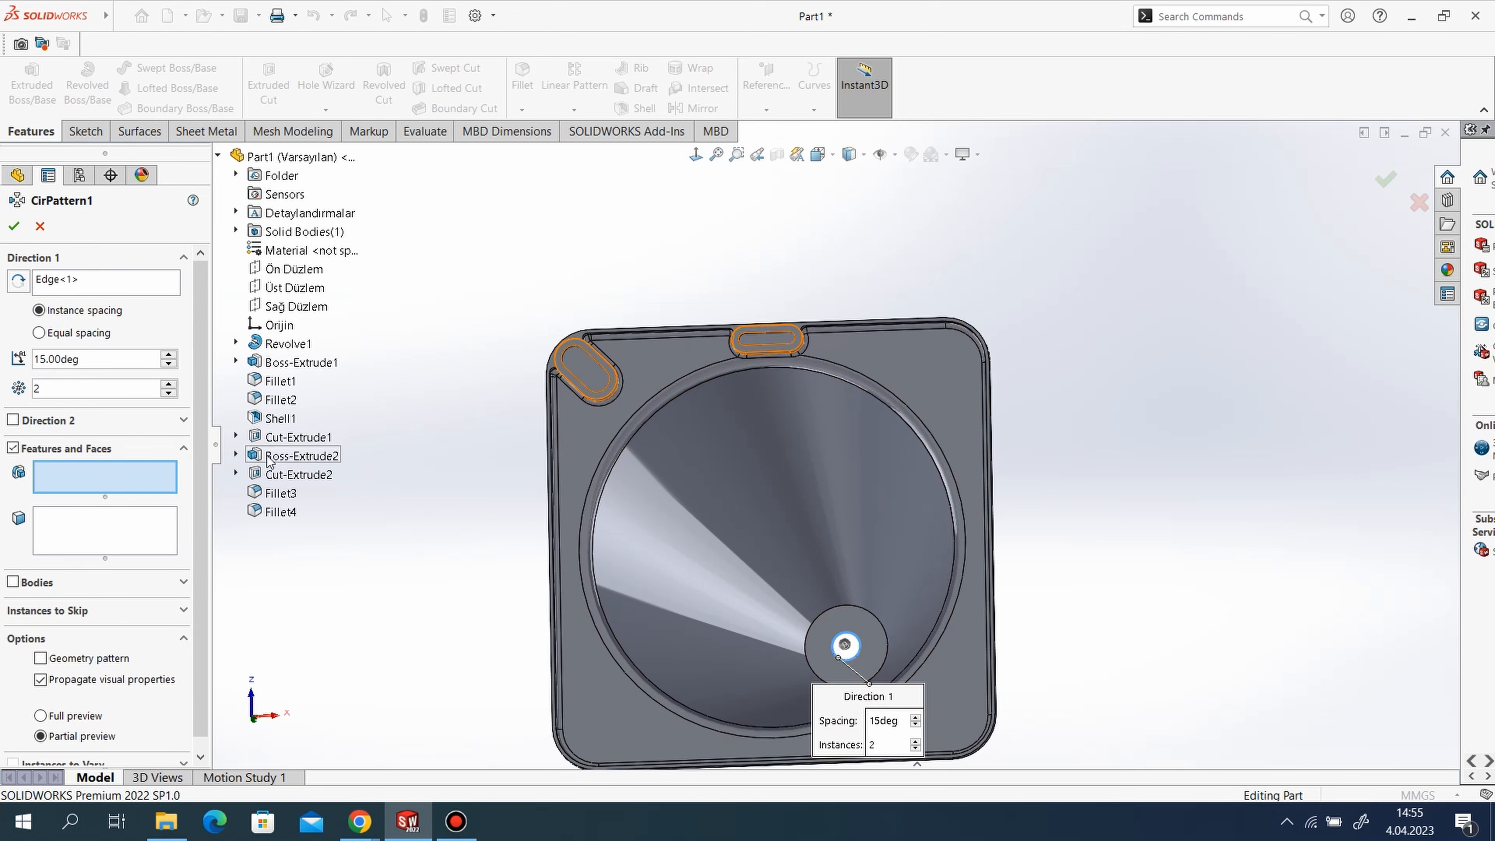
{"action": "left_click", "coordinate": [270, 477]}
{"action": "left_click", "coordinate": [276, 493]}
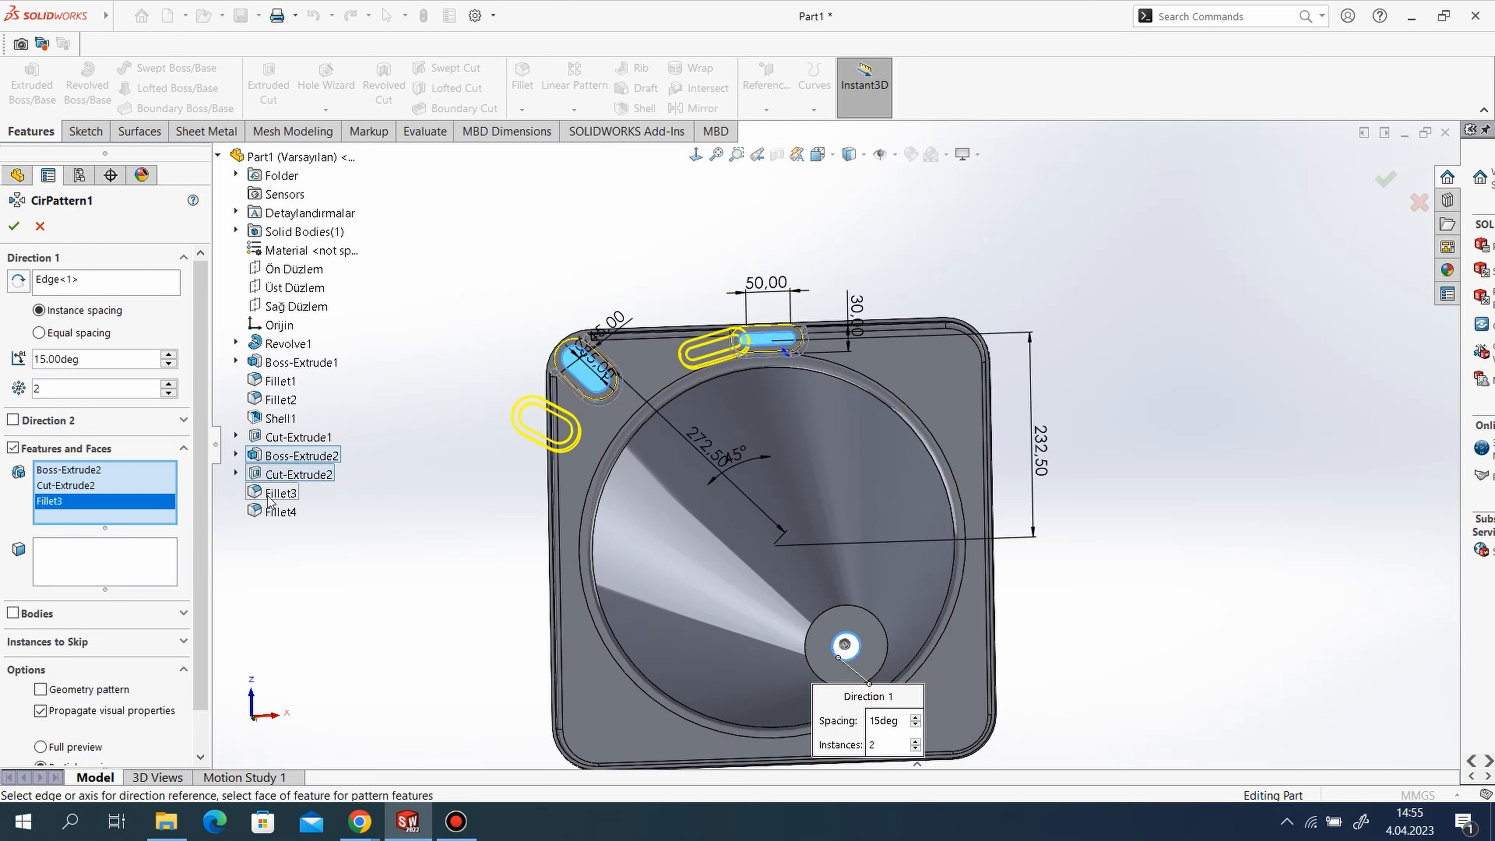
{"action": "left_click", "coordinate": [254, 516]}
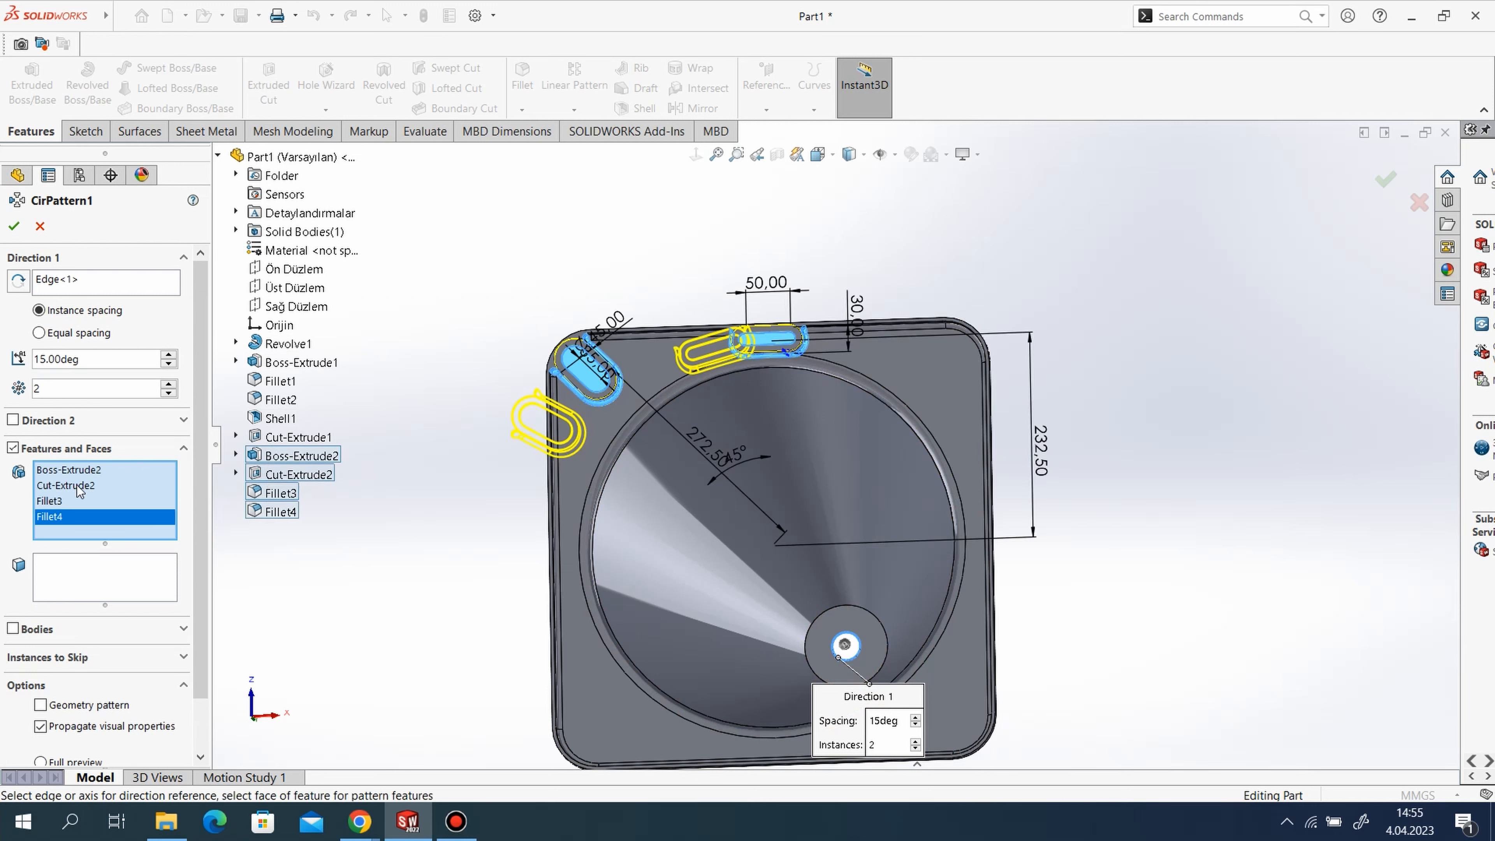
{"action": "left_click", "coordinate": [76, 334]}
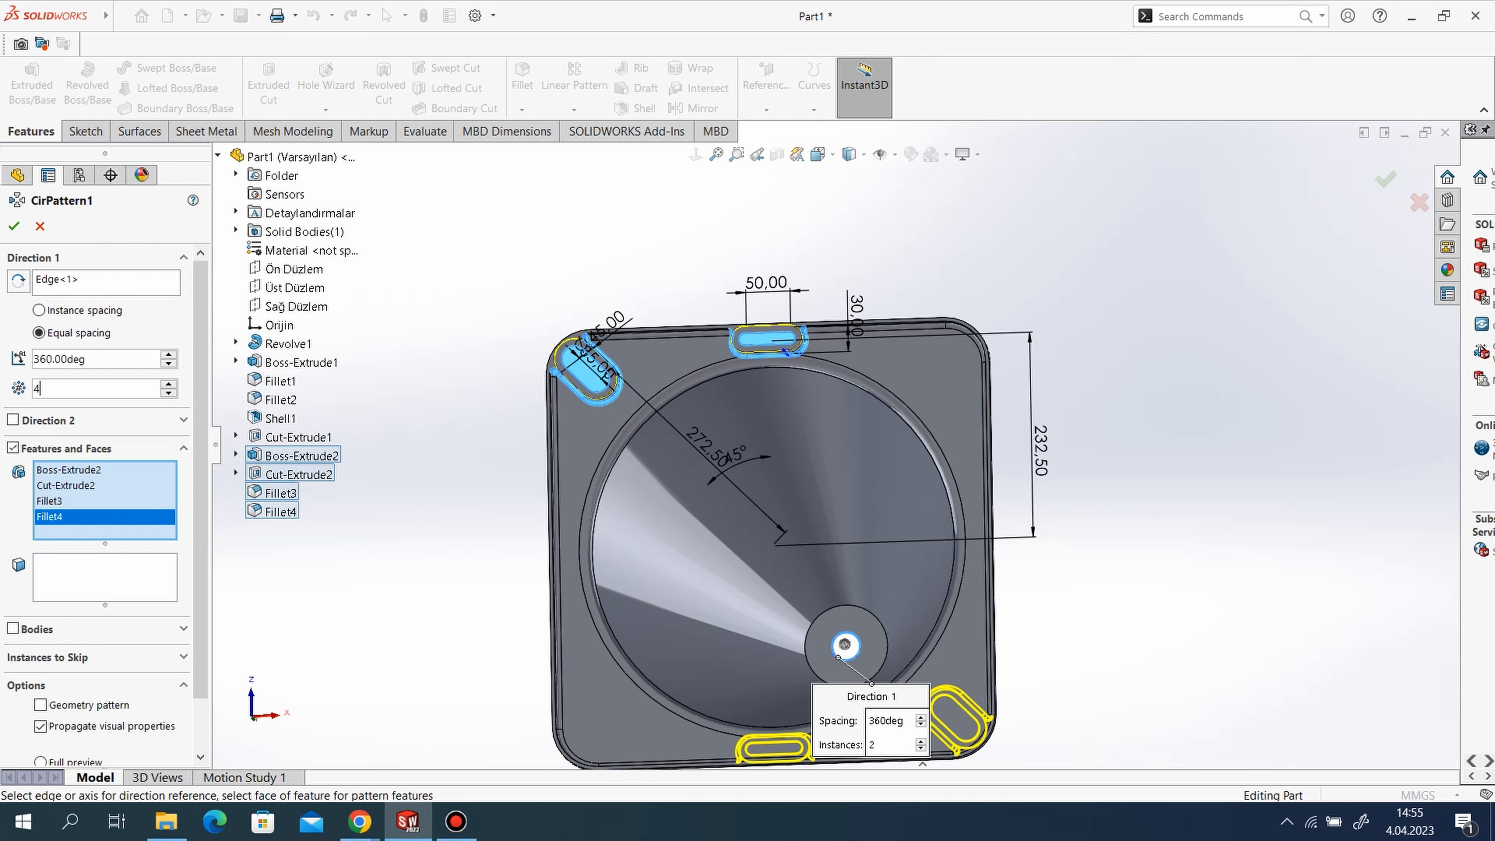
{"action": "type", "text": "4"}
{"action": "key", "text": "Return"}
{"action": "left_click", "coordinate": [14, 225]}
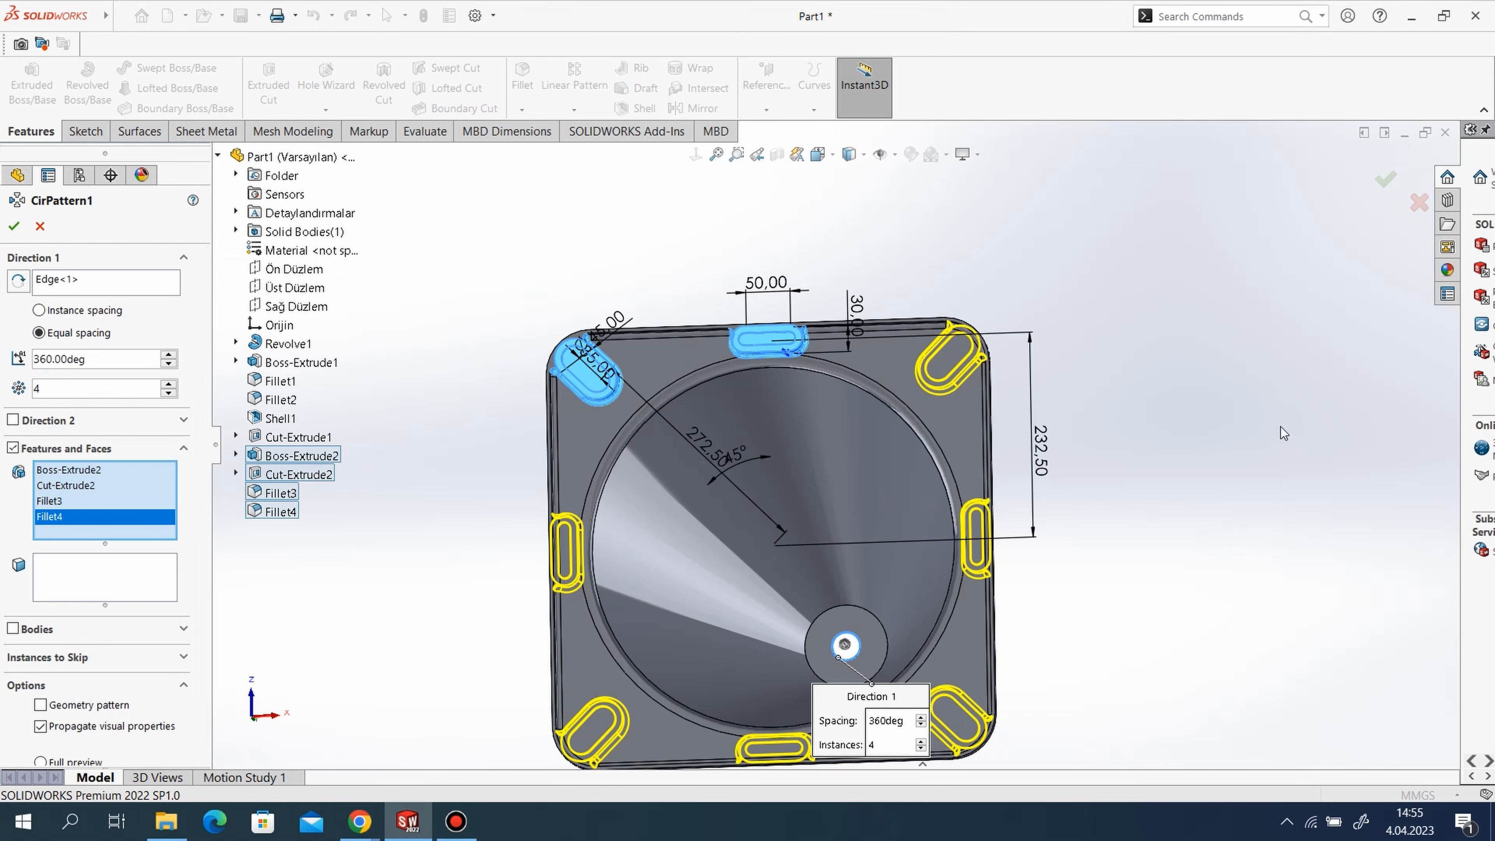
{"action": "left_click", "coordinate": [13, 231]}
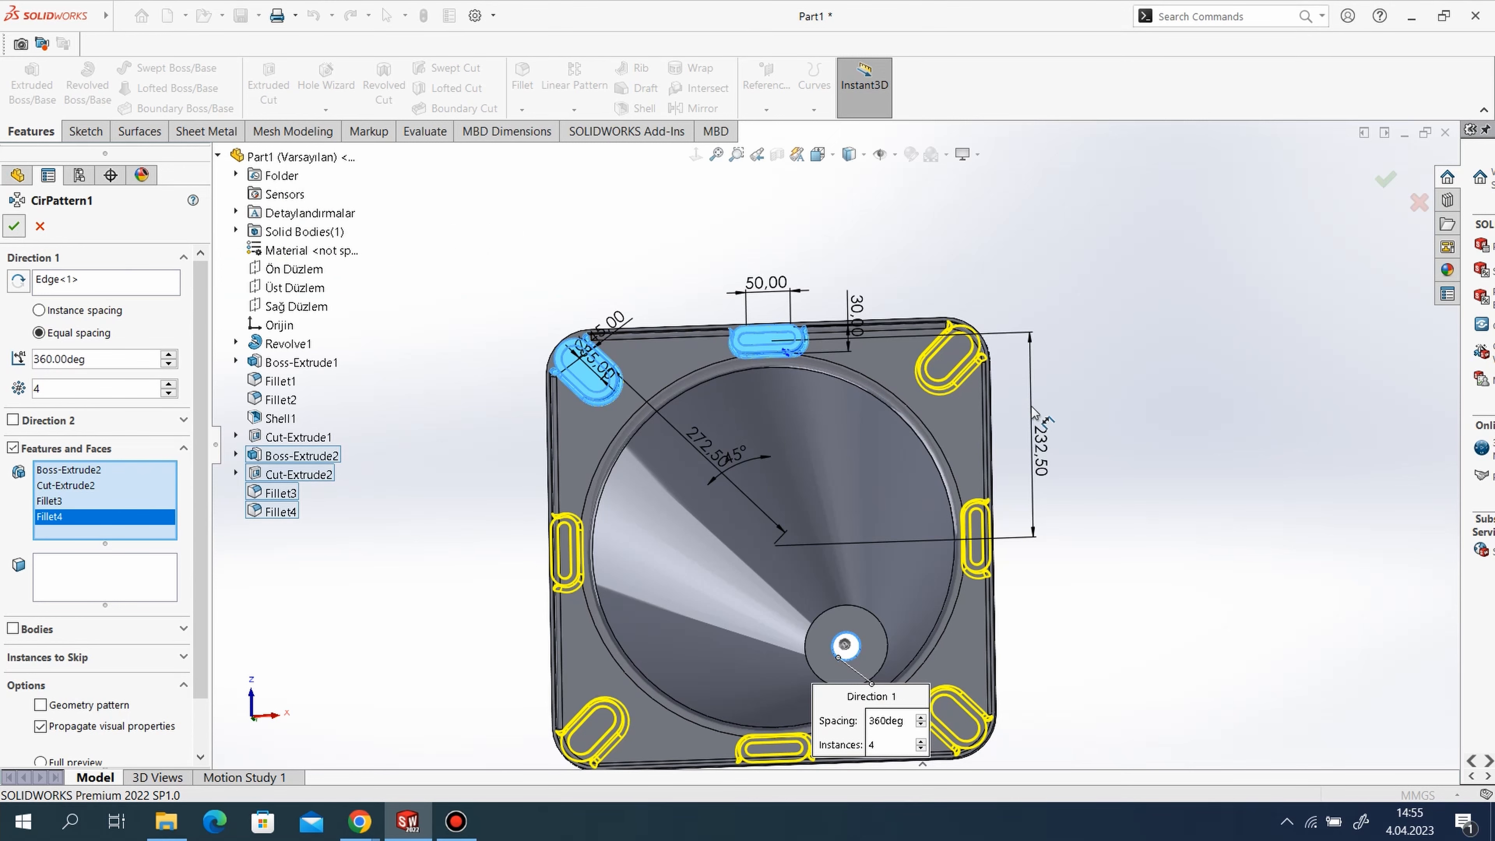
Try the same circular pattern with only two instances, and cancel it.
{"action": "middle_click_drag", "start_coordinate": [1080, 483], "coordinate": [1060, 412]}
{"action": "left_click", "coordinate": [88, 488]}
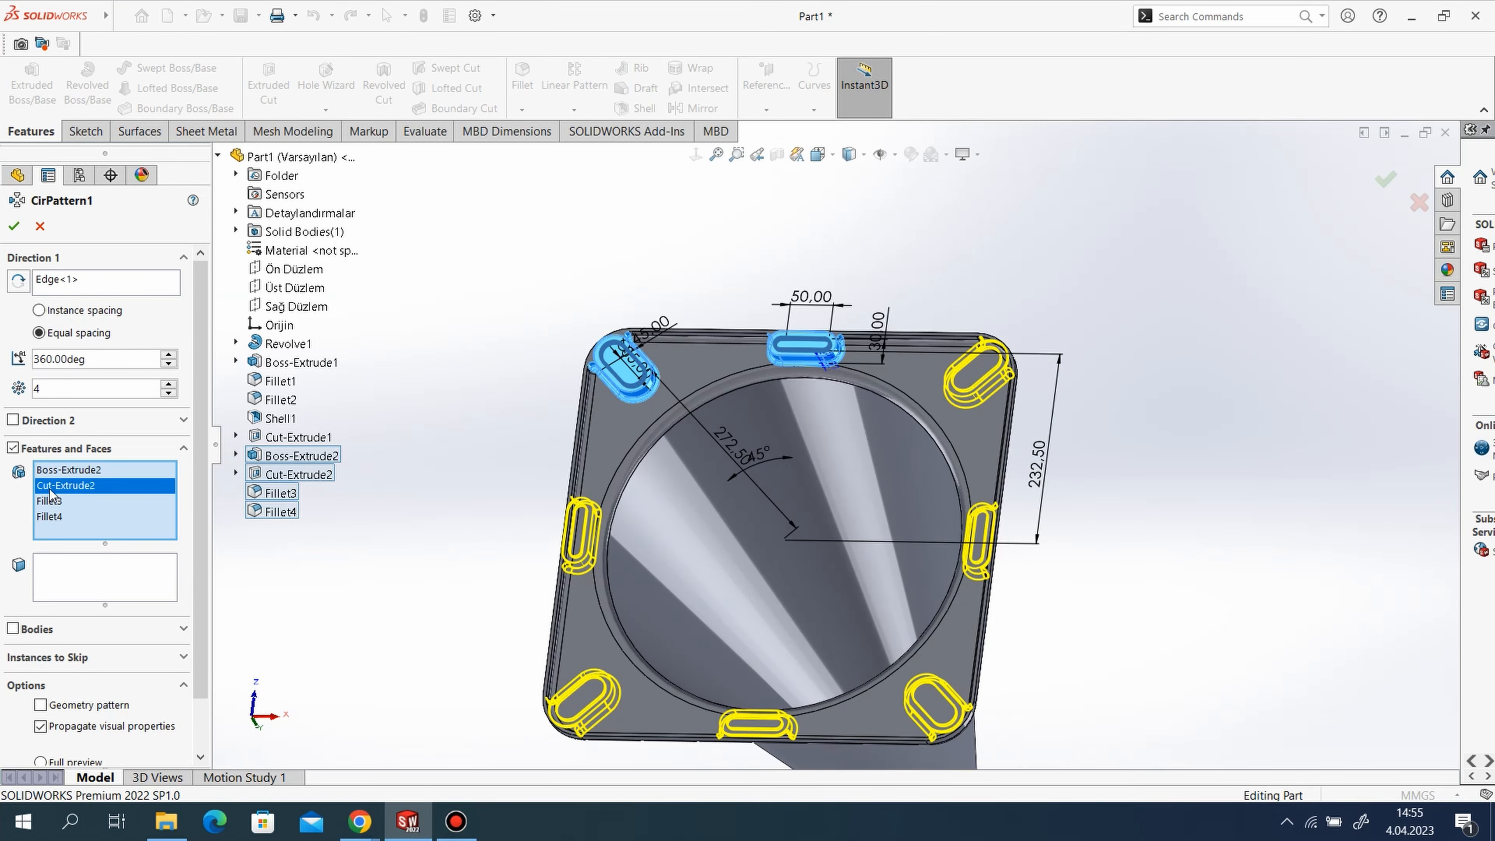
{"action": "left_click", "coordinate": [58, 517]}
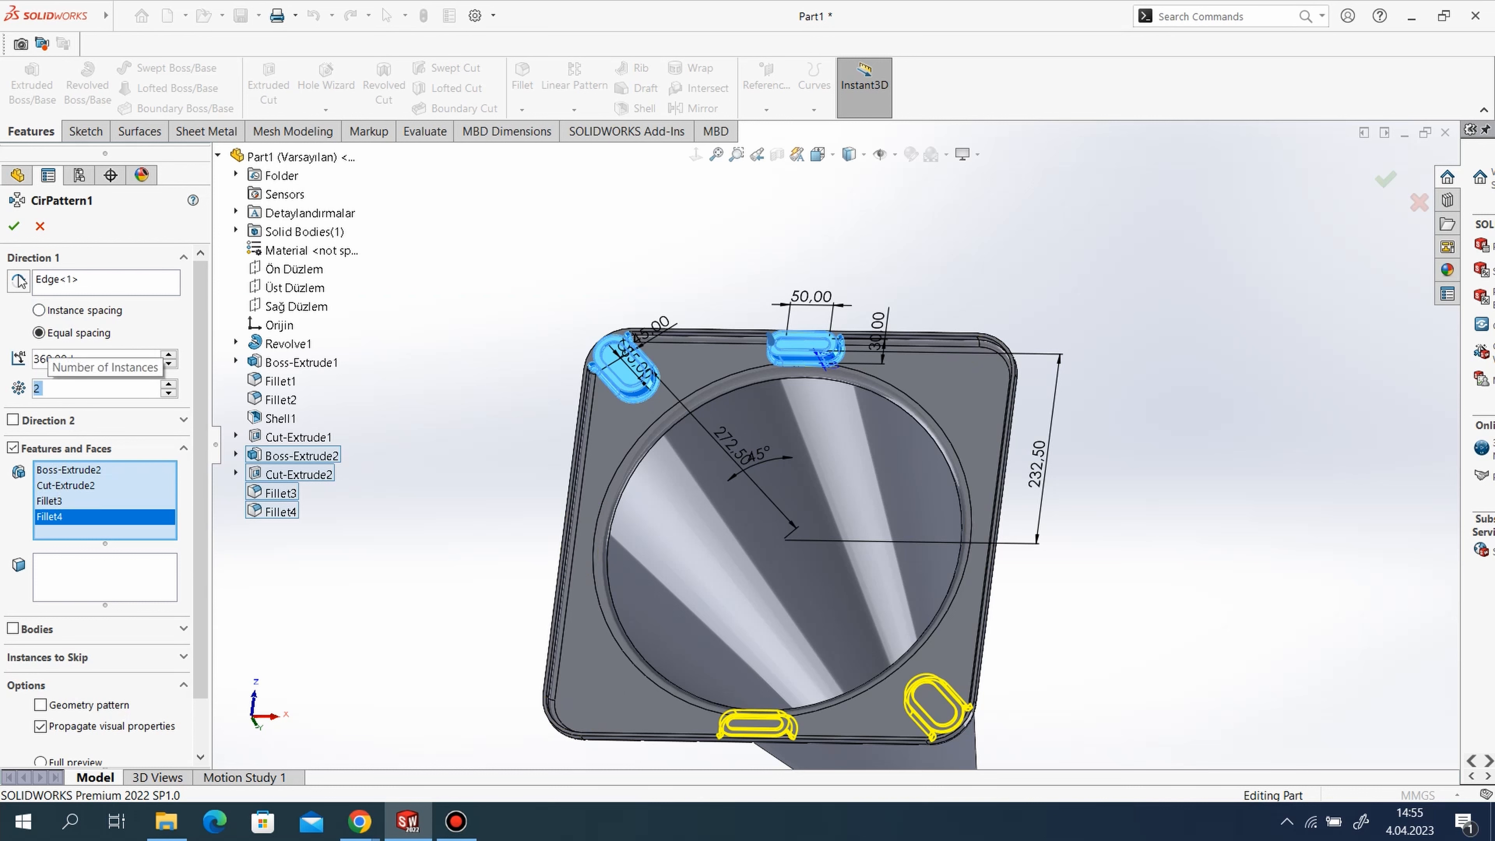
{"action": "left_click", "coordinate": [13, 230]}
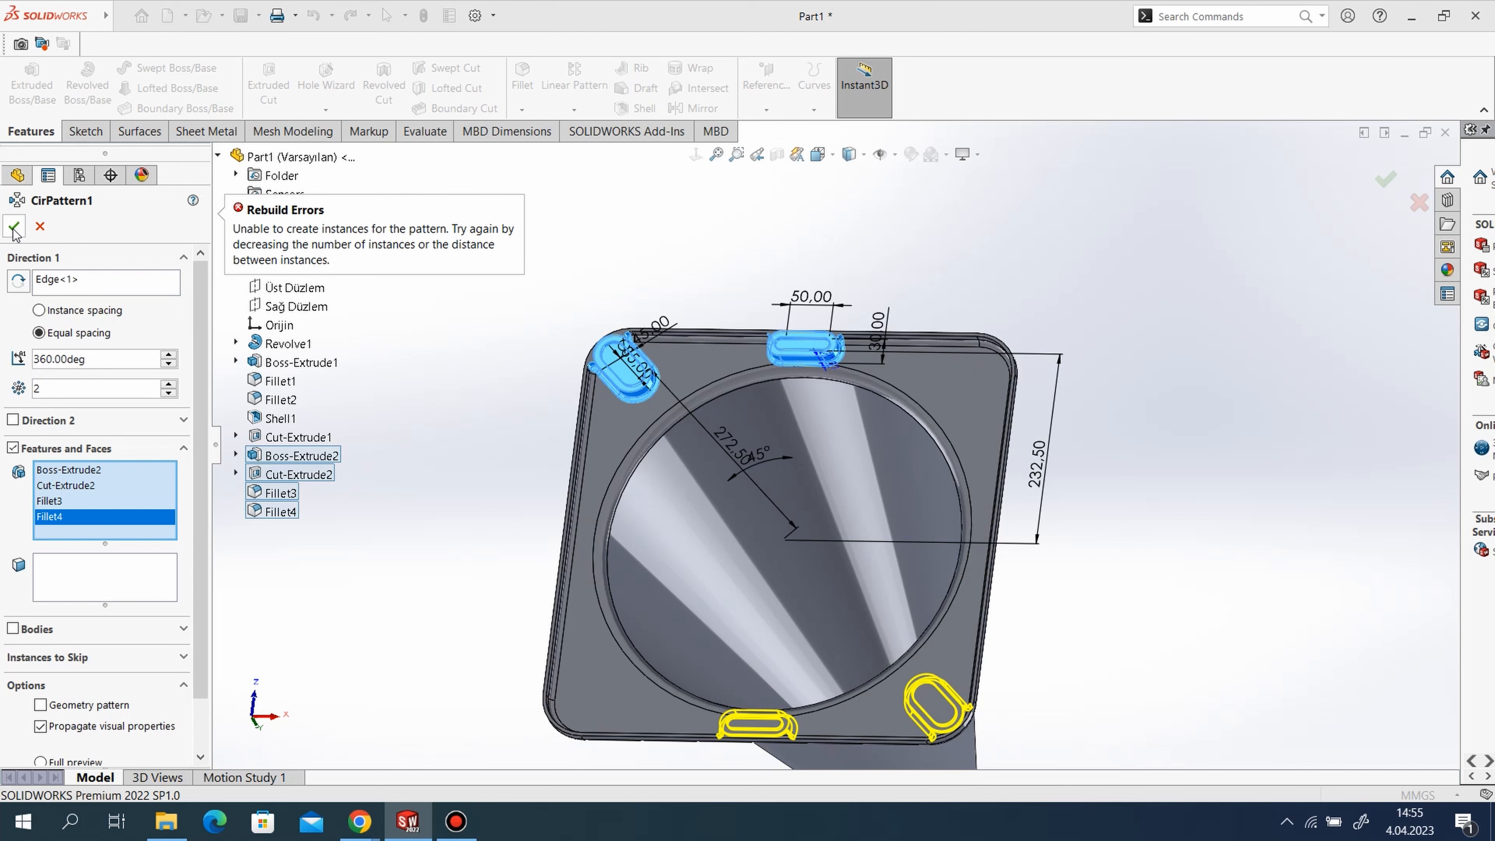
{"action": "left_click", "coordinate": [39, 227]}
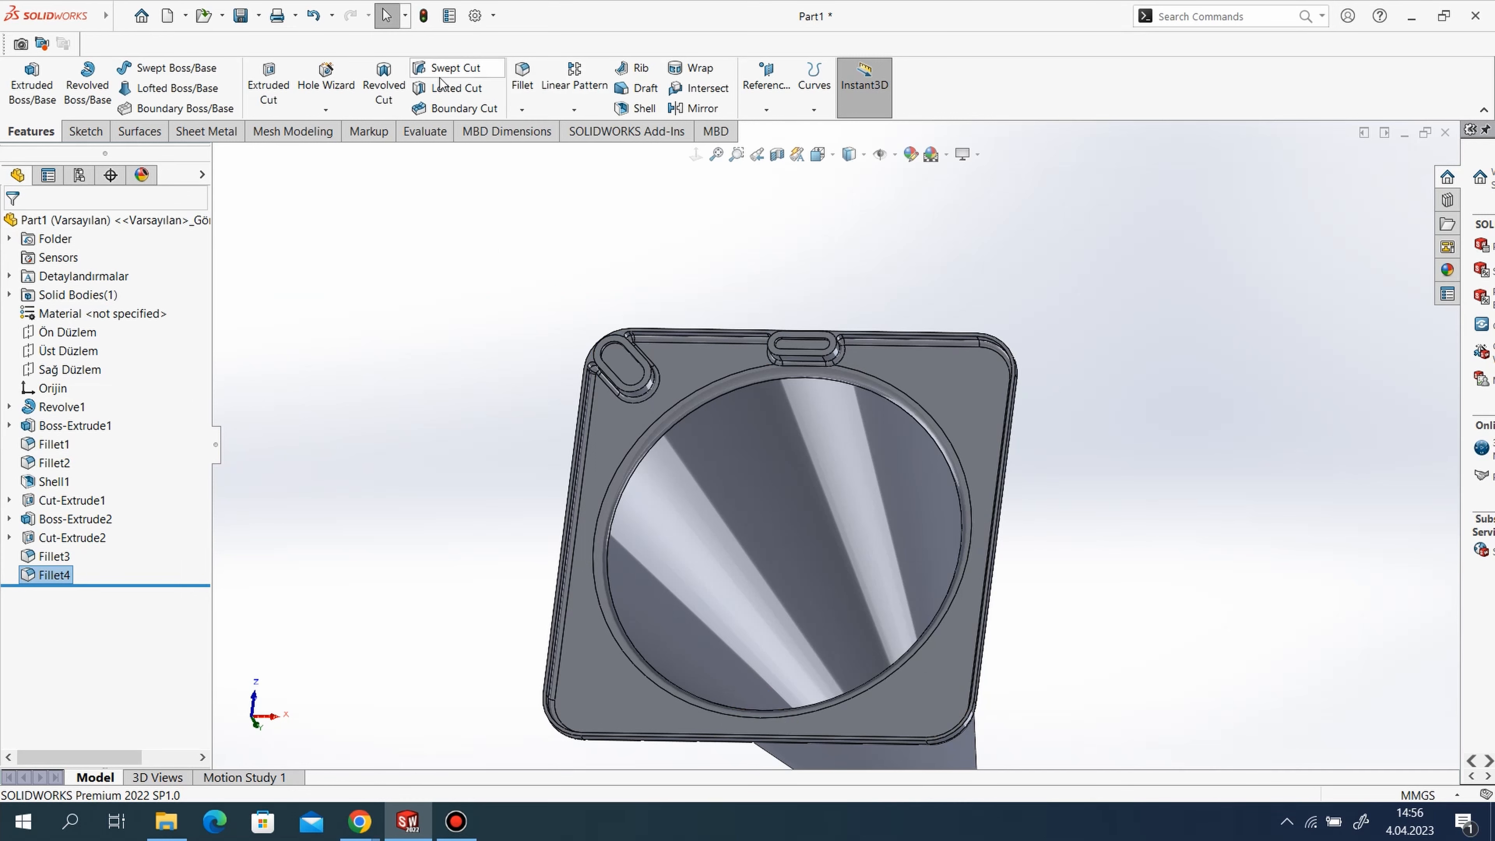
Set up a circular pattern about the large round opening's edge with Boss-Extrude2 as its only feature.
{"action": "left_click", "coordinate": [571, 108]}
{"action": "left_click", "coordinate": [594, 147]}
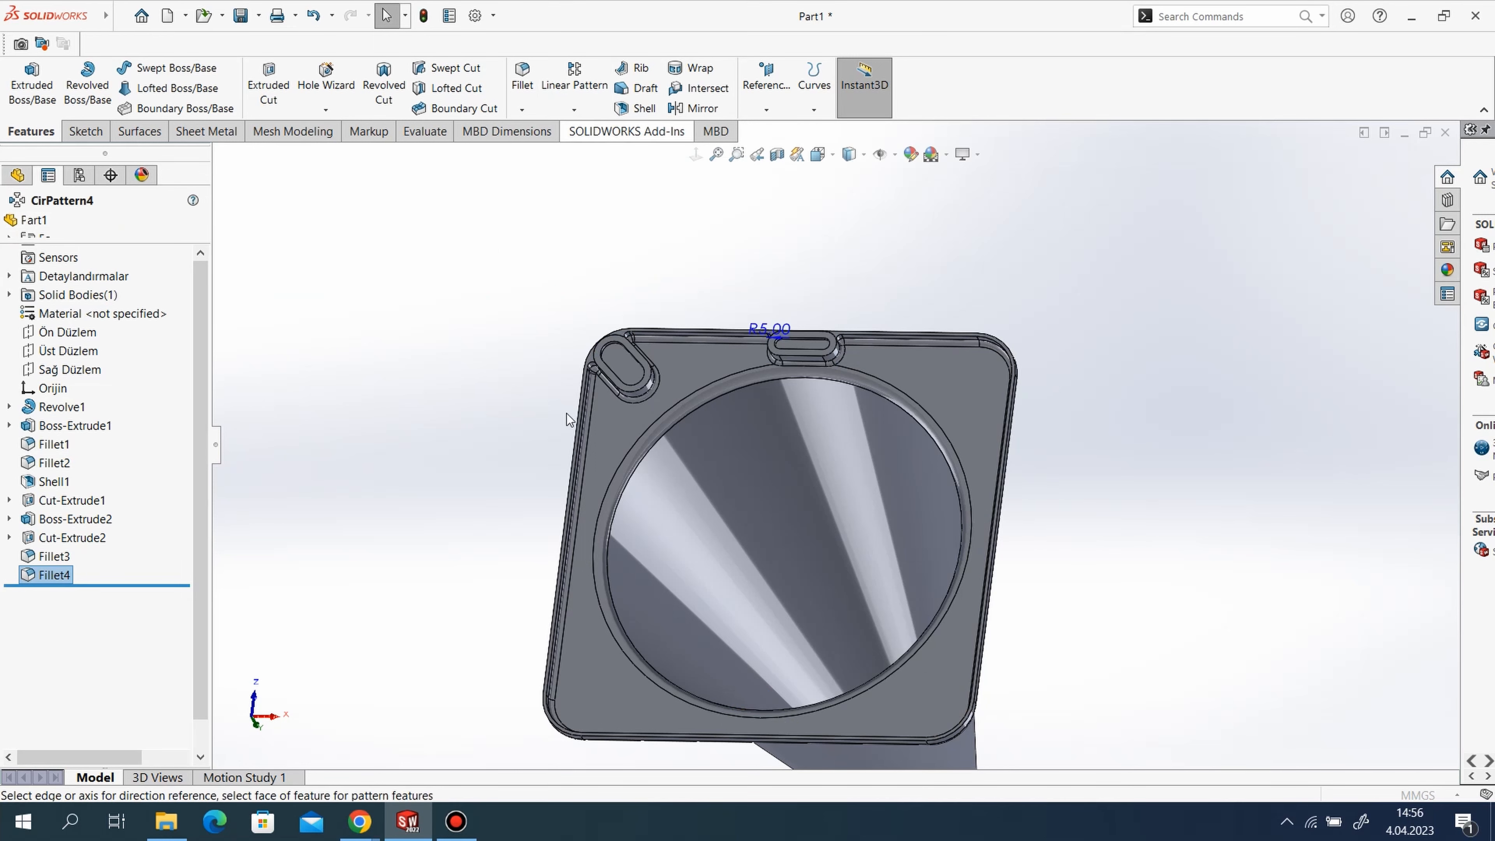
{"action": "left_click", "coordinate": [640, 463]}
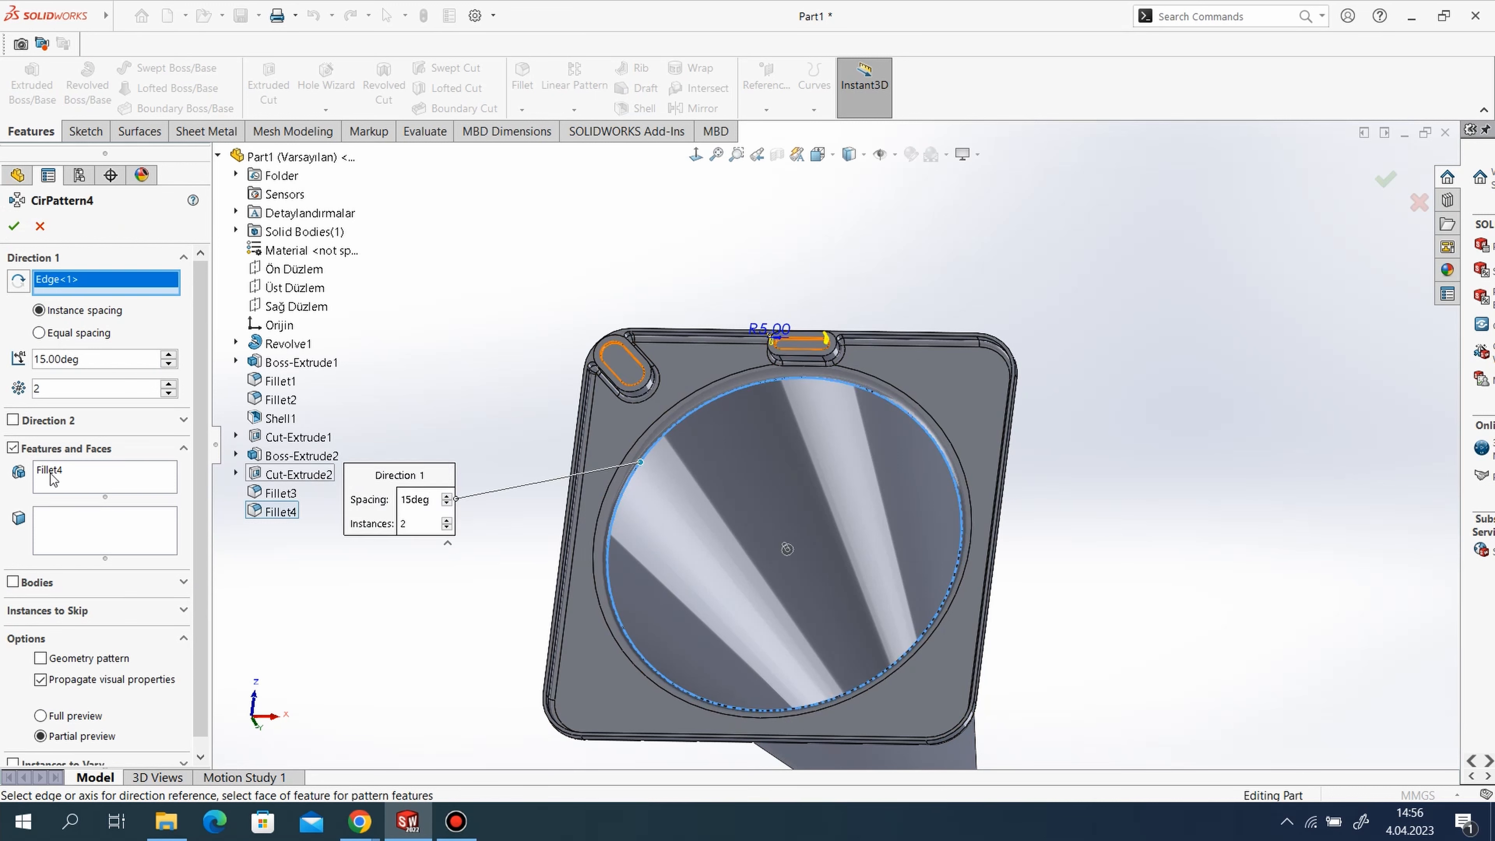
{"action": "right_click", "coordinate": [52, 478]}
{"action": "left_click", "coordinate": [88, 506]}
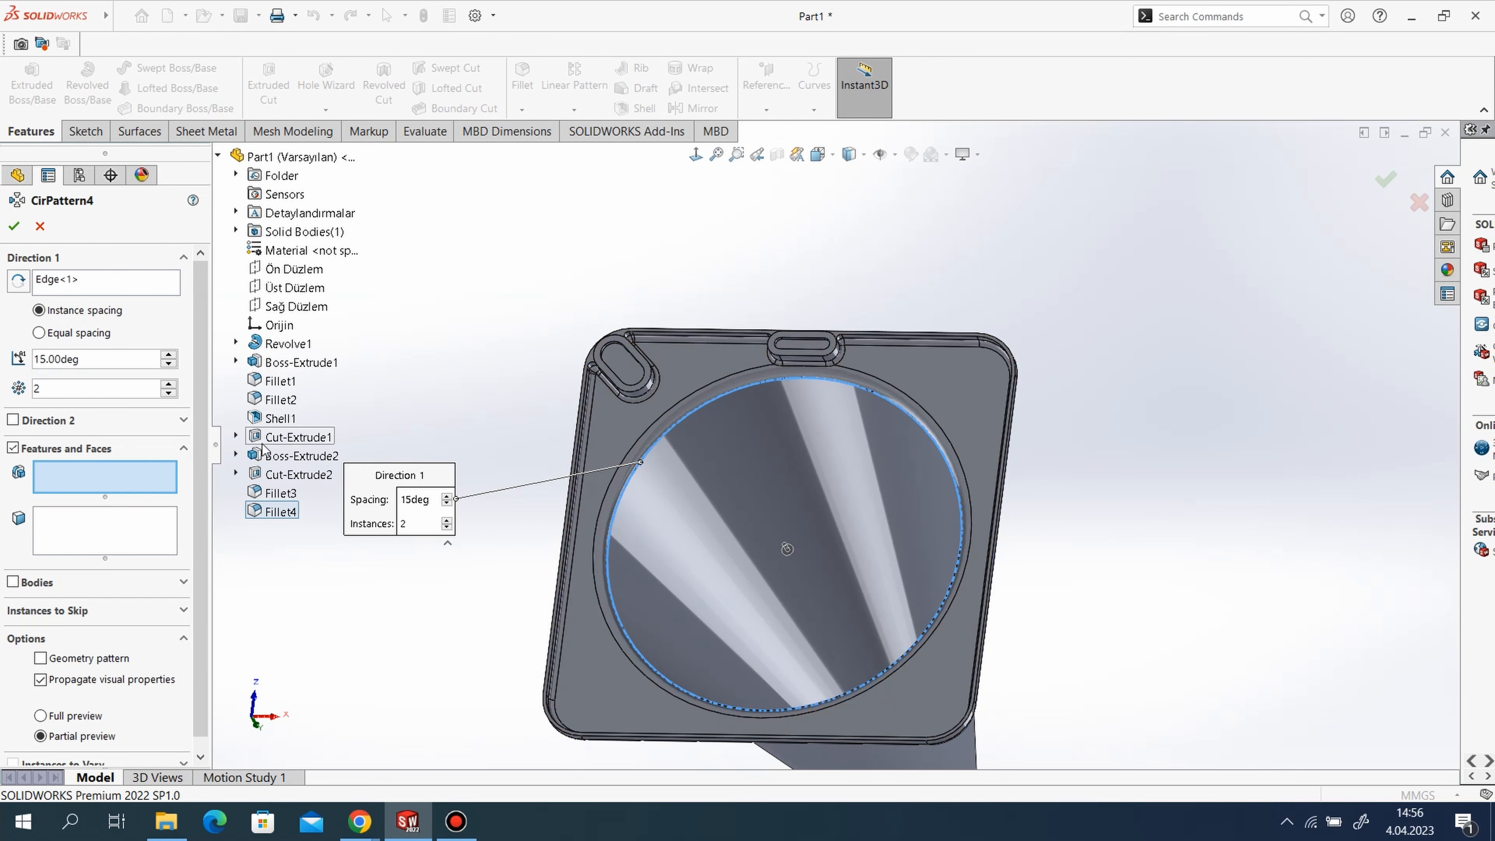
{"action": "left_click", "coordinate": [262, 457]}
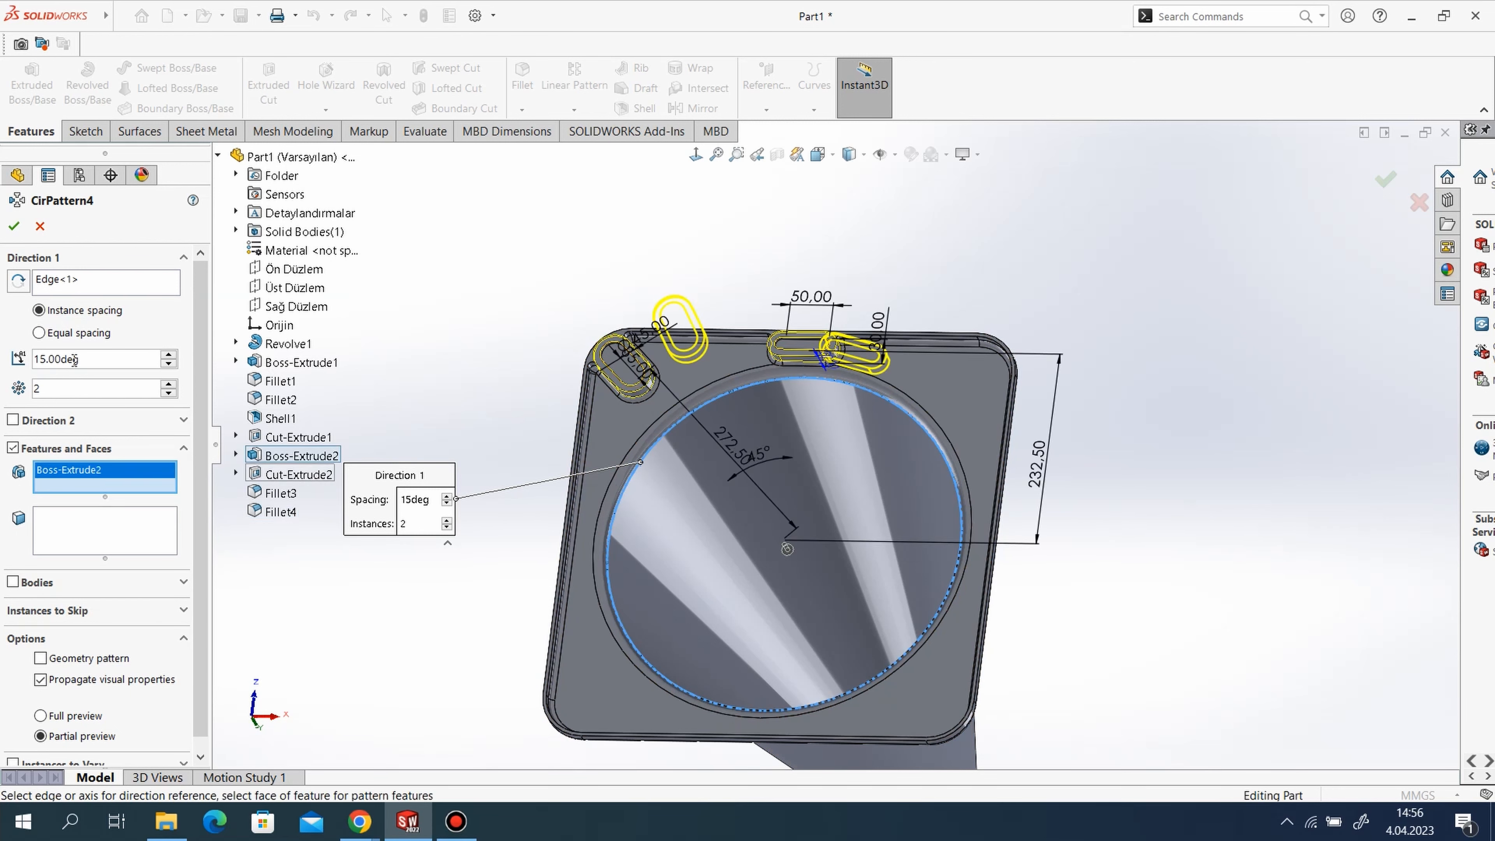
Space four instances equally over 360°, add the recess cut Cut-Extrude2 to the features, and complete the circular pattern.
{"action": "type", "text": "36"}
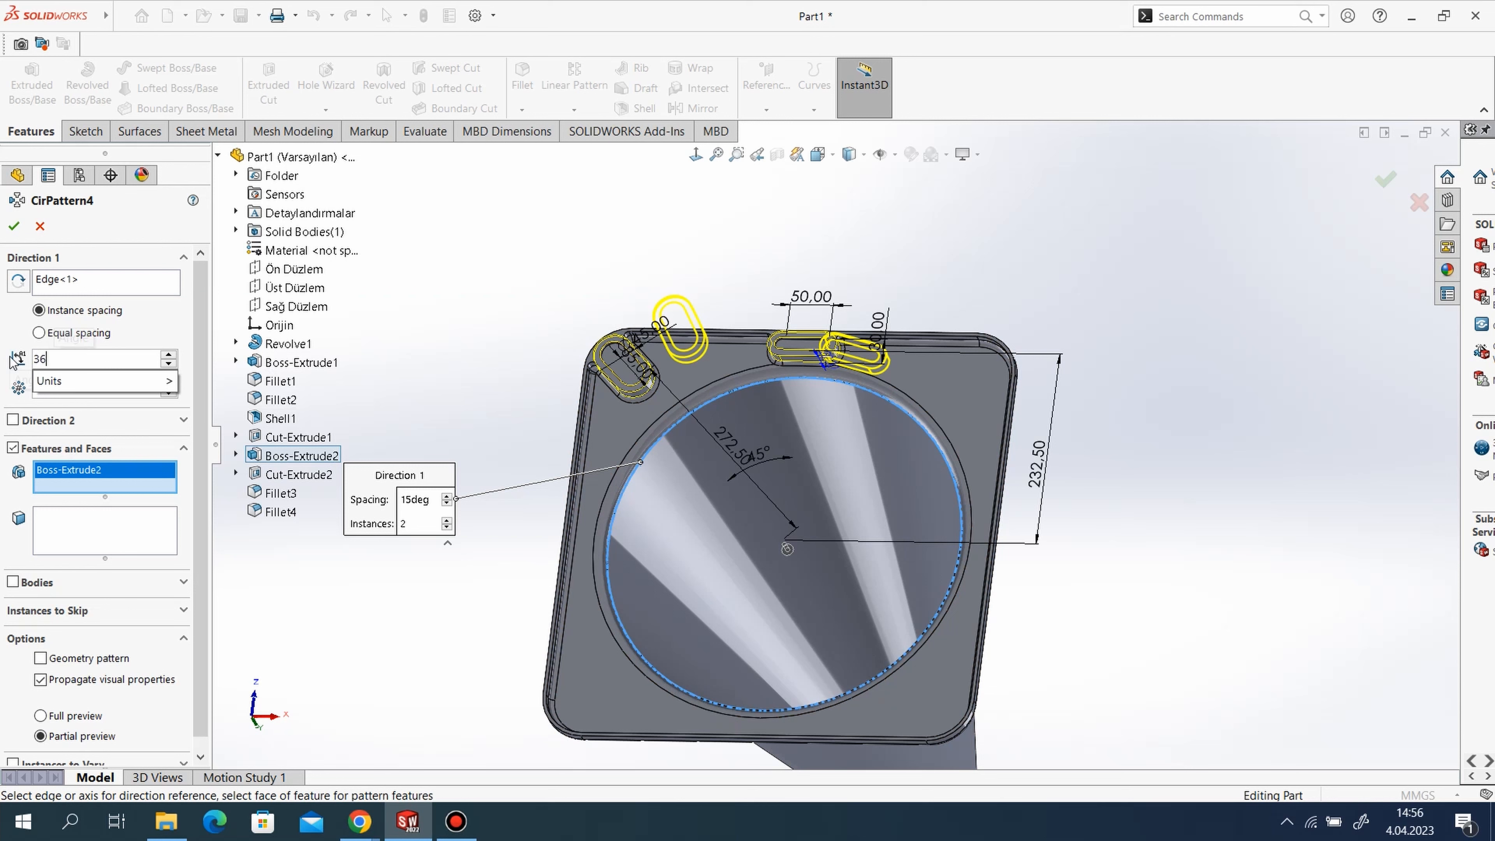
{"action": "type", "text": "0"}
{"action": "key", "text": "Return"}
{"action": "left_click", "coordinate": [39, 332]}
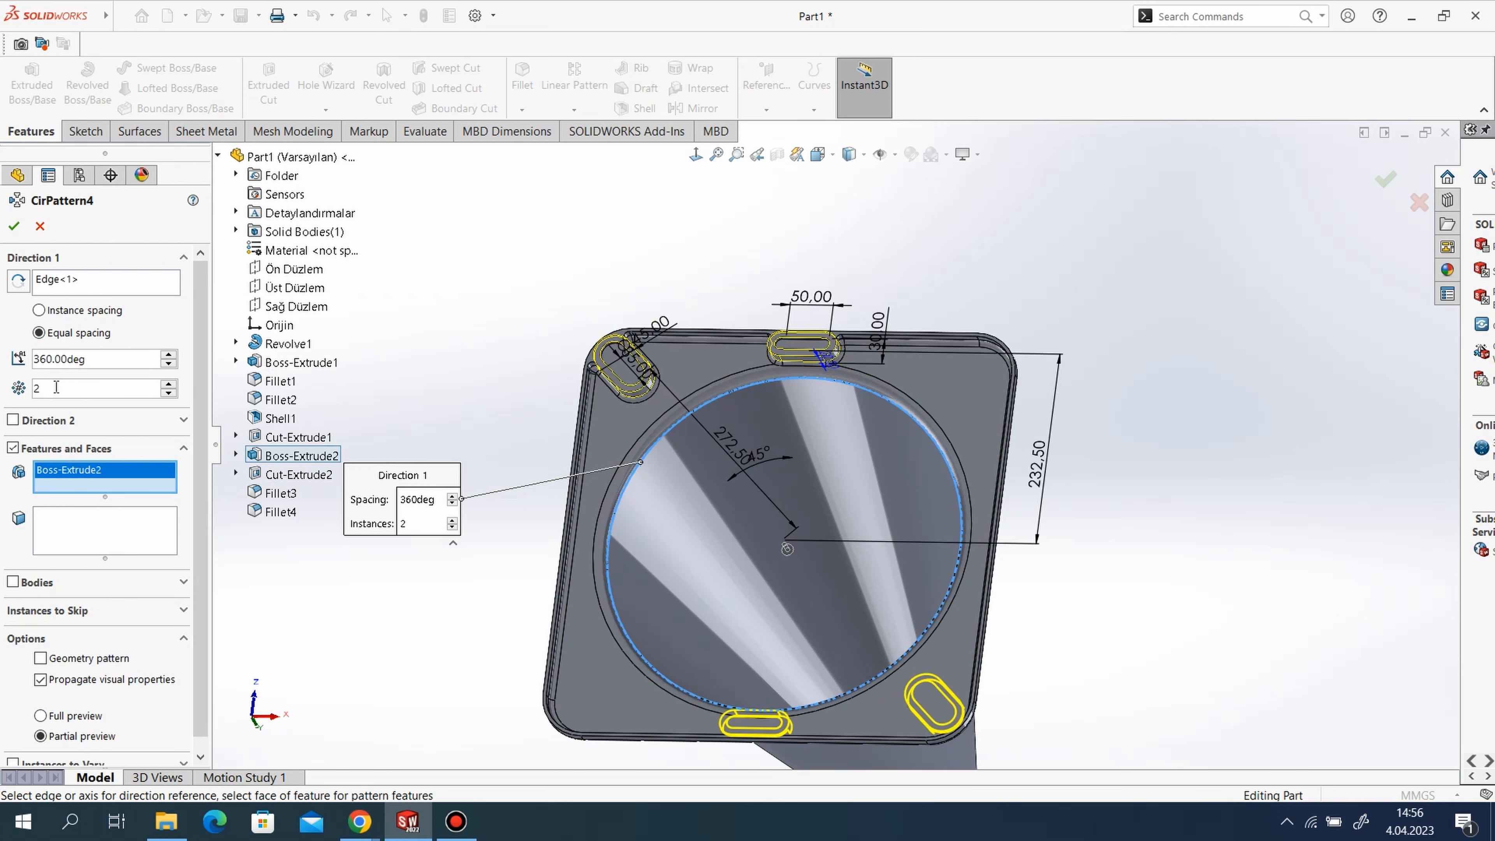
{"action": "key", "text": "Return"}
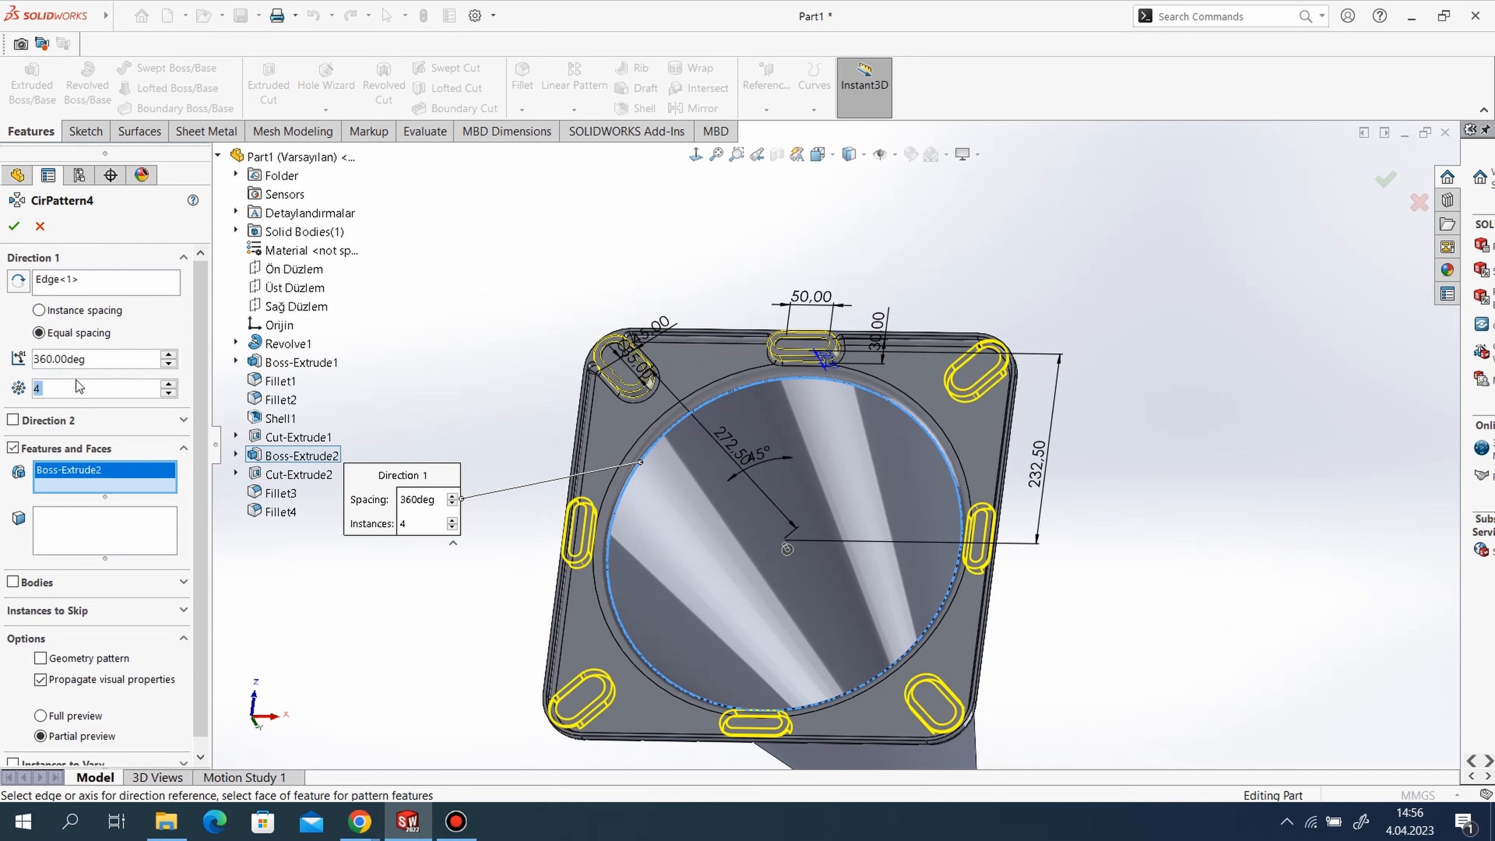
{"action": "left_click", "coordinate": [112, 487]}
{"action": "left_click", "coordinate": [282, 479]}
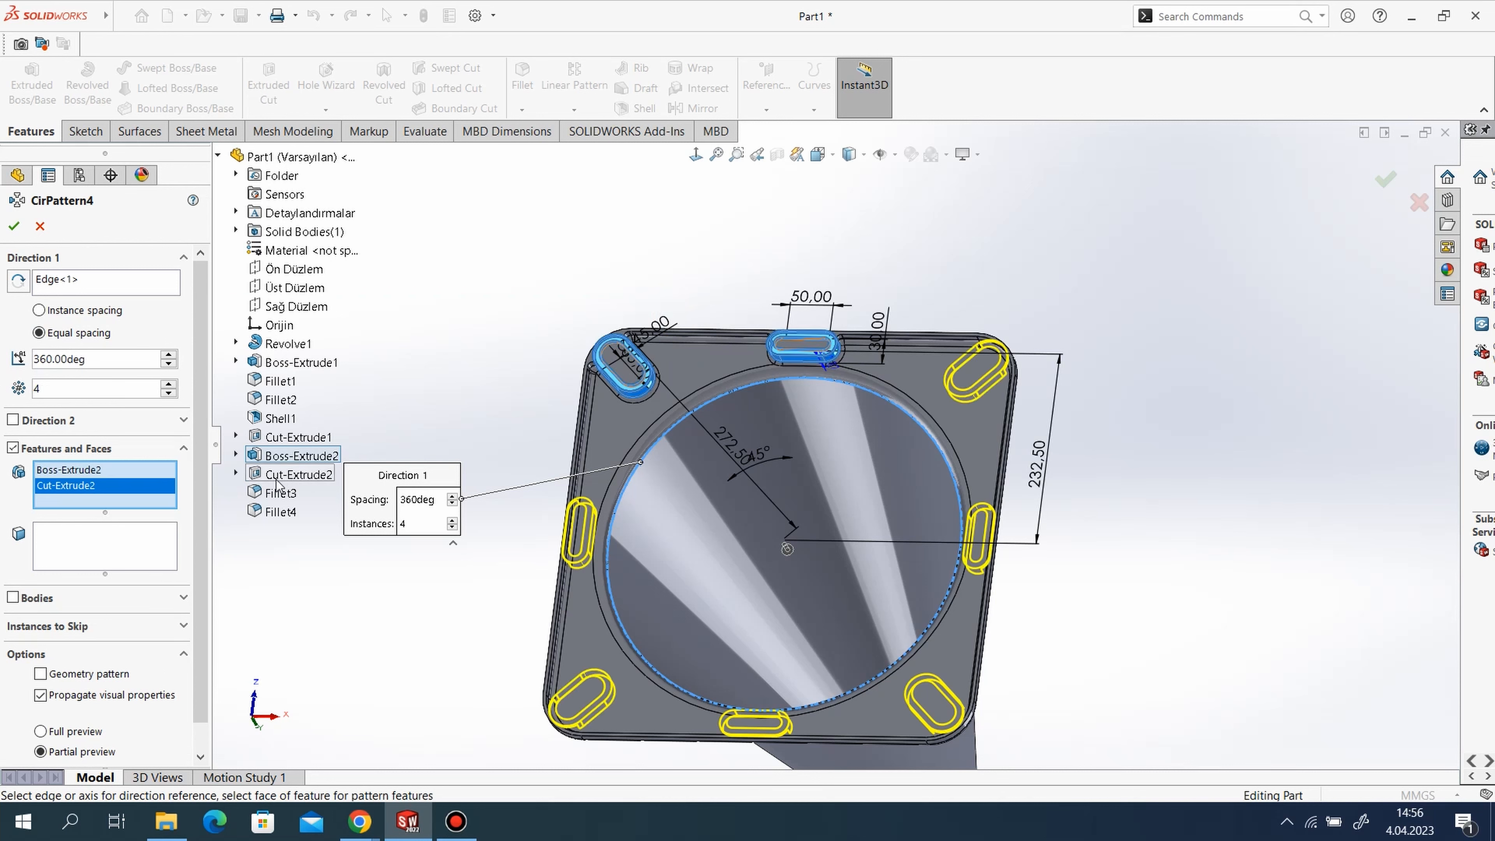
{"action": "left_click", "coordinate": [14, 227]}
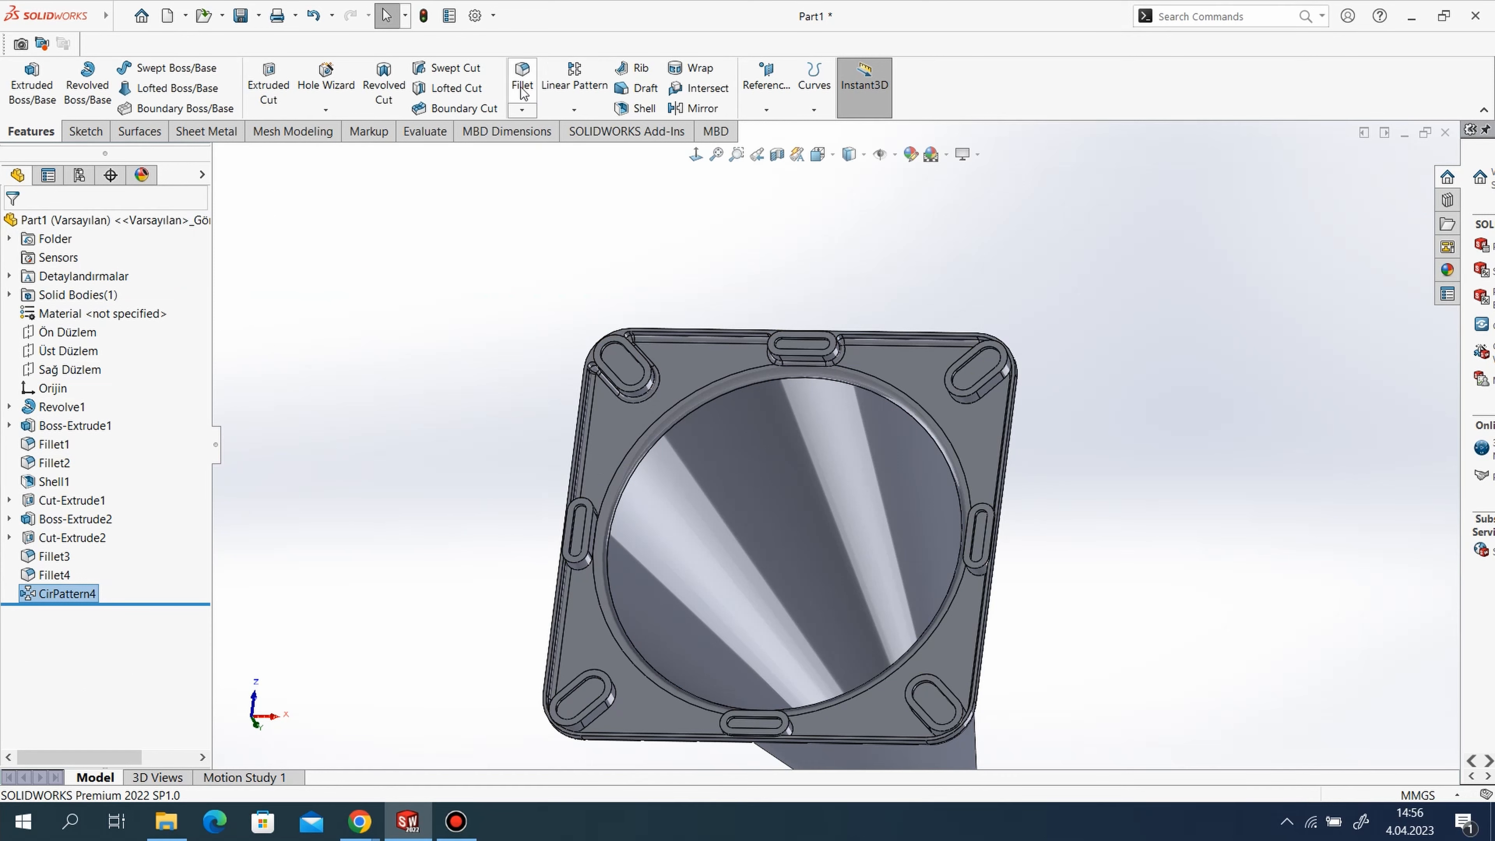
Try to circular-pattern Fillet3 and Fillet4 about the large round opening's edge as four equally spaced instances over 360°.
{"action": "left_click", "coordinate": [566, 112]}
{"action": "left_click", "coordinate": [575, 147]}
{"action": "left_click", "coordinate": [640, 463]}
{"action": "right_click", "coordinate": [66, 478]}
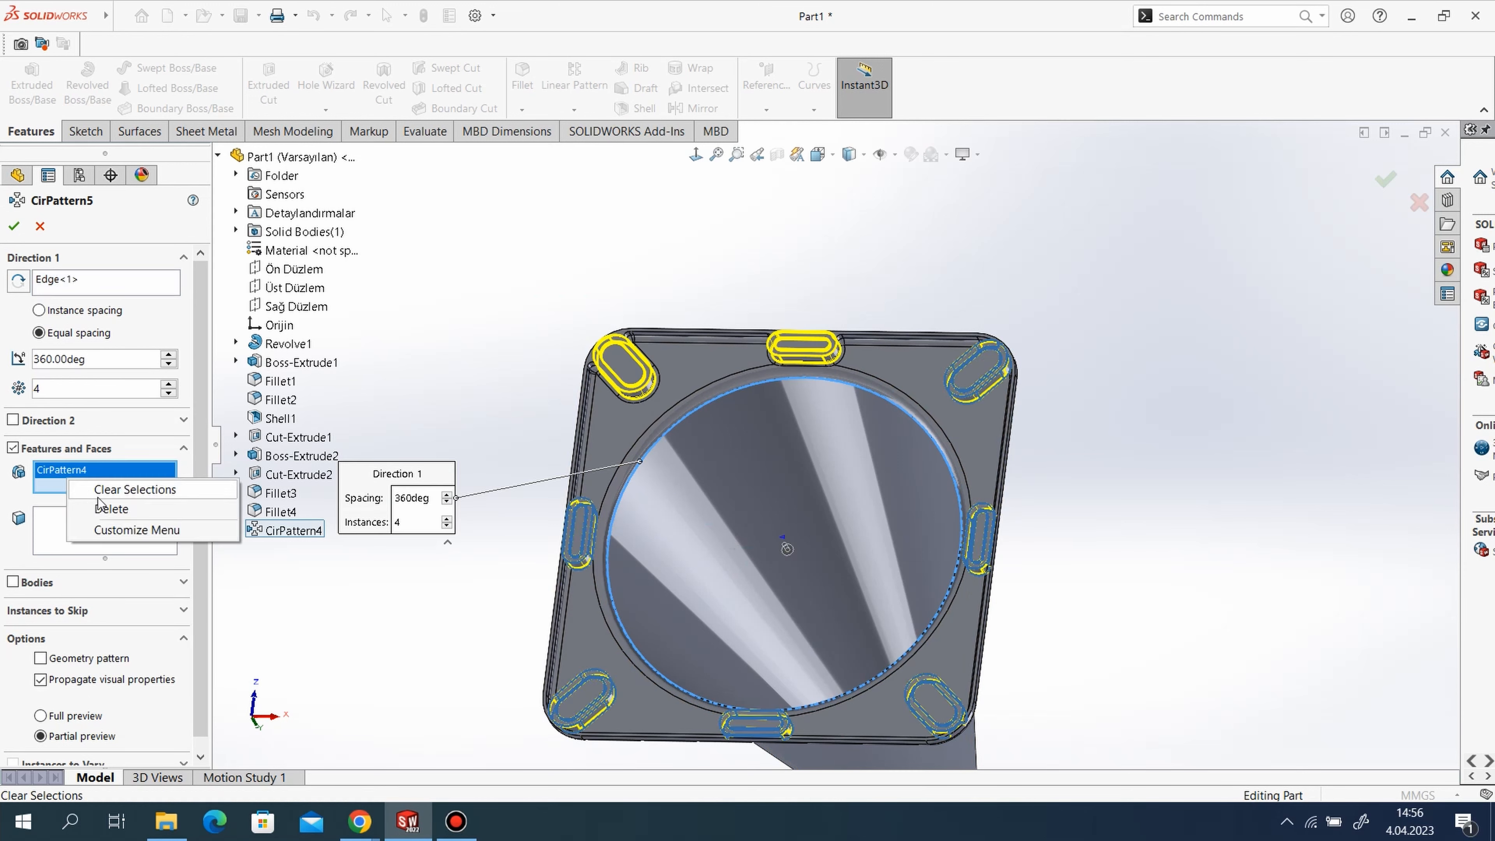
{"action": "left_click", "coordinate": [103, 507]}
{"action": "left_click", "coordinate": [278, 493]}
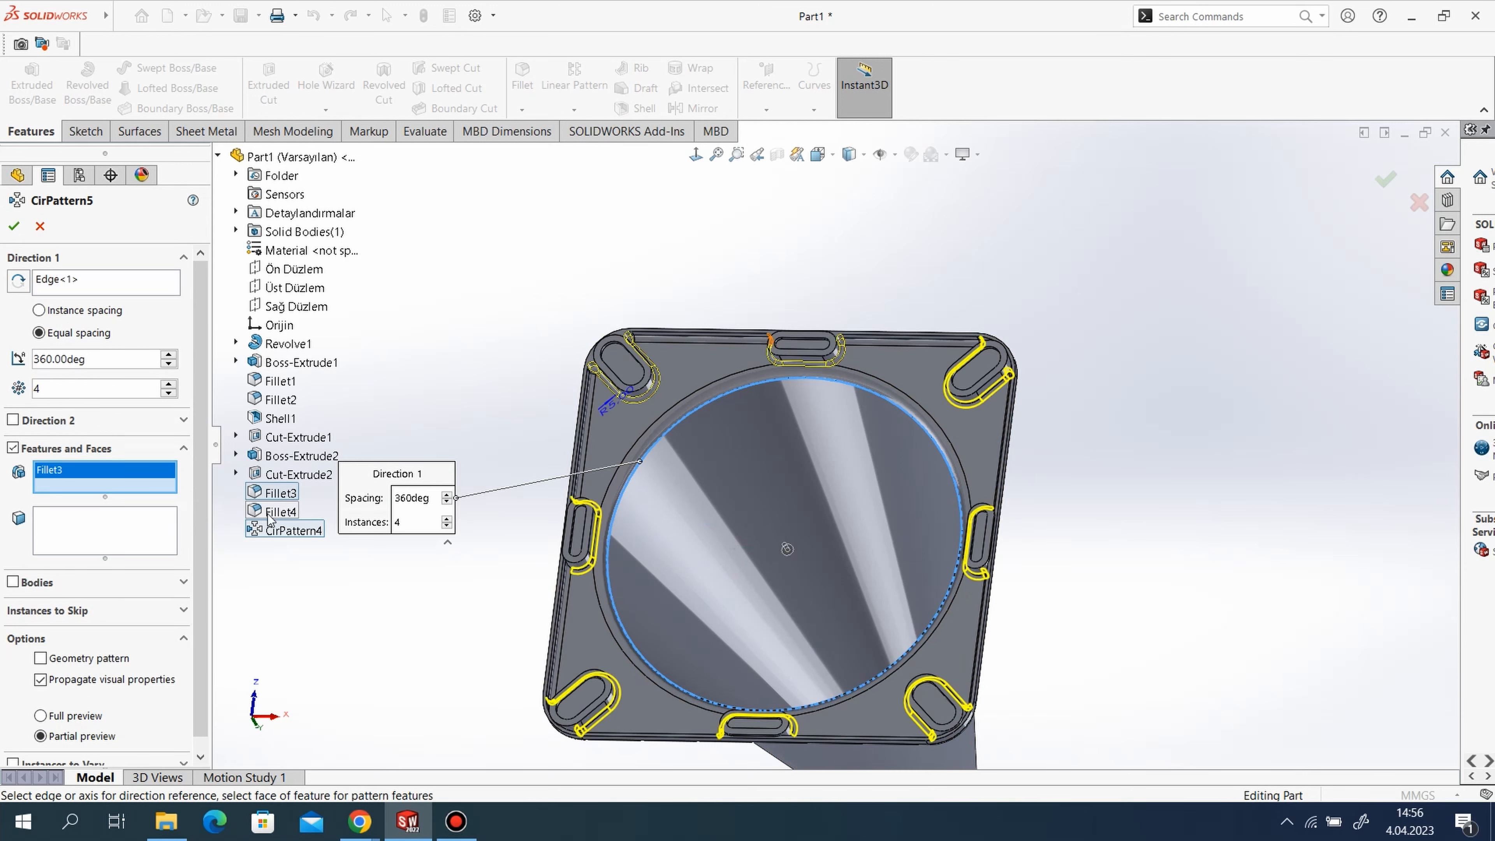
{"action": "left_click", "coordinate": [279, 511]}
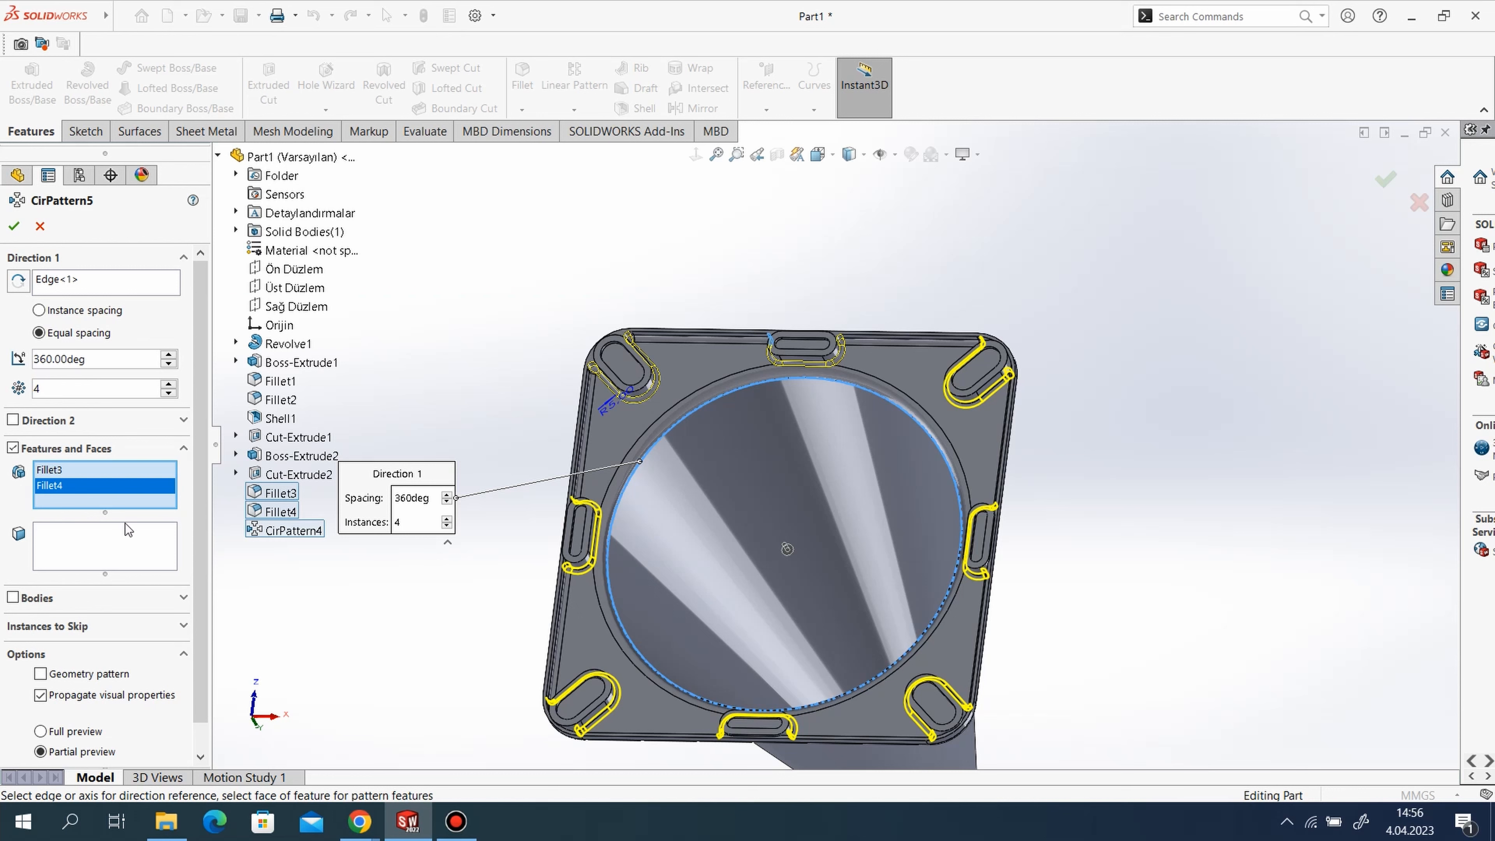
{"action": "left_click", "coordinate": [12, 228]}
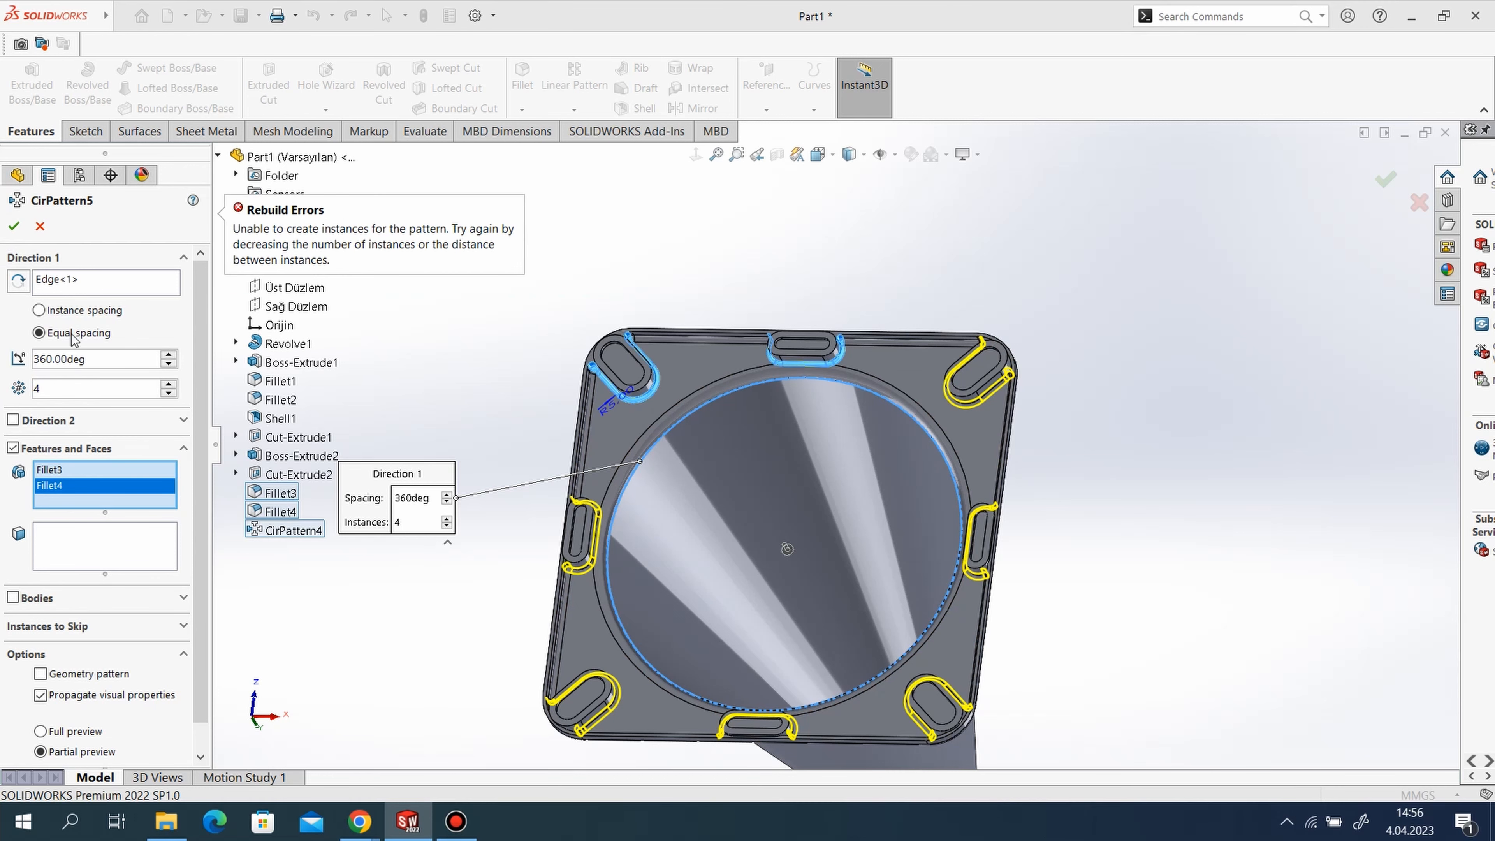
Remove Fillet4 from the circular pattern's features, and cancel the pattern.
{"action": "right_click", "coordinate": [61, 487]}
{"action": "left_click", "coordinate": [88, 524]}
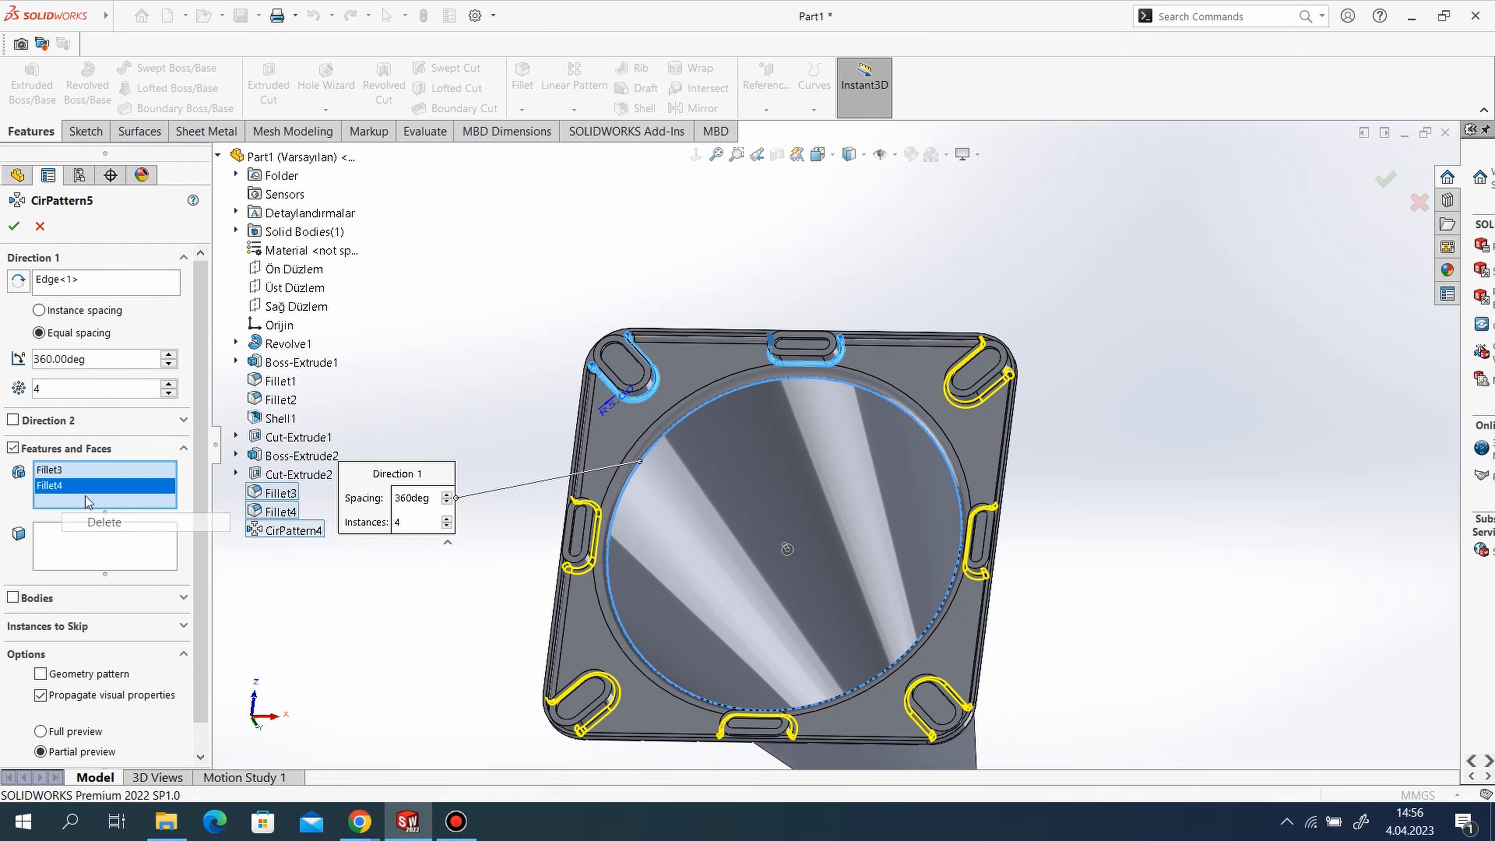
{"action": "left_click", "coordinate": [8, 227]}
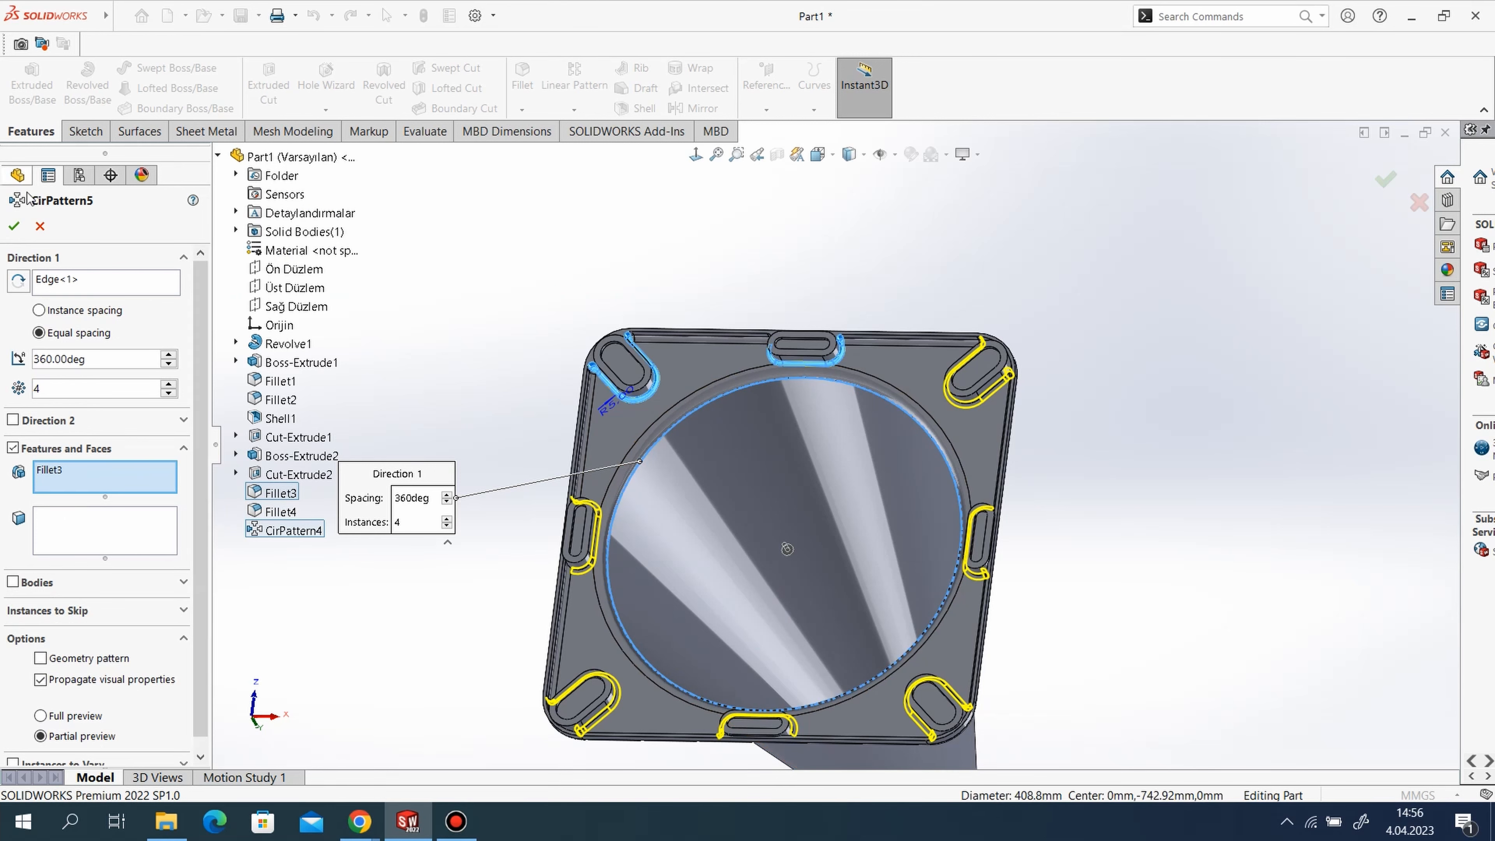
{"action": "left_click", "coordinate": [40, 227]}
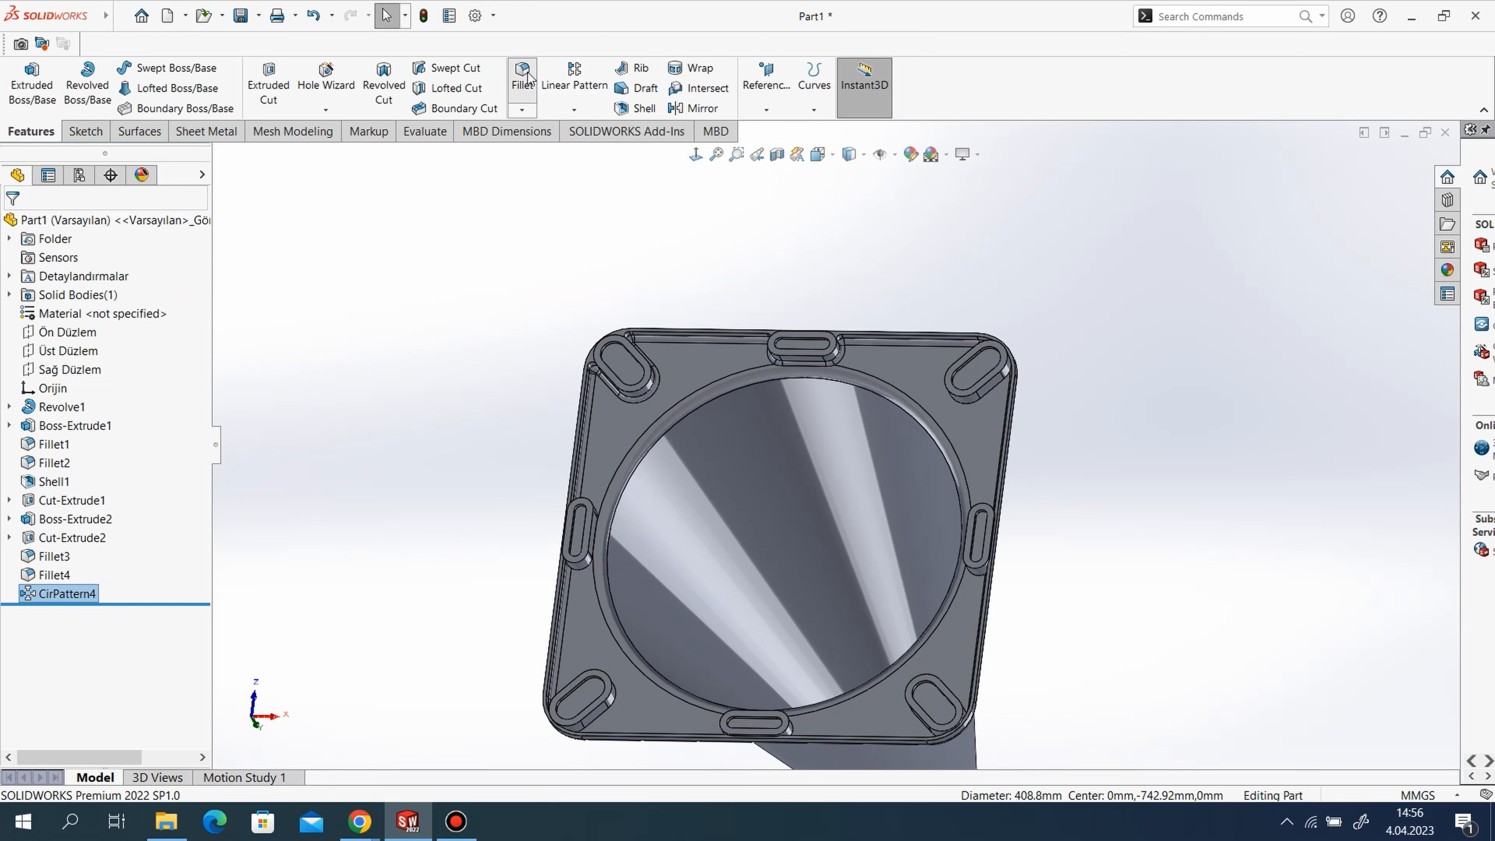
{"action": "left_click", "coordinate": [522, 76]}
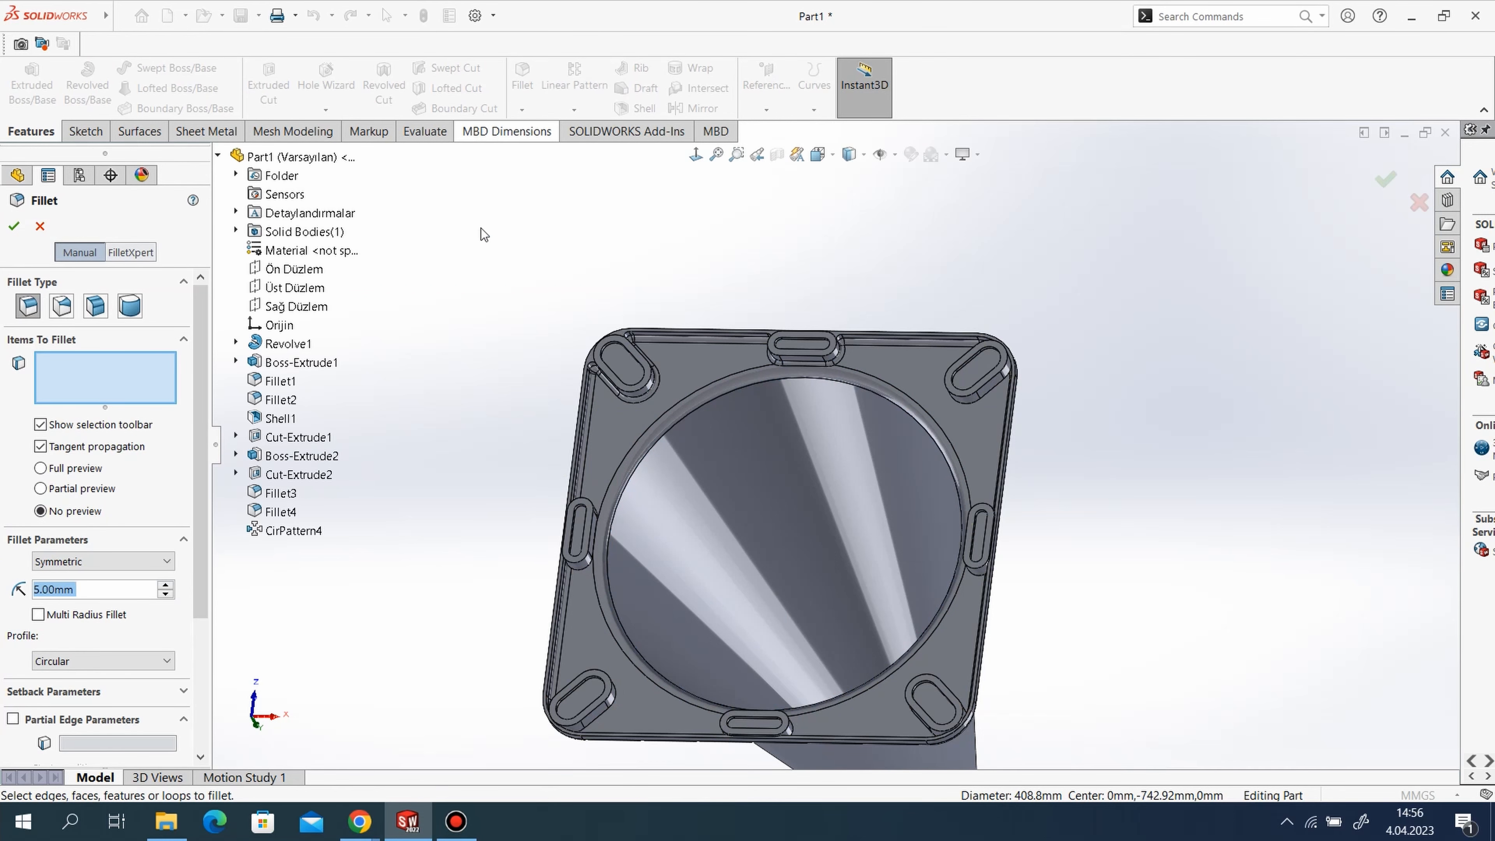
{"action": "scroll", "coordinate": [622, 577], "scroll_direction": "down", "scroll_amount": 8}
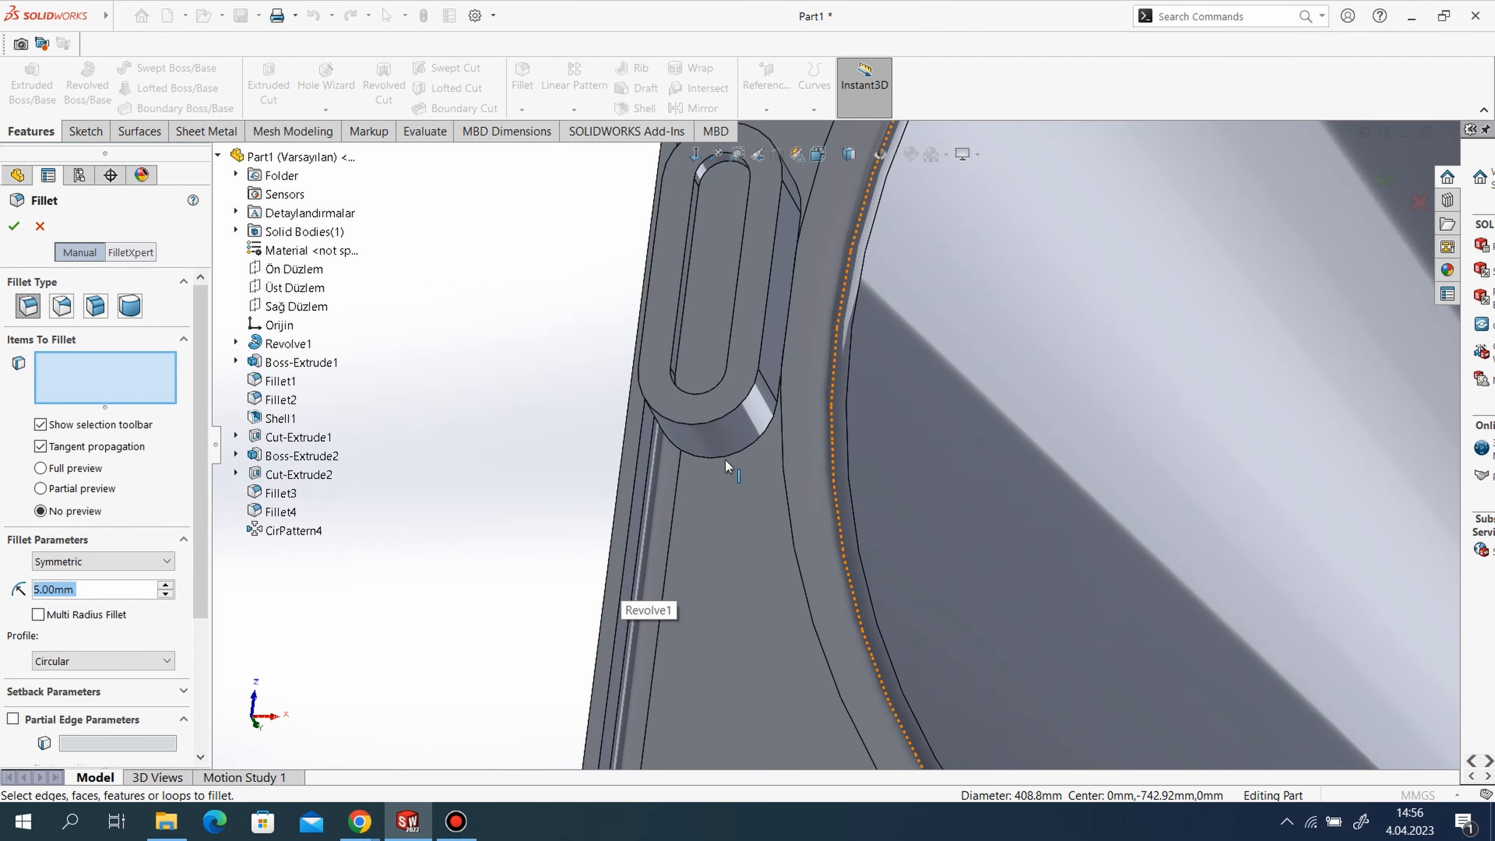
{"action": "left_click", "coordinate": [40, 226]}
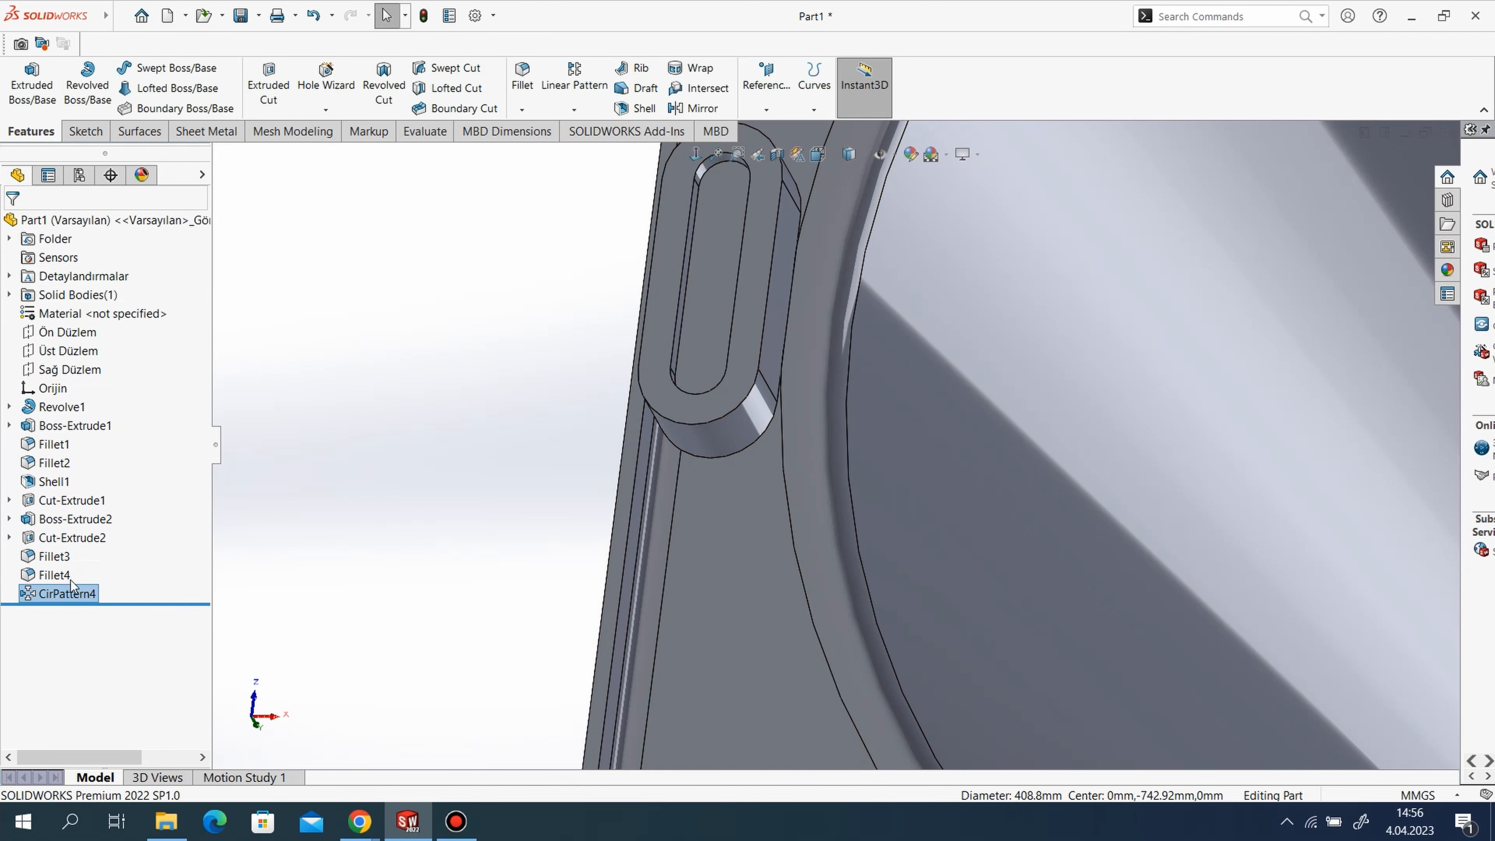
Move CirPattern4 directly below Cut-Extrude2 in the feature tree, and dismiss the rebuild report.
{"action": "left_click_drag", "start_coordinate": [40, 598], "coordinate": [59, 546]}
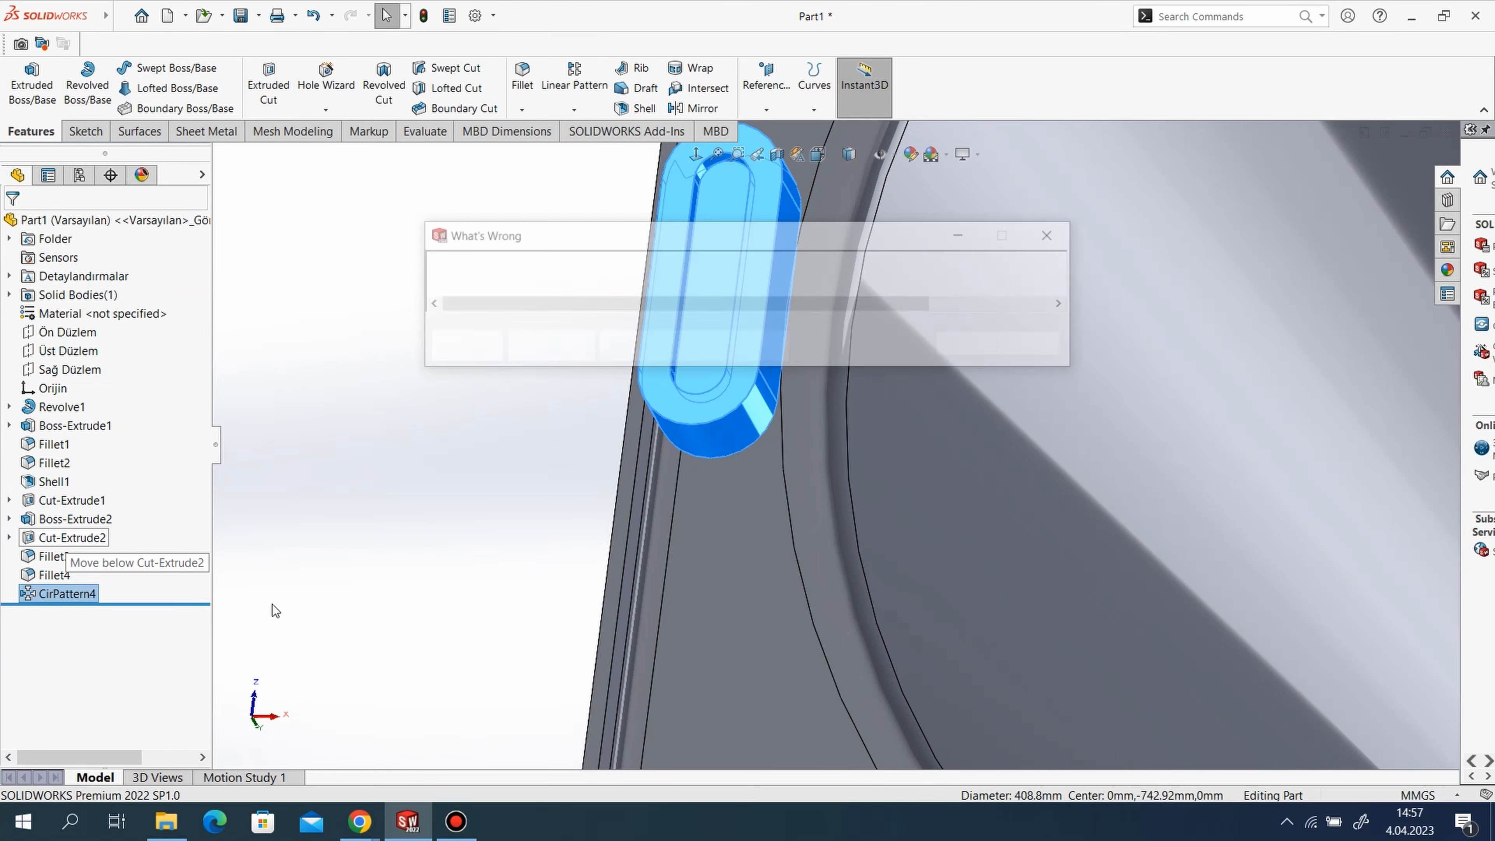
{"action": "left_click", "coordinate": [1071, 235]}
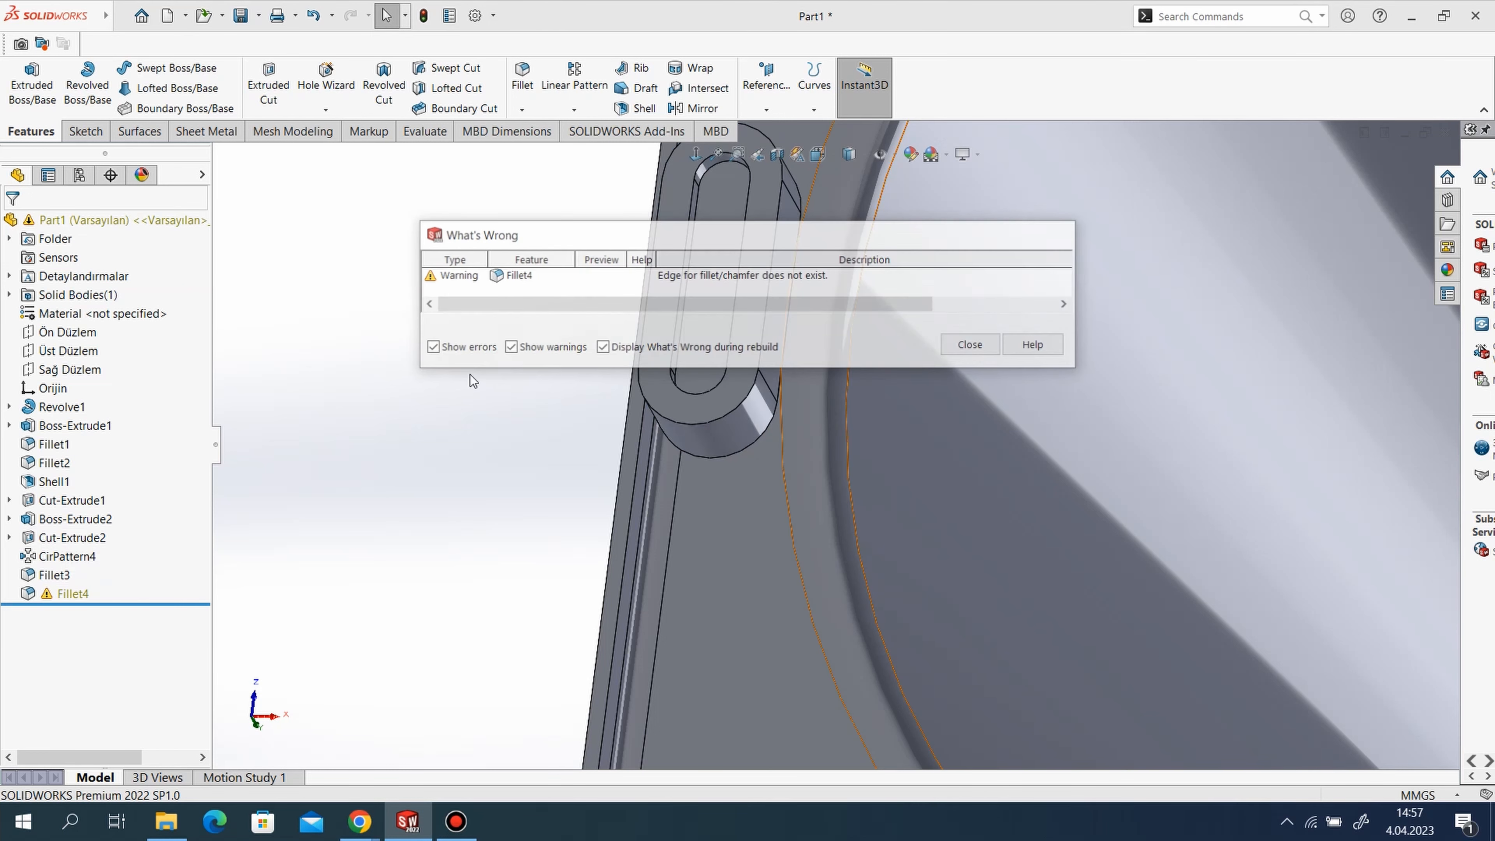
{"action": "left_click", "coordinate": [62, 595]}
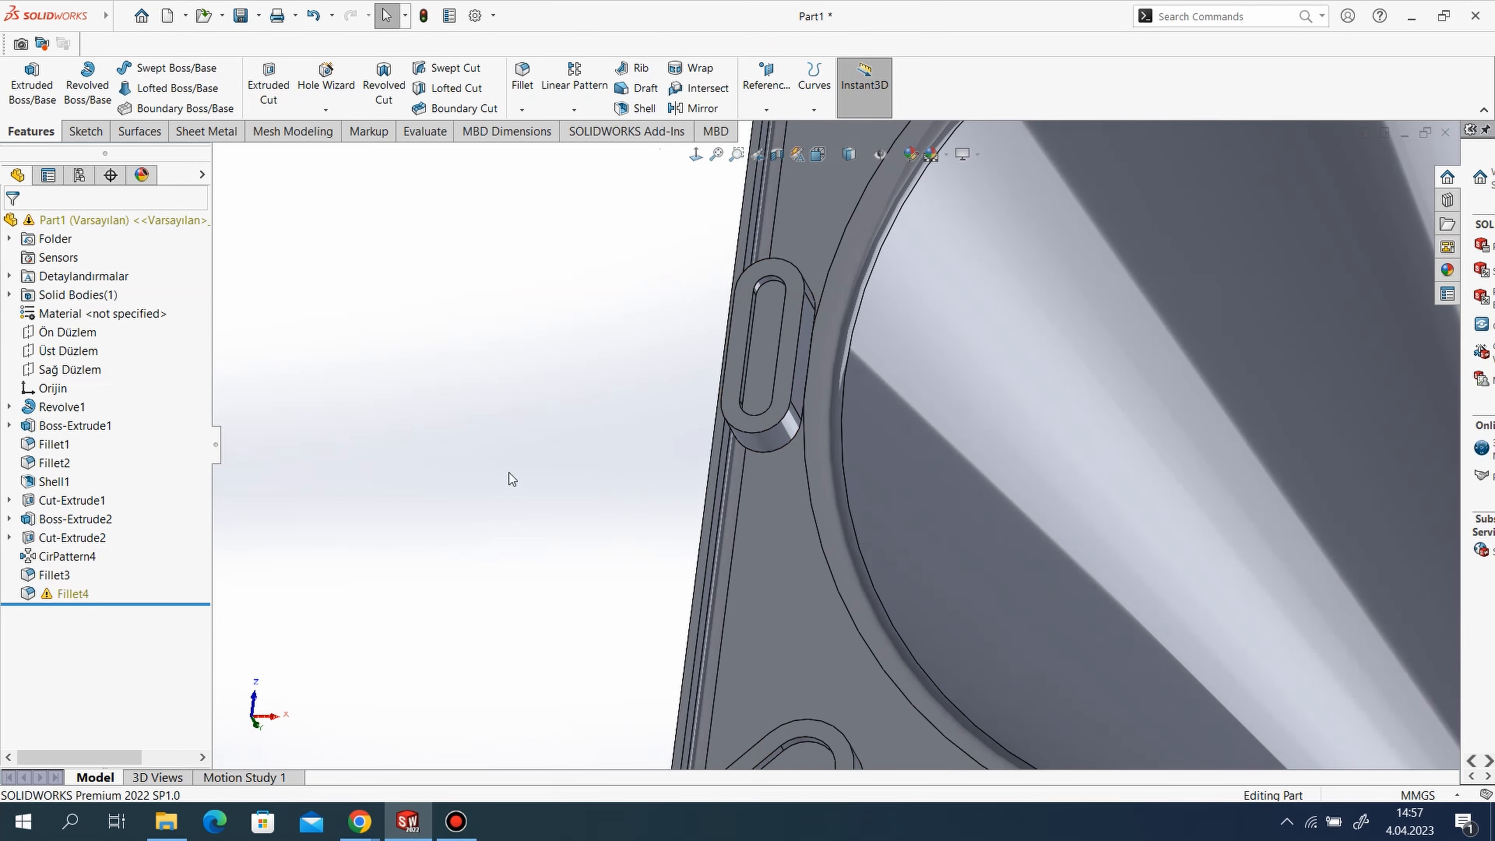
{"action": "middle_click_drag", "start_coordinate": [499, 485], "coordinate": [510, 472]}
Delete Fillet4 from the part.
{"action": "left_click", "coordinate": [23, 594]}
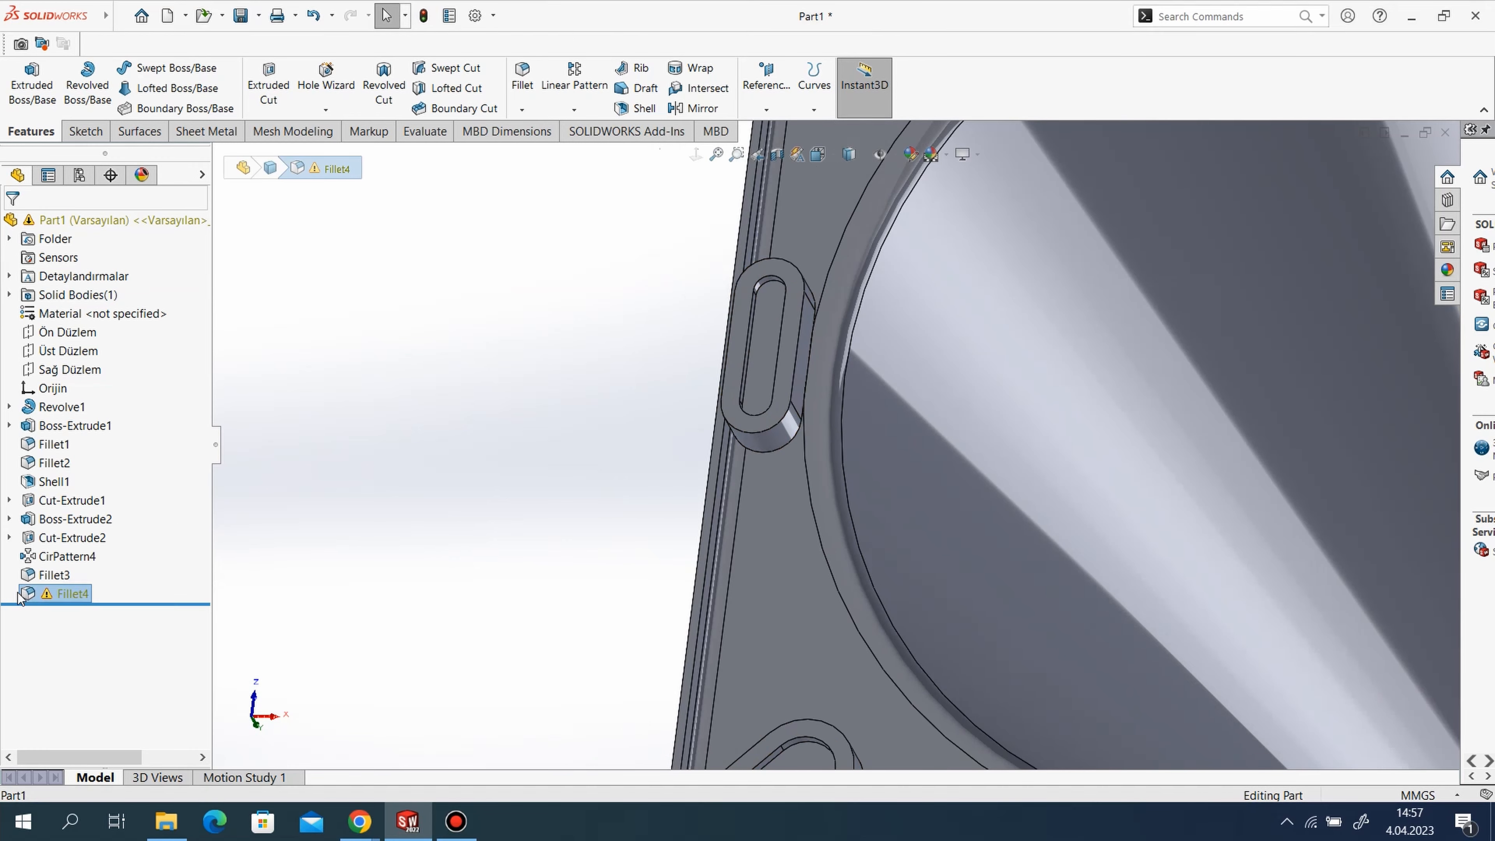
{"action": "right_click", "coordinate": [24, 594]}
{"action": "left_click", "coordinate": [53, 591]}
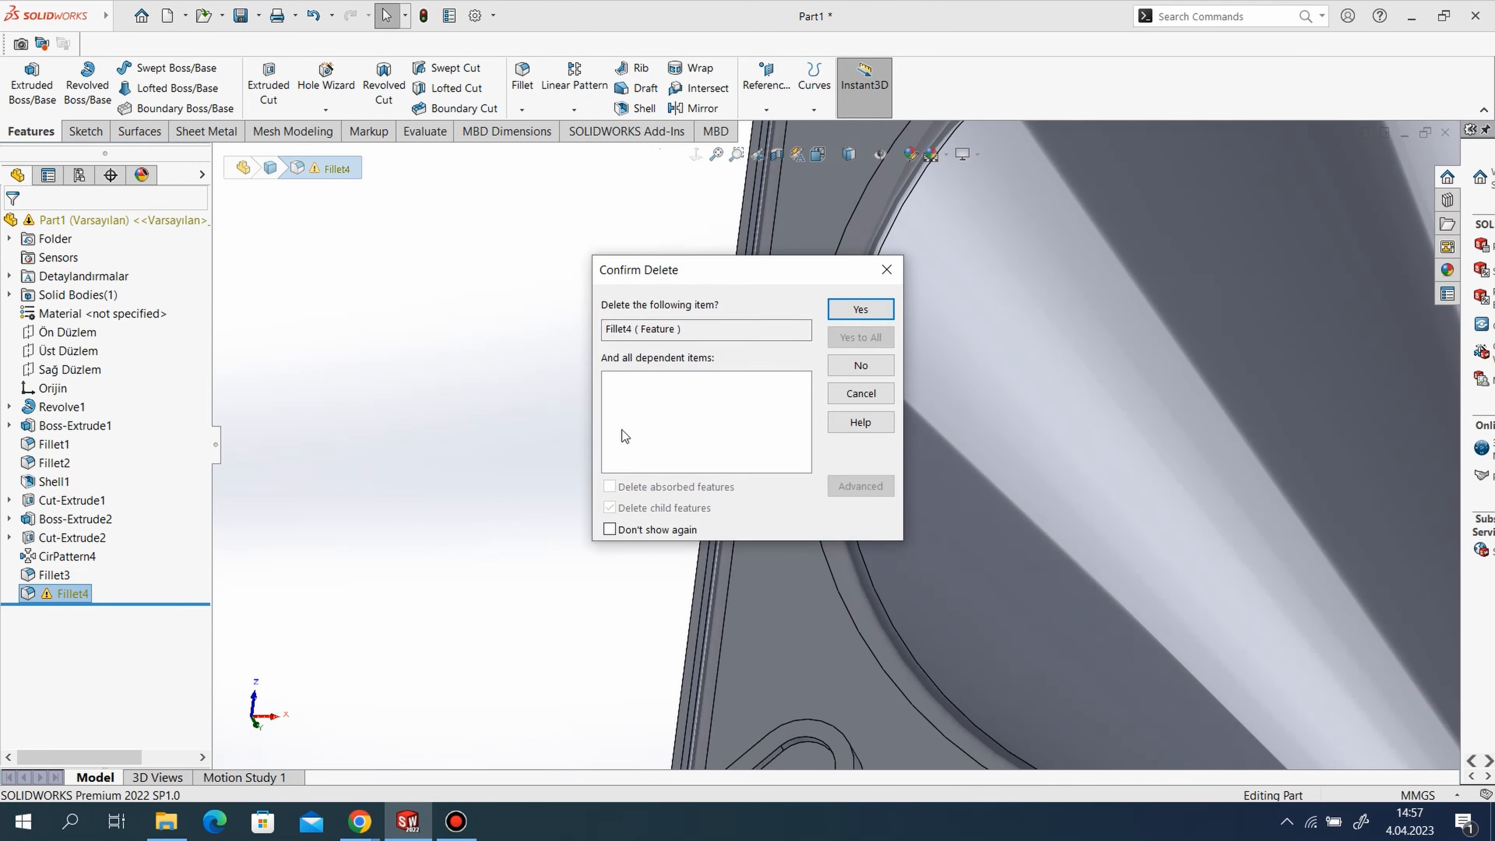
{"action": "left_click", "coordinate": [860, 312]}
Edit Fillet3 and add the base edges of the other three corner slot bosses to its 5 mm fillet.
{"action": "scroll", "coordinate": [306, 433], "scroll_direction": "up", "scroll_amount": 9}
{"action": "scroll", "coordinate": [765, 396], "scroll_direction": "down", "scroll_amount": 2}
{"action": "scroll", "coordinate": [892, 344], "scroll_direction": "down", "scroll_amount": 4}
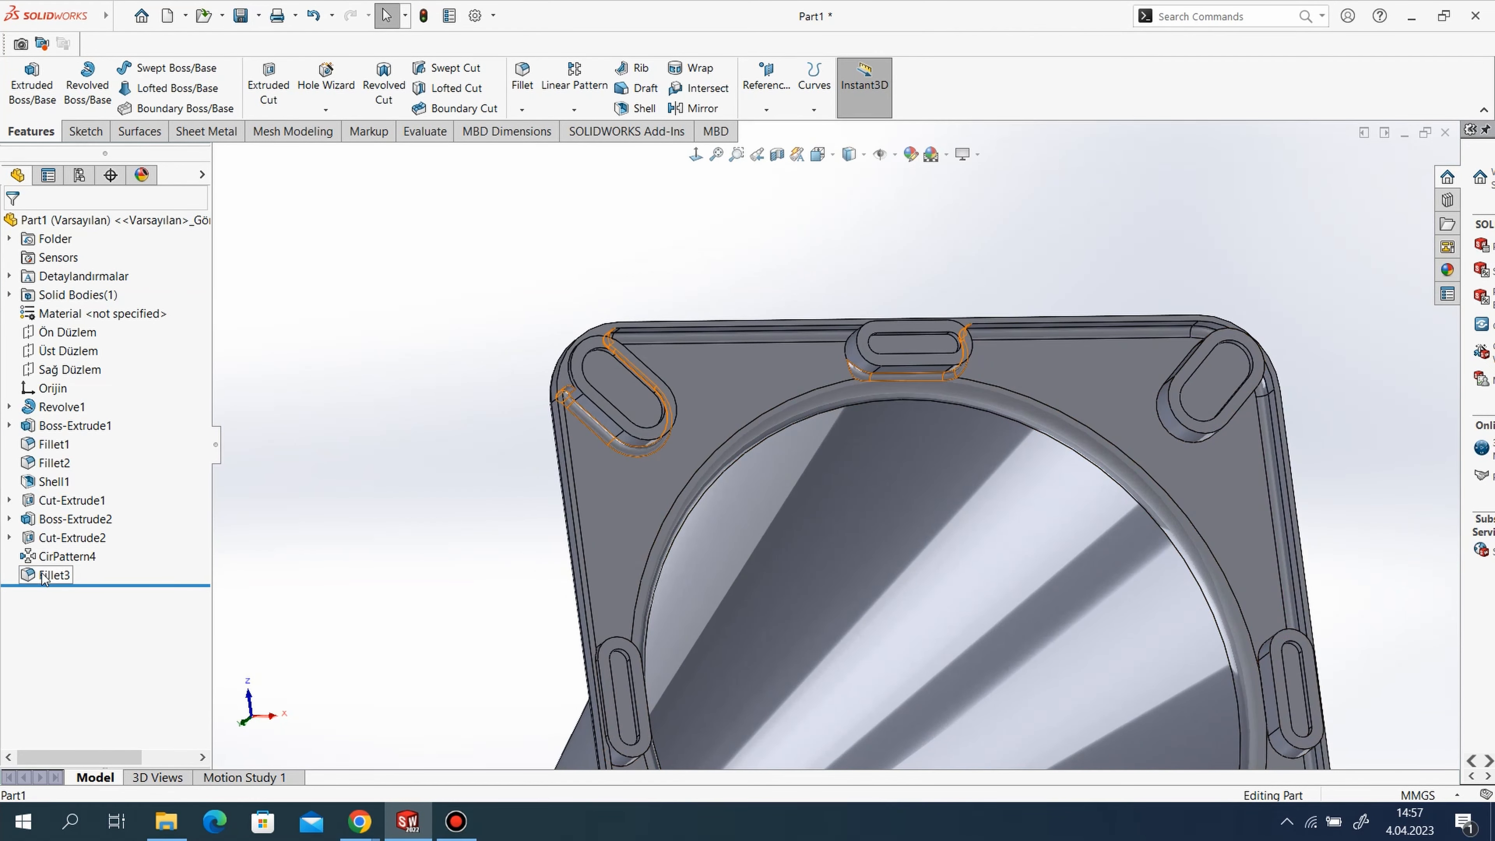
{"action": "left_click", "coordinate": [54, 574]}
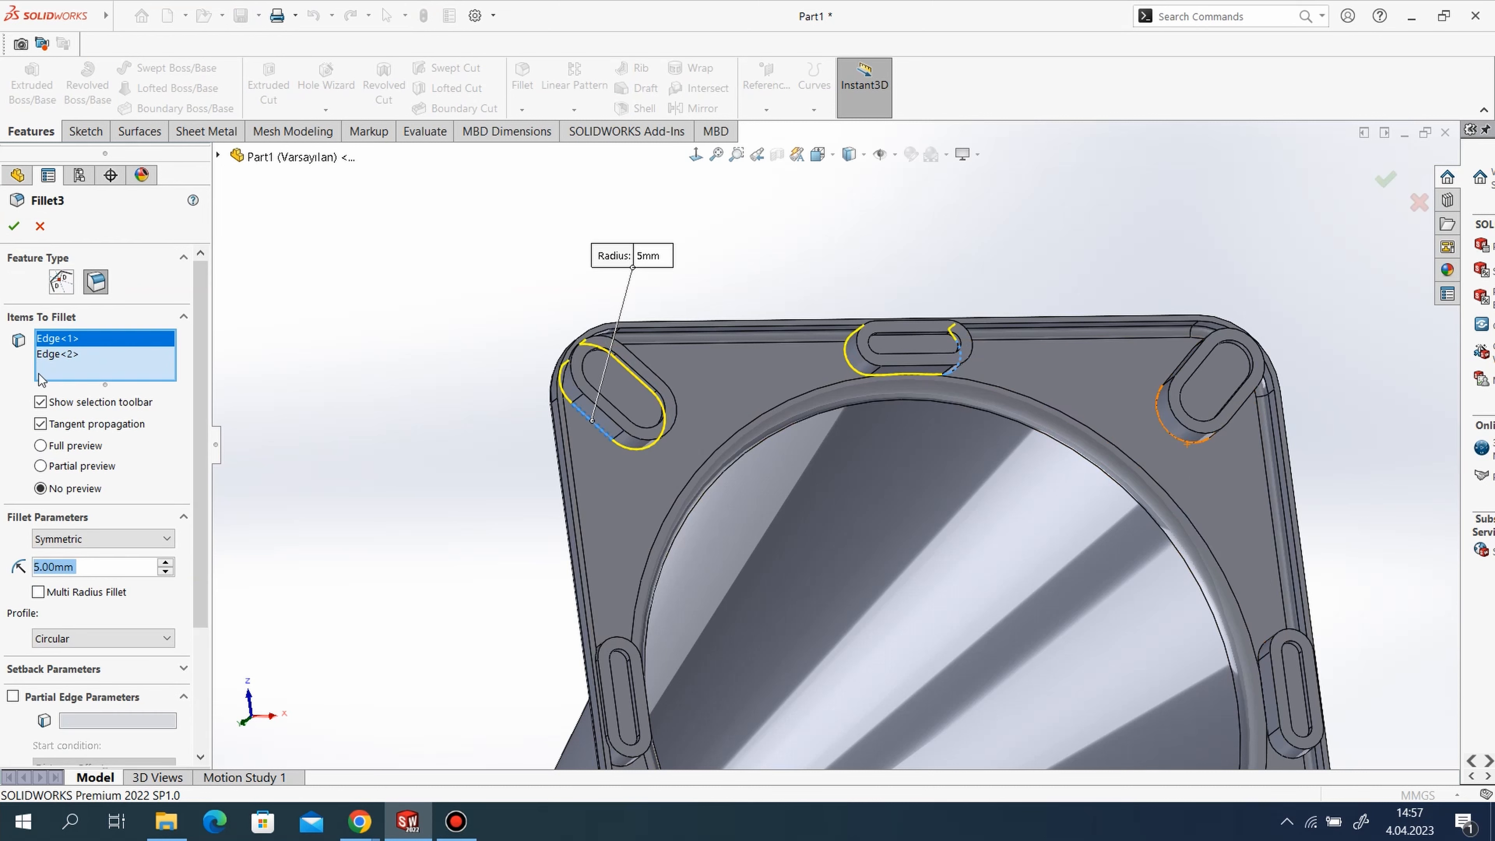
{"action": "left_click", "coordinate": [1164, 436]}
{"action": "scroll", "coordinate": [1105, 401], "scroll_direction": "up", "scroll_amount": 3}
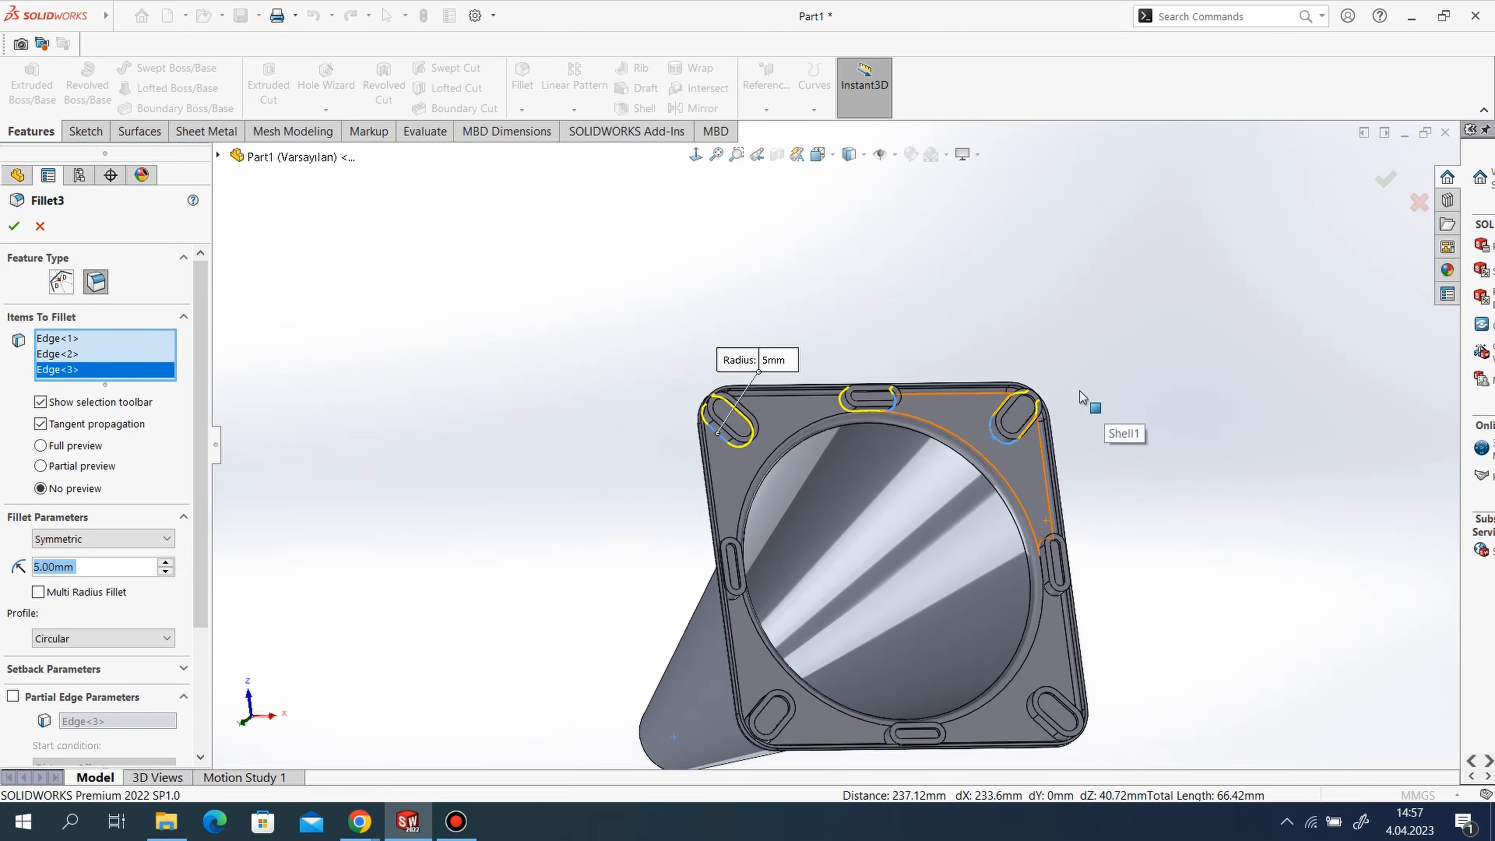
{"action": "scroll", "coordinate": [1034, 717], "scroll_direction": "down", "scroll_amount": 4}
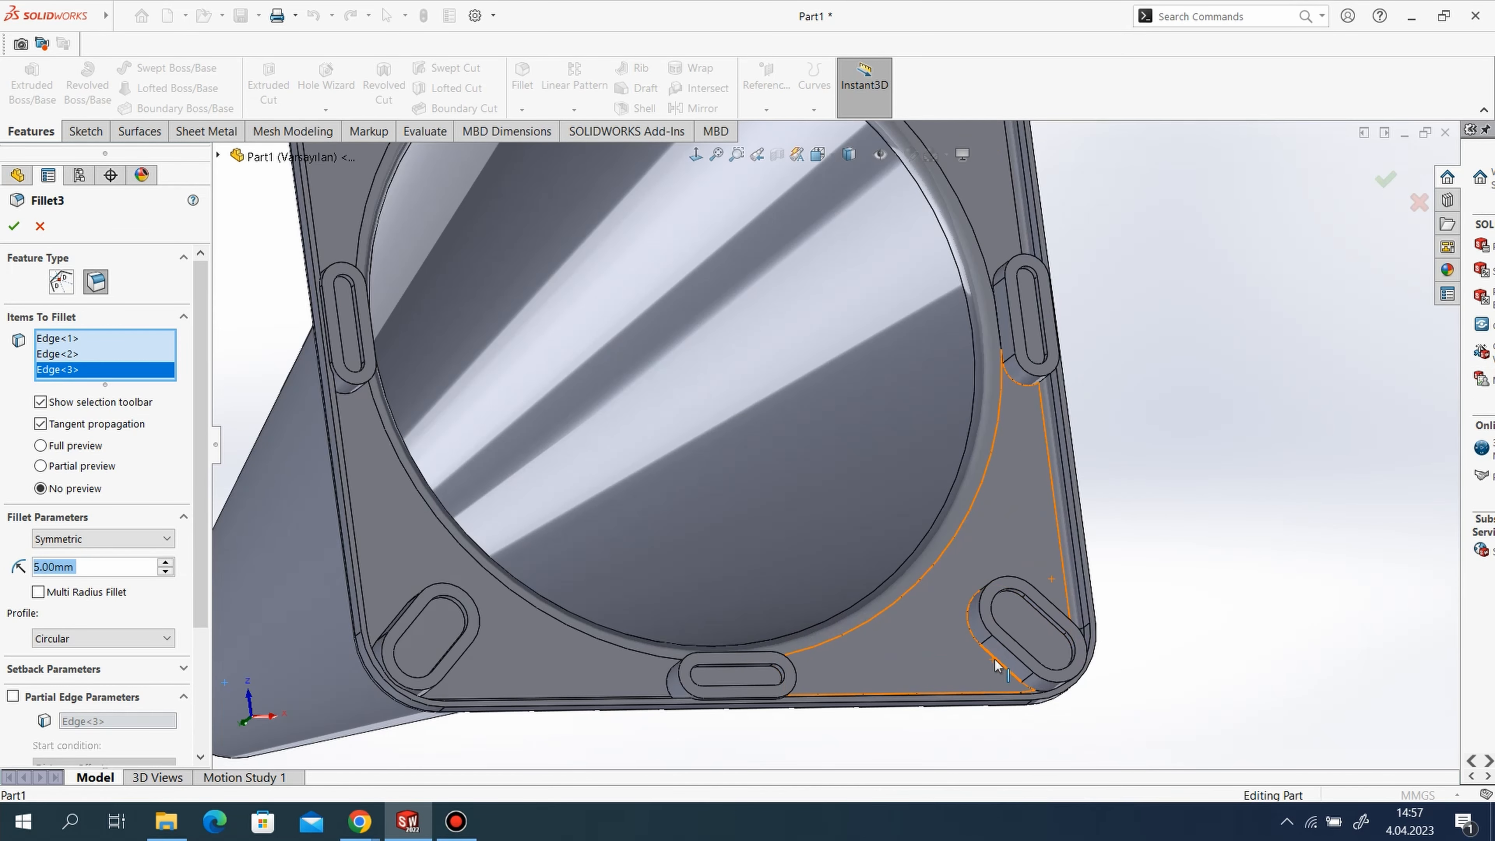
{"action": "left_click", "coordinate": [995, 664]}
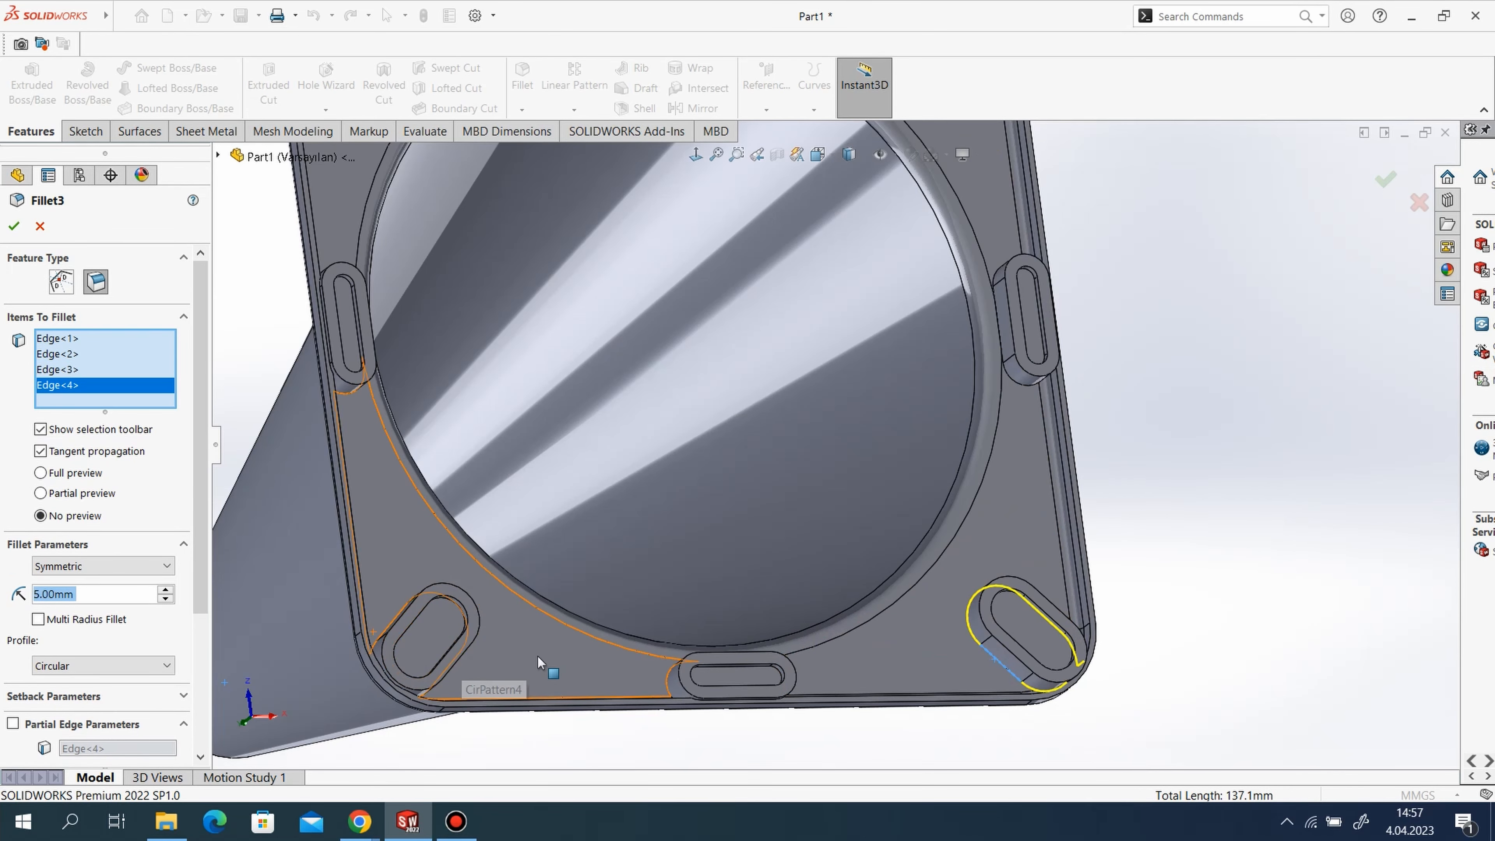
{"action": "middle_click_drag", "start_coordinate": [538, 657], "coordinate": [451, 611]}
{"action": "scroll", "coordinate": [495, 586], "scroll_direction": "down", "scroll_amount": 3}
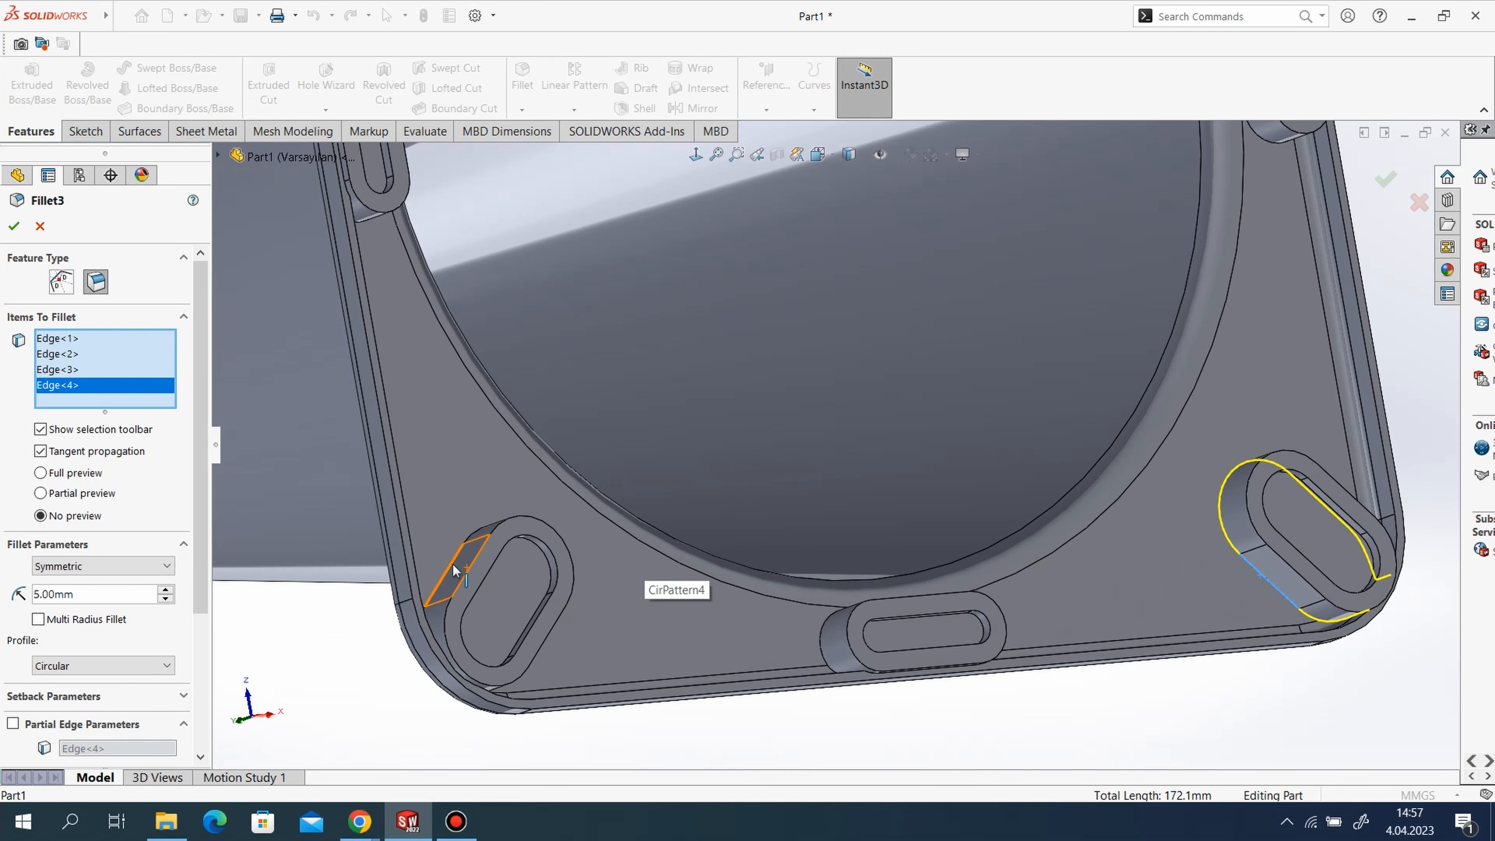
{"action": "left_click", "coordinate": [468, 542]}
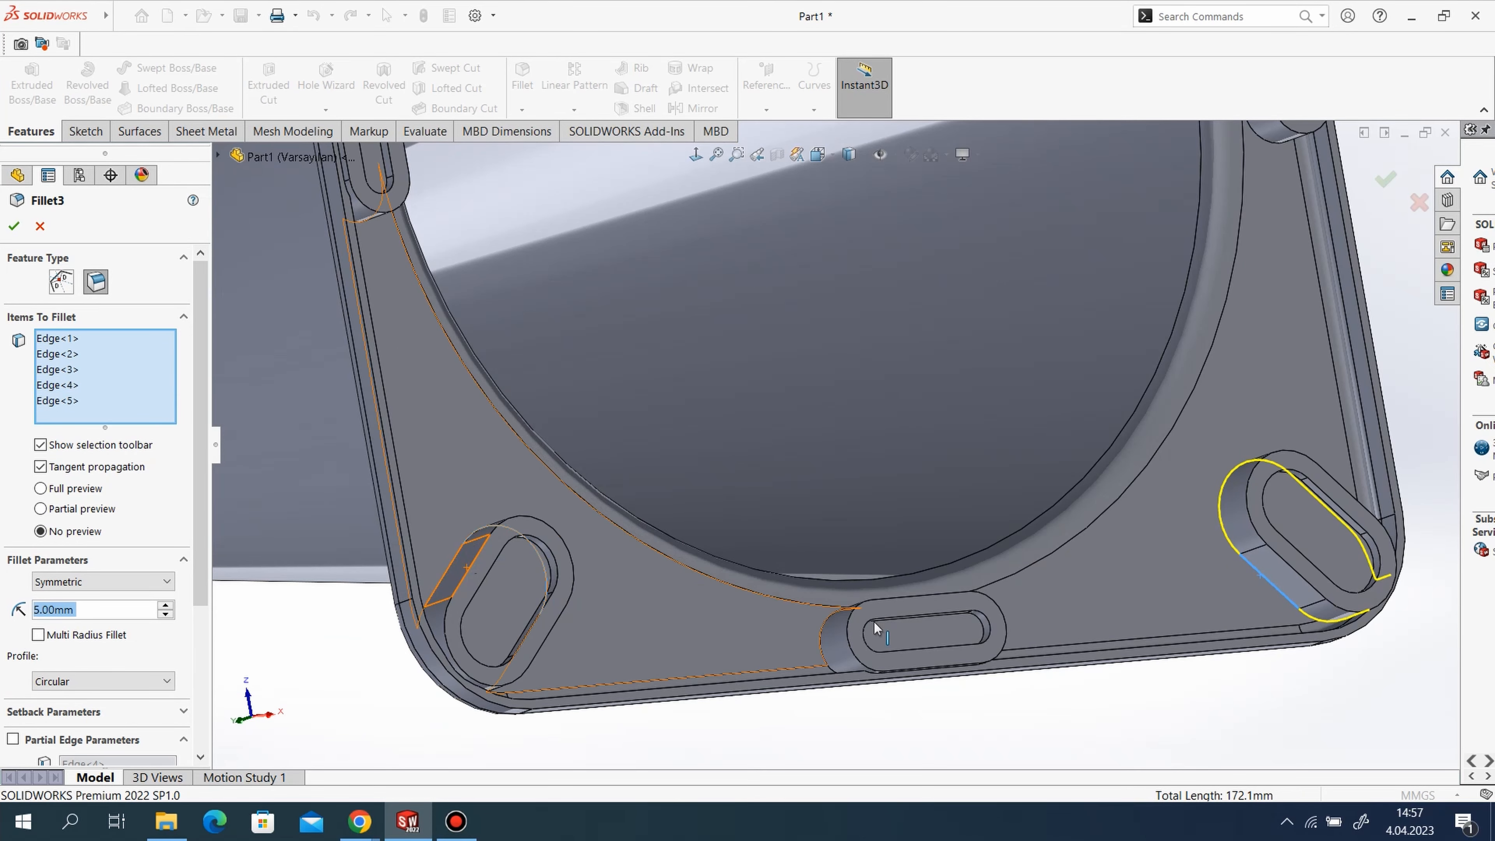
Add the base edges of the three remaining side slot bosses to Fillet3, and complete the fillet.
{"action": "left_click", "coordinate": [821, 647]}
{"action": "middle_click_drag", "start_coordinate": [951, 693], "coordinate": [619, 613]}
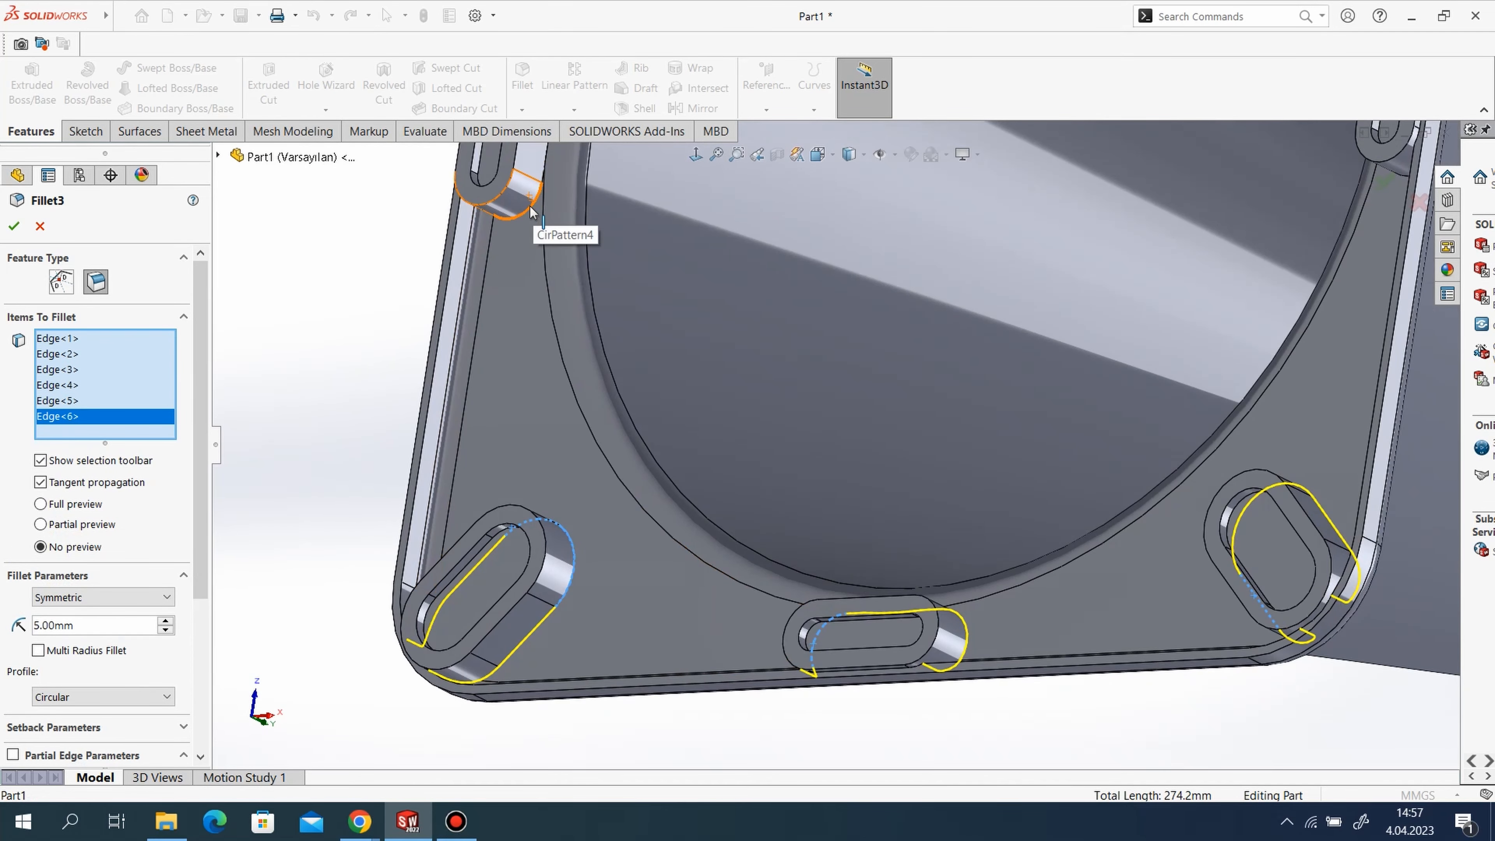
{"action": "left_click", "coordinate": [532, 211]}
{"action": "middle_click_drag", "start_coordinate": [562, 444], "coordinate": [1075, 519]}
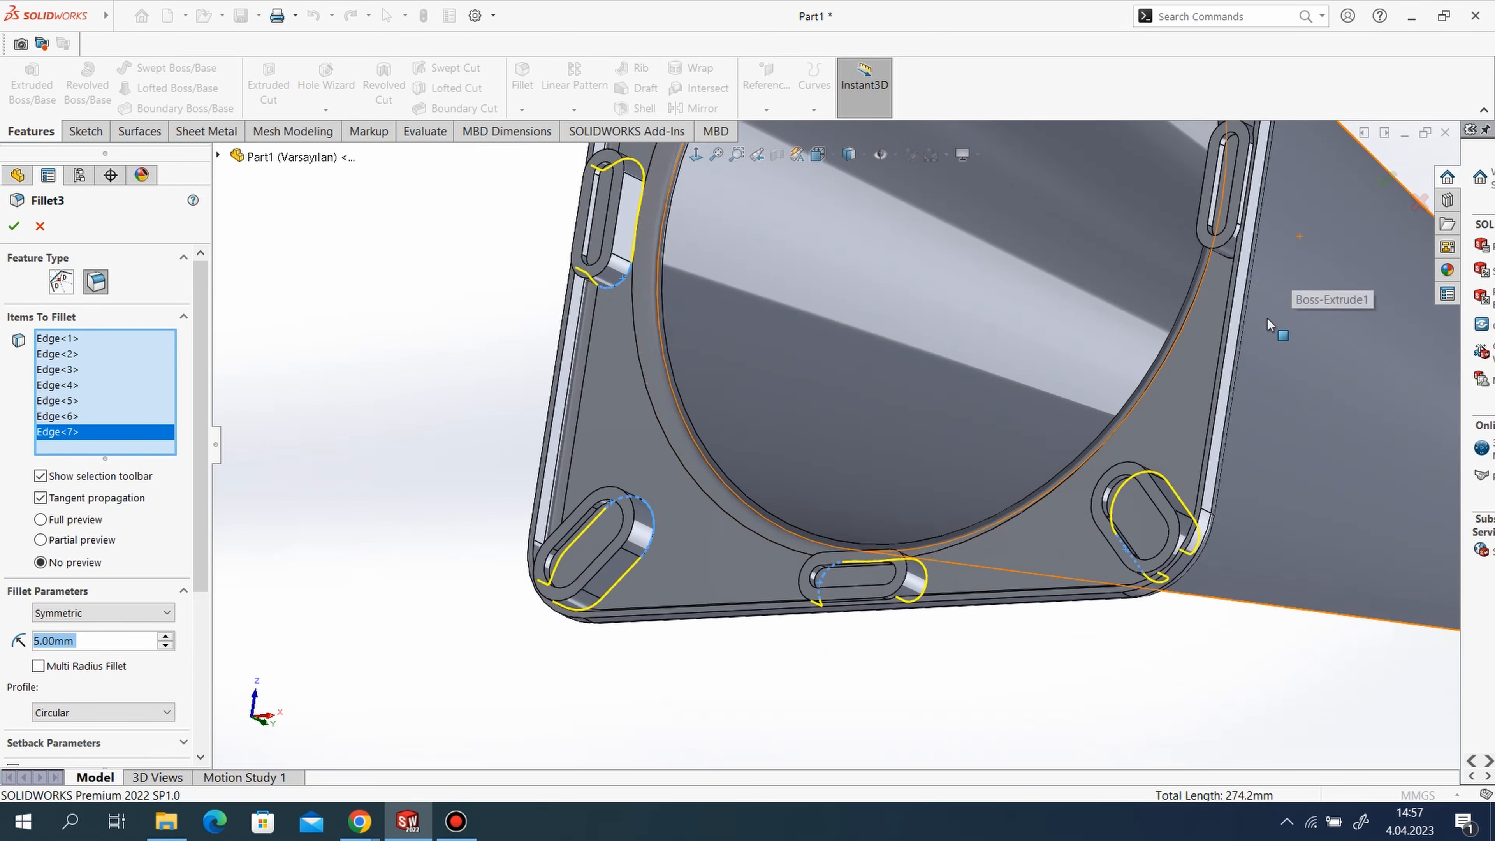
{"action": "middle_click_drag", "start_coordinate": [1268, 323], "coordinate": [1365, 232]}
{"action": "left_click", "coordinate": [1355, 237]}
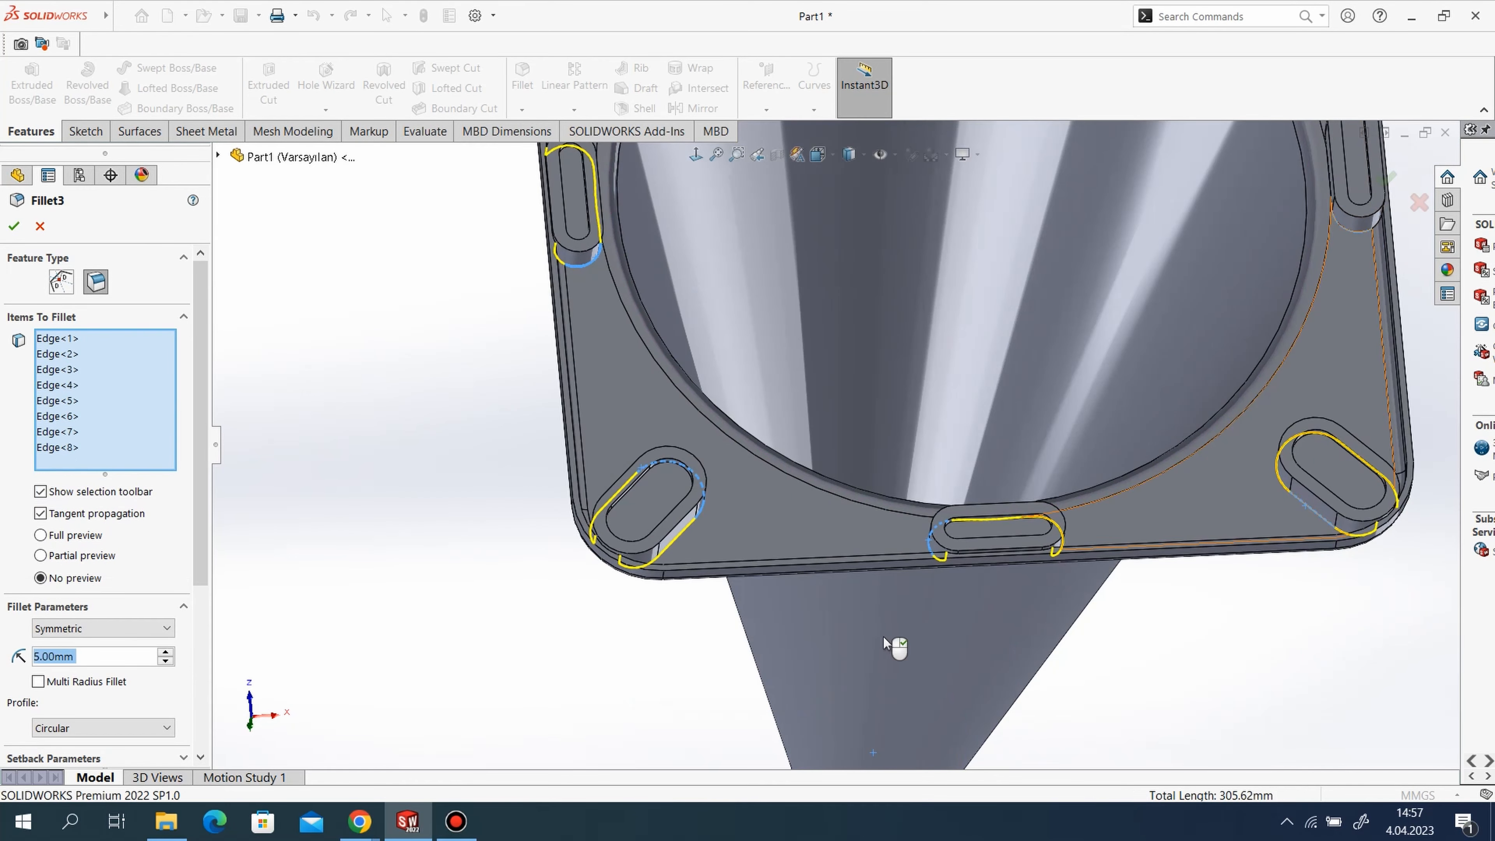
{"action": "middle_click_drag", "start_coordinate": [883, 636], "coordinate": [932, 665]}
{"action": "left_click", "coordinate": [13, 227]}
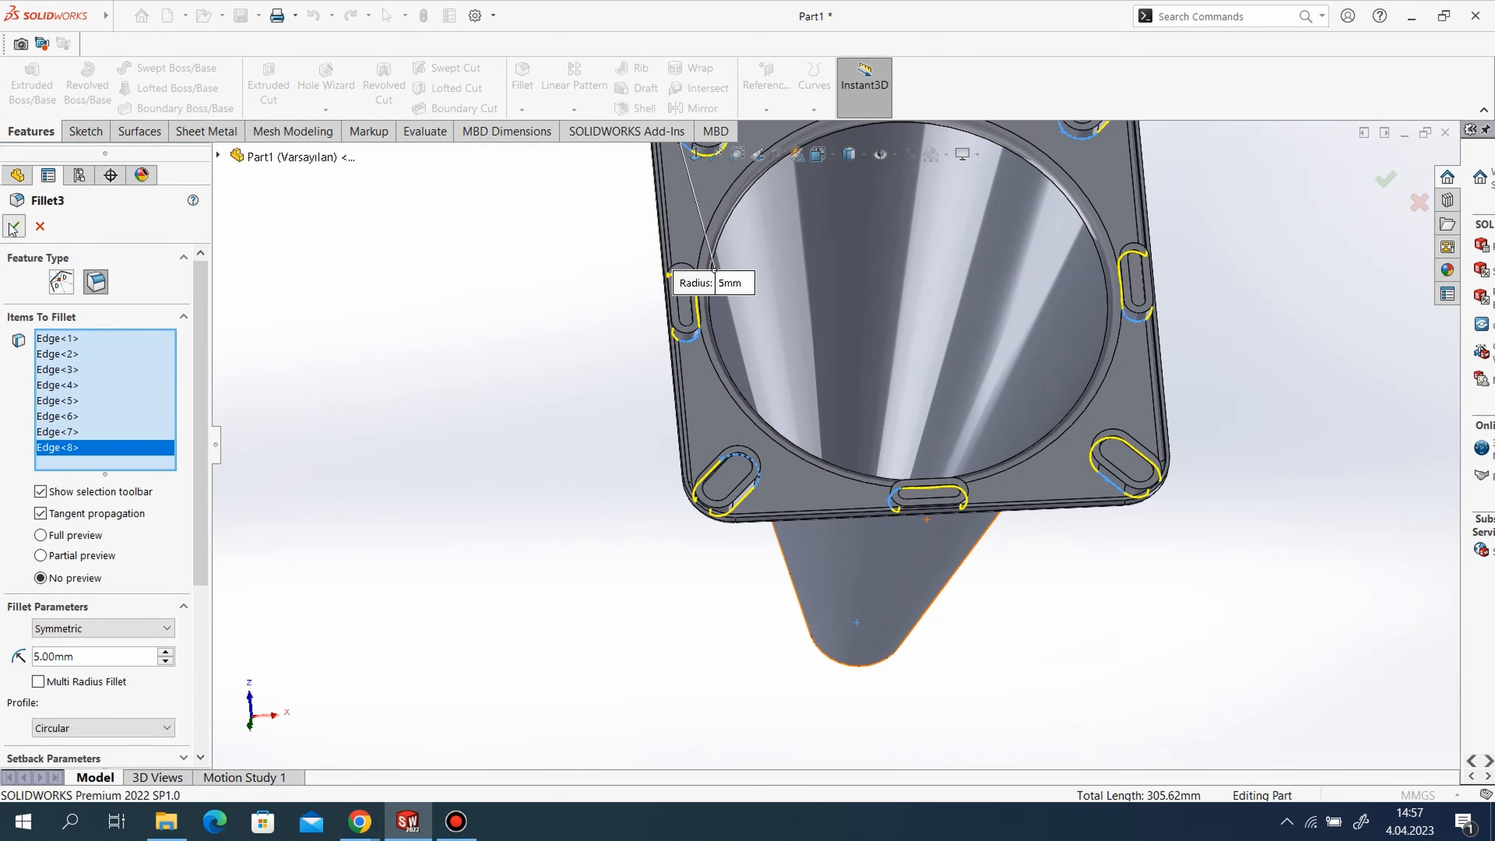
Start a new 5 mm fillet with the unrounded end edges at the base of the upper and right side bosses.
{"action": "scroll", "coordinate": [883, 471], "scroll_direction": "up", "scroll_amount": 3}
{"action": "scroll", "coordinate": [1039, 437], "scroll_direction": "down", "scroll_amount": 4}
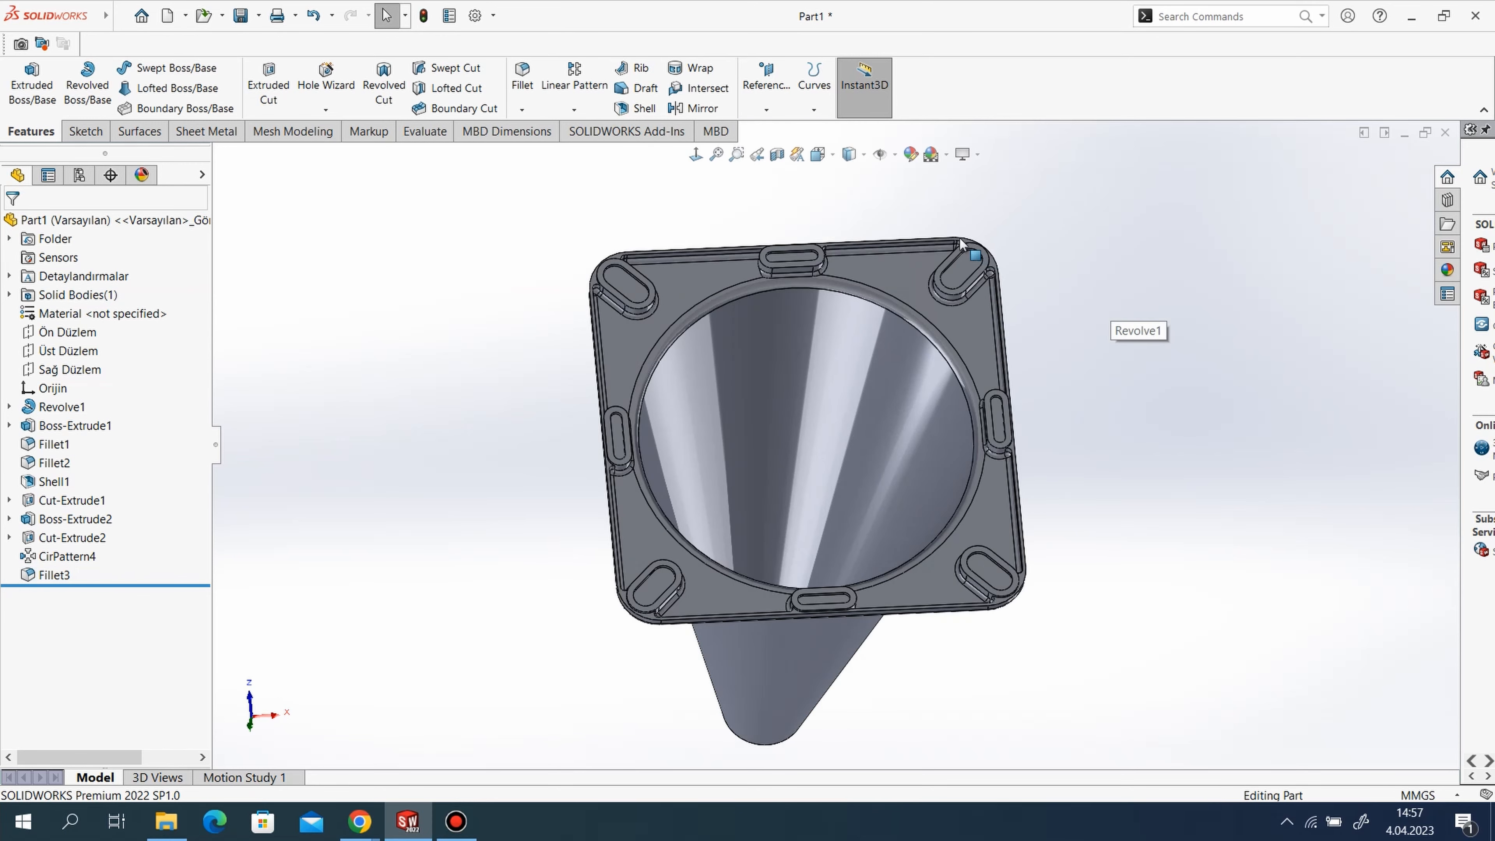
{"action": "middle_click_drag", "start_coordinate": [841, 478], "coordinate": [801, 541]}
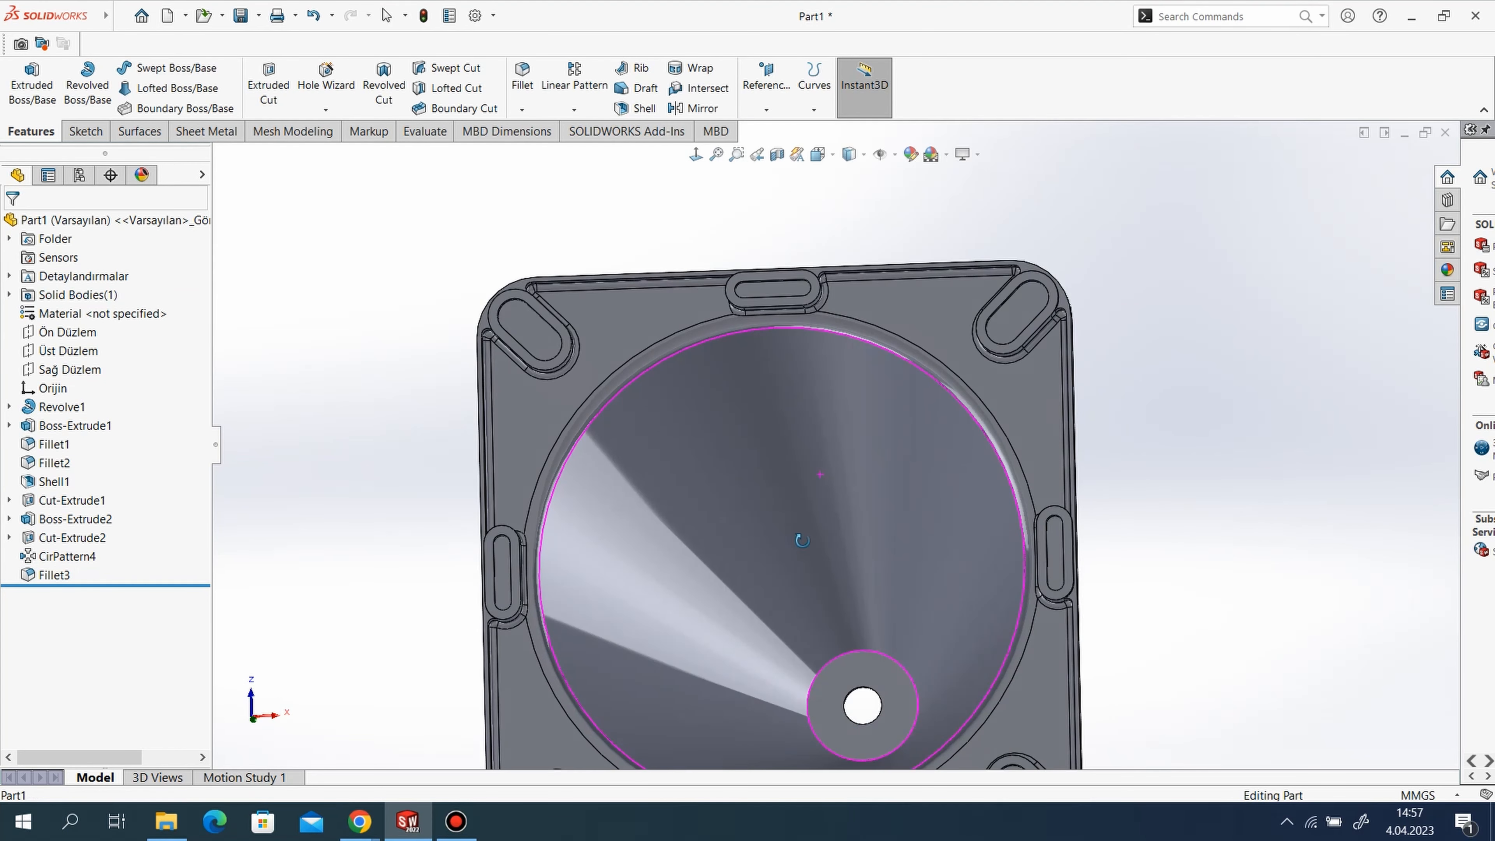
{"action": "key", "text": "Escape"}
{"action": "left_click", "coordinate": [527, 72]}
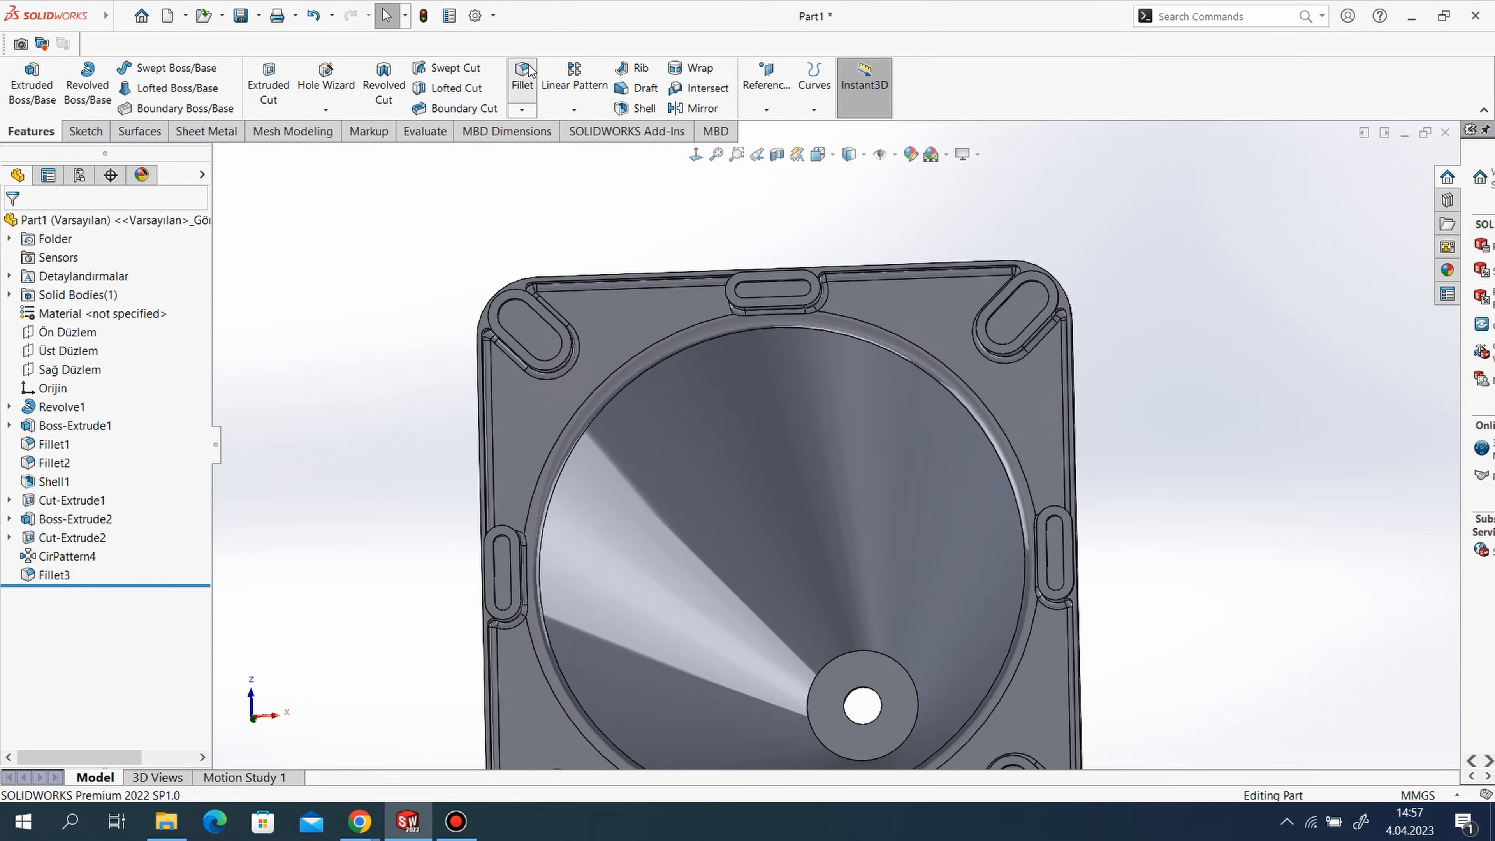
{"action": "middle_click_drag", "start_coordinate": [850, 386], "coordinate": [817, 293]}
{"action": "scroll", "coordinate": [818, 294], "scroll_direction": "down", "scroll_amount": 10}
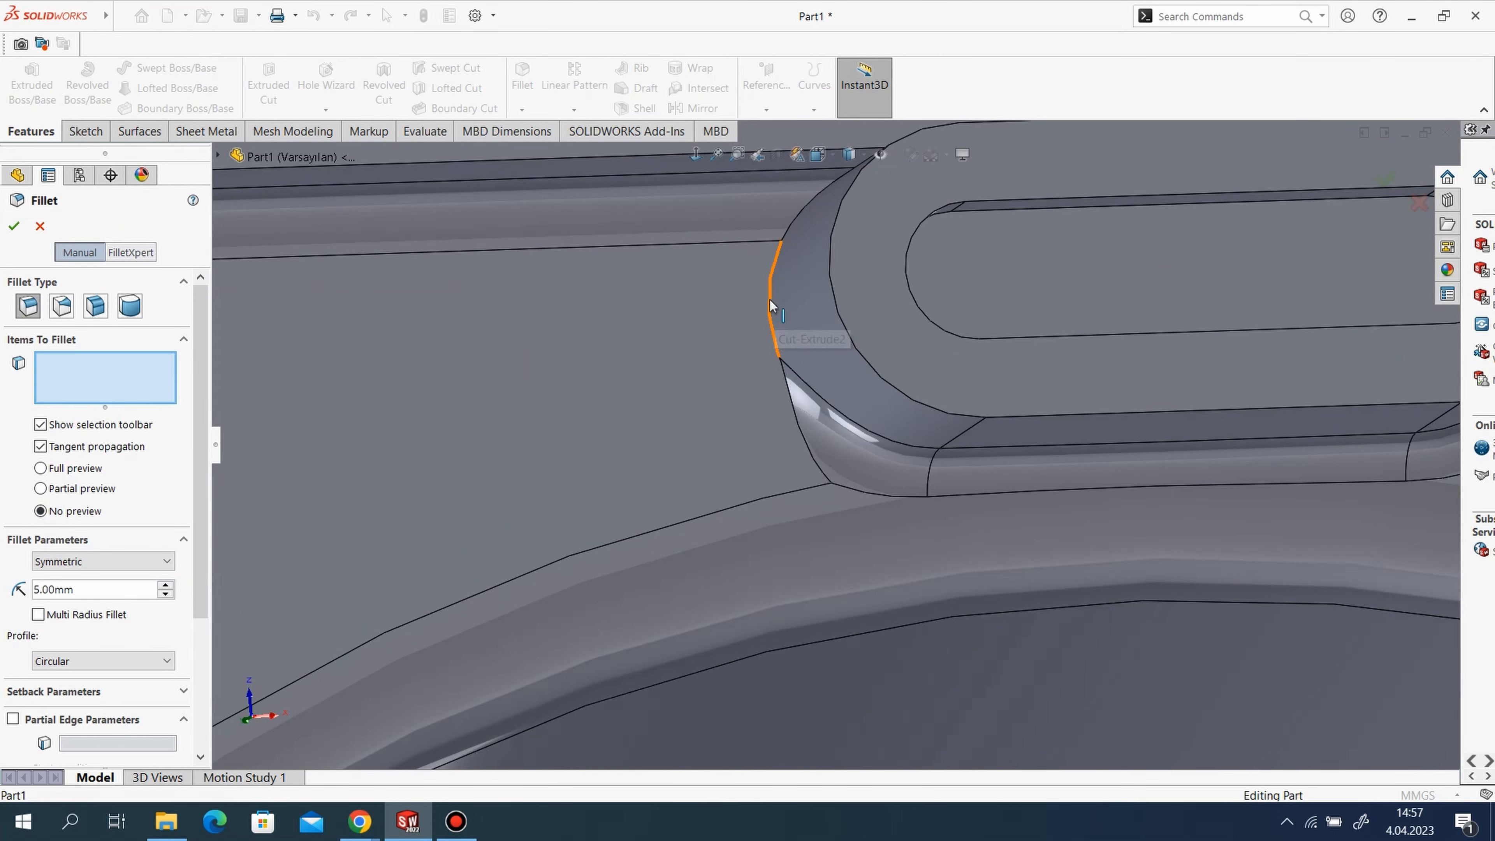
{"action": "left_click", "coordinate": [769, 298]}
{"action": "scroll", "coordinate": [517, 332], "scroll_direction": "up", "scroll_amount": 14}
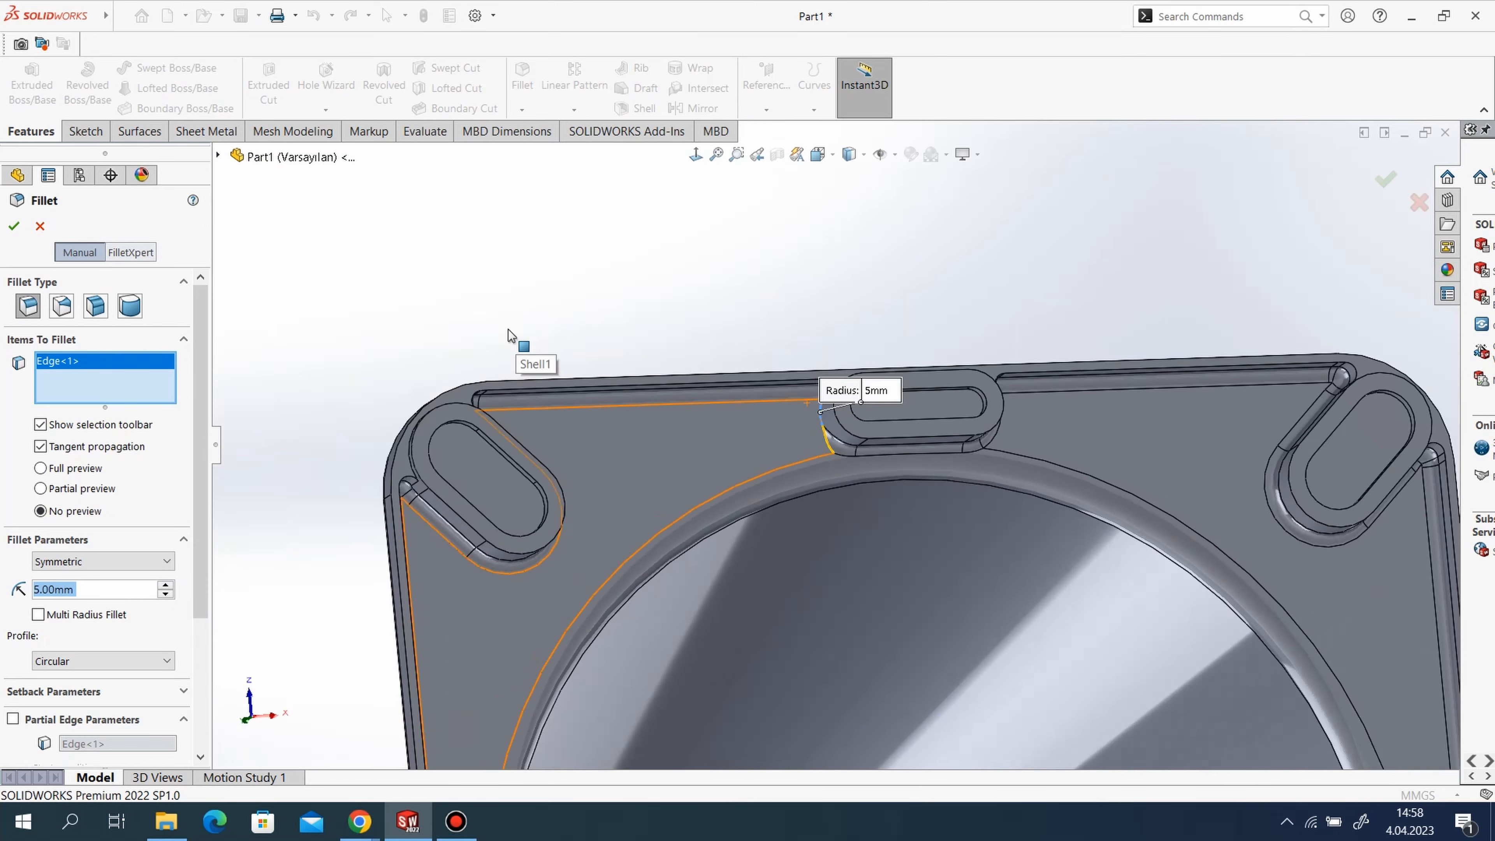
{"action": "scroll", "coordinate": [1007, 595], "scroll_direction": "down", "scroll_amount": 3}
{"action": "scroll", "coordinate": [918, 329], "scroll_direction": "down", "scroll_amount": 8}
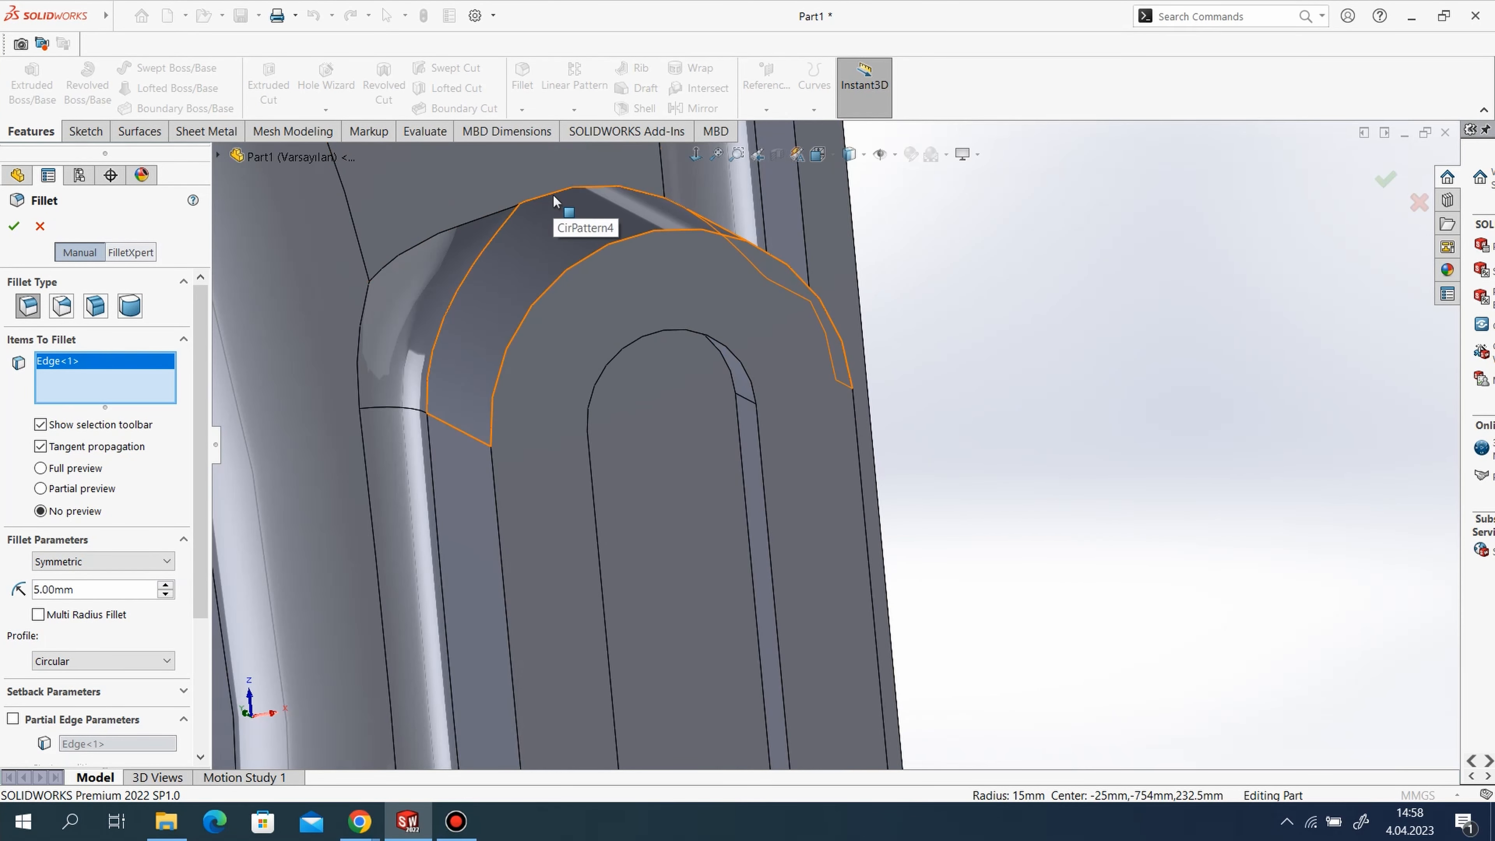
{"action": "left_click", "coordinate": [550, 192]}
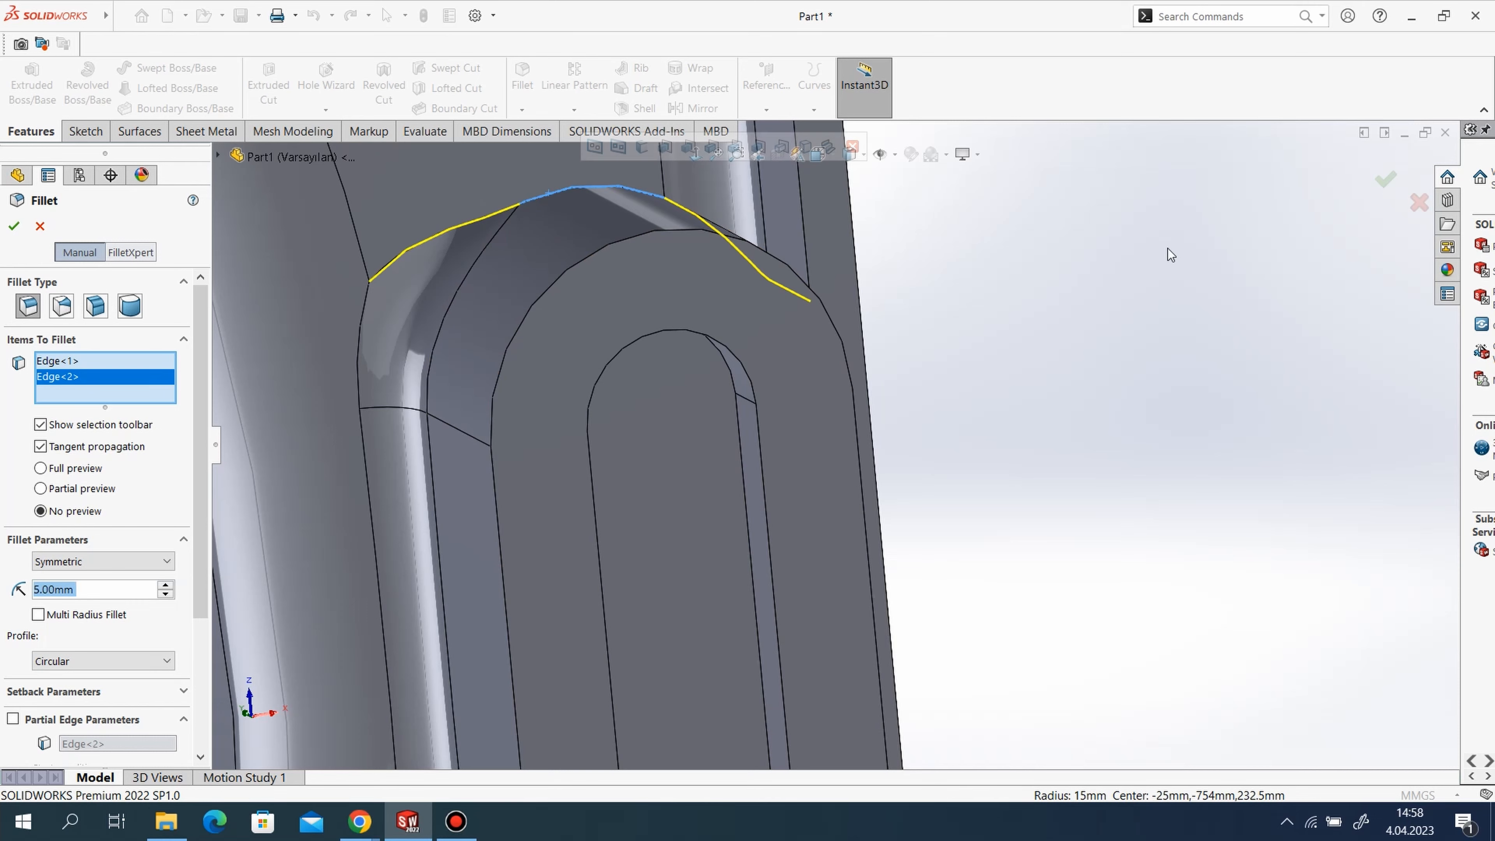
Add the unrounded end edges of the lower and left side bosses to the 5 mm fillet, and complete it.
{"action": "scroll", "coordinate": [1163, 242], "scroll_direction": "up", "scroll_amount": 10}
{"action": "scroll", "coordinate": [647, 598], "scroll_direction": "down", "scroll_amount": 8}
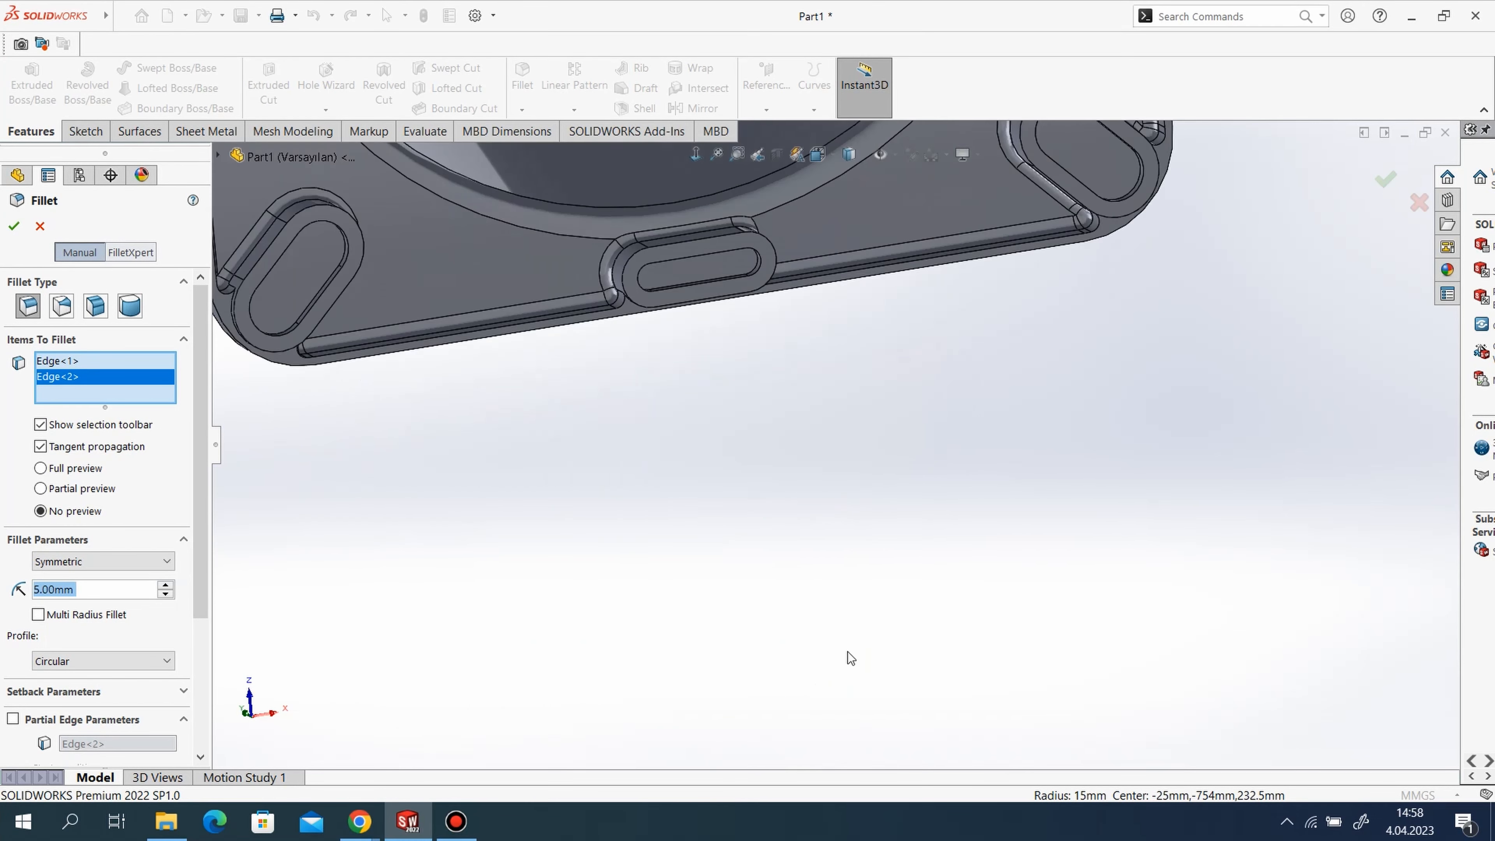
{"action": "left_click", "coordinate": [762, 262]}
{"action": "middle_click_drag", "start_coordinate": [964, 461], "coordinate": [693, 286]}
{"action": "scroll", "coordinate": [693, 282], "scroll_direction": "down", "scroll_amount": 10}
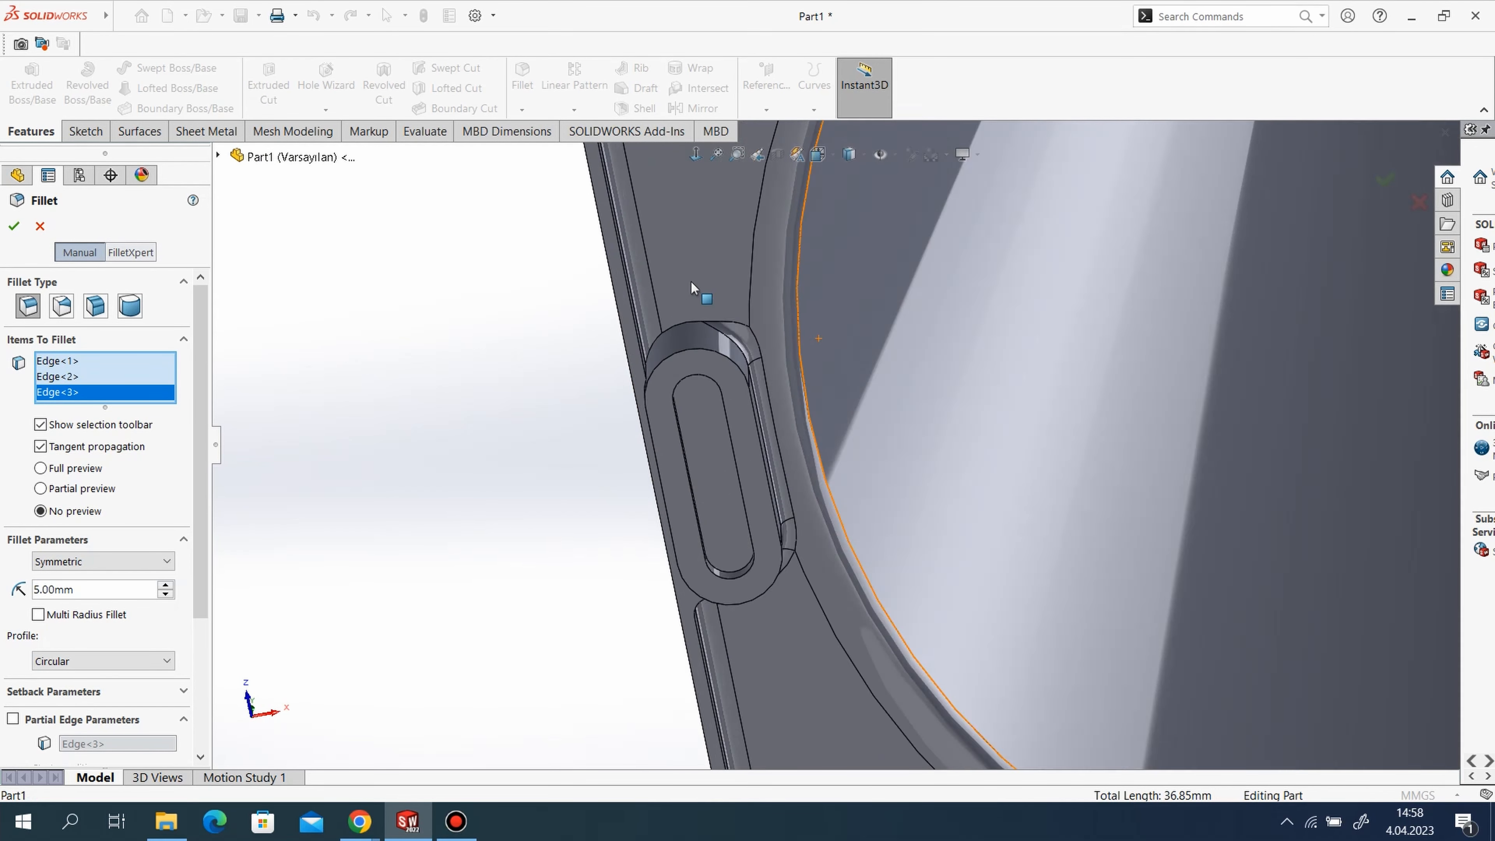
{"action": "left_click", "coordinate": [702, 401]}
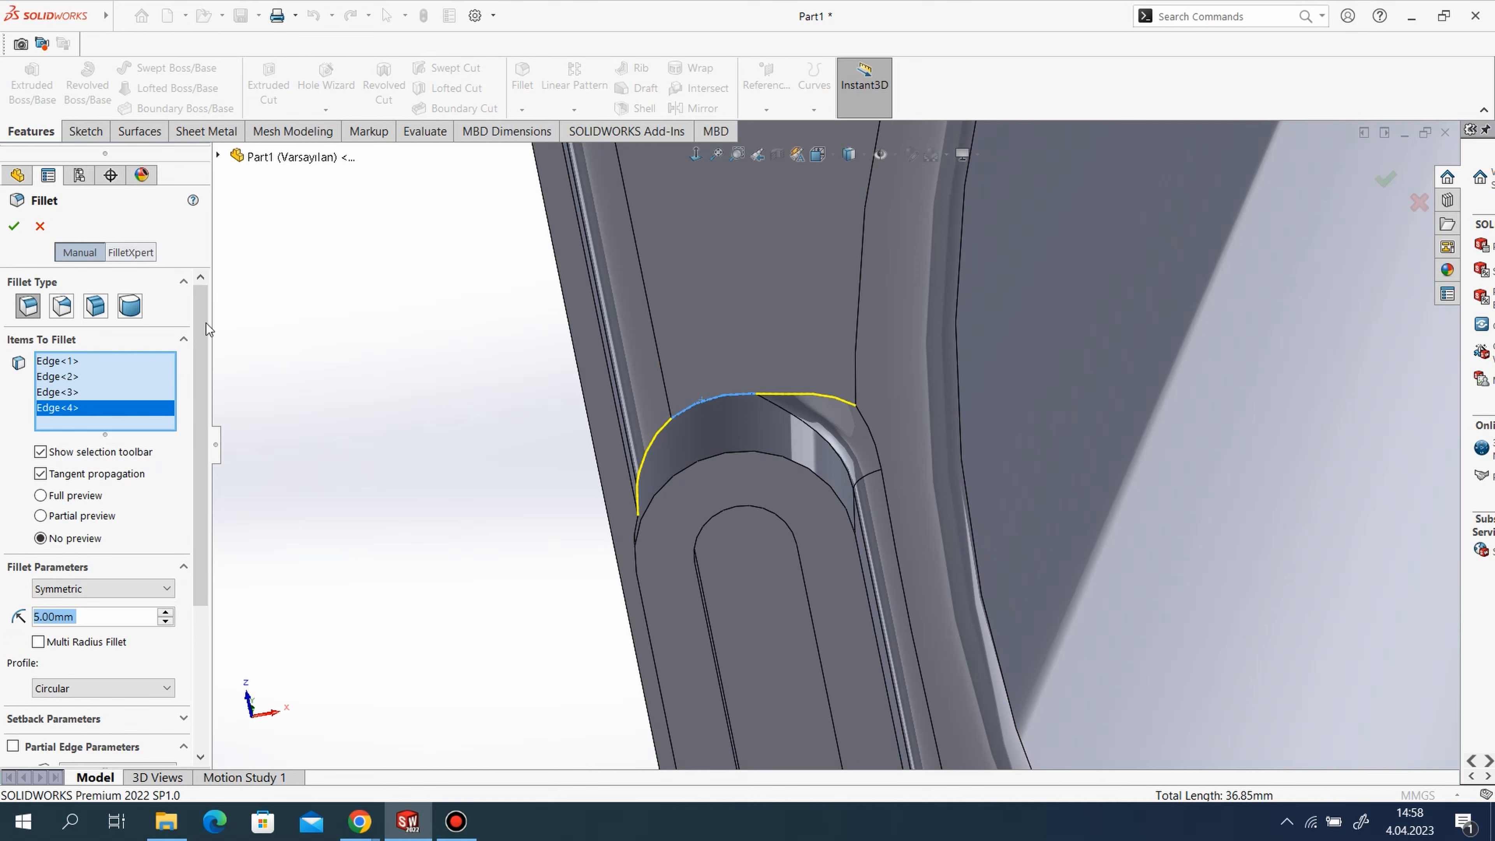
{"action": "left_click", "coordinate": [13, 225]}
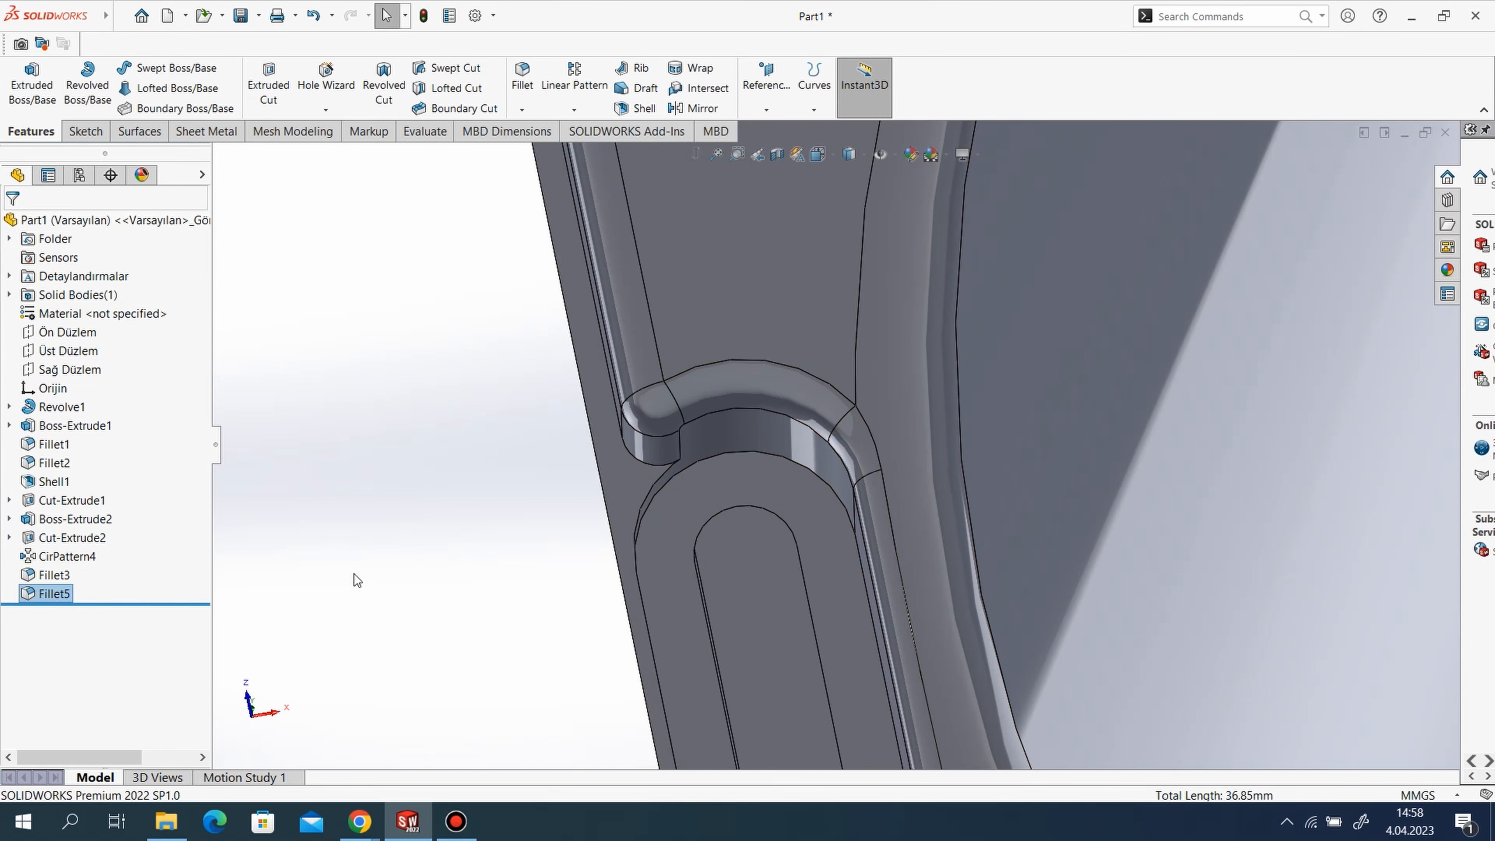
Turn the model to an isometric view showing the whole cone upright.
{"action": "scroll", "coordinate": [342, 429], "scroll_direction": "up", "scroll_amount": 5}
{"action": "scroll", "coordinate": [704, 611], "scroll_direction": "up", "scroll_amount": 10}
{"action": "middle_click_drag", "start_coordinate": [704, 611], "coordinate": [717, 494]}
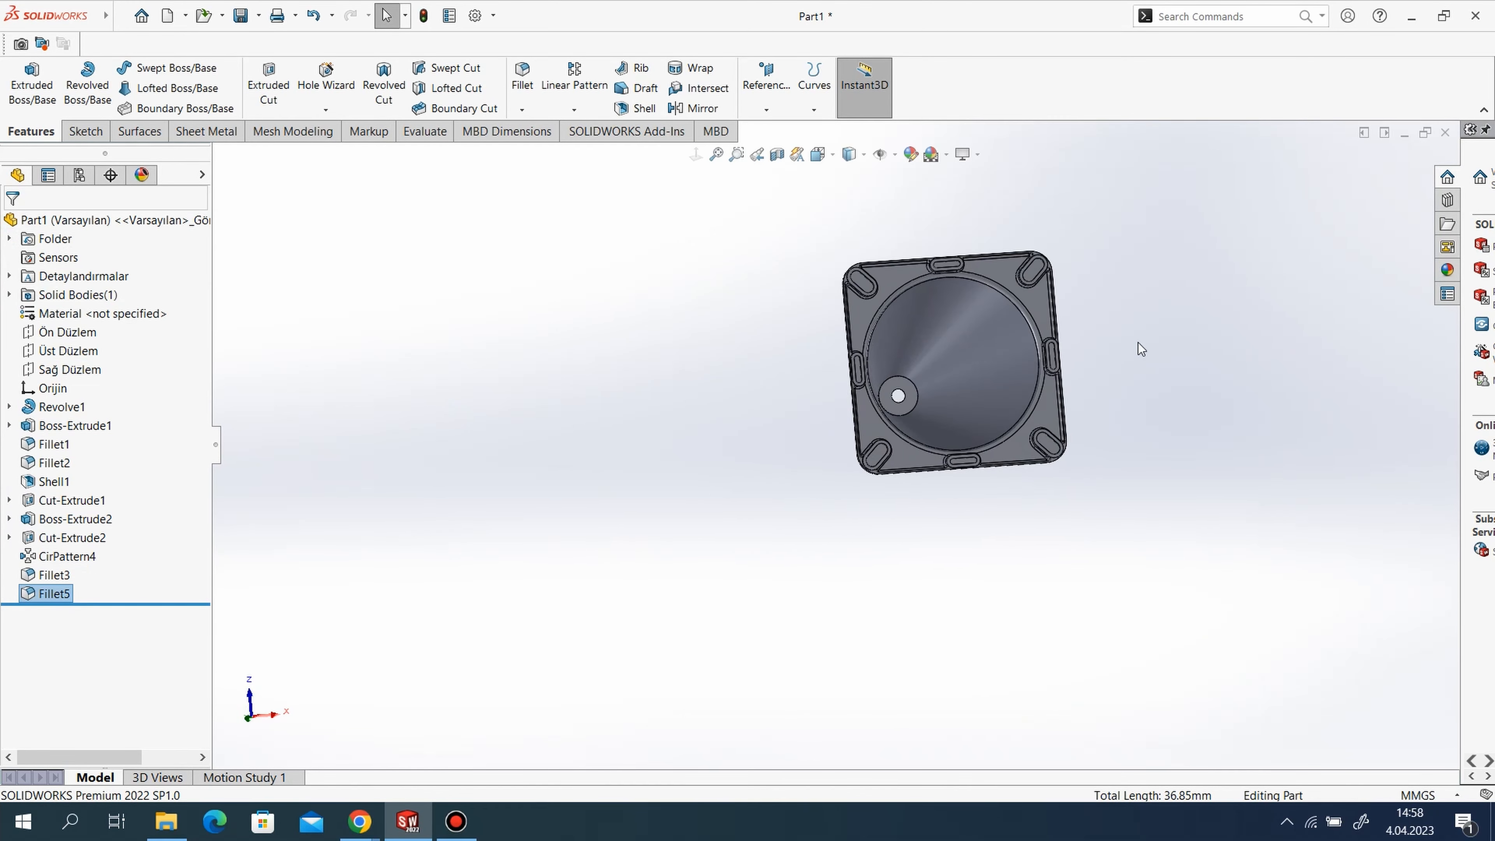
{"action": "middle_click_drag", "start_coordinate": [1135, 344], "coordinate": [695, 737]}
{"action": "scroll", "coordinate": [948, 303], "scroll_direction": "up", "scroll_amount": 4}
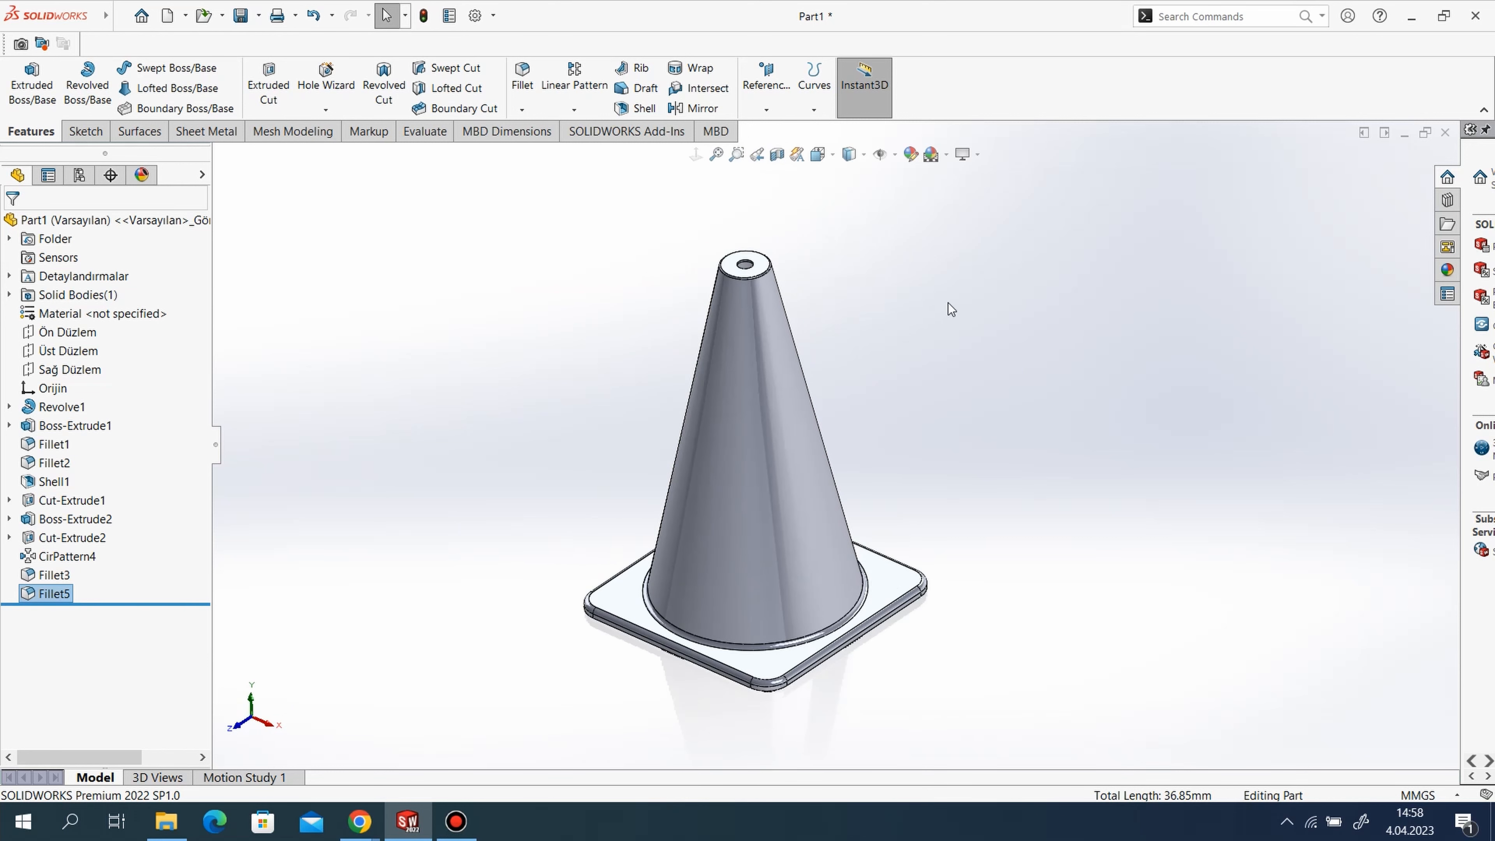
Open the appearances library, widen it, and list the low gloss plastic appearances.
{"action": "scroll", "coordinate": [988, 439], "scroll_direction": "down", "scroll_amount": 3}
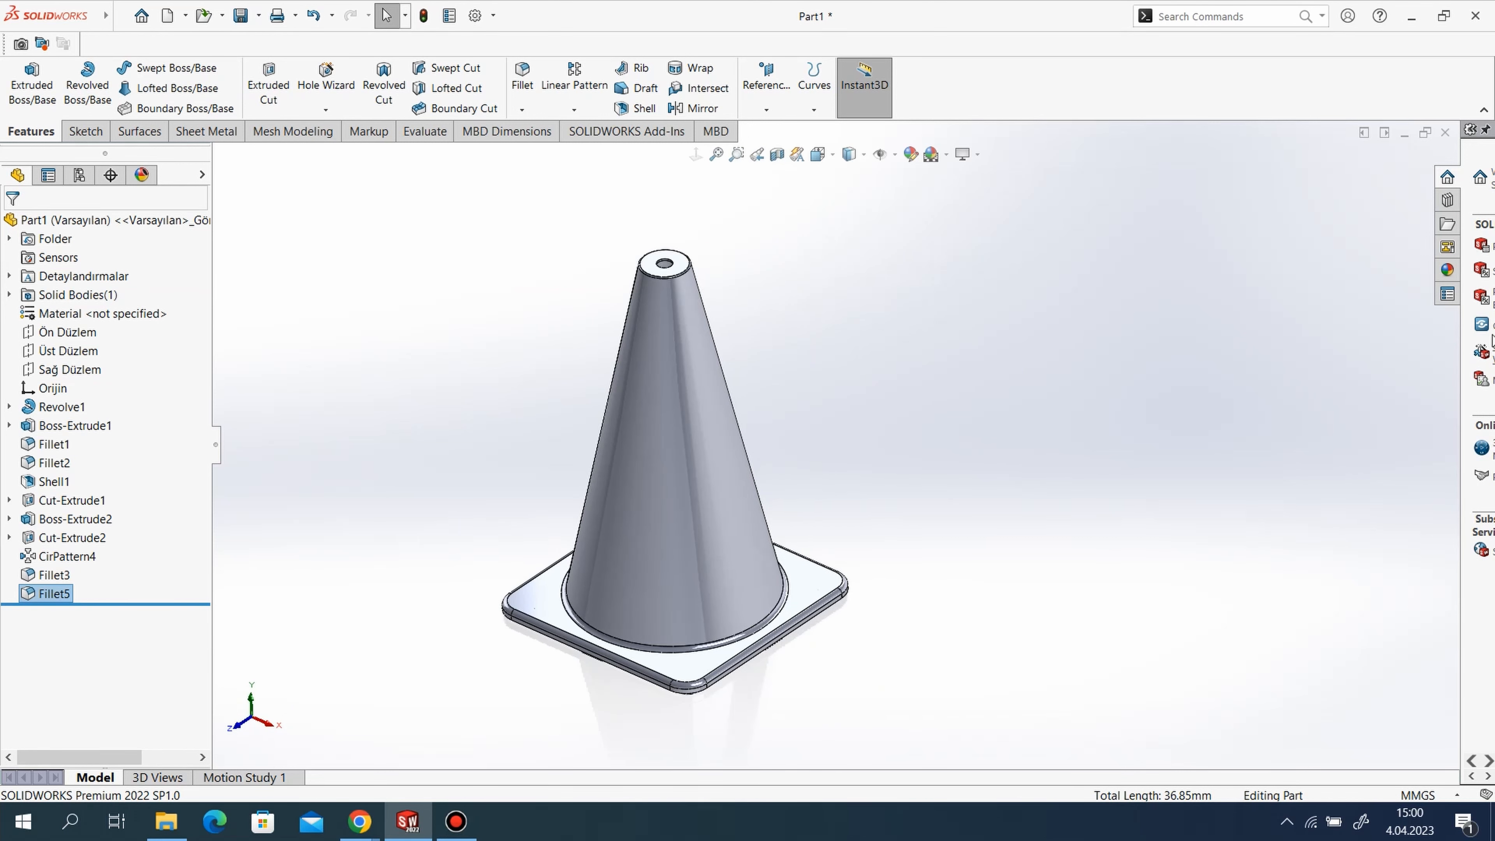
{"action": "left_click", "coordinate": [1446, 271]}
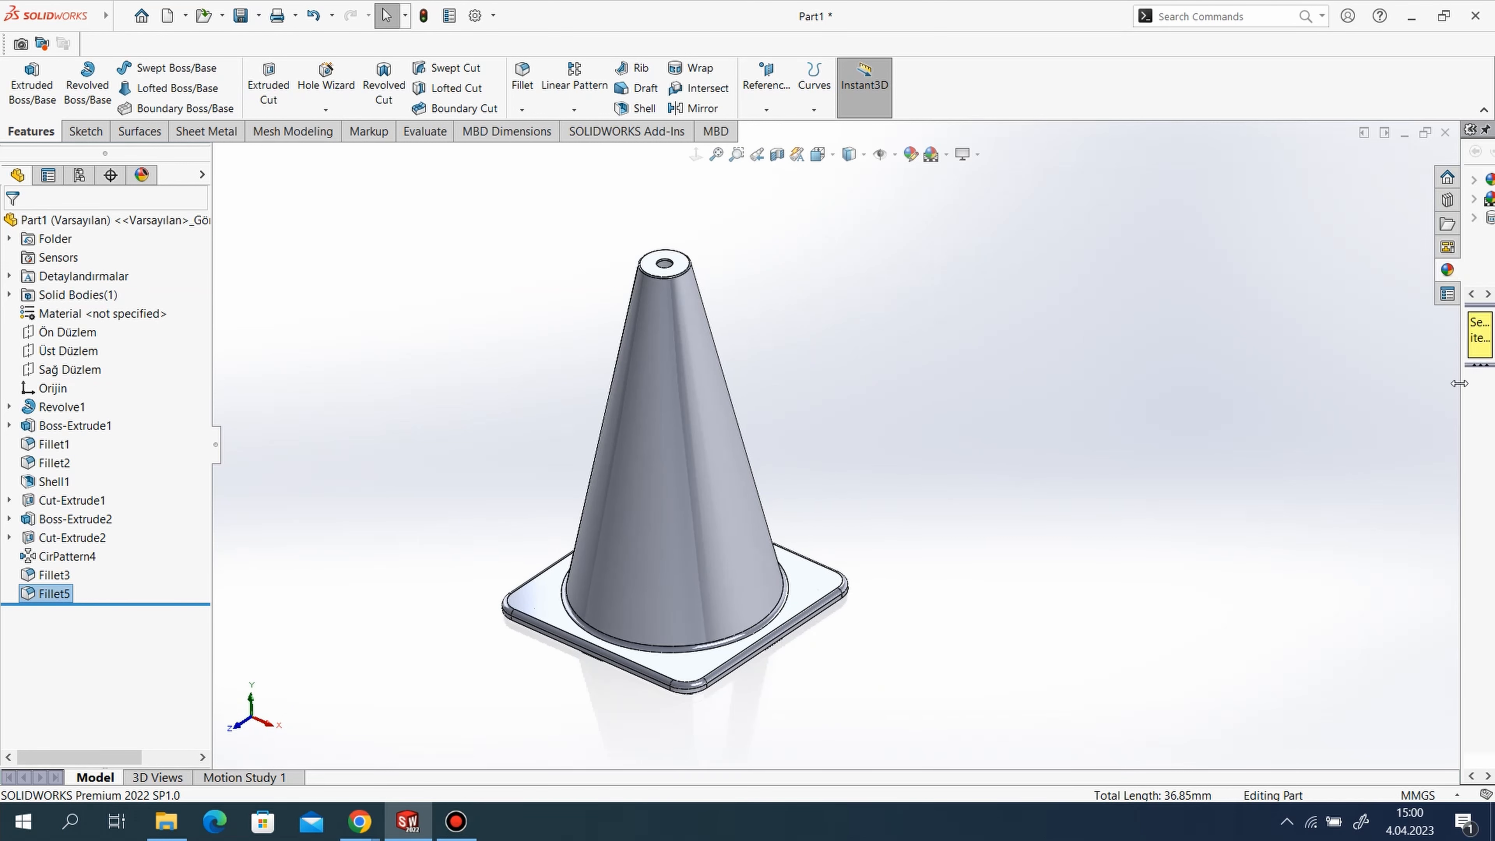
{"action": "left_click_drag", "start_coordinate": [1462, 390], "coordinate": [1264, 413]}
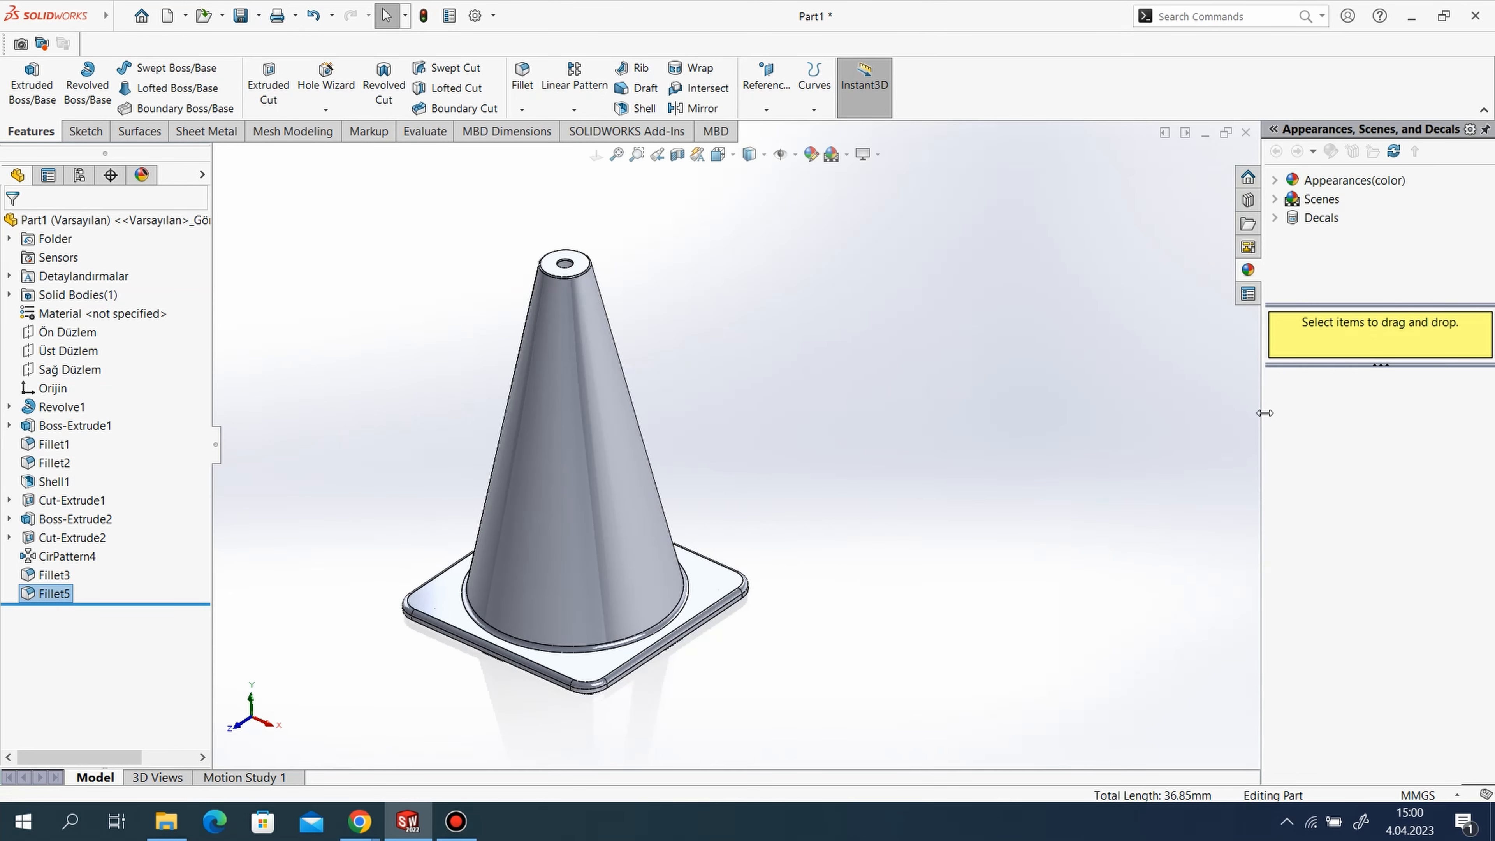
{"action": "left_click", "coordinate": [1275, 200]}
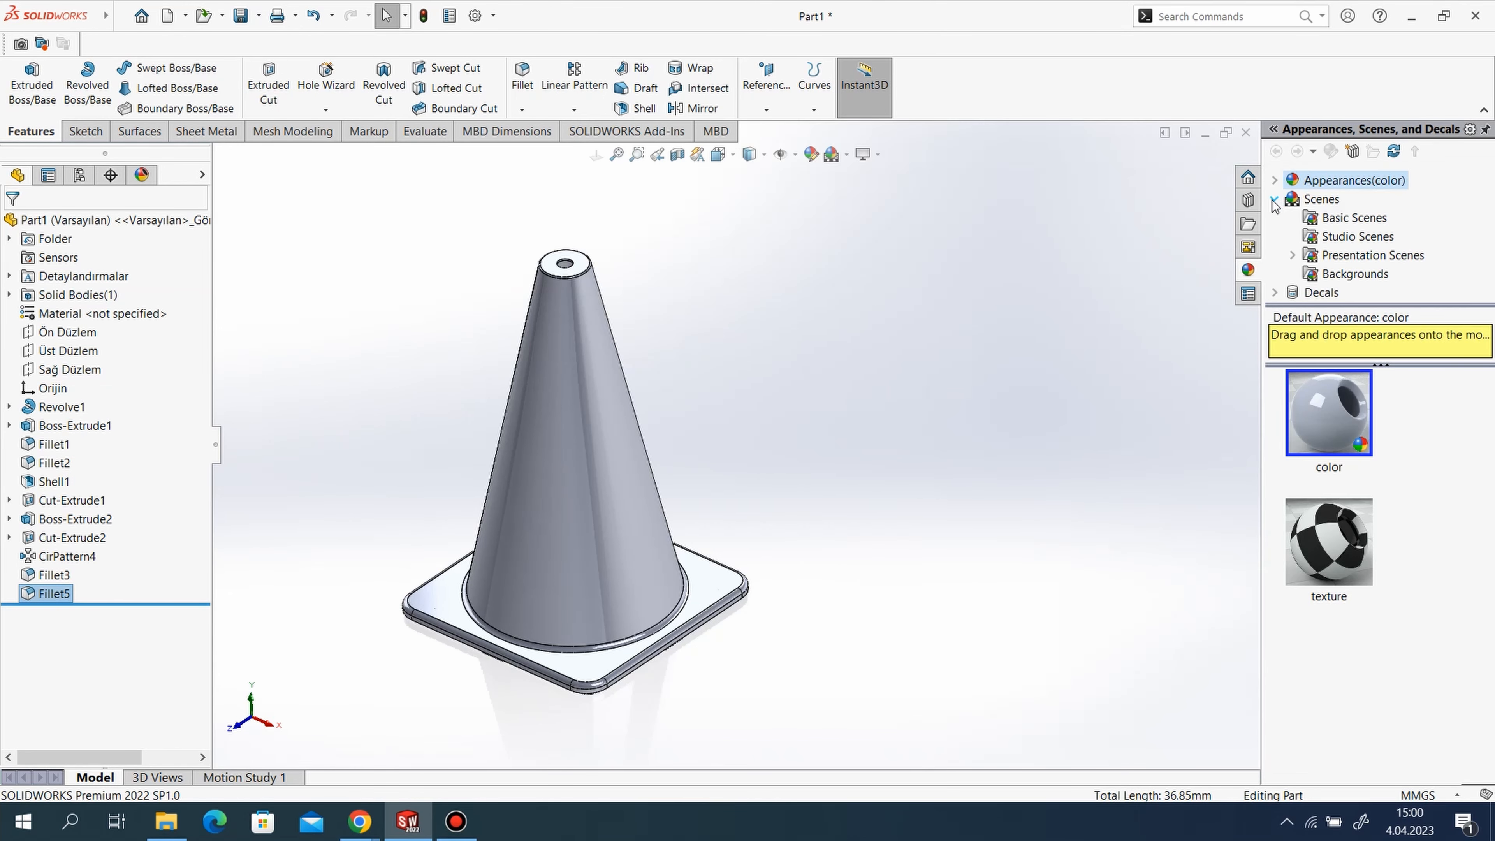
{"action": "left_click", "coordinate": [1275, 180]}
{"action": "left_click", "coordinate": [1319, 202]}
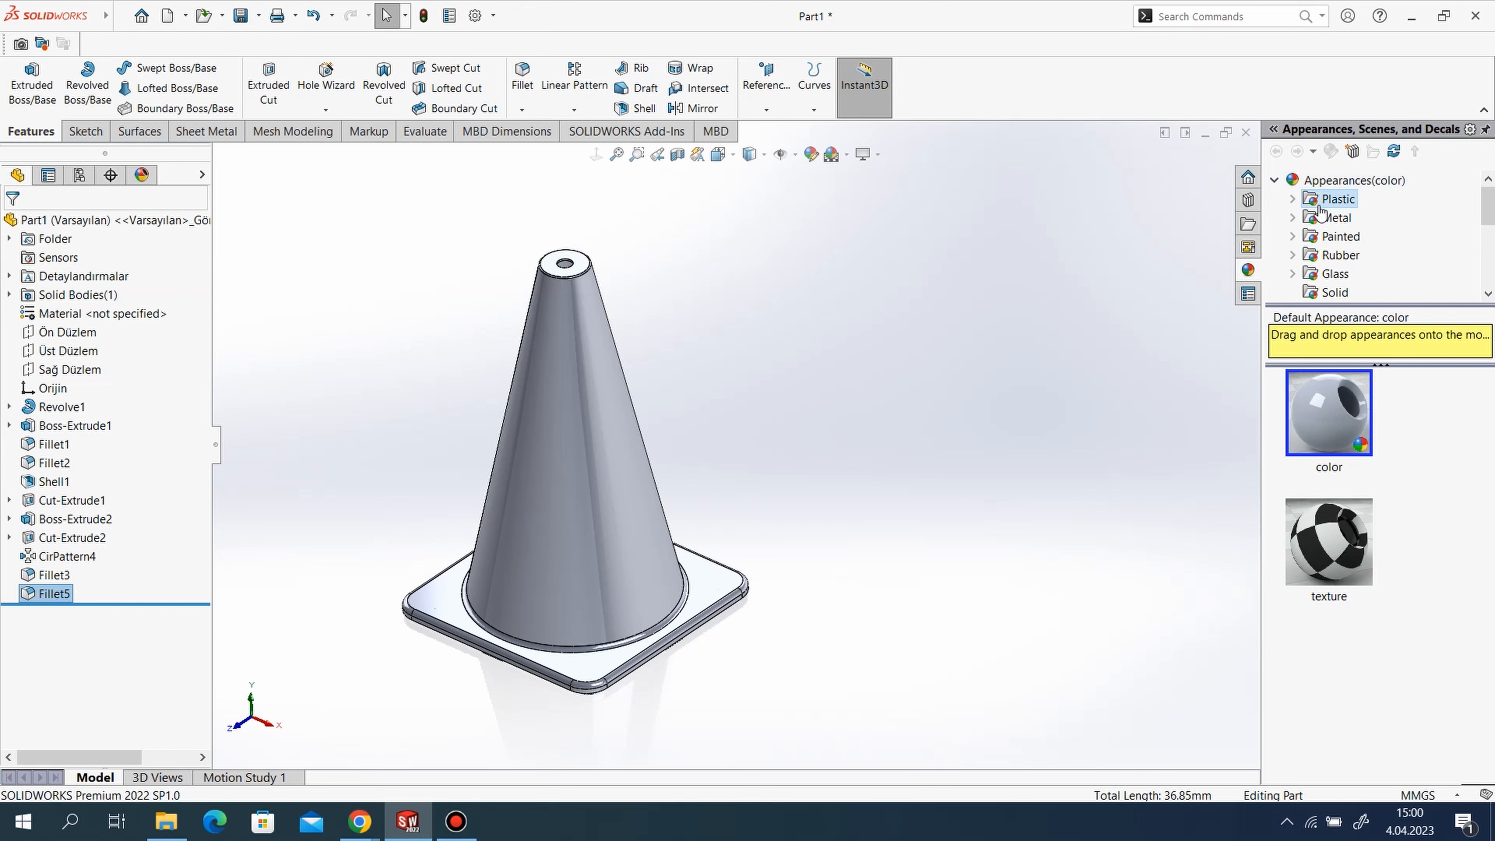
{"action": "left_click", "coordinate": [1292, 200]}
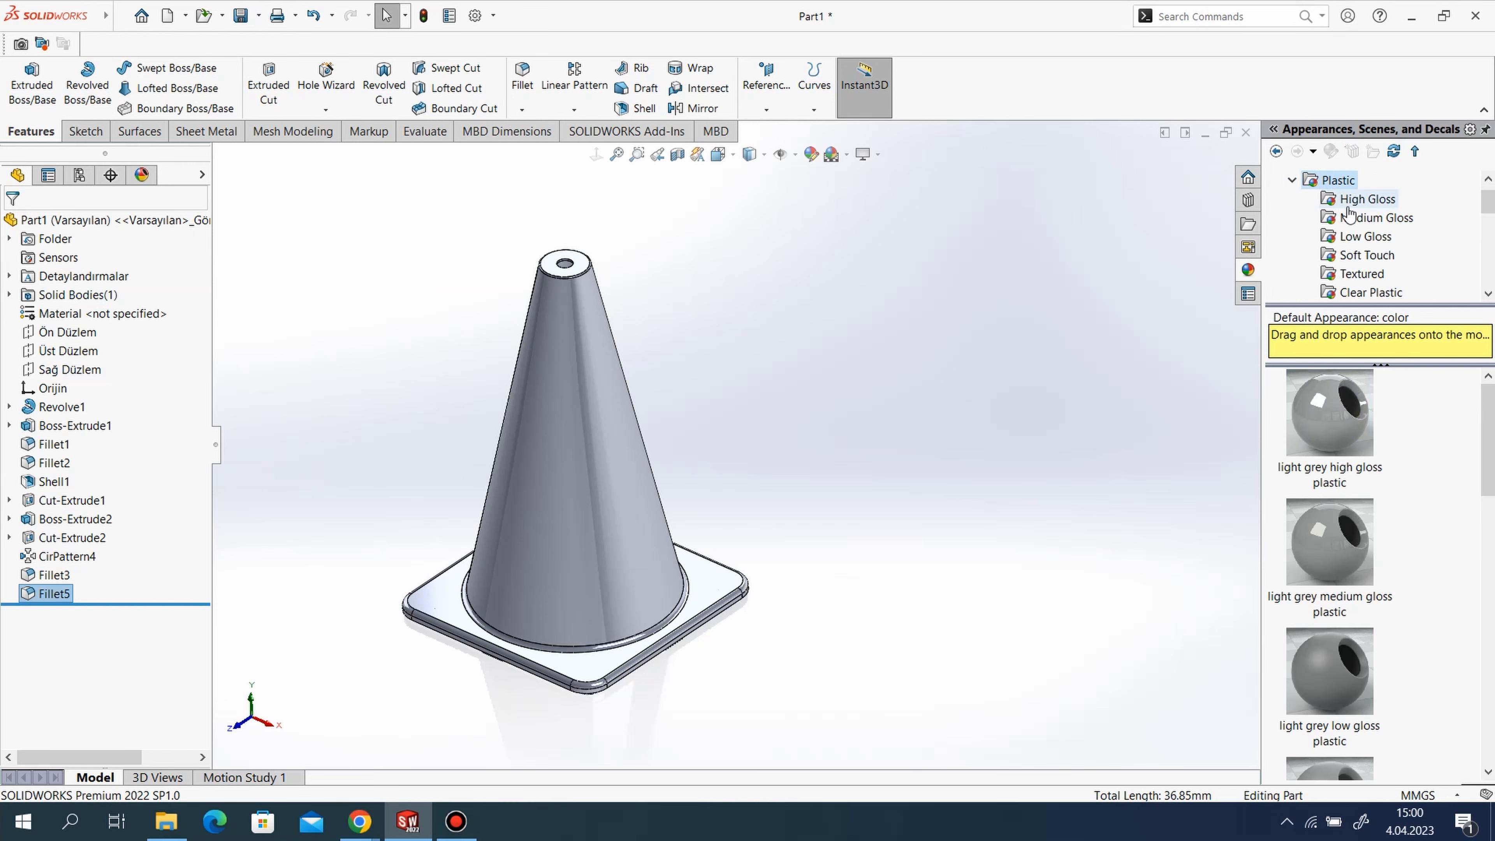
{"action": "scroll", "coordinate": [1350, 213], "scroll_direction": "down", "scroll_amount": 1}
{"action": "scroll", "coordinate": [1349, 244], "scroll_direction": "up", "scroll_amount": 1}
{"action": "left_click", "coordinate": [1351, 240]}
{"action": "scroll", "coordinate": [1349, 259], "scroll_direction": "up", "scroll_amount": 1}
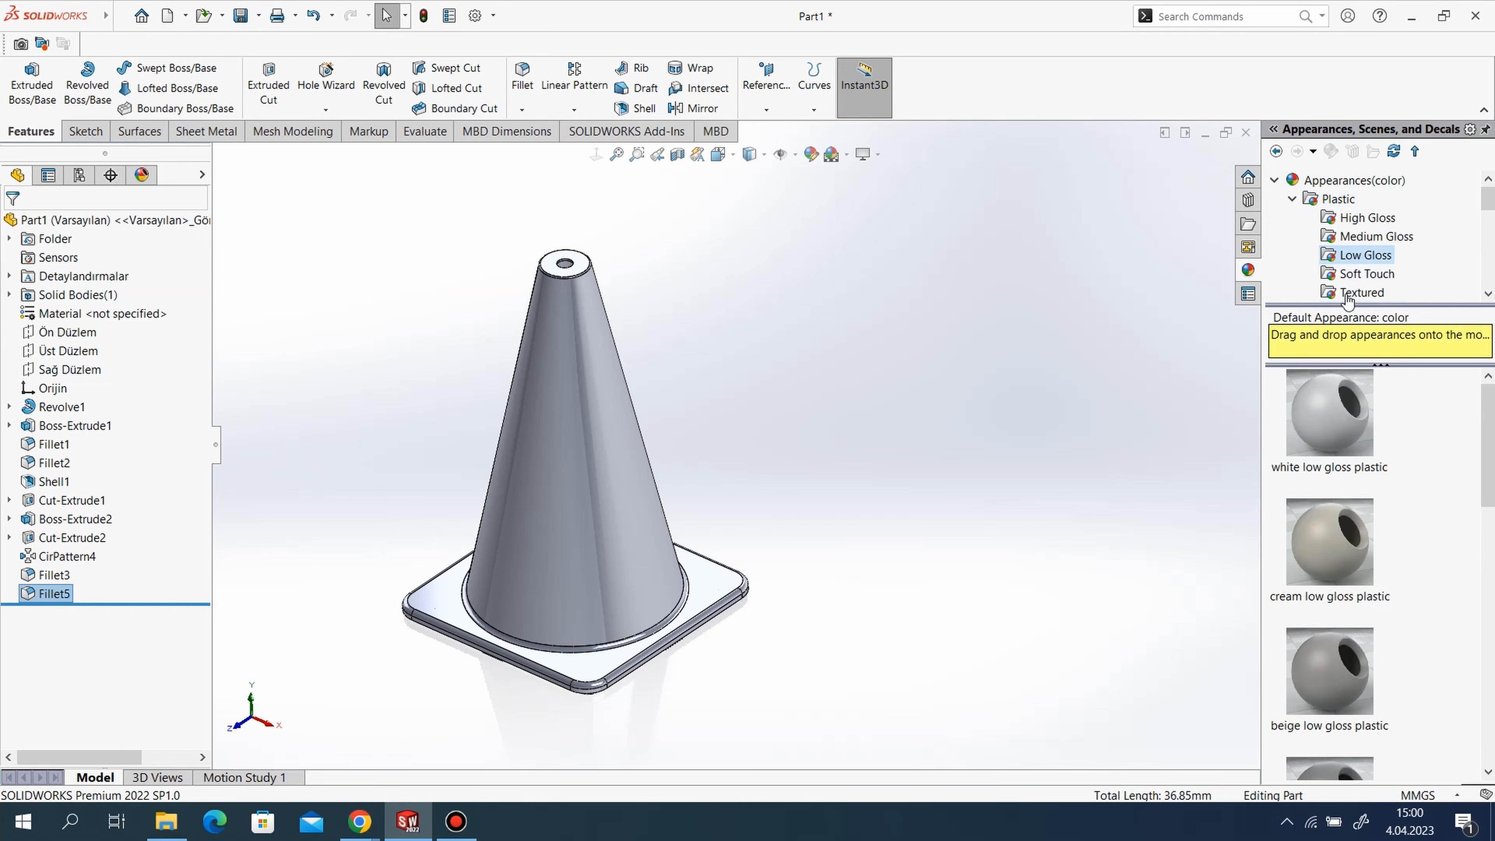
Apply the red low gloss plastic appearance to the whole cone and its base.
{"action": "scroll", "coordinate": [1378, 512], "scroll_direction": "down", "scroll_amount": 5}
{"action": "left_click", "coordinate": [1320, 444]}
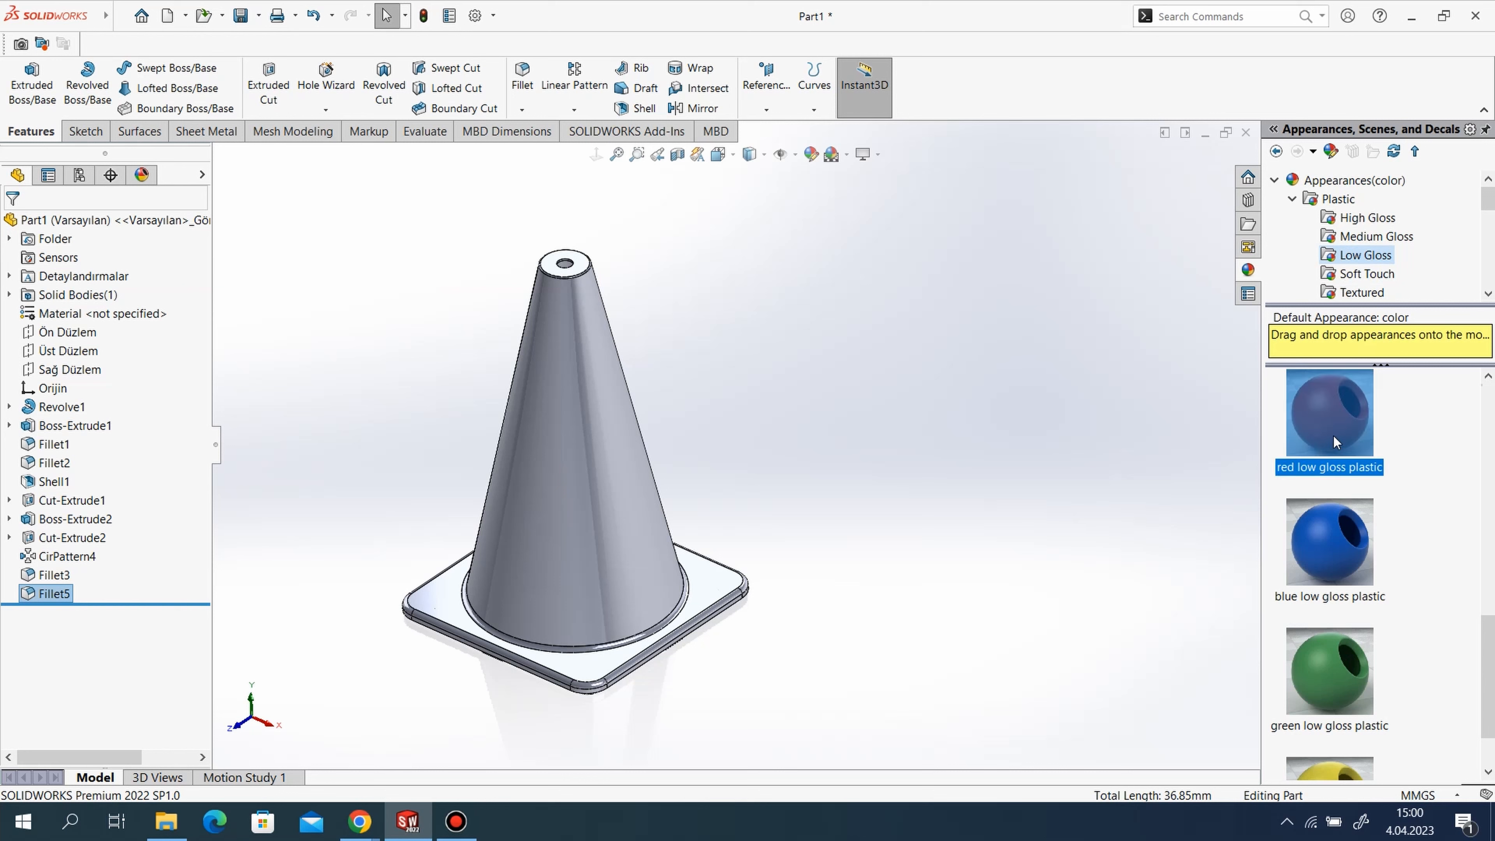
{"action": "left_click_drag", "start_coordinate": [1332, 434], "coordinate": [594, 580]}
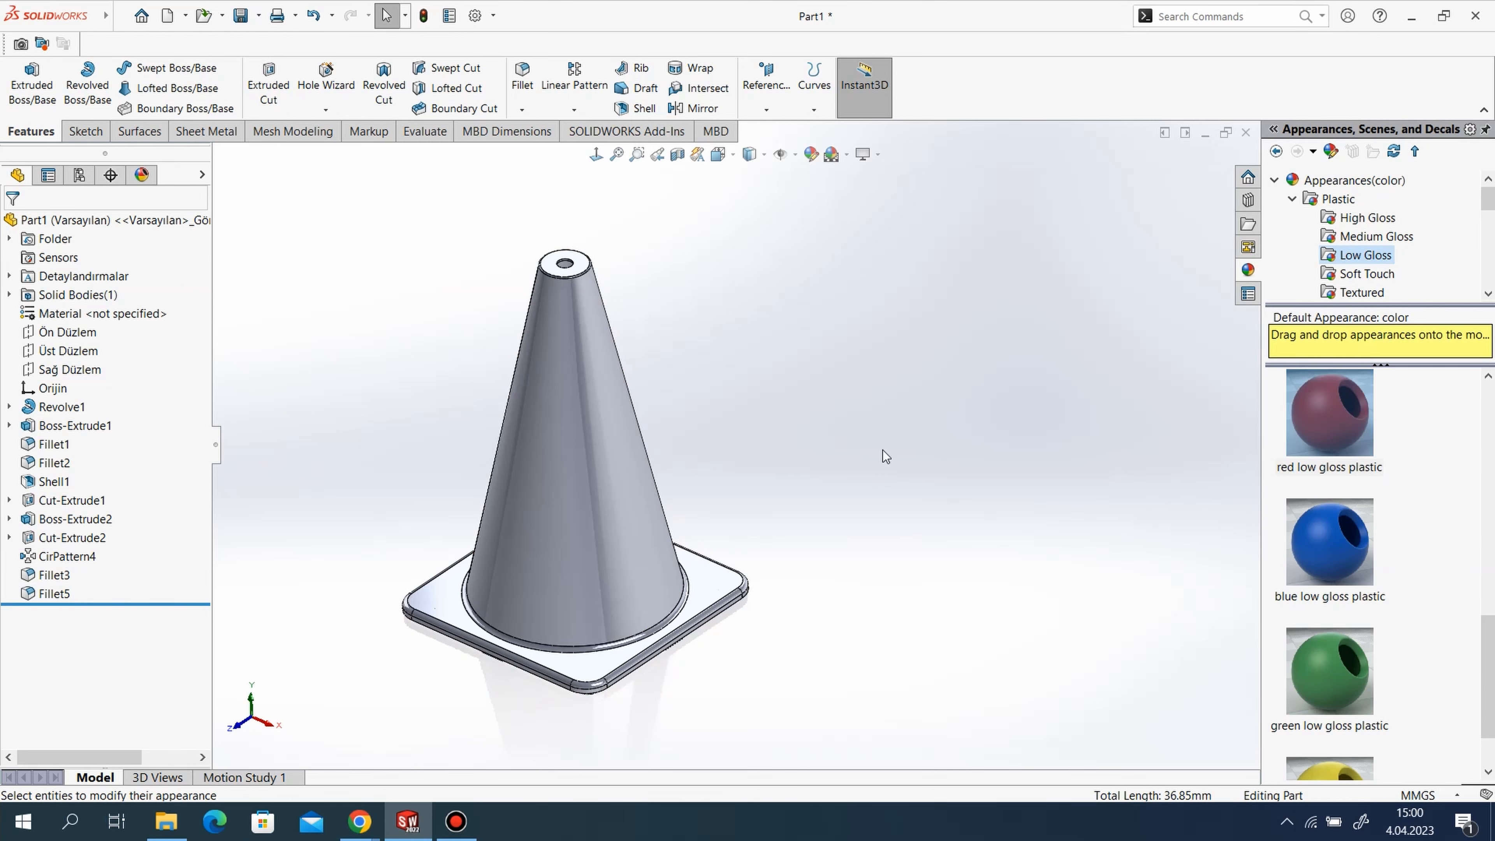
{"action": "left_click_drag", "start_coordinate": [1348, 447], "coordinate": [595, 613]}
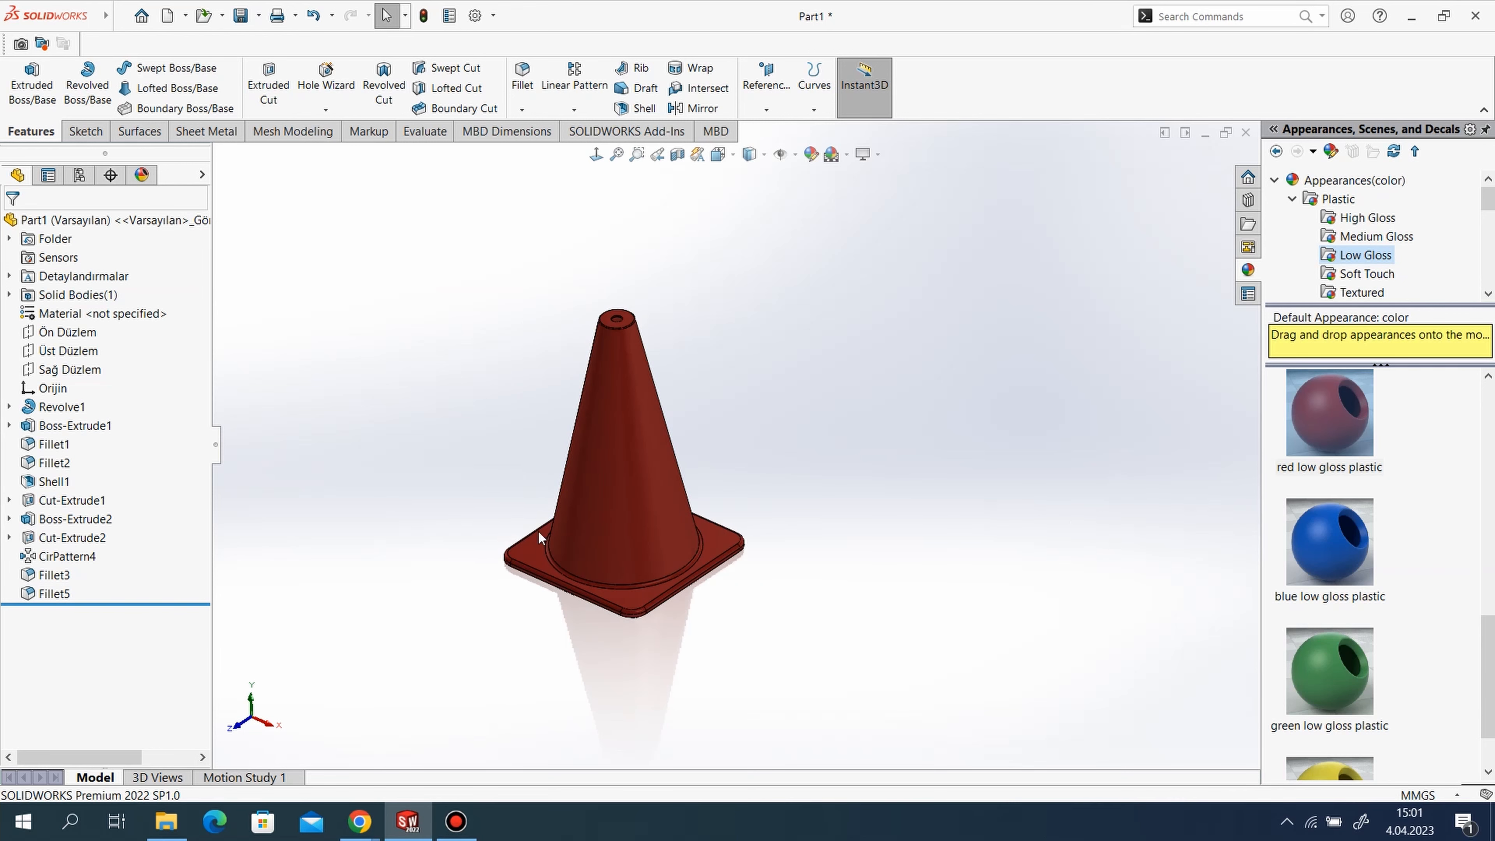
Start a sketch on the front plane (Ön Düzlem) and draw a horizontal line about 200 mm long across the cone's upper part, between its slanted sides.
{"action": "middle_click_drag", "start_coordinate": [537, 537], "coordinate": [928, 554]}
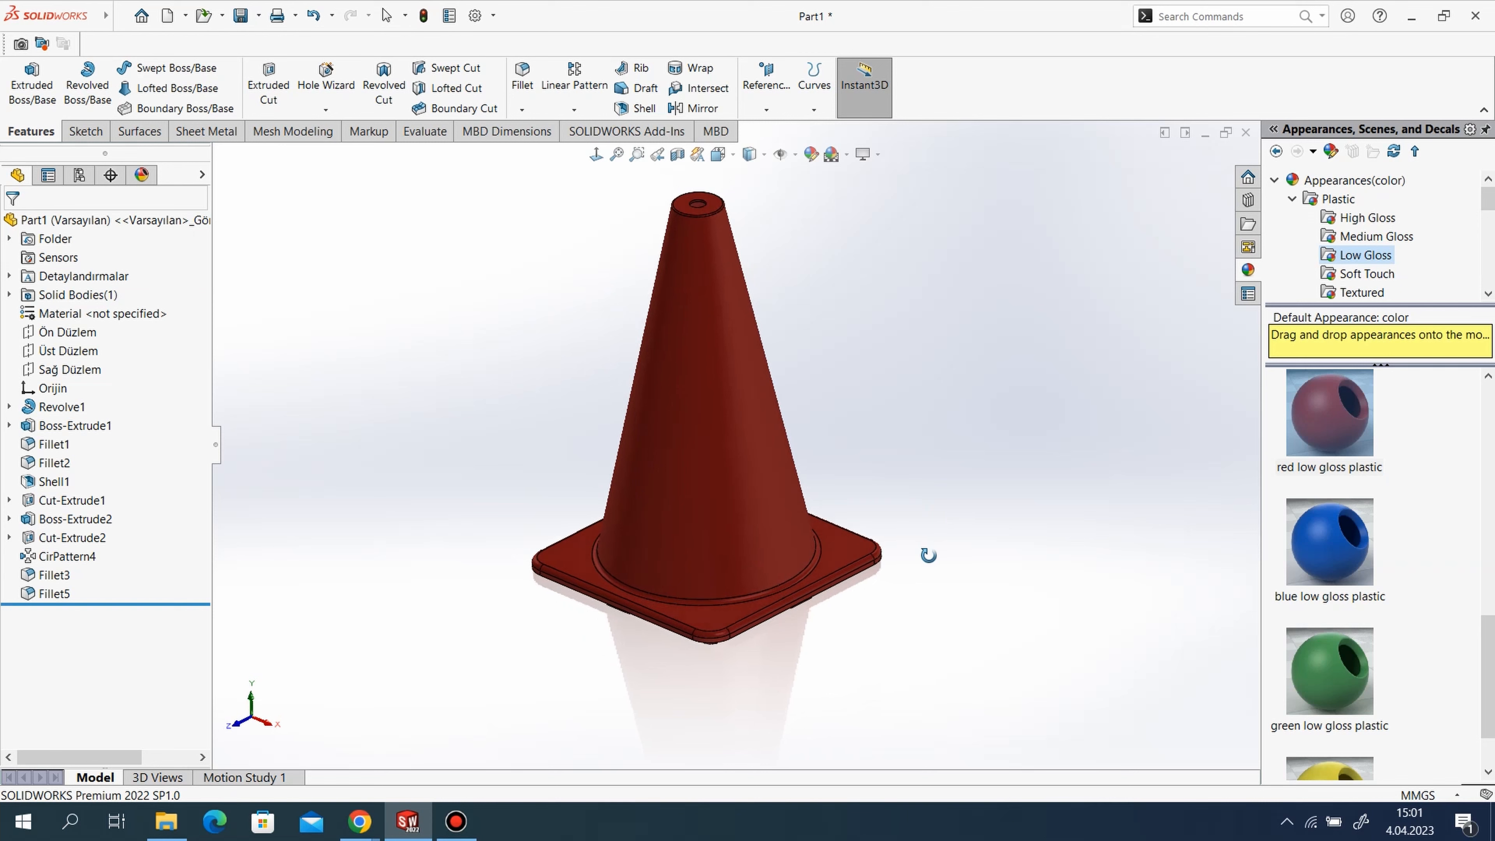
{"action": "right_click", "coordinate": [66, 332]}
{"action": "left_click", "coordinate": [76, 303]}
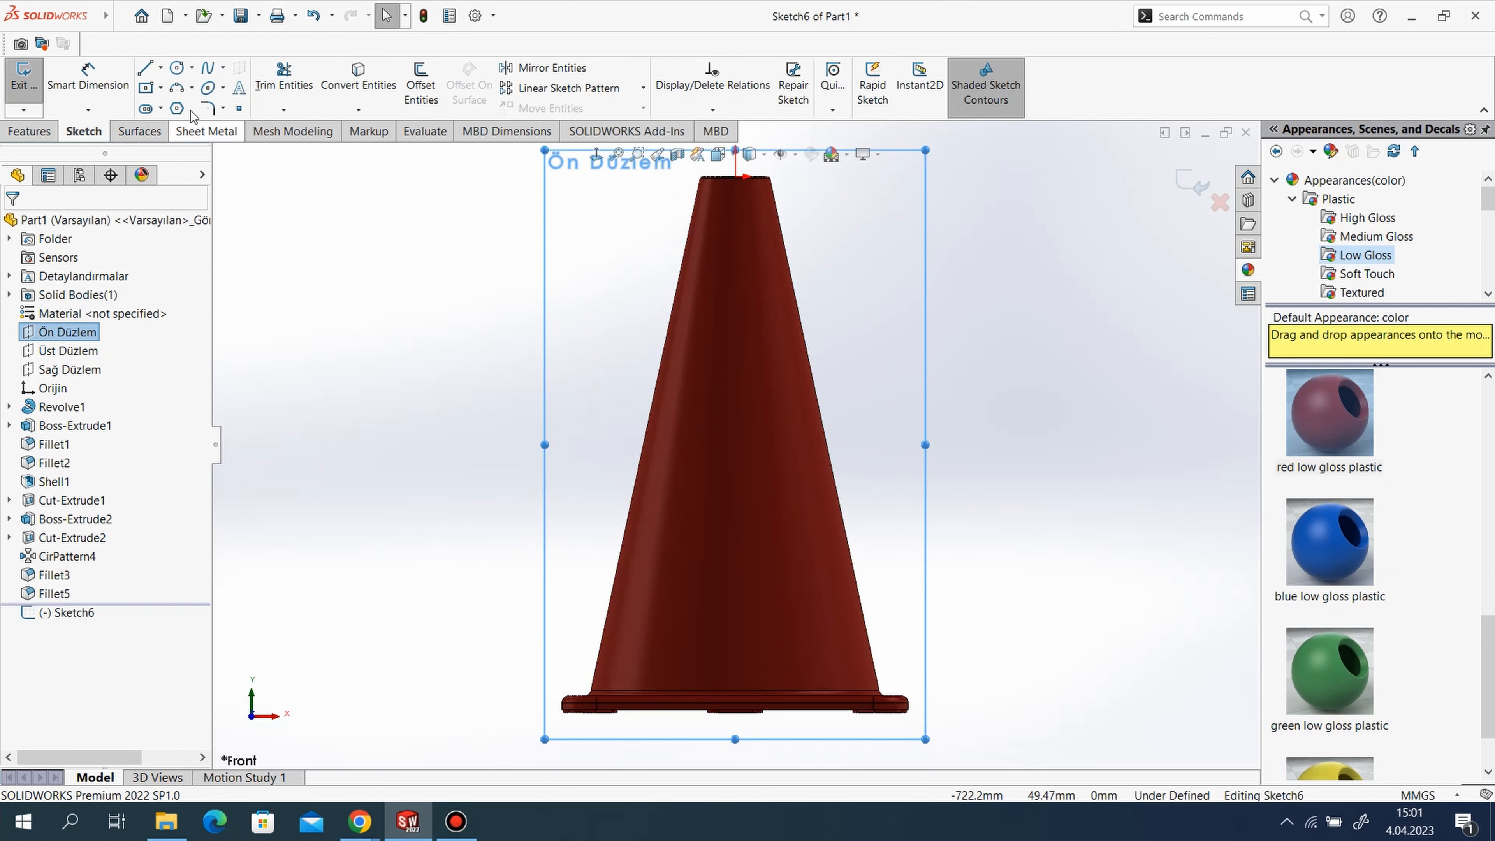
{"action": "left_click", "coordinate": [144, 68]}
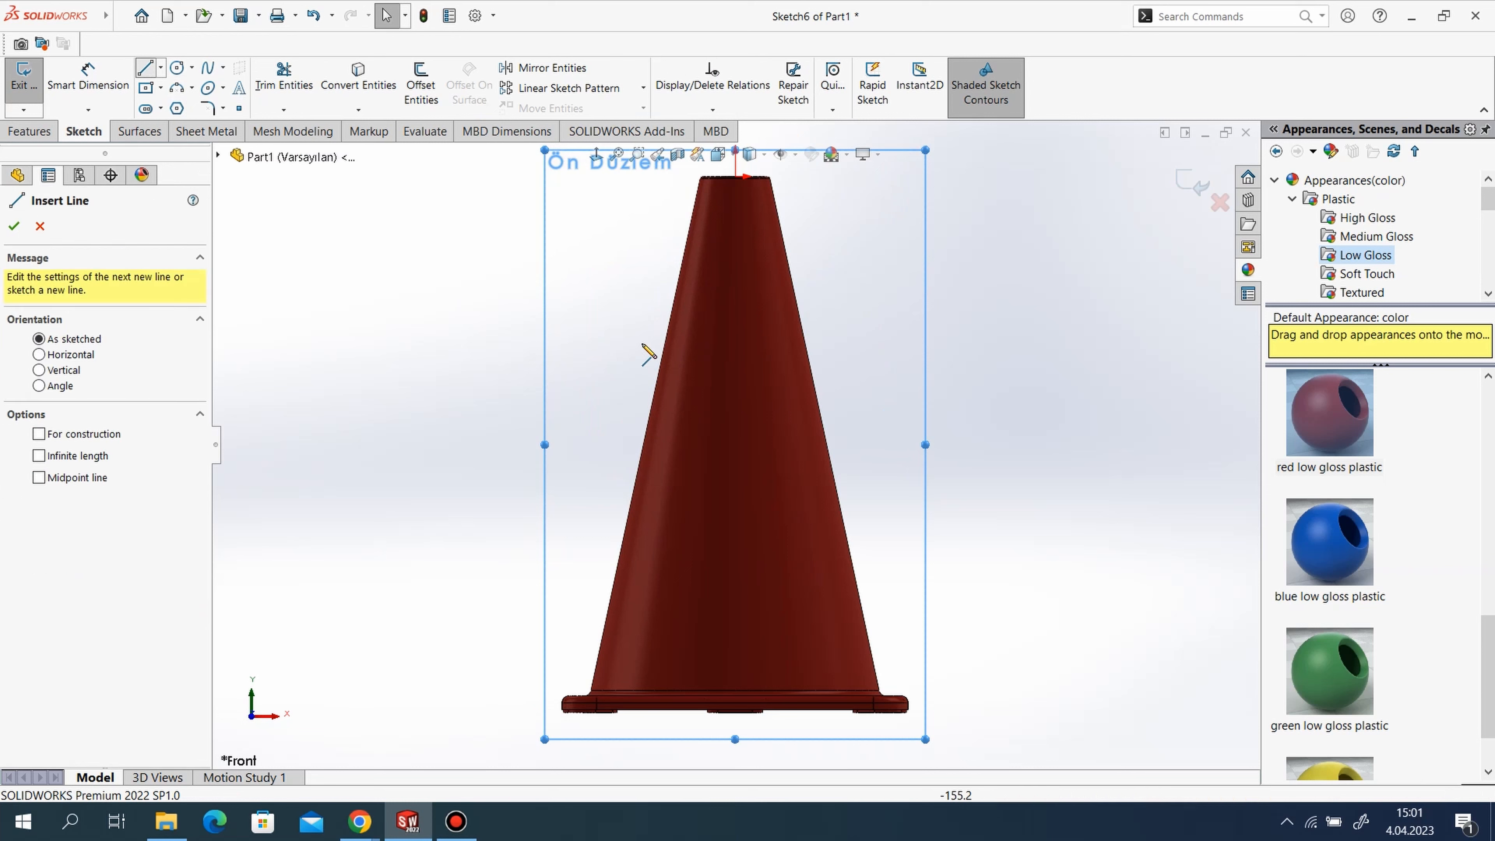
{"action": "left_click", "coordinate": [666, 340]}
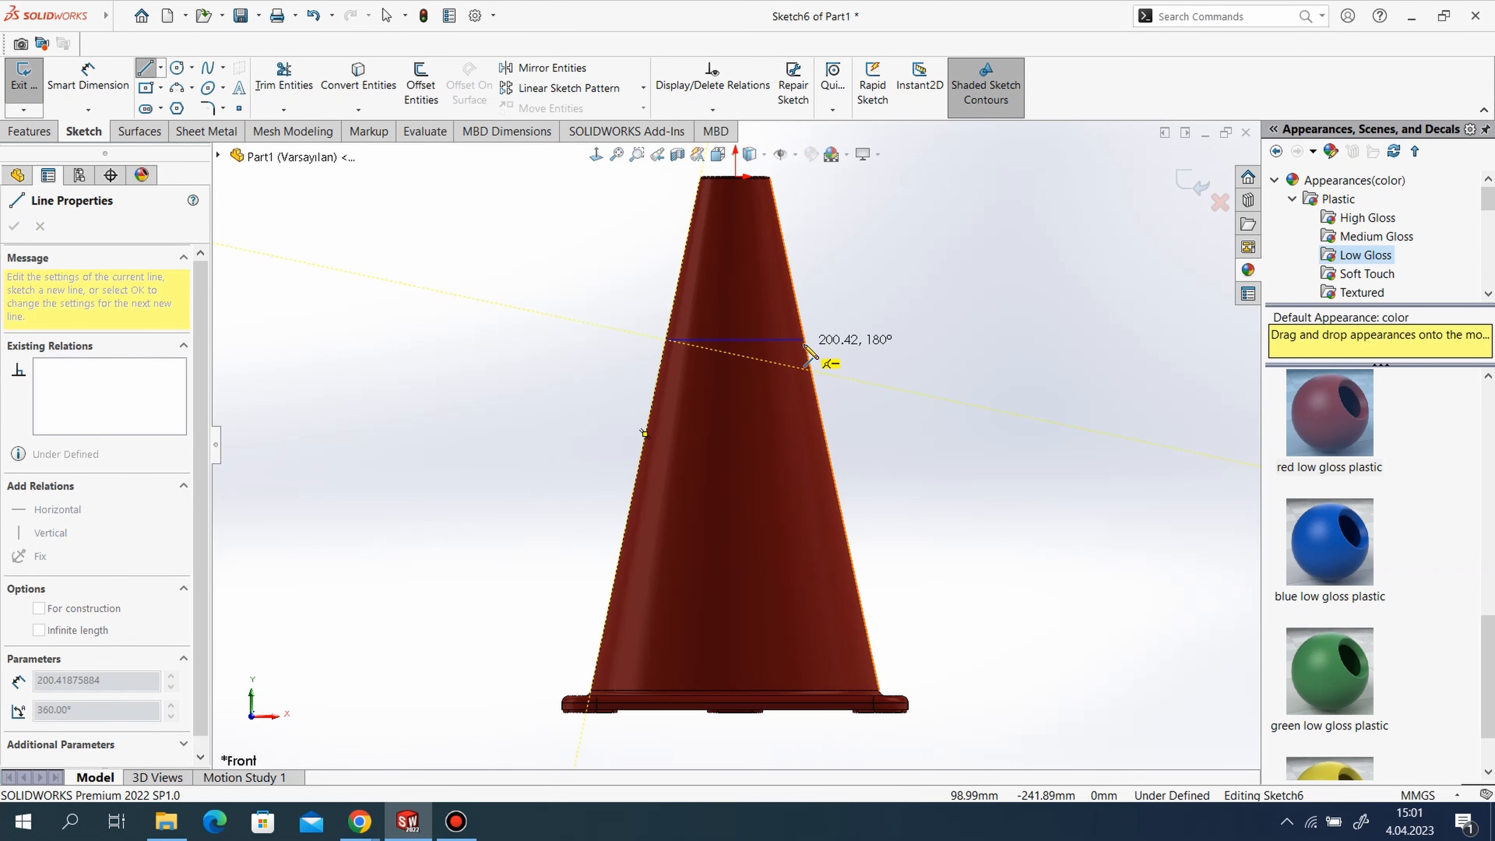
{"action": "left_click", "coordinate": [811, 341]}
{"action": "right_click", "coordinate": [945, 326]}
{"action": "left_click", "coordinate": [974, 340]}
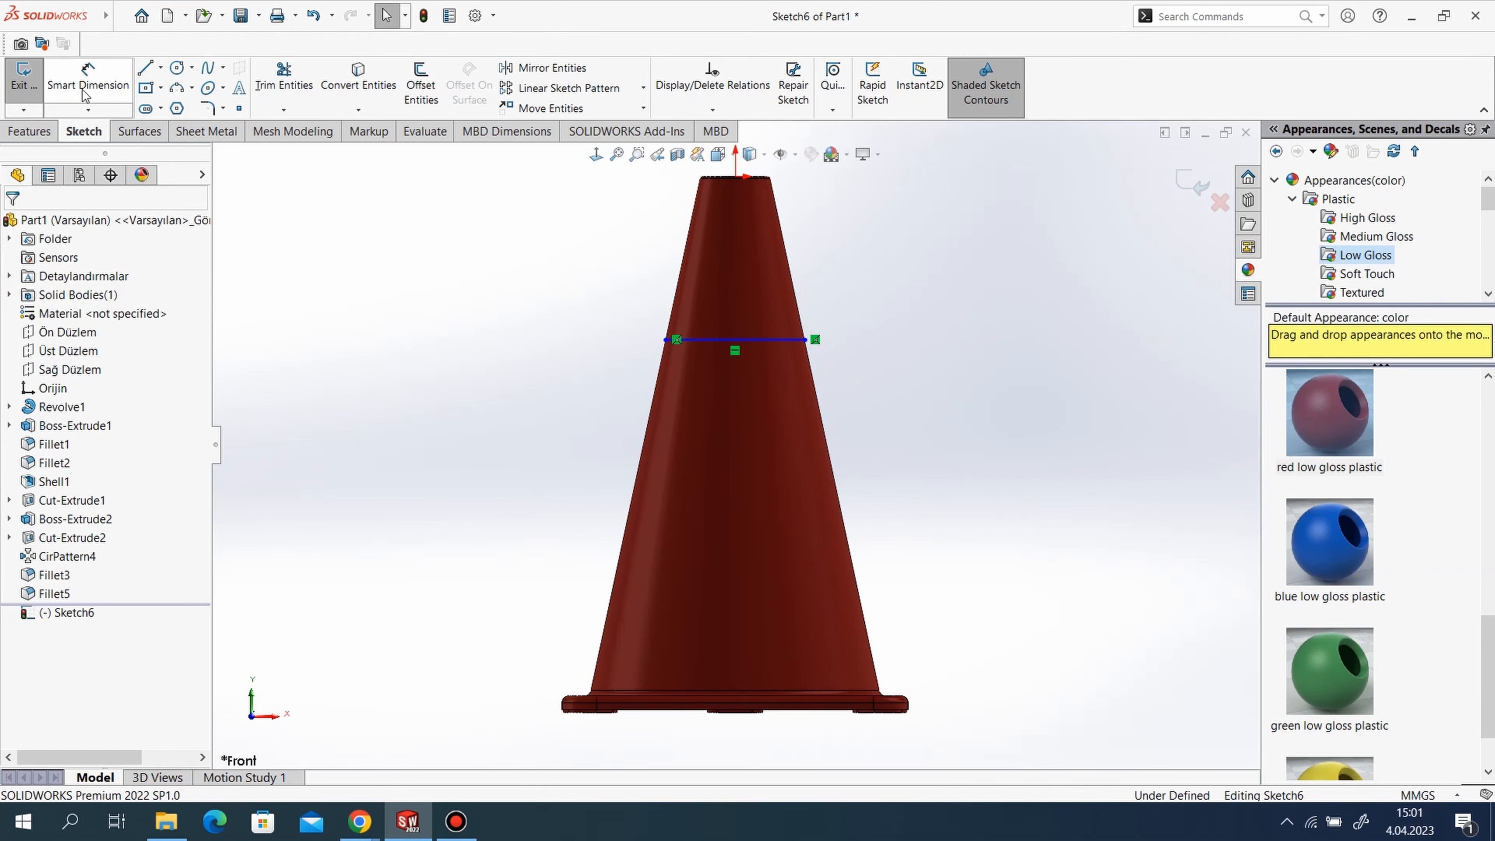
Draw a second horizontal line about 310 mm long across the lower part of the cone, between its slanted sides.
{"action": "left_click", "coordinate": [145, 69]}
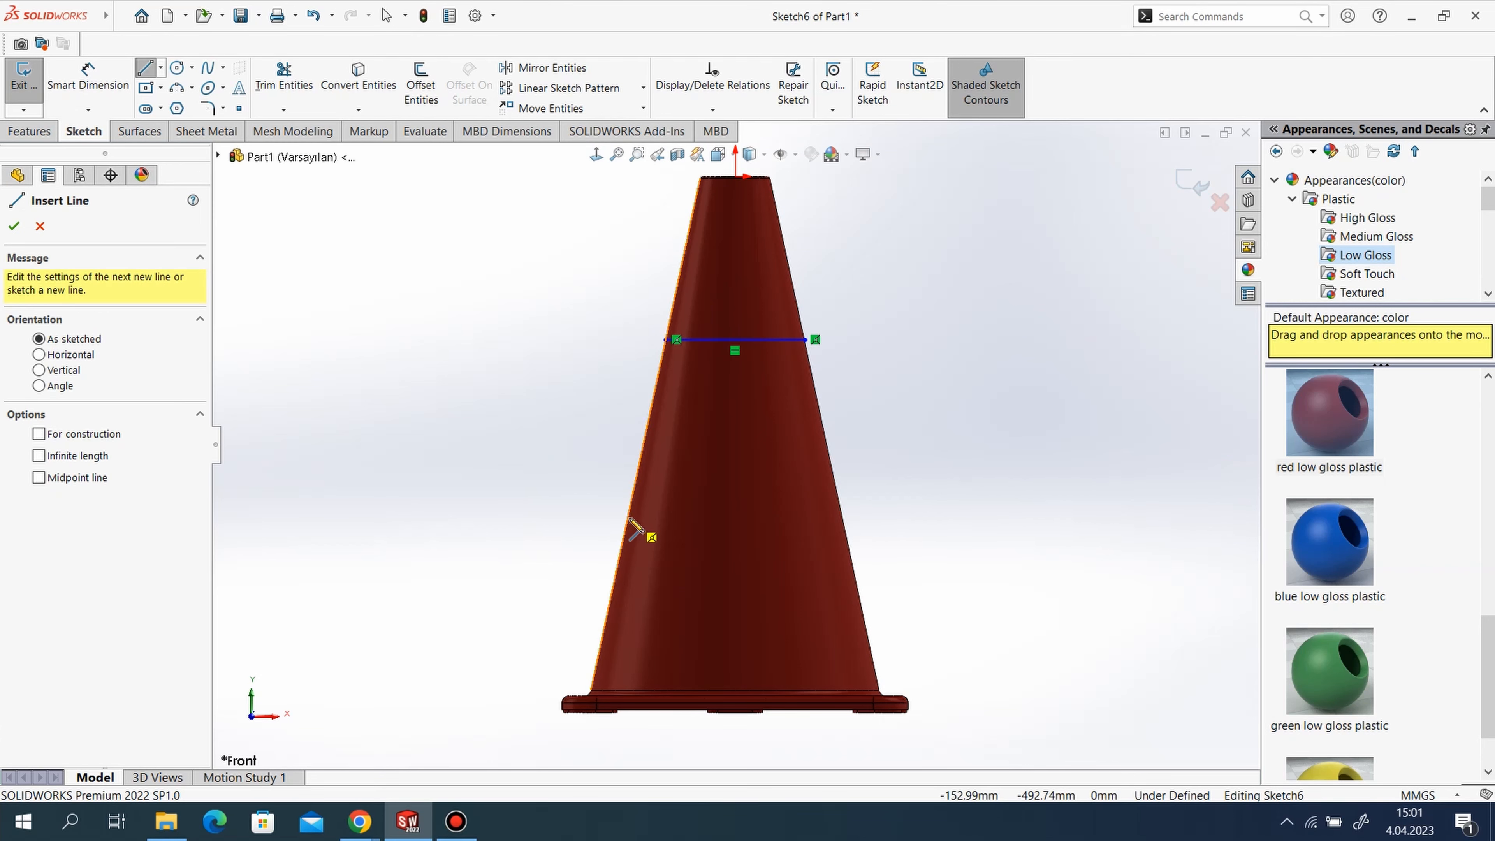
{"action": "left_click", "coordinate": [652, 537]}
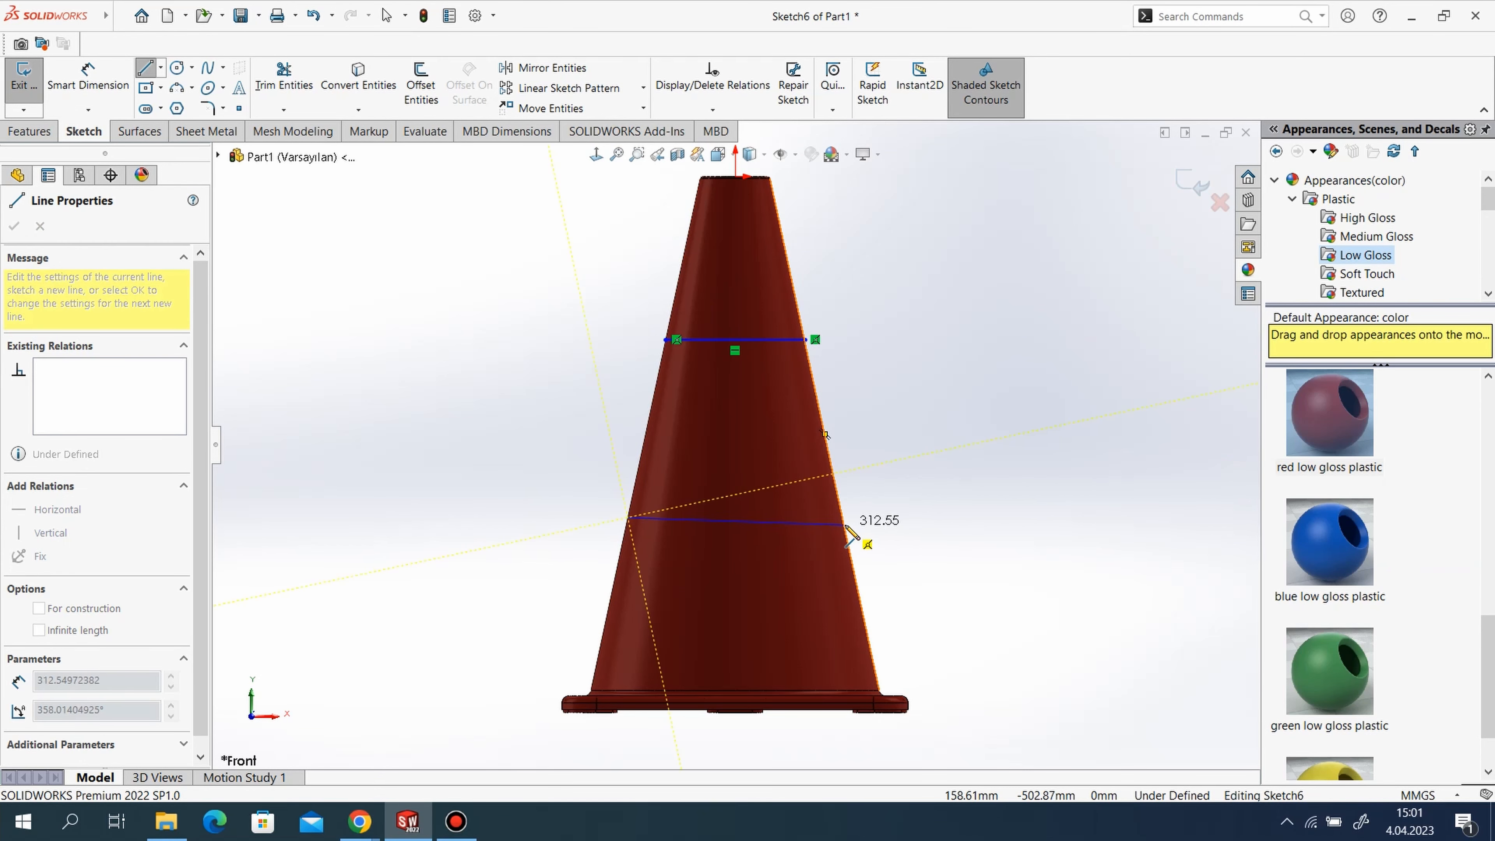
{"action": "left_click", "coordinate": [853, 518]}
{"action": "right_click", "coordinate": [945, 415]}
{"action": "left_click", "coordinate": [977, 423]}
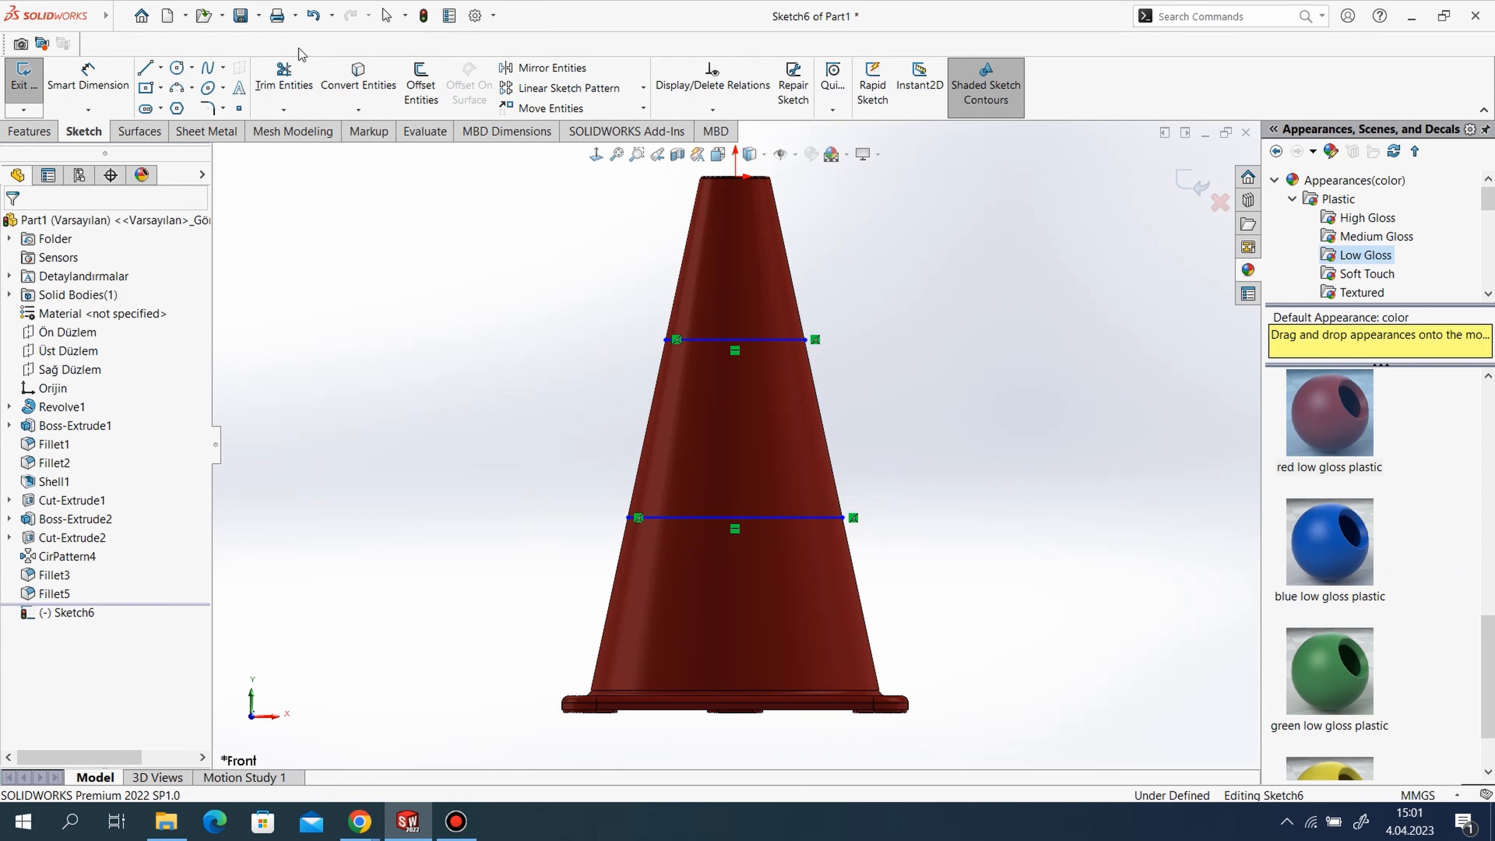
Dimension the upper line 150 mm below the origin at the cone's top.
{"action": "left_click", "coordinate": [115, 76]}
{"action": "left_click", "coordinate": [712, 340]}
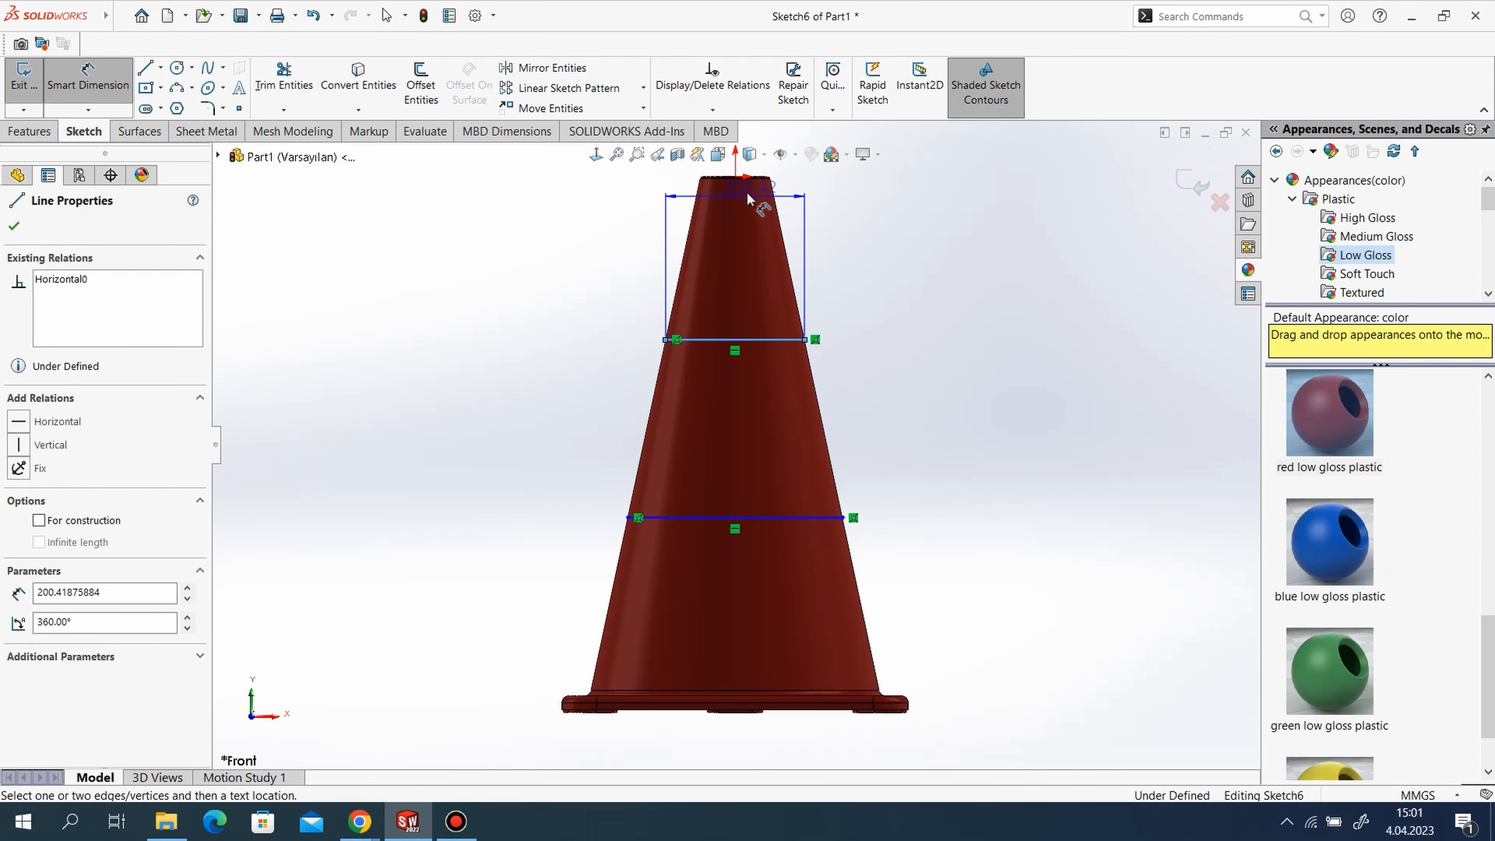
{"action": "left_click", "coordinate": [736, 177]}
{"action": "left_click", "coordinate": [824, 247]}
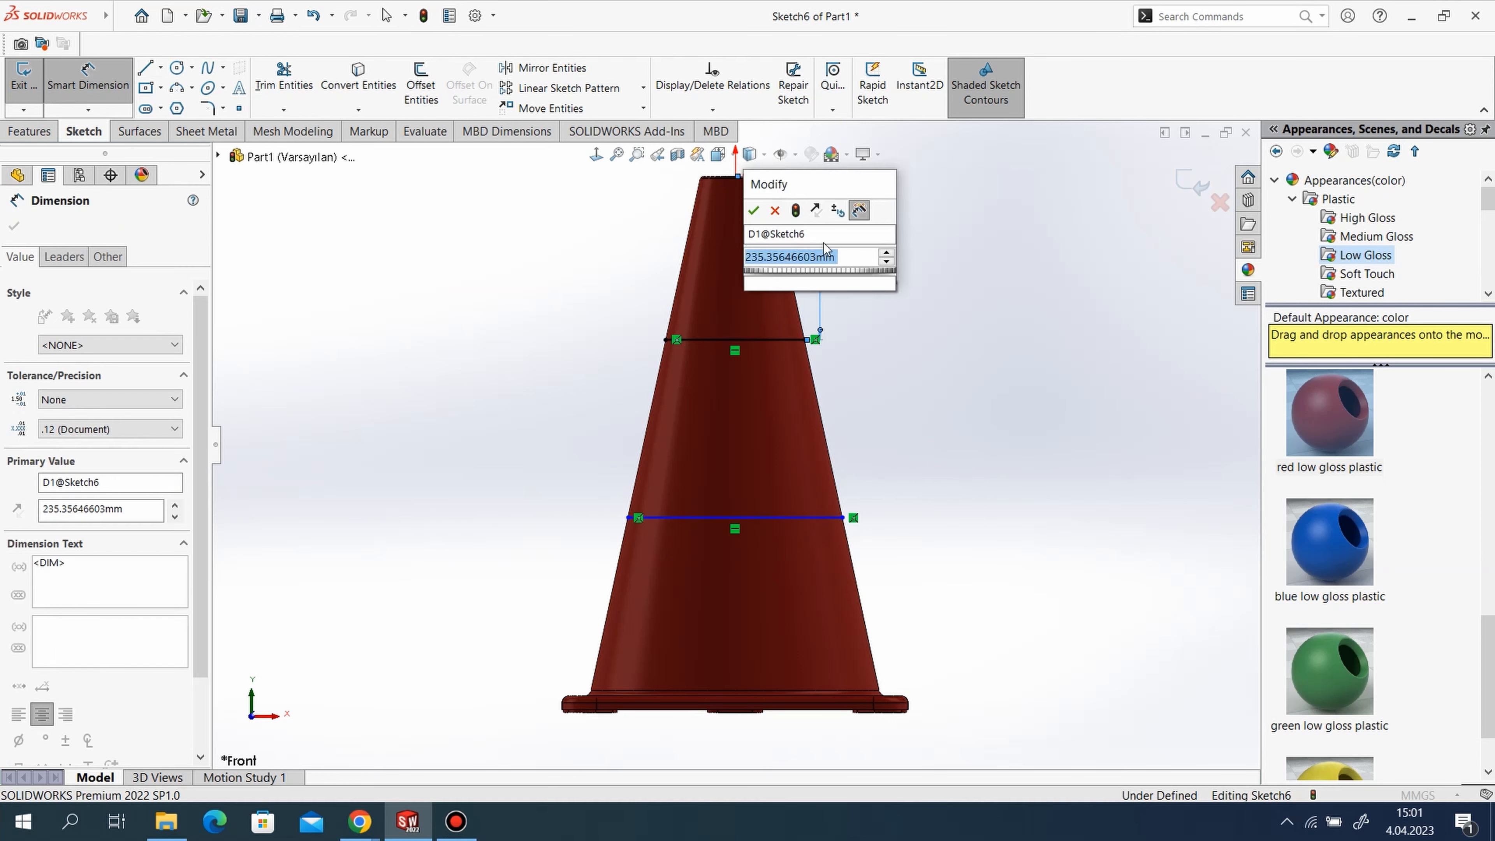
{"action": "type", "text": "150"}
{"action": "key", "text": "Return"}
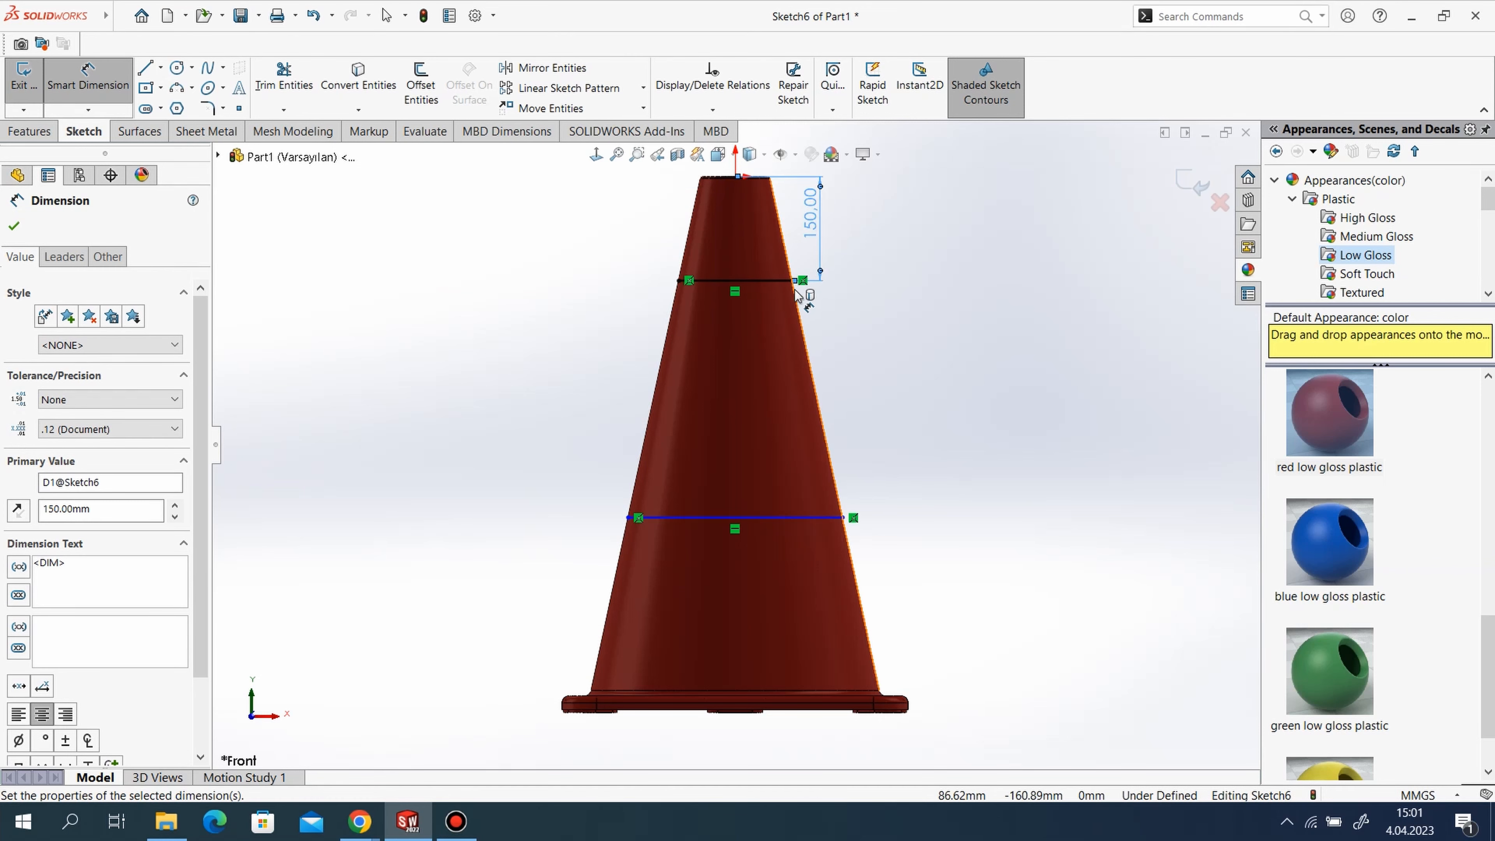
Dimension the distance between the two horizontal lines as 300 mm.
{"action": "left_click", "coordinate": [783, 518]}
{"action": "left_click", "coordinate": [782, 518]}
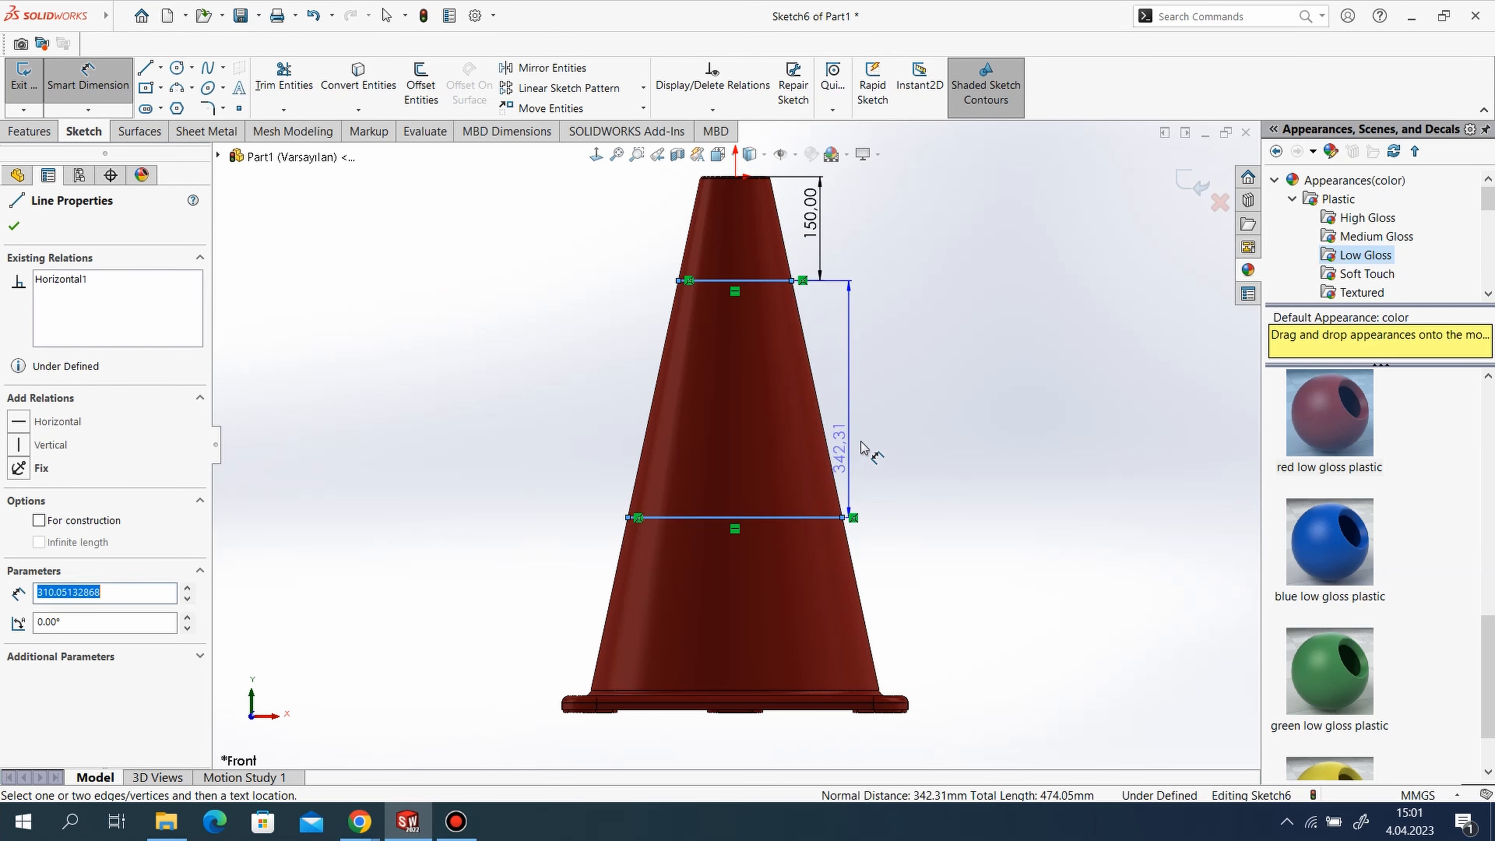
{"action": "left_click", "coordinate": [901, 439]}
{"action": "type", "text": "300"}
{"action": "key", "text": "Return"}
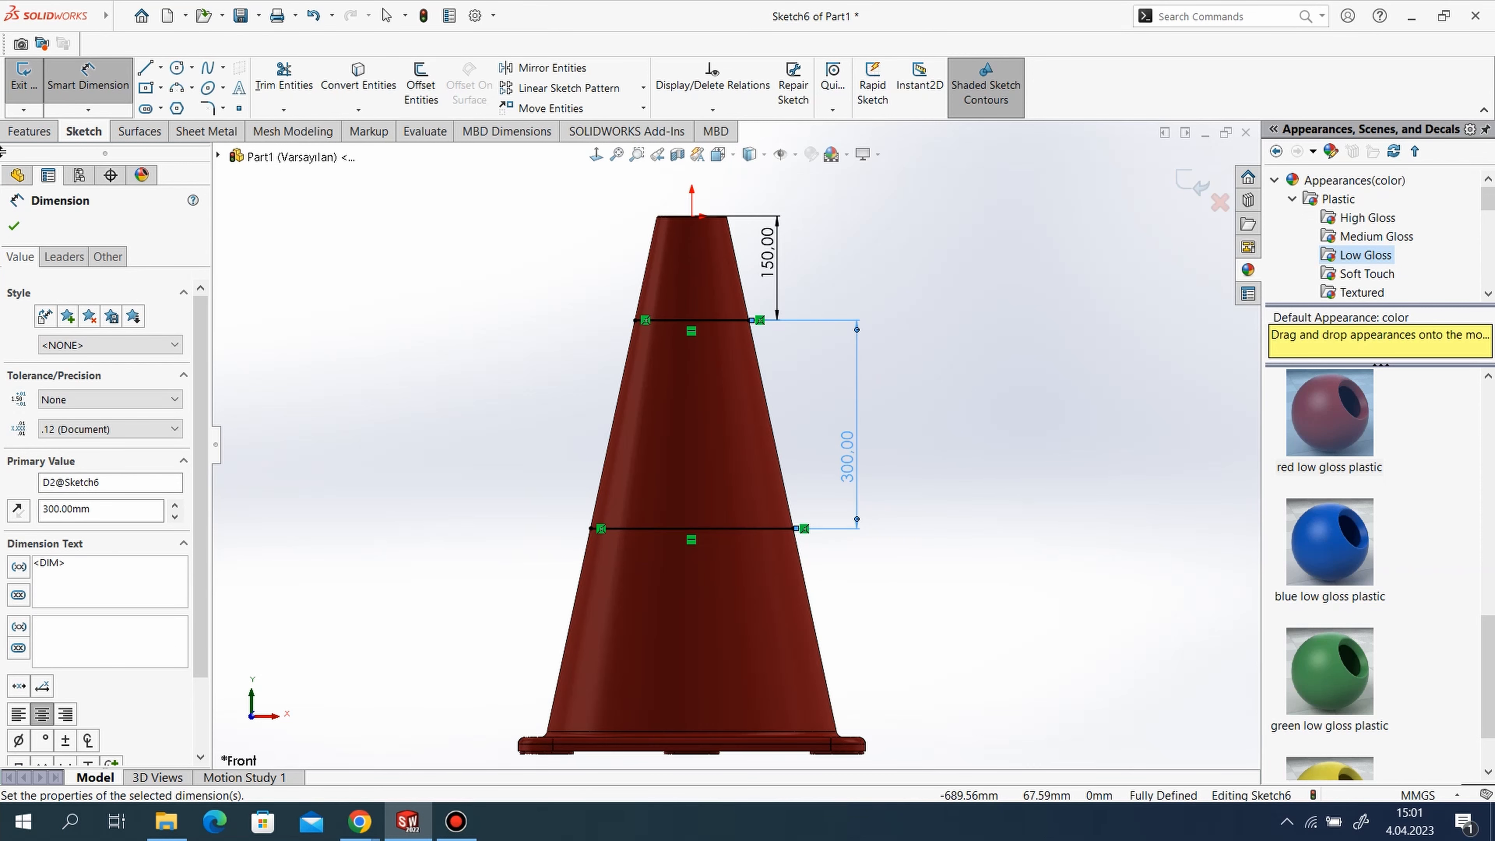
{"action": "left_click", "coordinate": [13, 231]}
Create a projection split line from the two-line sketch on the cone's outer face.
{"action": "left_click", "coordinate": [29, 130]}
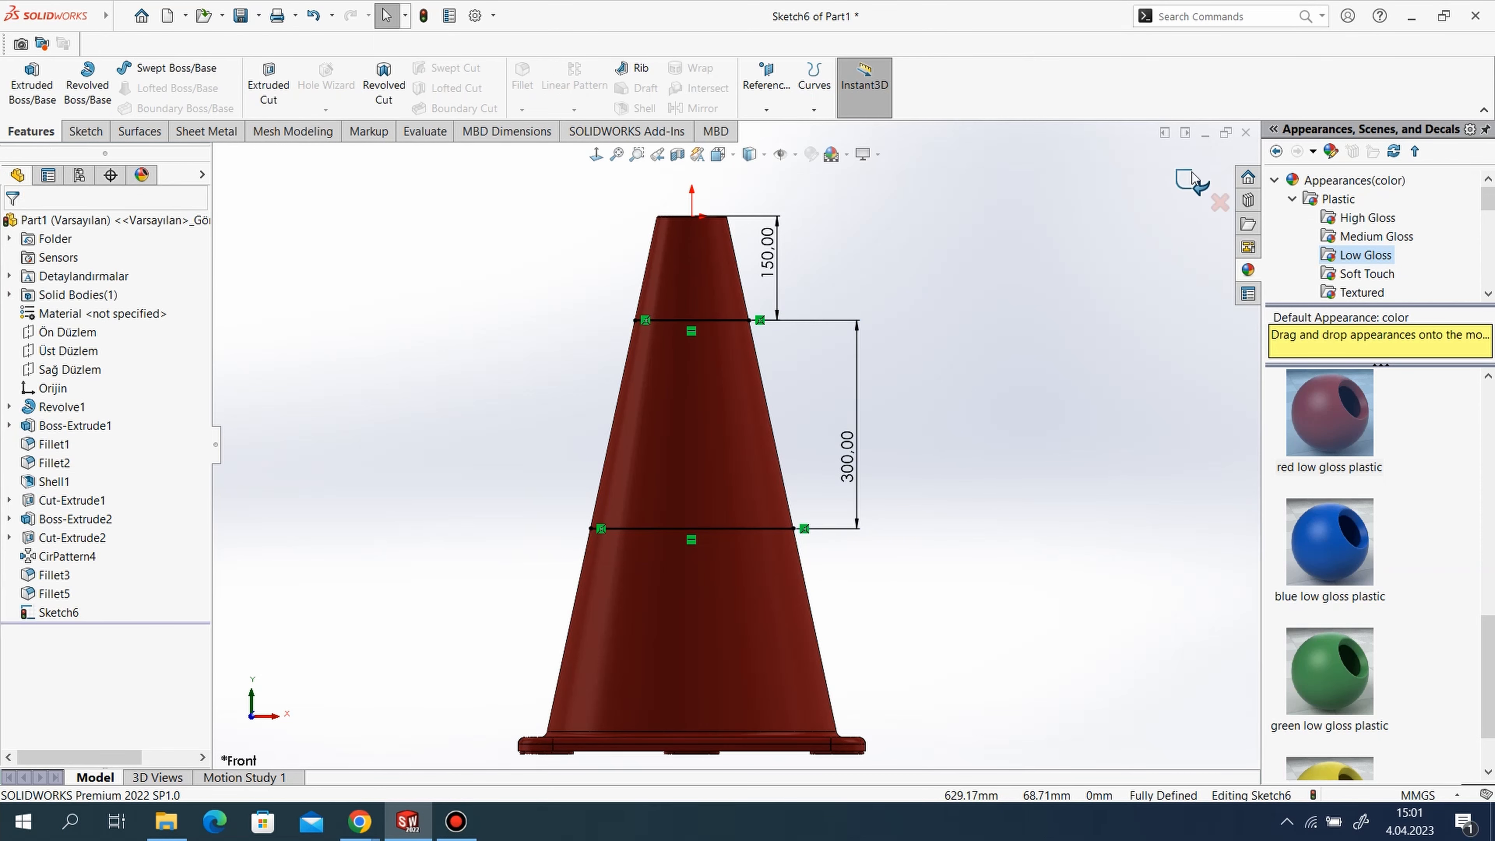
{"action": "left_click", "coordinate": [814, 109]}
{"action": "left_click", "coordinate": [842, 126]}
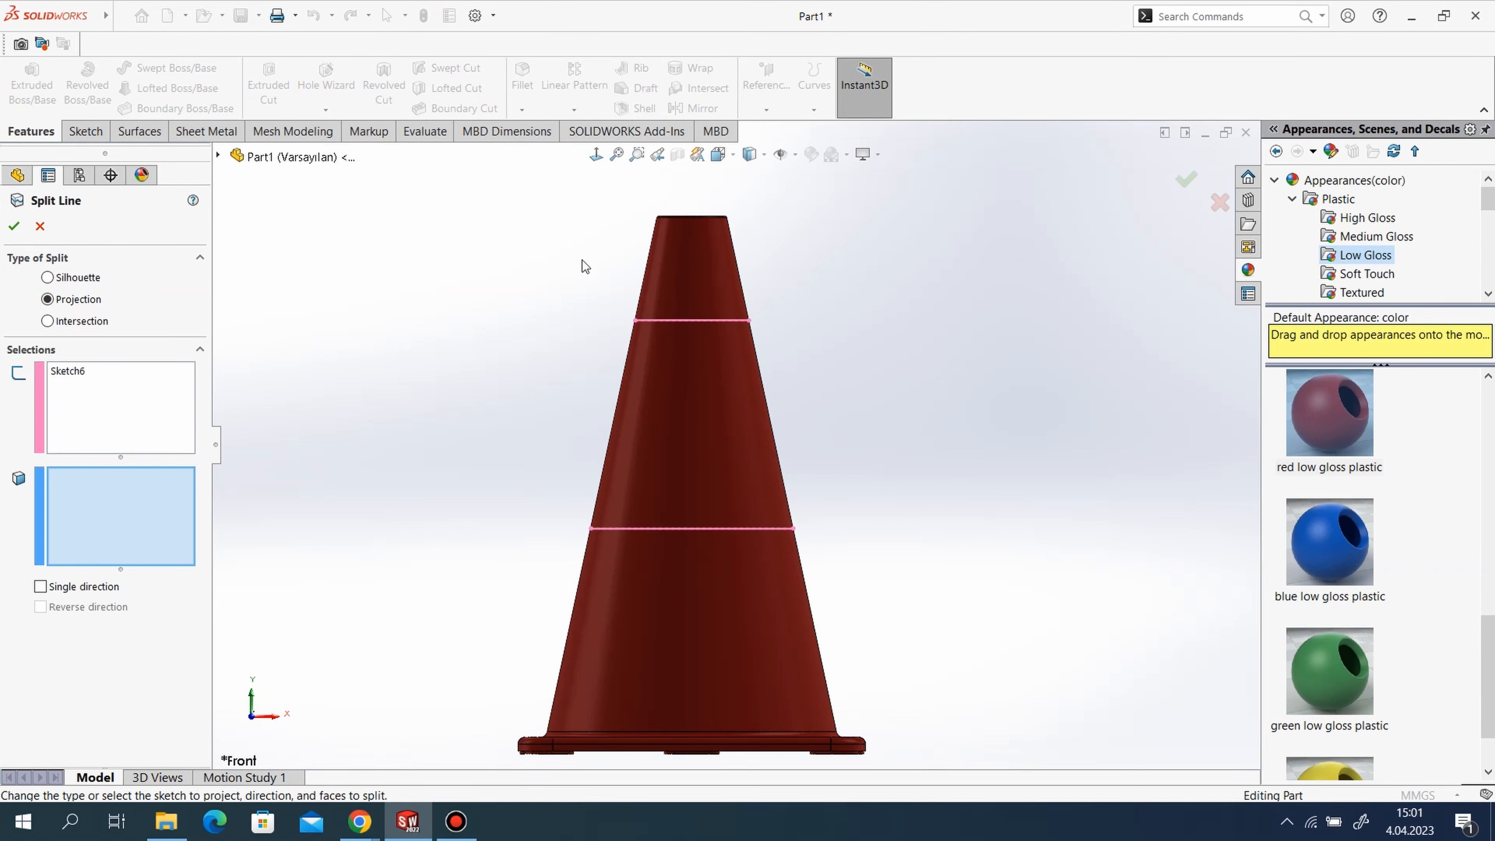
{"action": "left_click", "coordinate": [693, 674]}
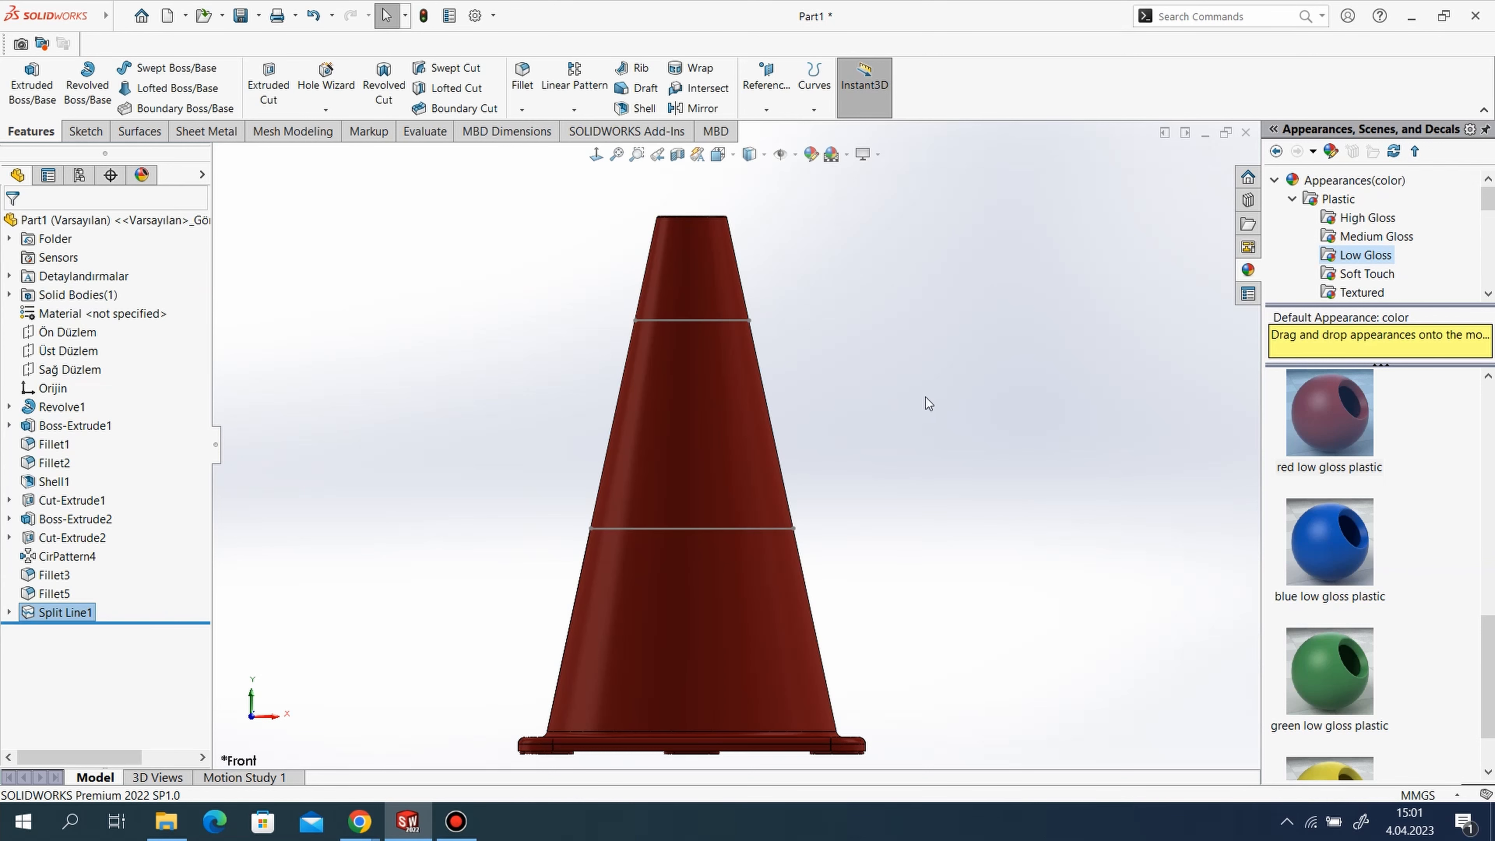
{"action": "left_click", "coordinate": [971, 389]}
Apply the white low gloss plastic appearance to the middle band between the two split lines.
{"action": "scroll", "coordinate": [973, 387], "scroll_direction": "up", "scroll_amount": 2}
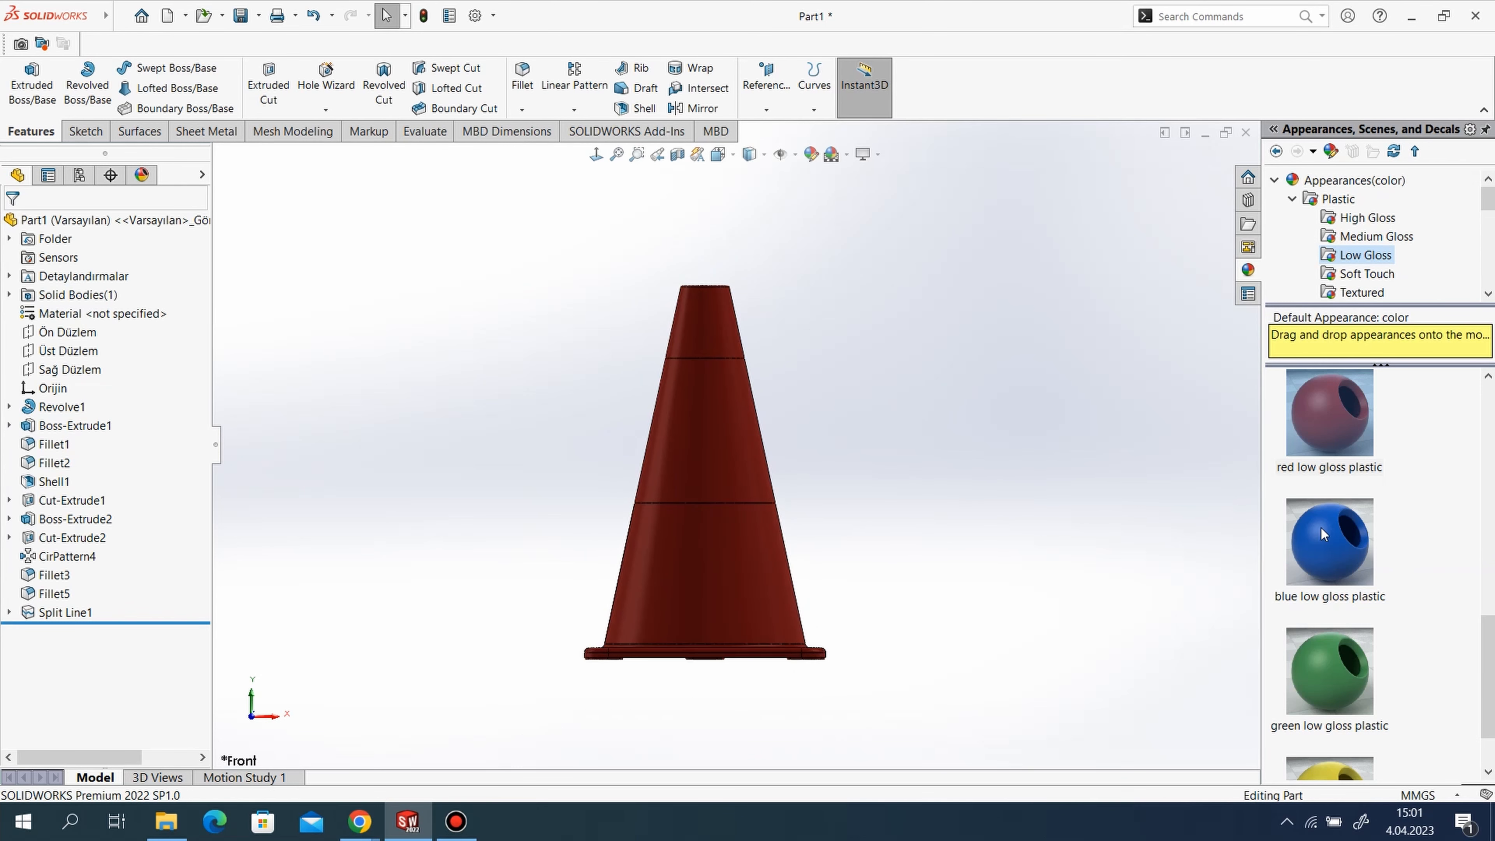
{"action": "scroll", "coordinate": [1455, 557], "scroll_direction": "down", "scroll_amount": 2}
{"action": "scroll", "coordinate": [1456, 556], "scroll_direction": "up", "scroll_amount": 10}
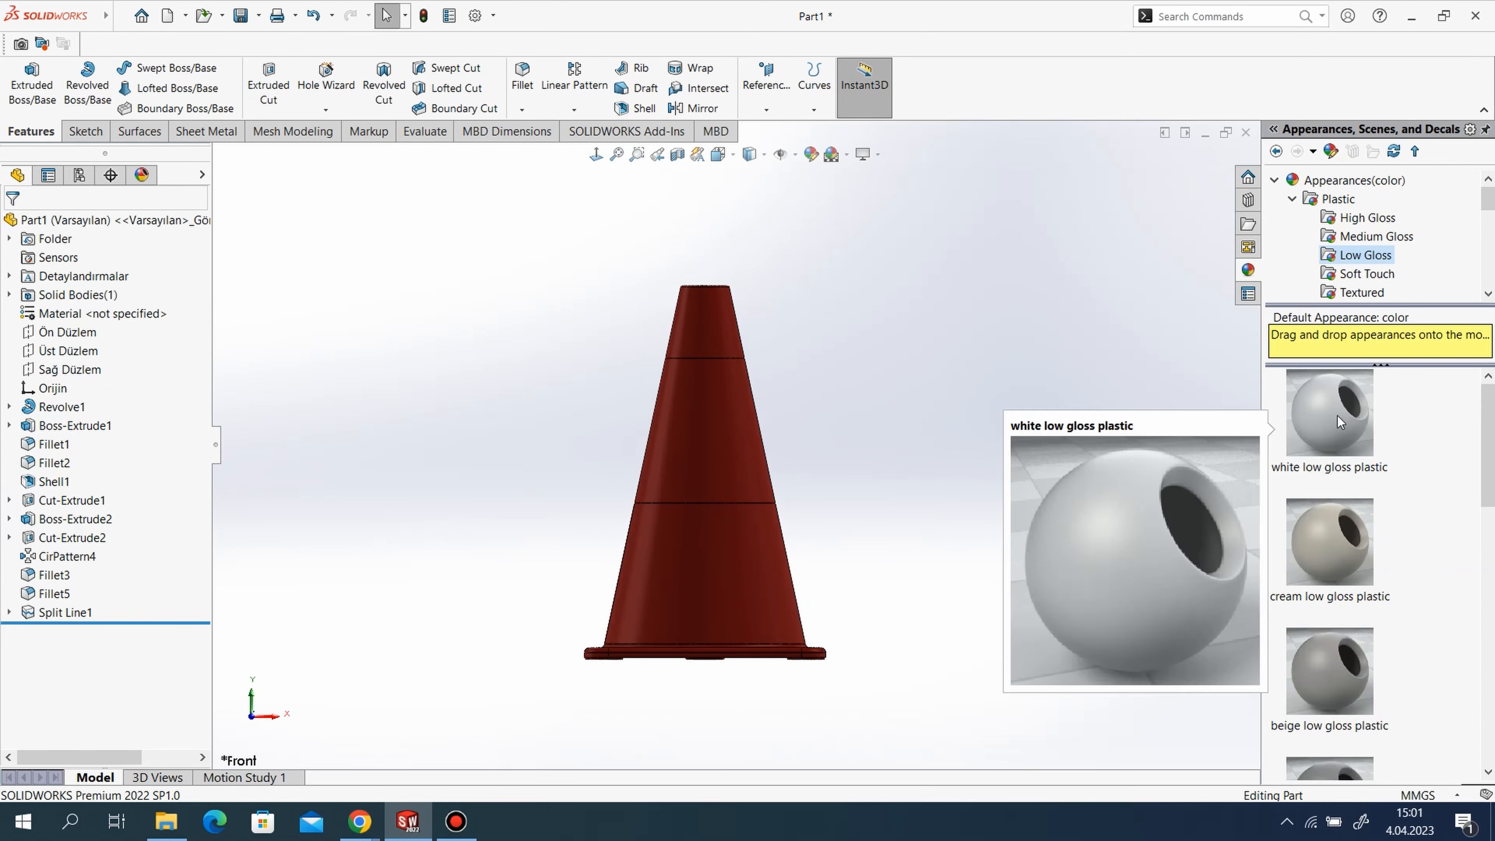
{"action": "left_click_drag", "start_coordinate": [1338, 416], "coordinate": [689, 429]}
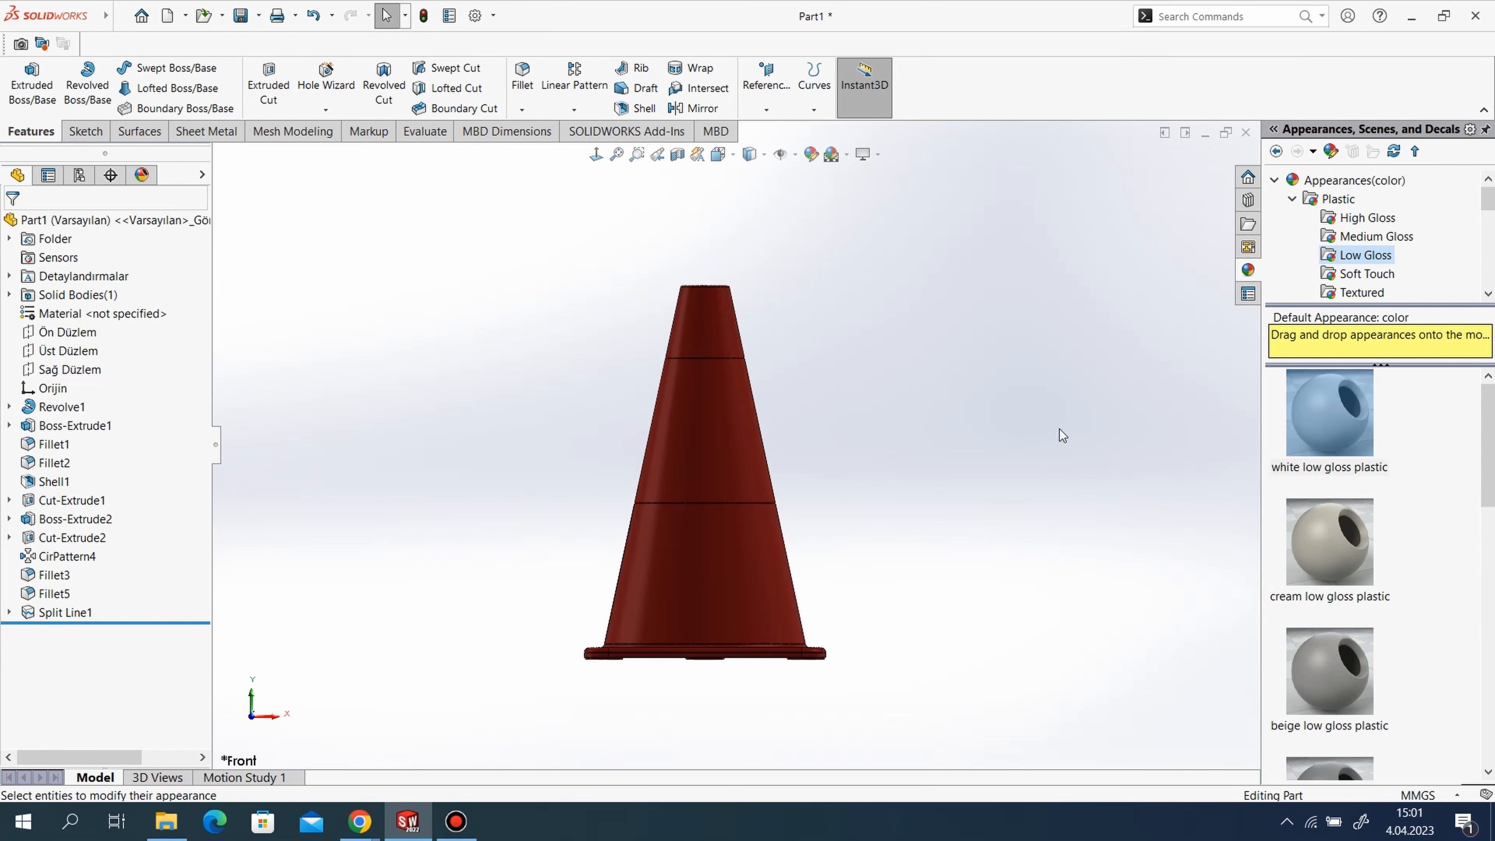
{"action": "left_click_drag", "start_coordinate": [1289, 431], "coordinate": [695, 435]}
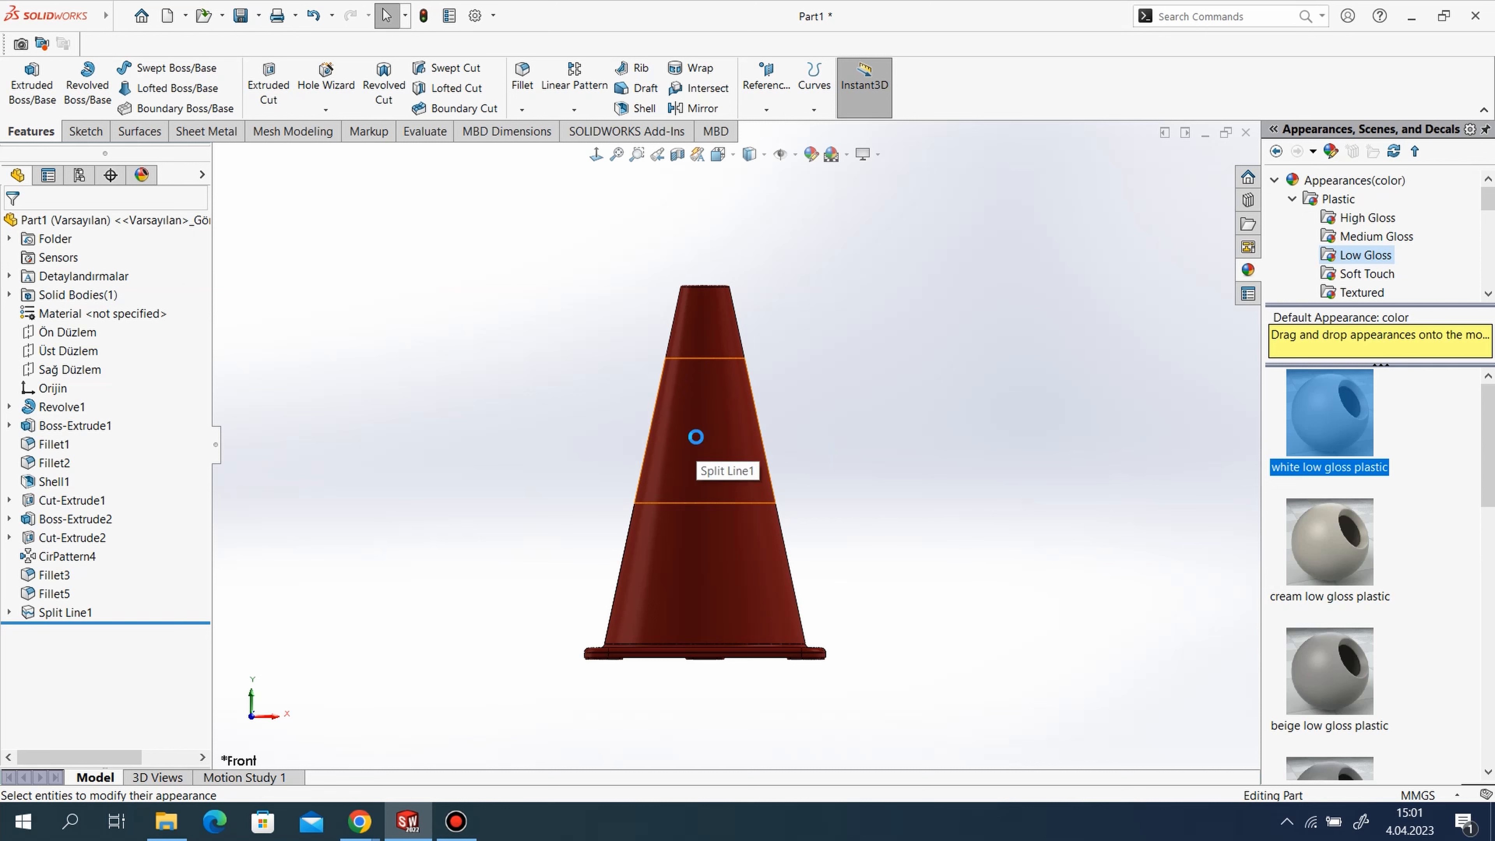
{"action": "left_click", "coordinate": [632, 448]}
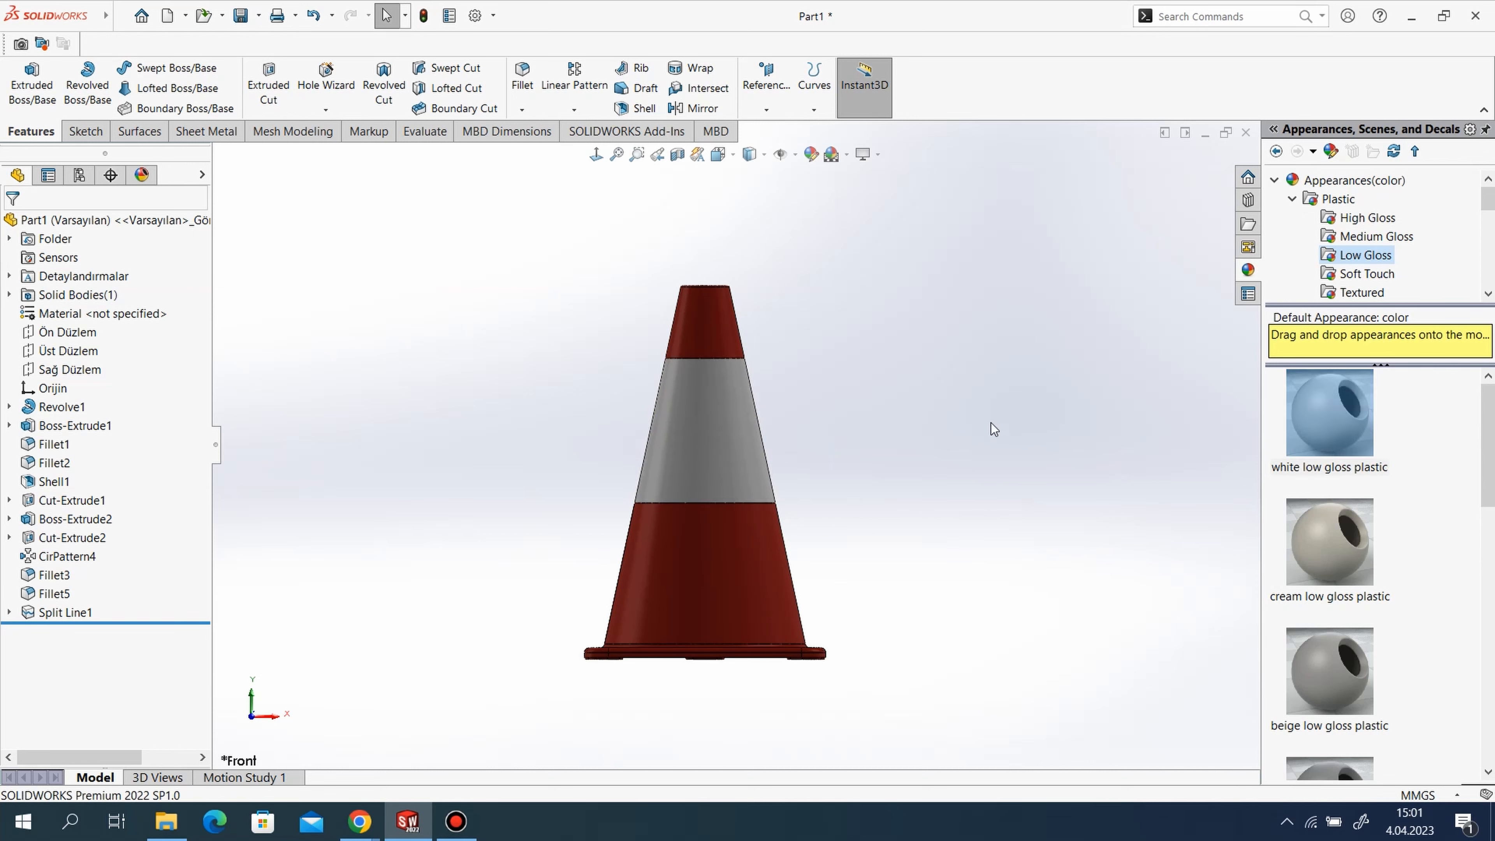
Narrow the appearances library and examine the coloured cone from an angled view.
{"action": "middle_click_drag", "start_coordinate": [895, 471], "coordinate": [743, 465]}
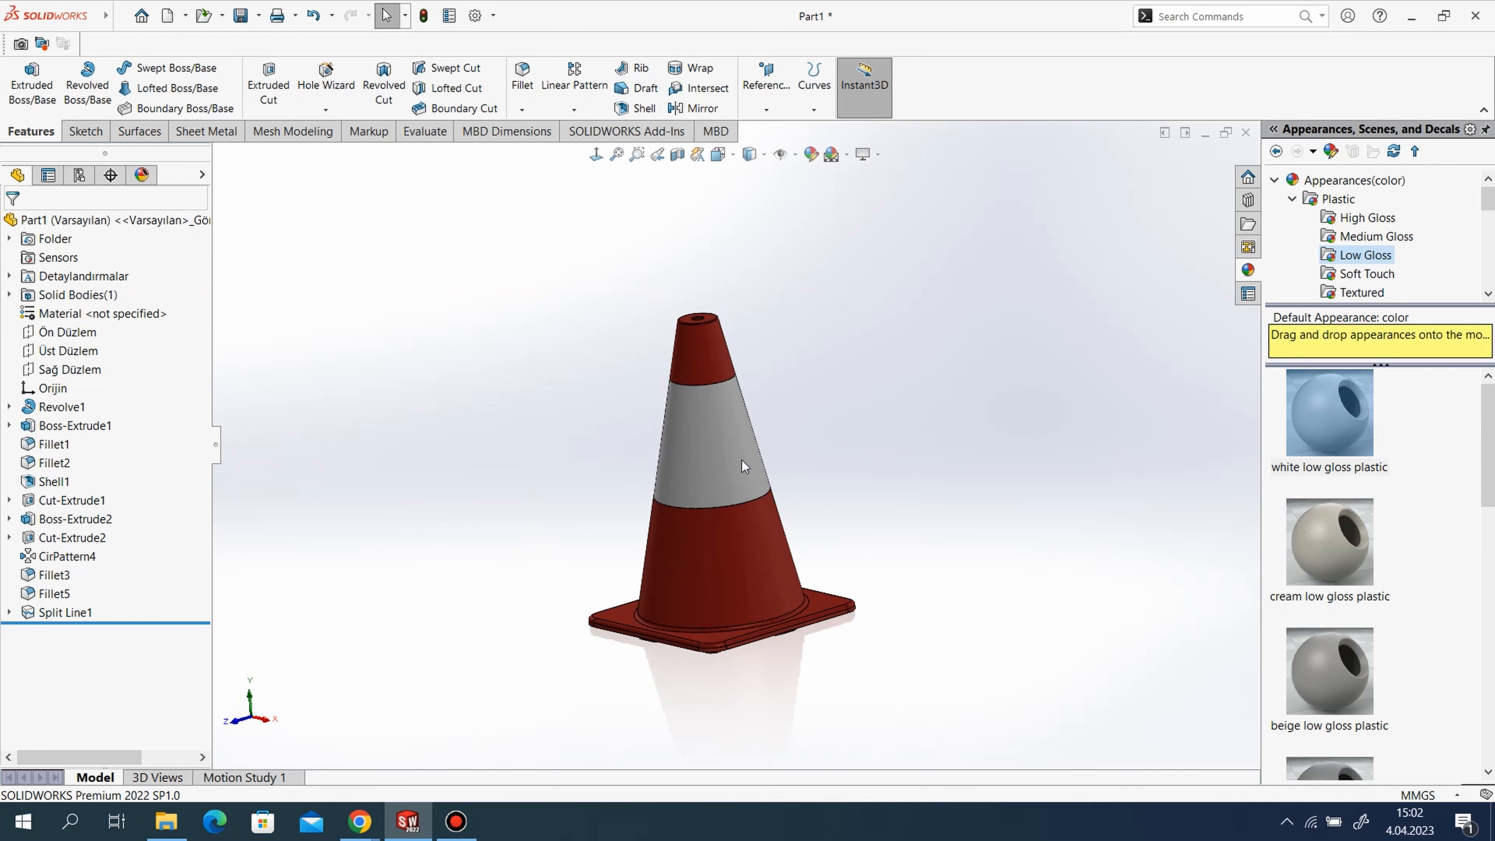
{"action": "scroll", "coordinate": [742, 465], "scroll_direction": "down", "scroll_amount": 2}
{"action": "left_click_drag", "start_coordinate": [1260, 366], "coordinate": [1440, 366]}
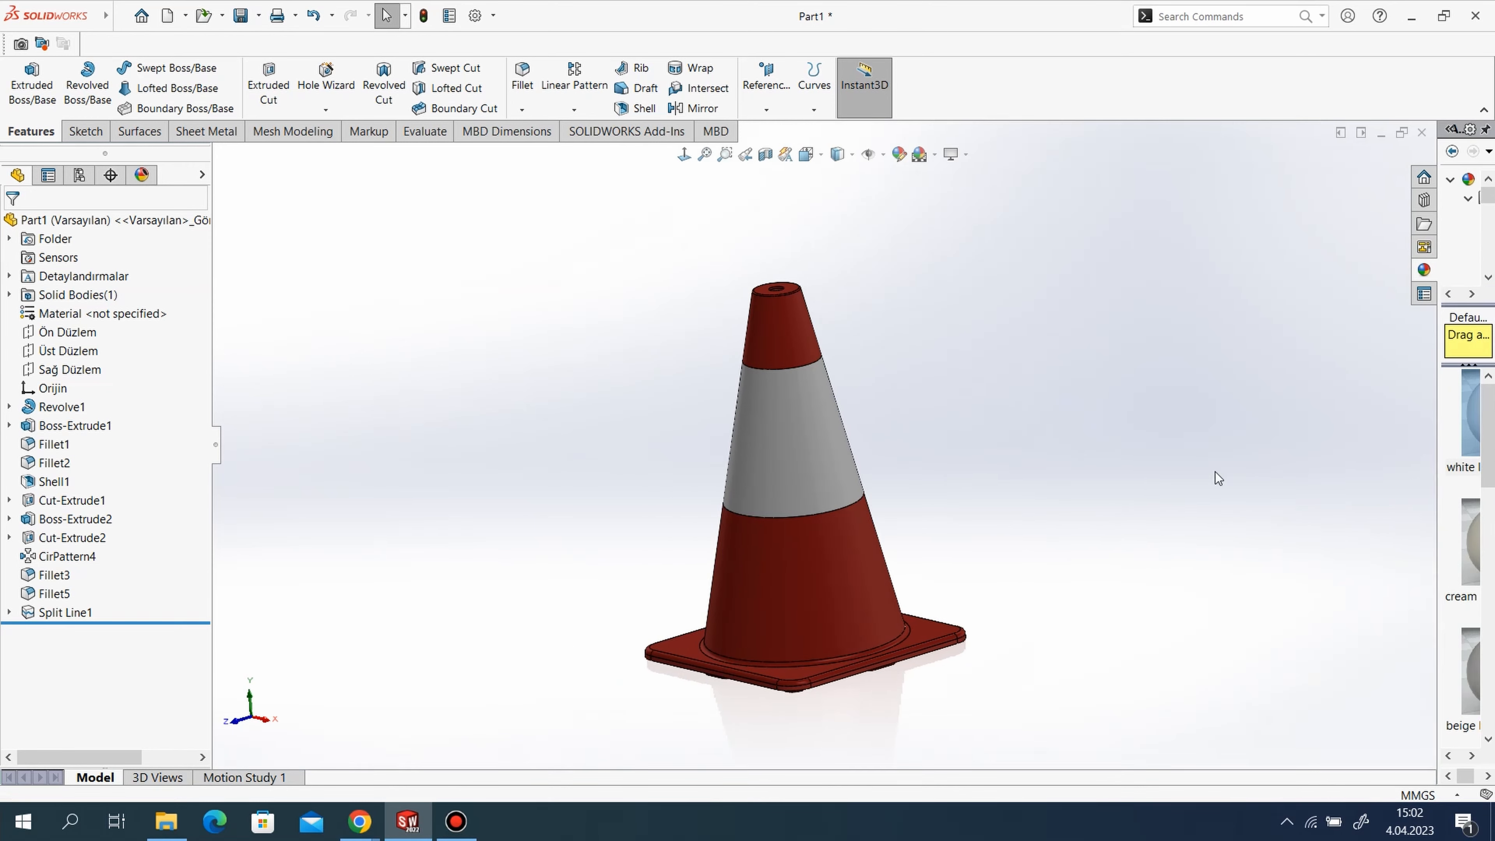
{"action": "middle_click_drag", "start_coordinate": [1058, 504], "coordinate": [1002, 585]}
{"action": "scroll", "coordinate": [888, 544], "scroll_direction": "down", "scroll_amount": 3}
{"action": "scroll", "coordinate": [973, 567], "scroll_direction": "up", "scroll_amount": 1}
{"action": "scroll", "coordinate": [973, 568], "scroll_direction": "down", "scroll_amount": 1}
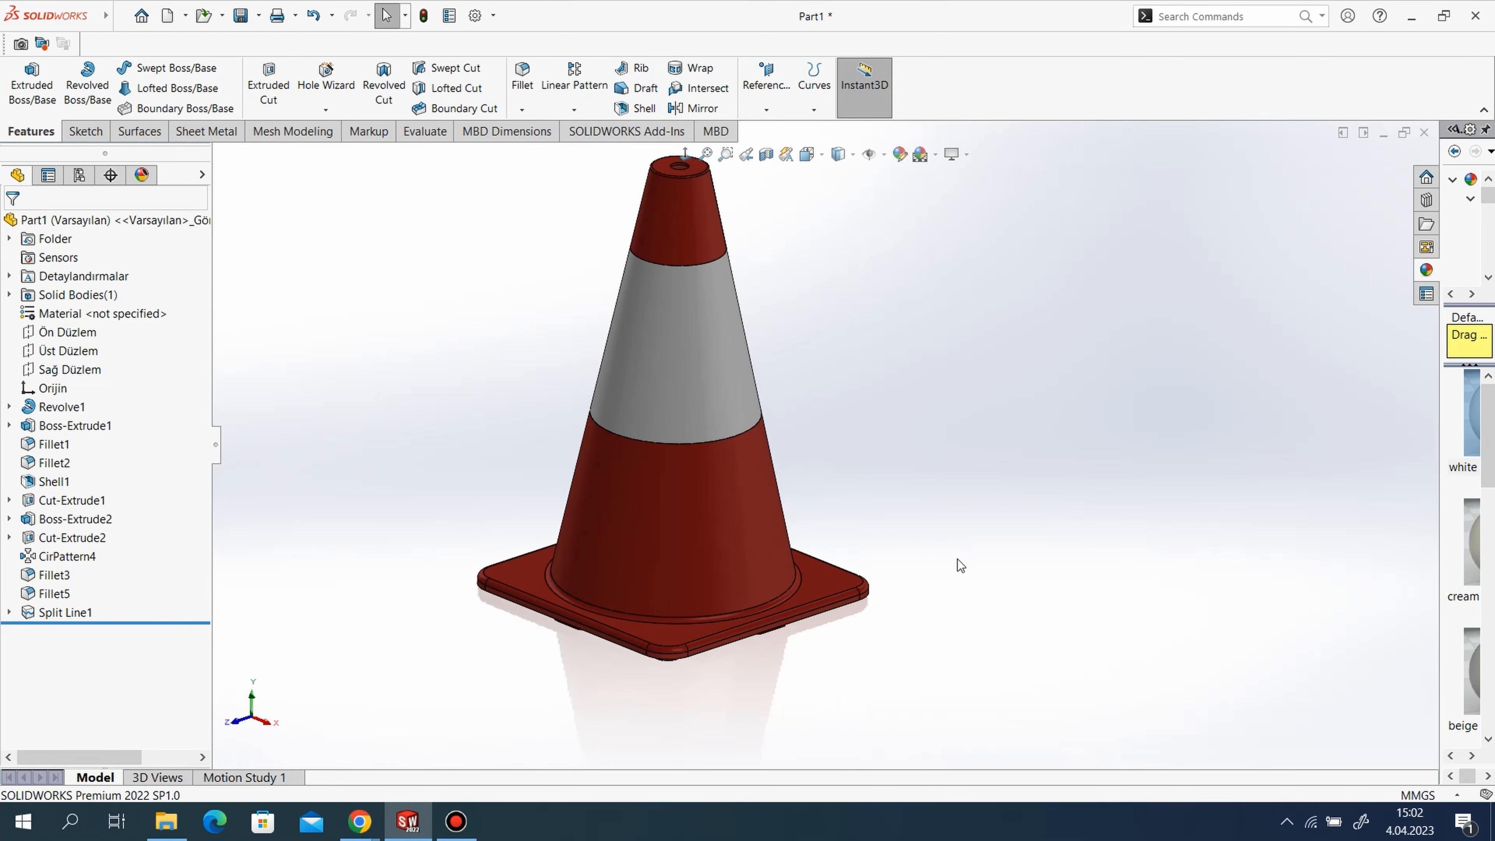
{"action": "scroll", "coordinate": [958, 559], "scroll_direction": "up", "scroll_amount": 1}
{"action": "scroll", "coordinate": [672, 276], "scroll_direction": "down", "scroll_amount": 1}
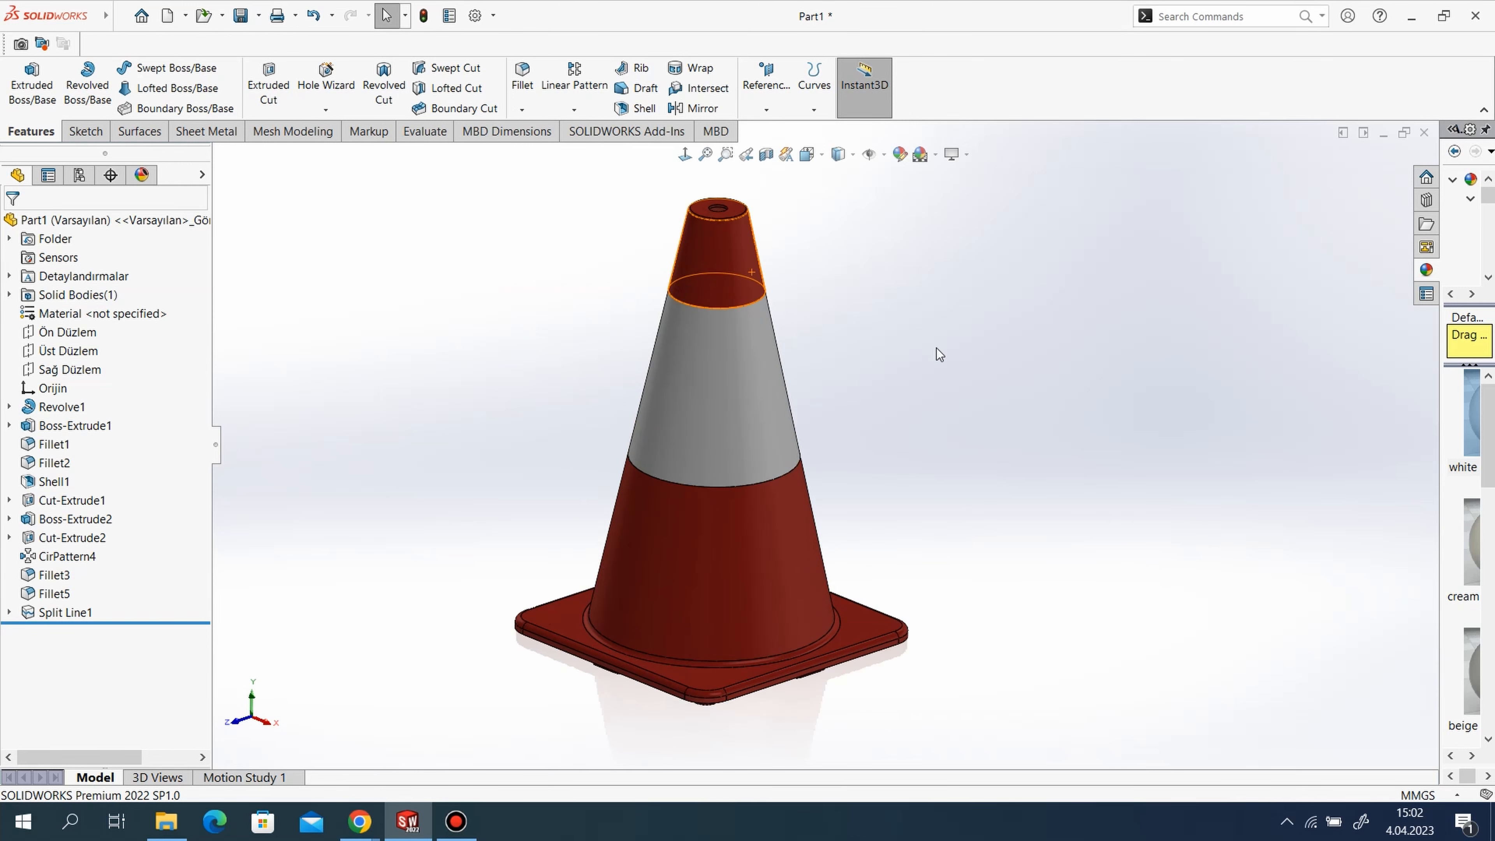